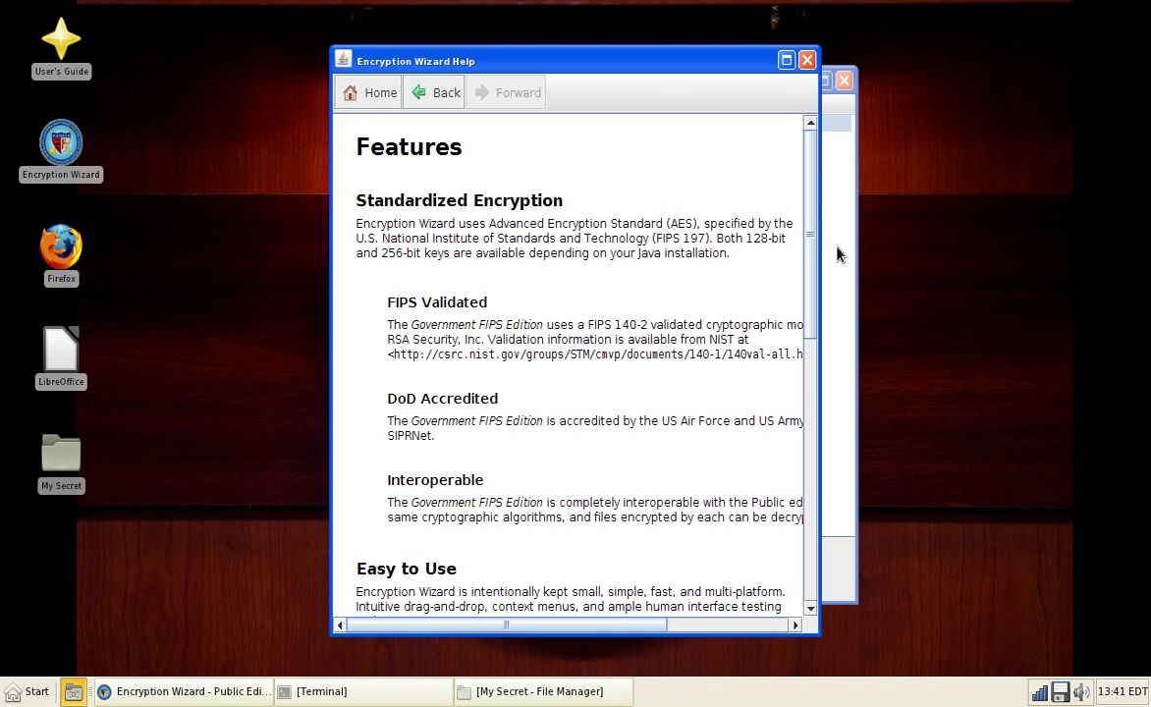
Step: Scroll through the Features help page and maximize the Help window
{"action": "left_click_drag", "start_coordinate": [803, 204], "coordinate": [818, 317]}
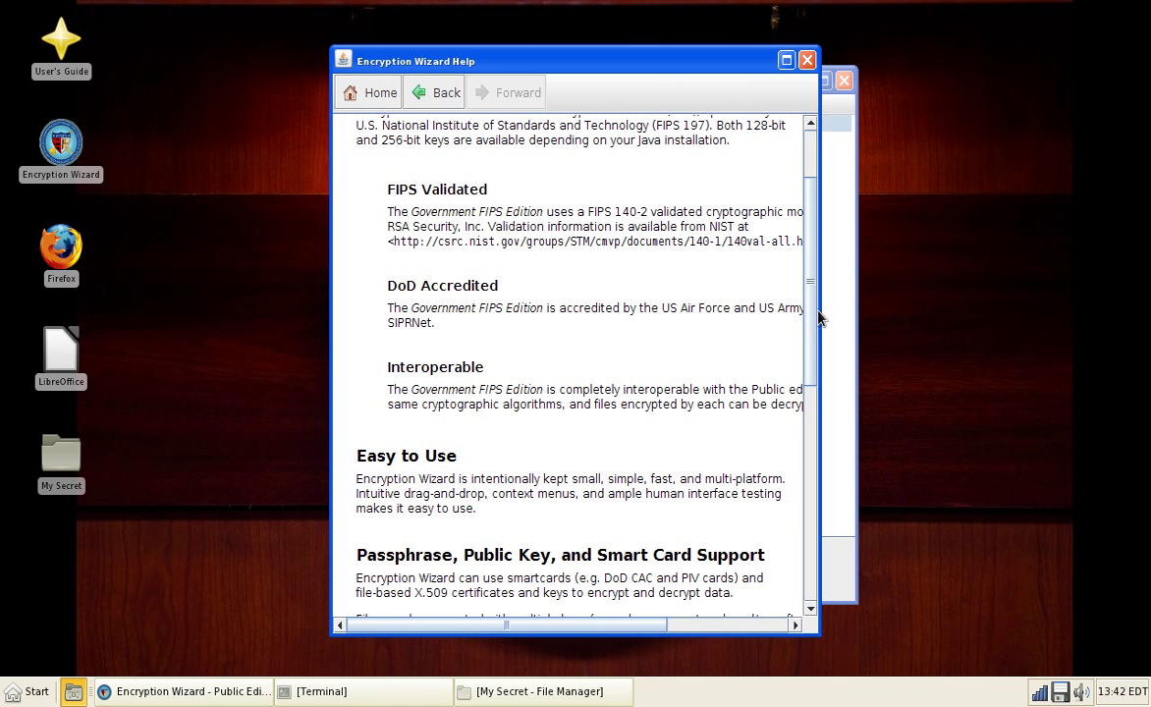
{"action": "left_click_drag", "start_coordinate": [819, 316], "coordinate": [801, 183]}
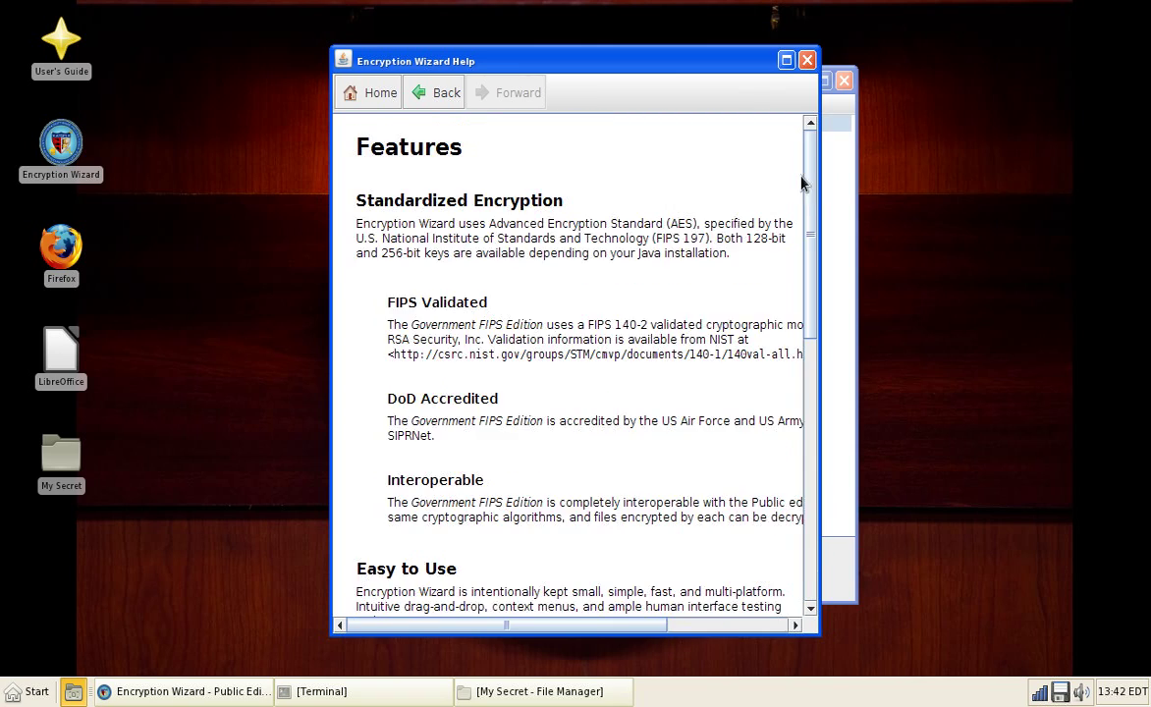
{"action": "left_click", "coordinate": [785, 59]}
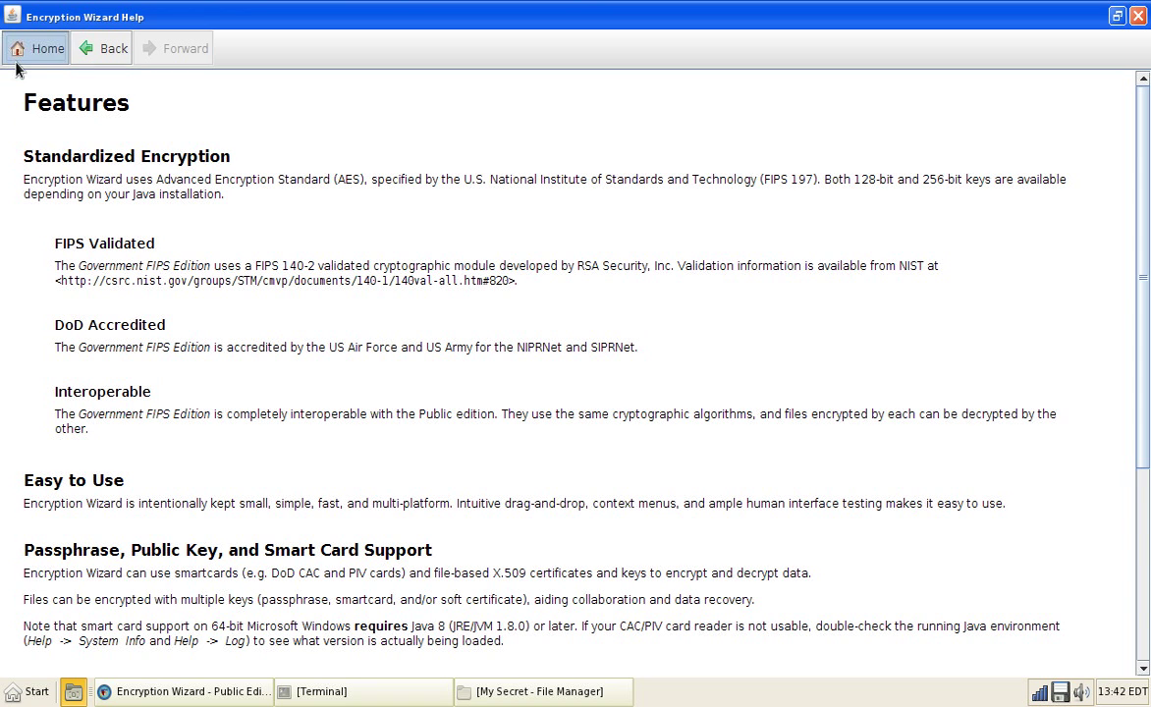
Step: Go back to the Operation help page, scroll through it, and close Help
{"action": "left_click", "coordinate": [15, 61]}
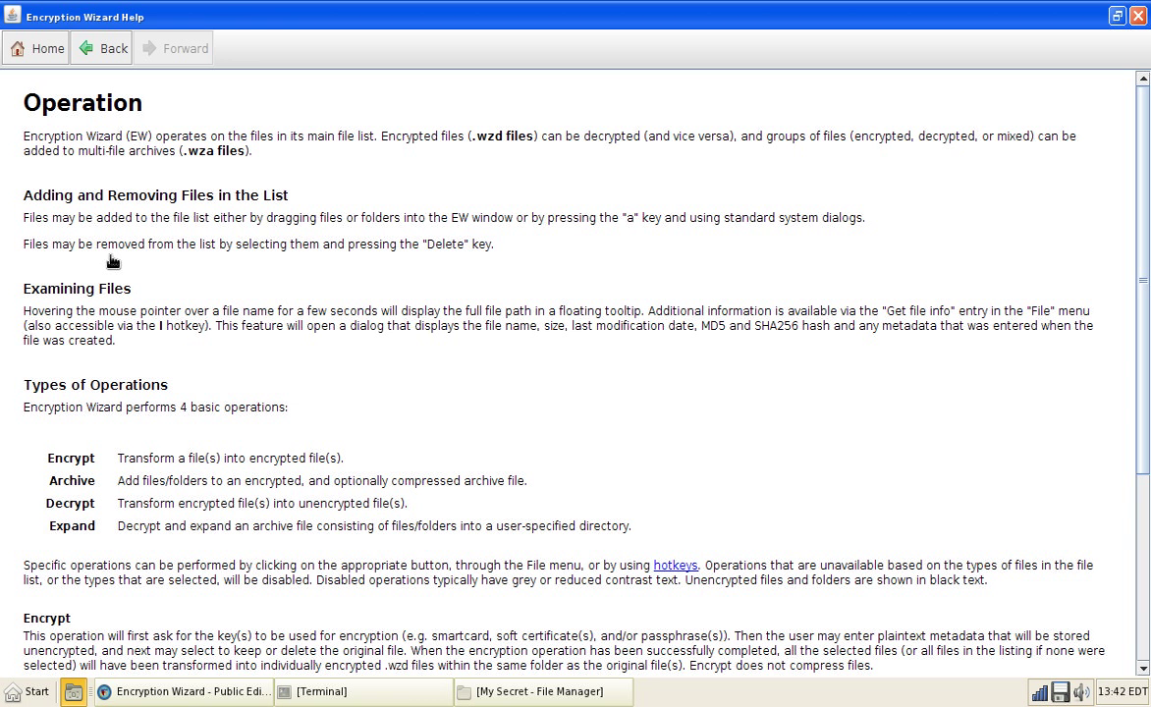
{"action": "scroll", "coordinate": [113, 260], "scroll_direction": "down", "scroll_amount": 5}
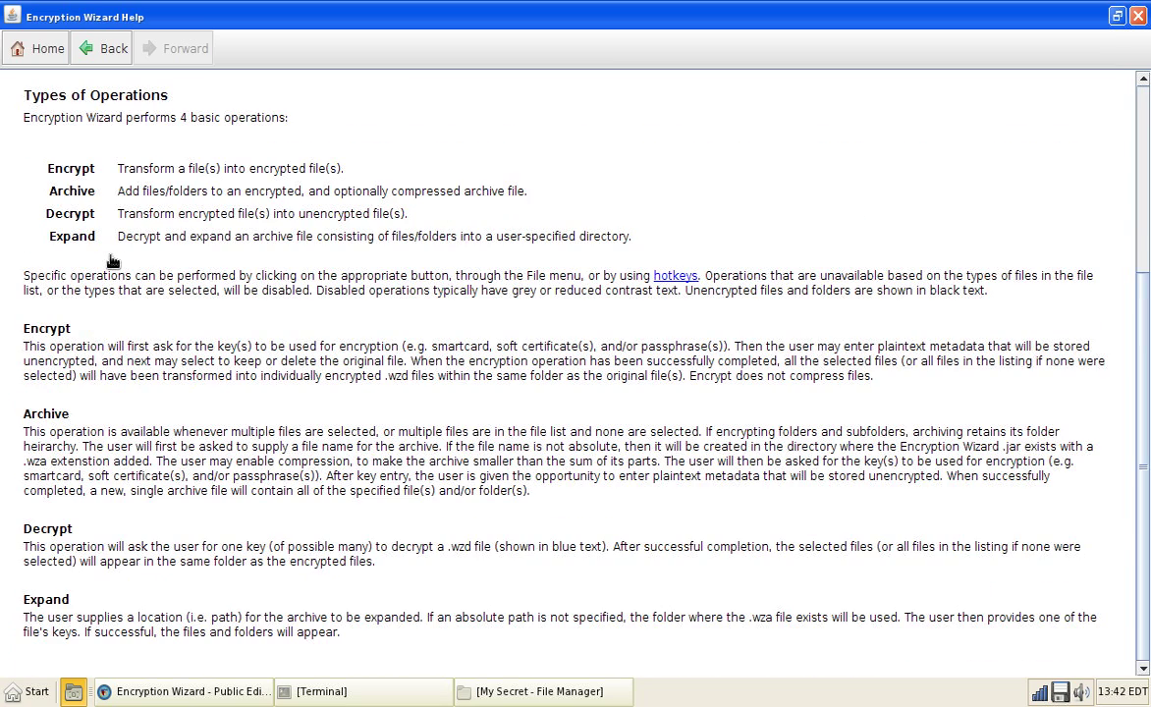
{"action": "scroll", "coordinate": [113, 260], "scroll_direction": "up", "scroll_amount": 5}
{"action": "scroll", "coordinate": [113, 260], "scroll_direction": "down", "scroll_amount": 5}
{"action": "left_click", "coordinate": [1139, 15]}
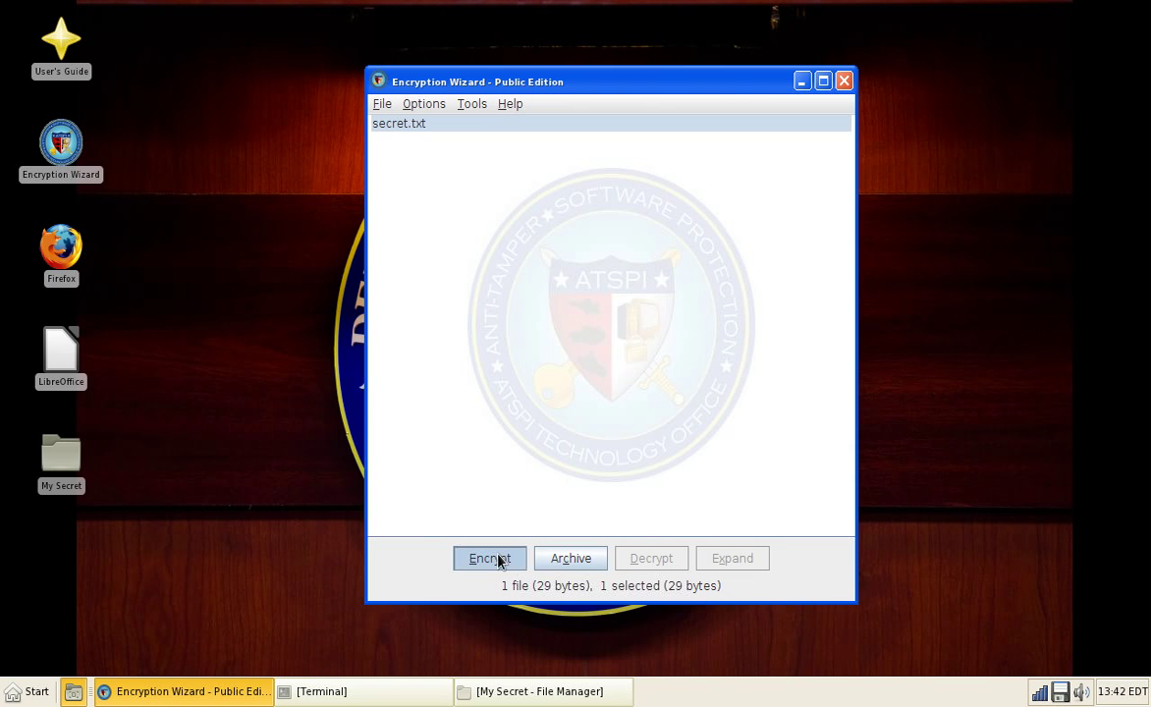
Step: Start encrypting secret.txt and add a confirmed passphrase as its encryption key
{"action": "left_click", "coordinate": [498, 558]}
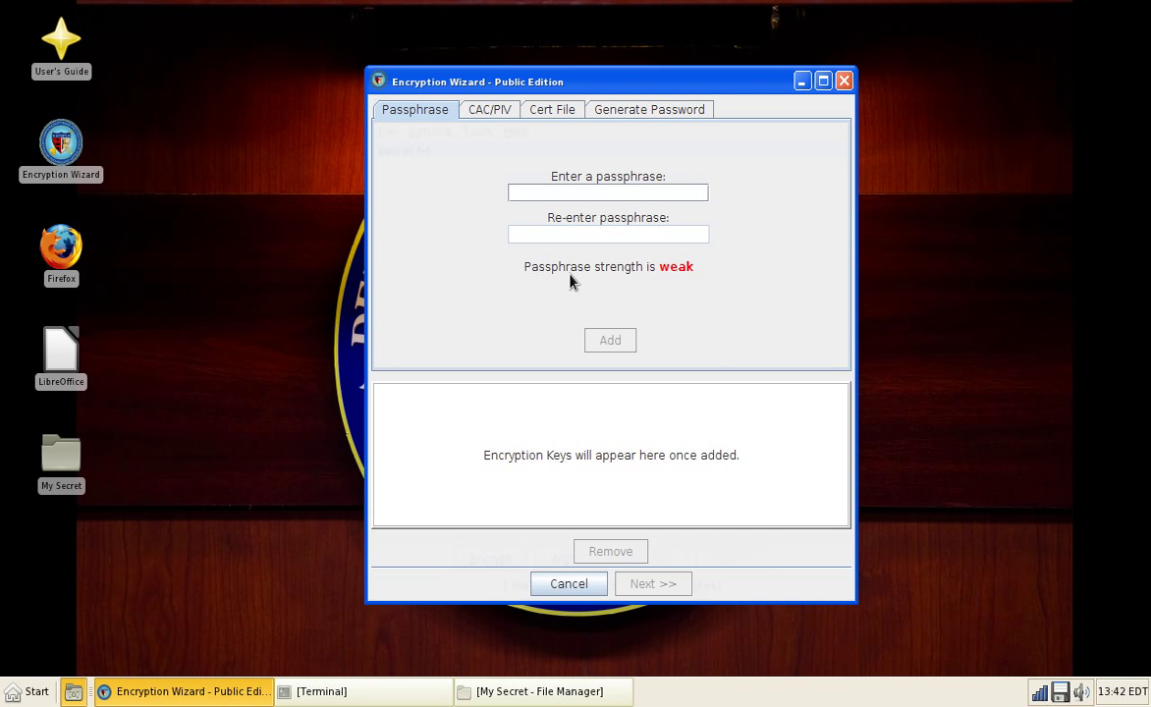
{"action": "type", "text": "passwor"}
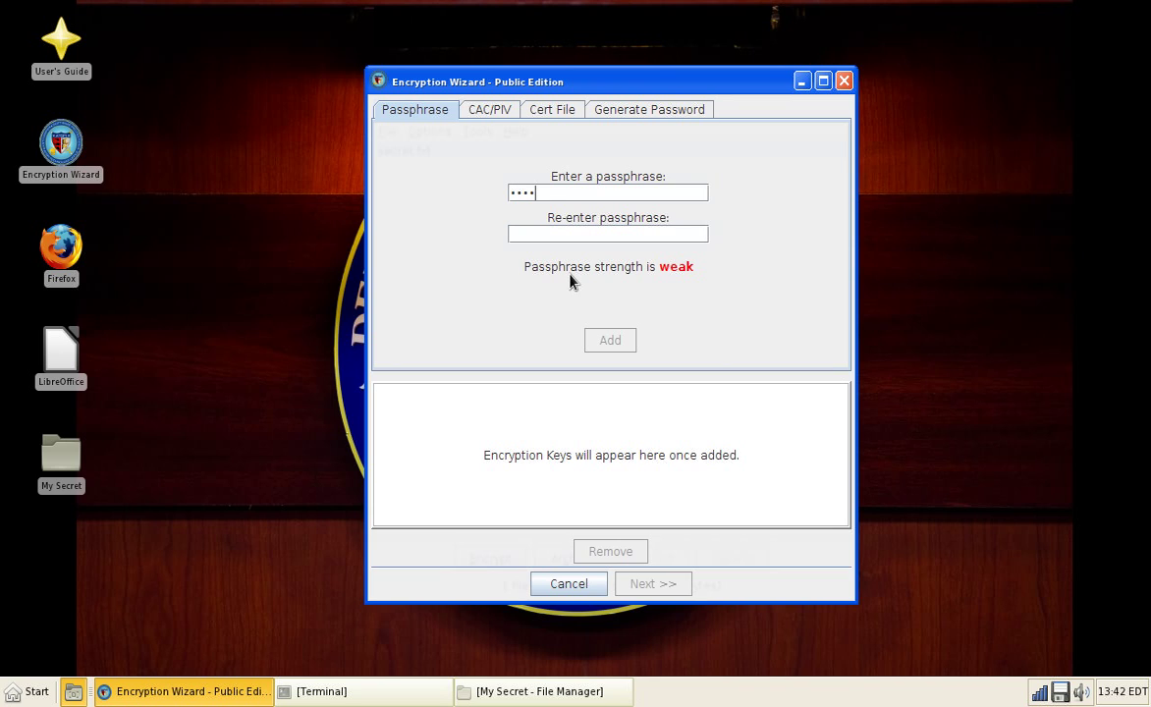
{"action": "type", "text": "d"}
{"action": "key", "text": "Tab"}
{"action": "type", "text": "password"}
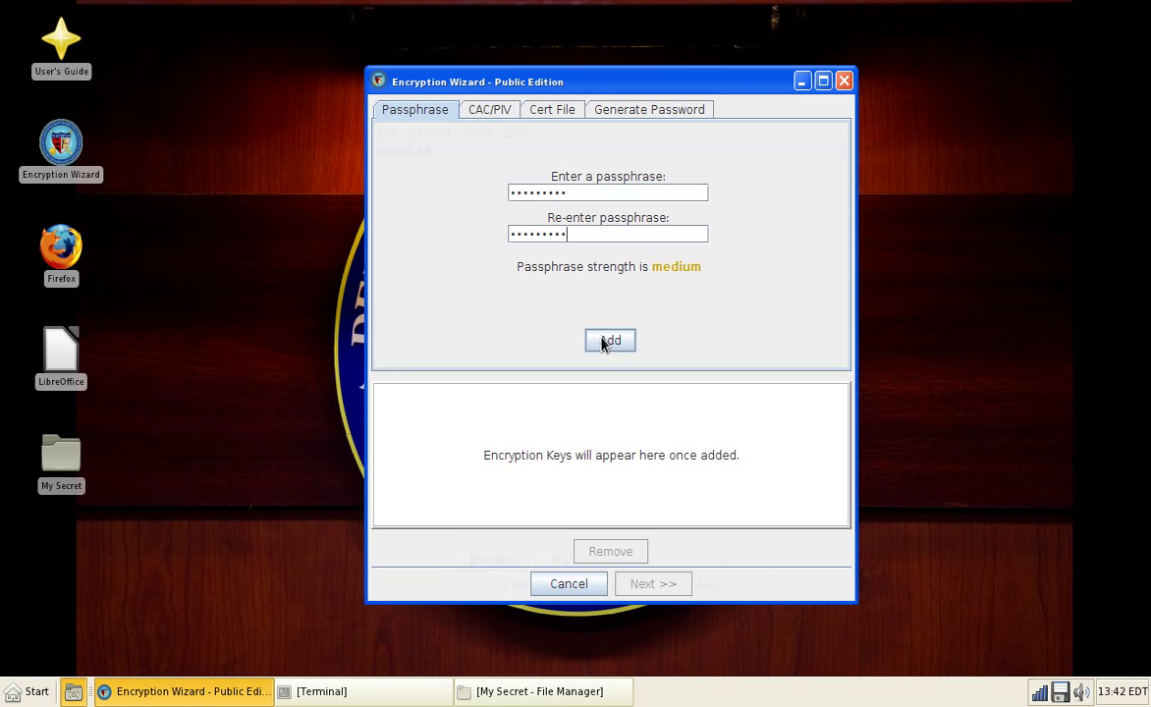
{"action": "left_click", "coordinate": [607, 341]}
{"action": "key", "text": "ctrl+Page_Down"}
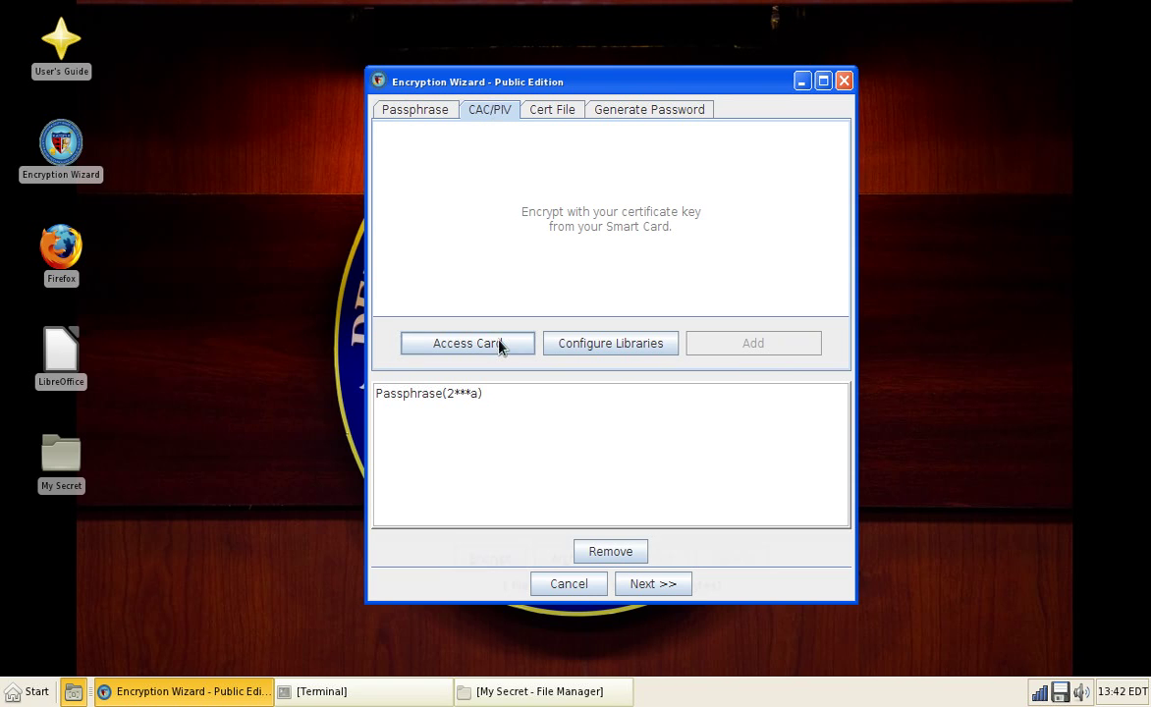
Step: Look through the Access Card, library configuration, Cert File and Generate Password key options
{"action": "left_click", "coordinate": [467, 343]}
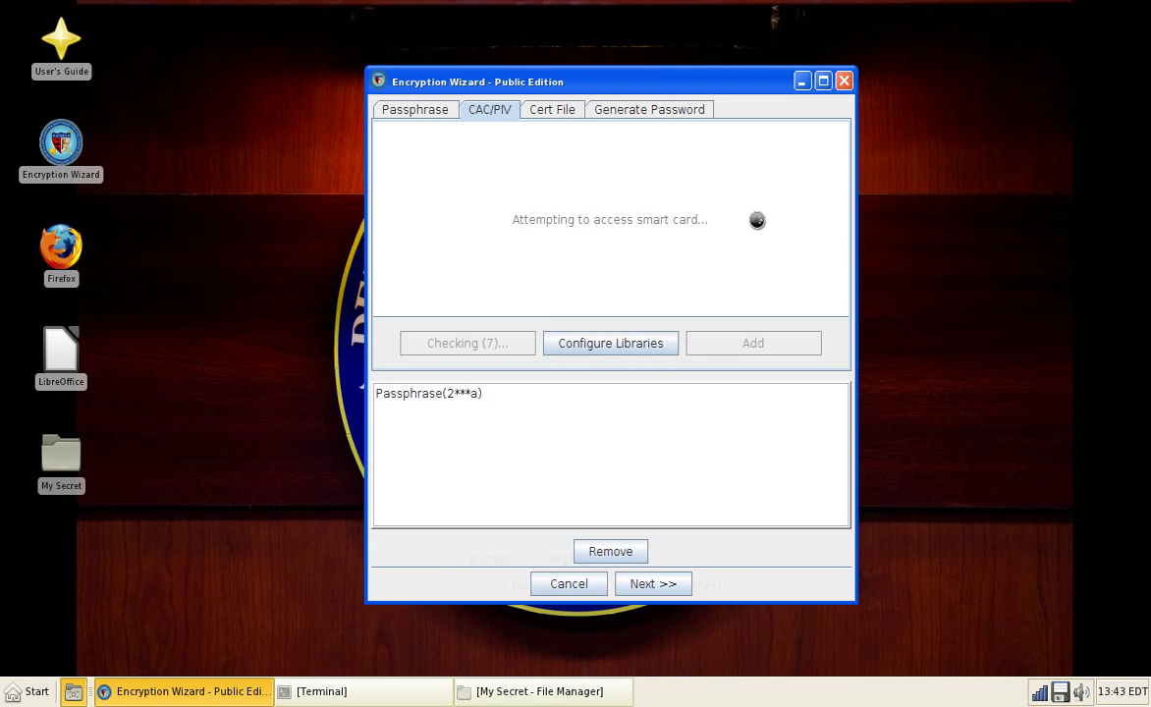
{"action": "left_click", "coordinate": [557, 339]}
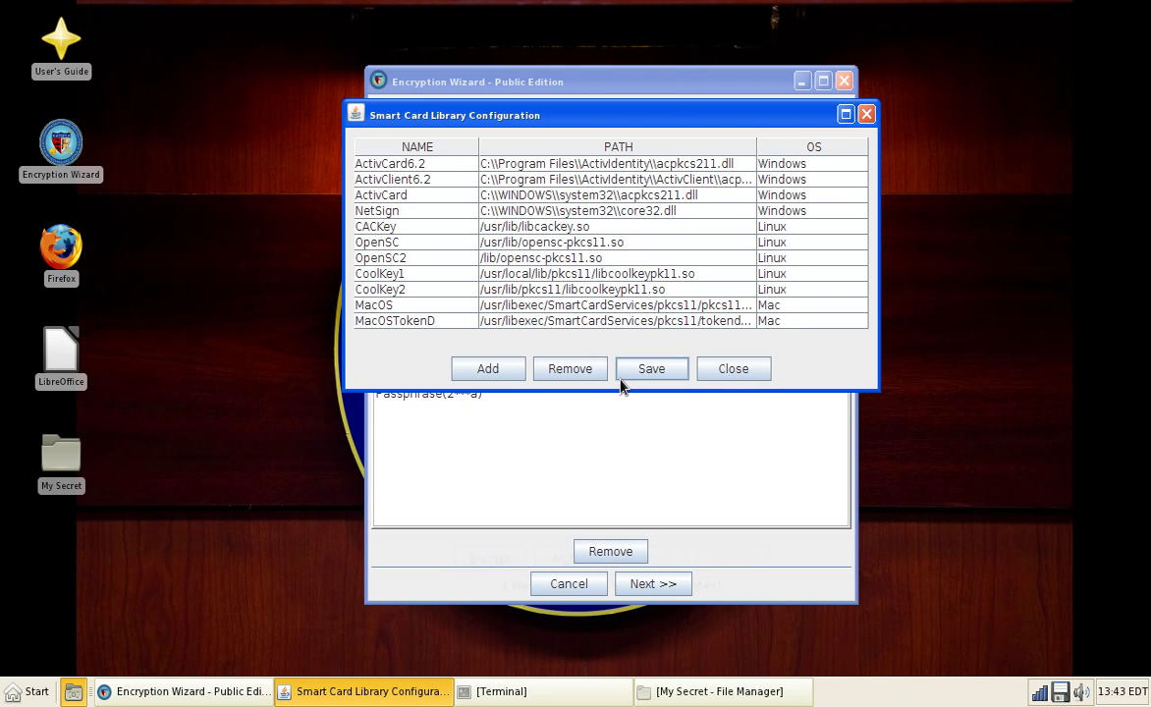
{"action": "left_click", "coordinate": [714, 376]}
{"action": "left_click", "coordinate": [552, 110]}
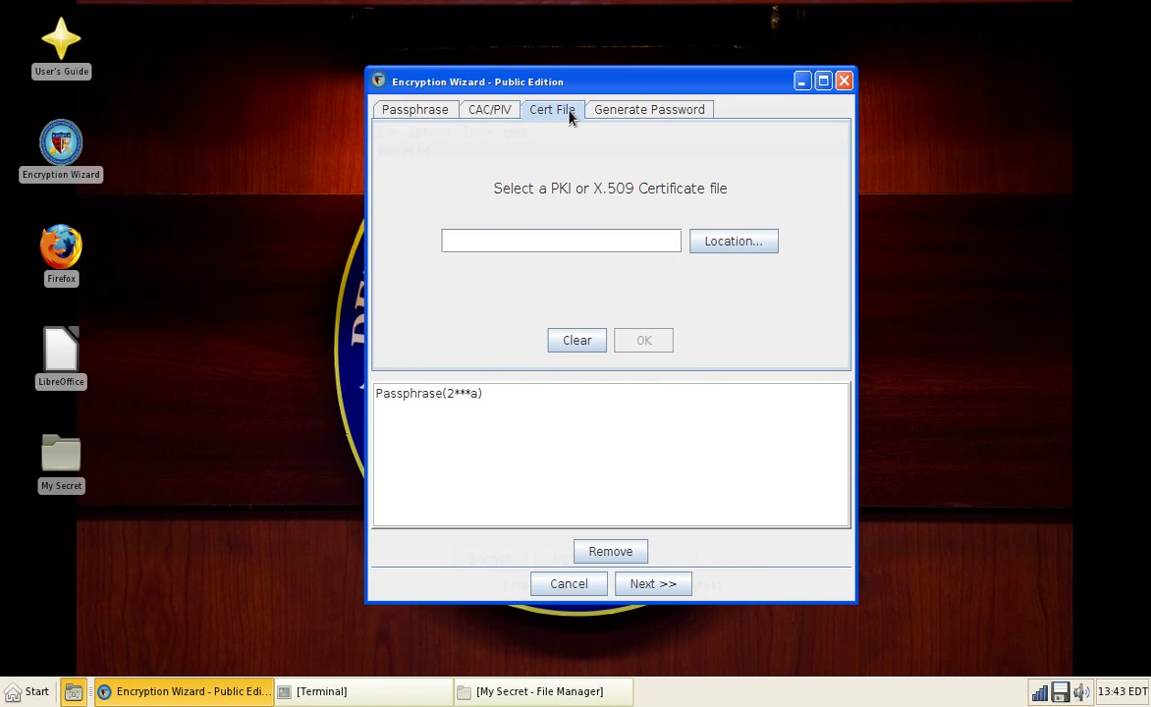
{"action": "left_click", "coordinate": [632, 115]}
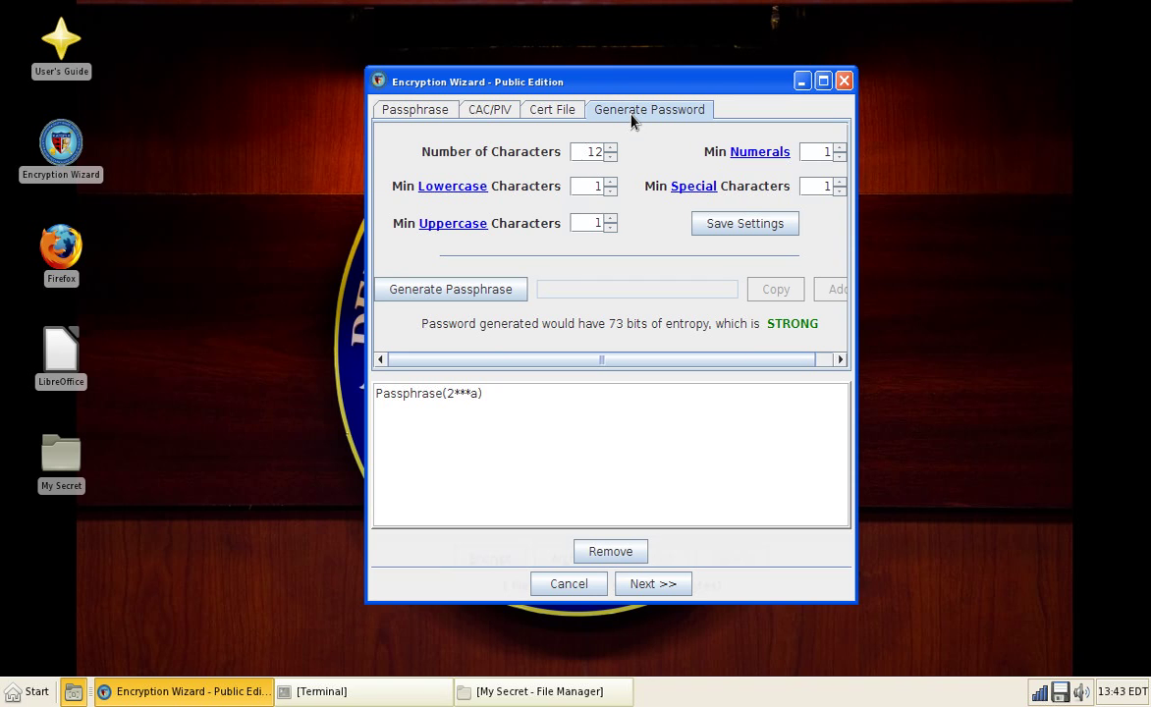
{"action": "left_click", "coordinate": [413, 109]}
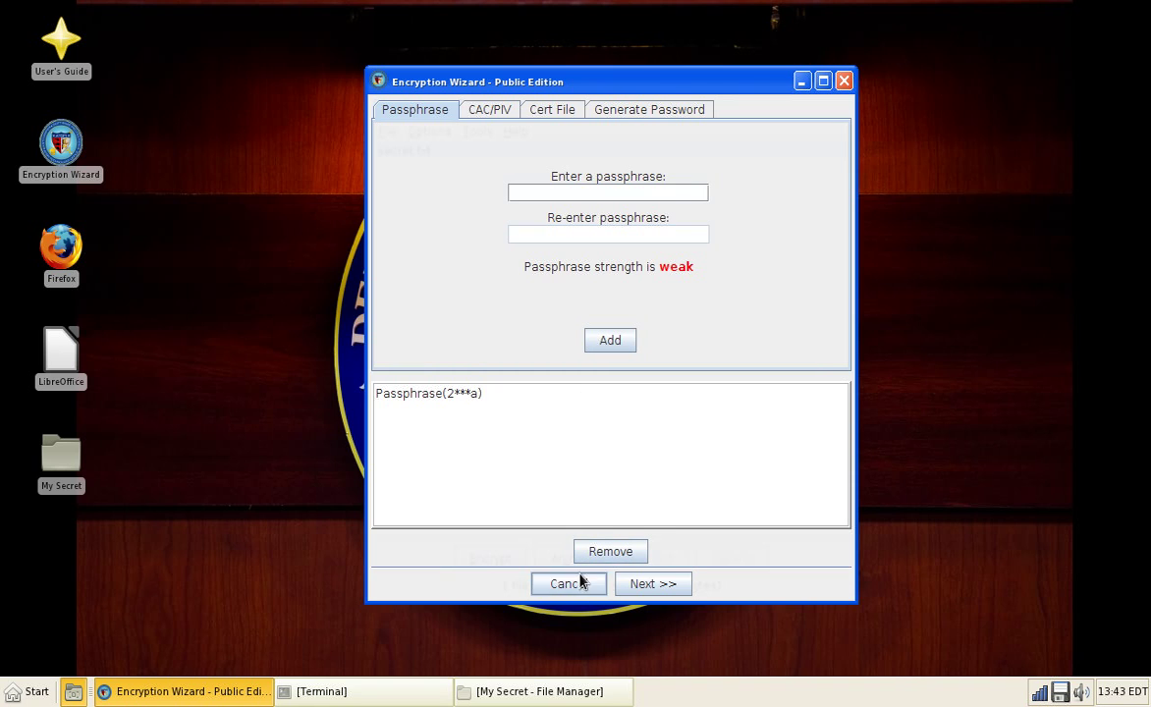
Step: Encrypt to secret.txt.wzd keeping the original file, then bring the My Secret folder forward
{"action": "left_click", "coordinate": [644, 585]}
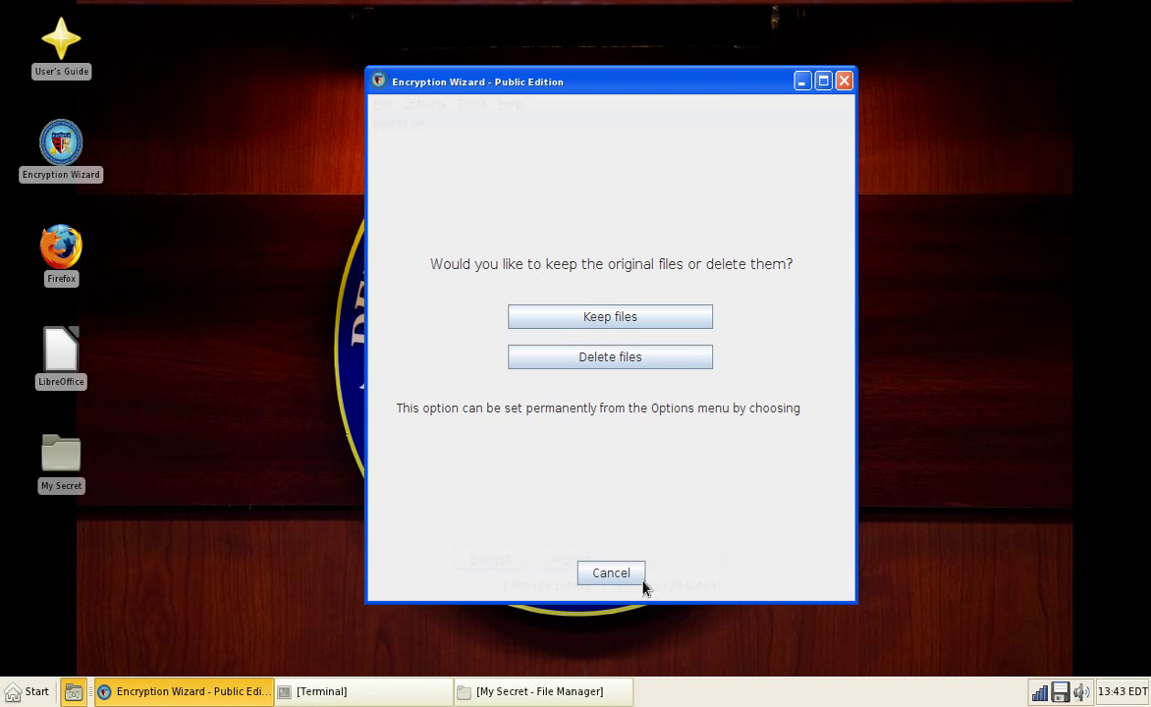
{"action": "left_click", "coordinate": [636, 310]}
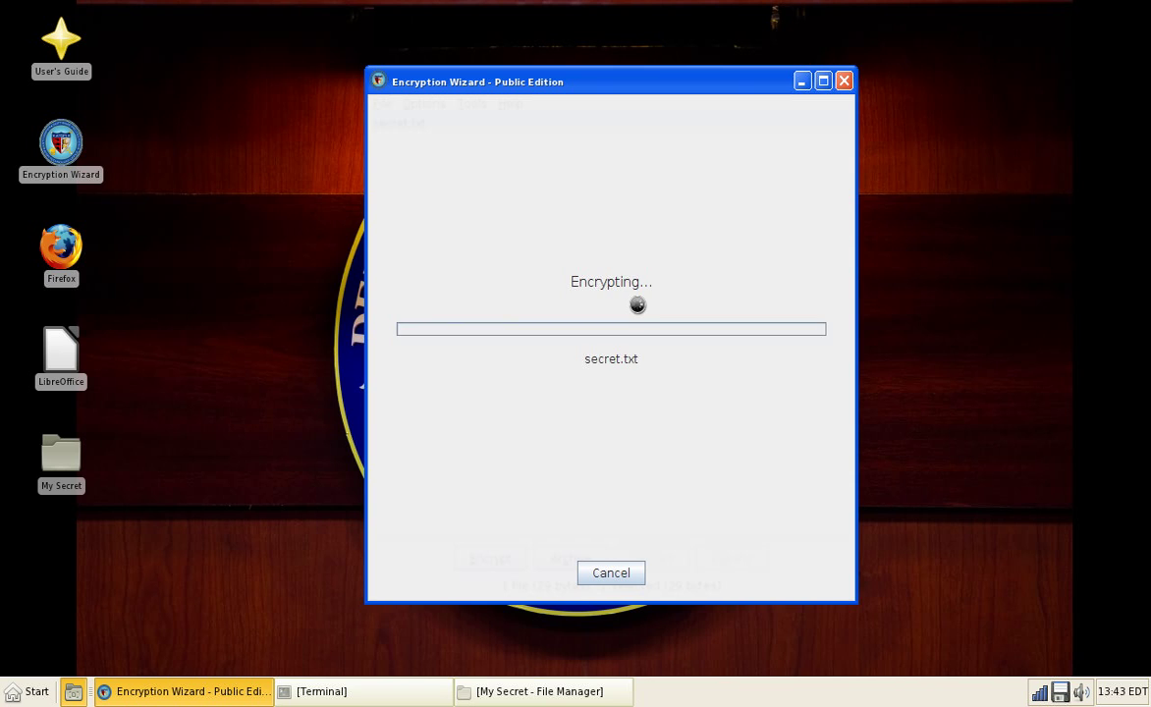
{"action": "left_click", "coordinate": [597, 369]}
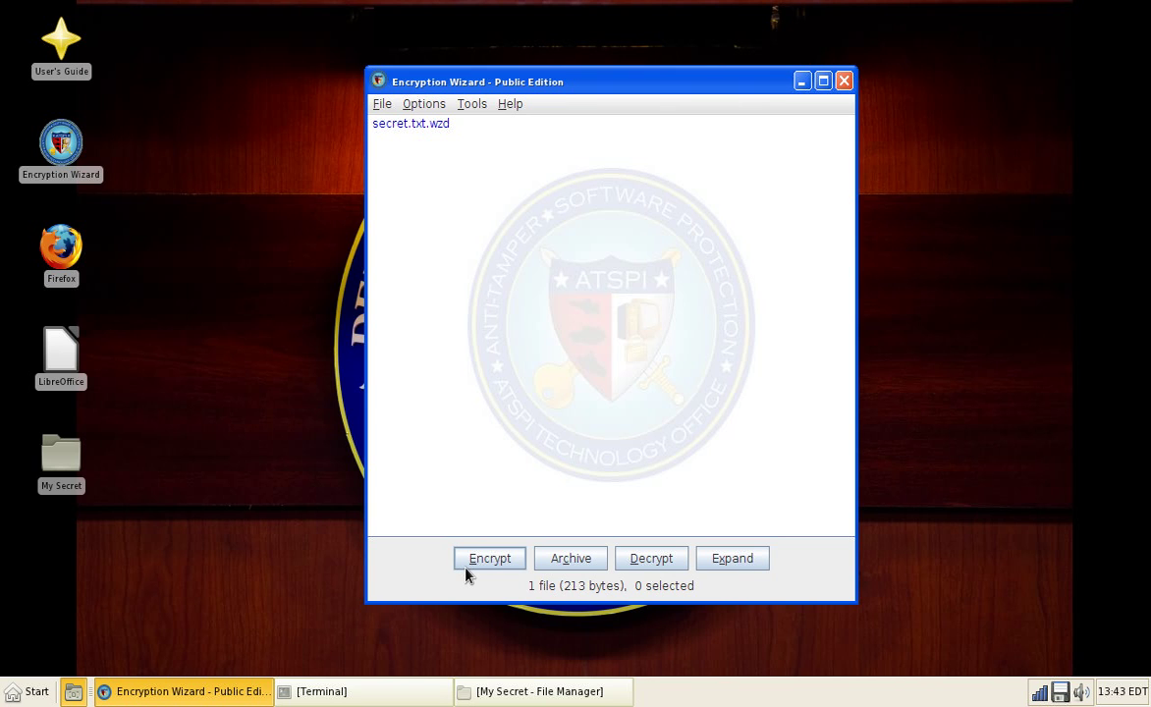
{"action": "left_click", "coordinate": [481, 699]}
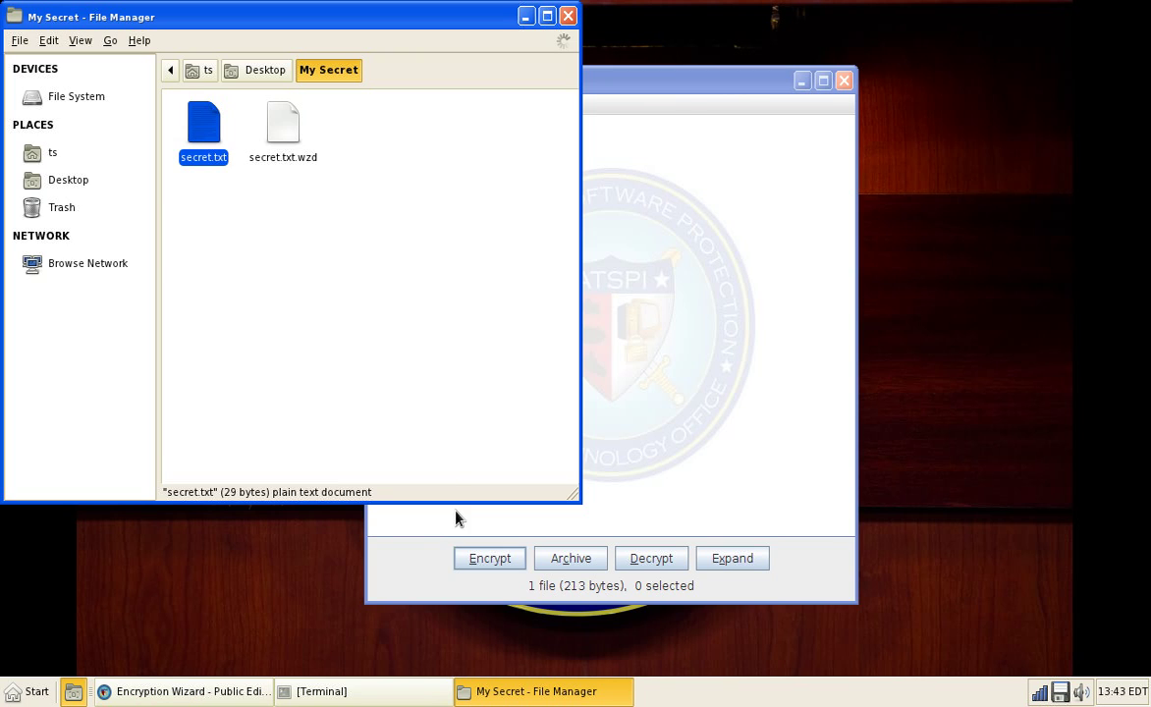
Step: View the properties of secret.txt.wzd in File Manager
{"action": "left_click", "coordinate": [283, 122]}
{"action": "right_click", "coordinate": [283, 127]}
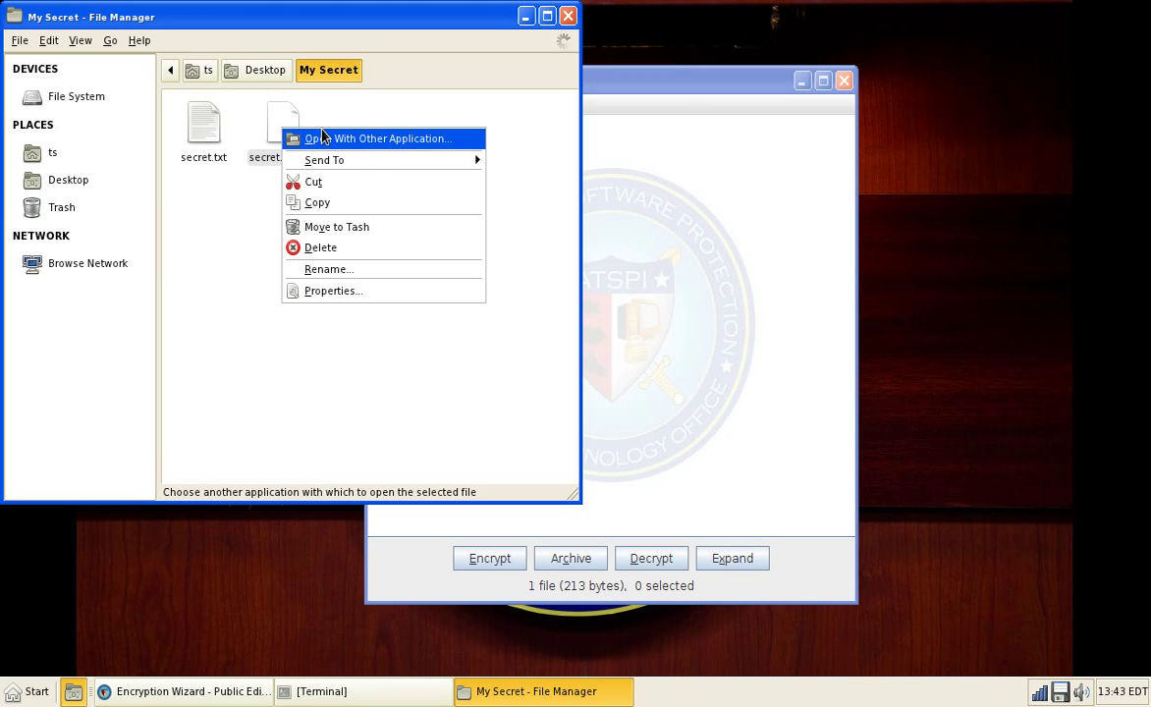
{"action": "mouse_move", "coordinate": [376, 160]}
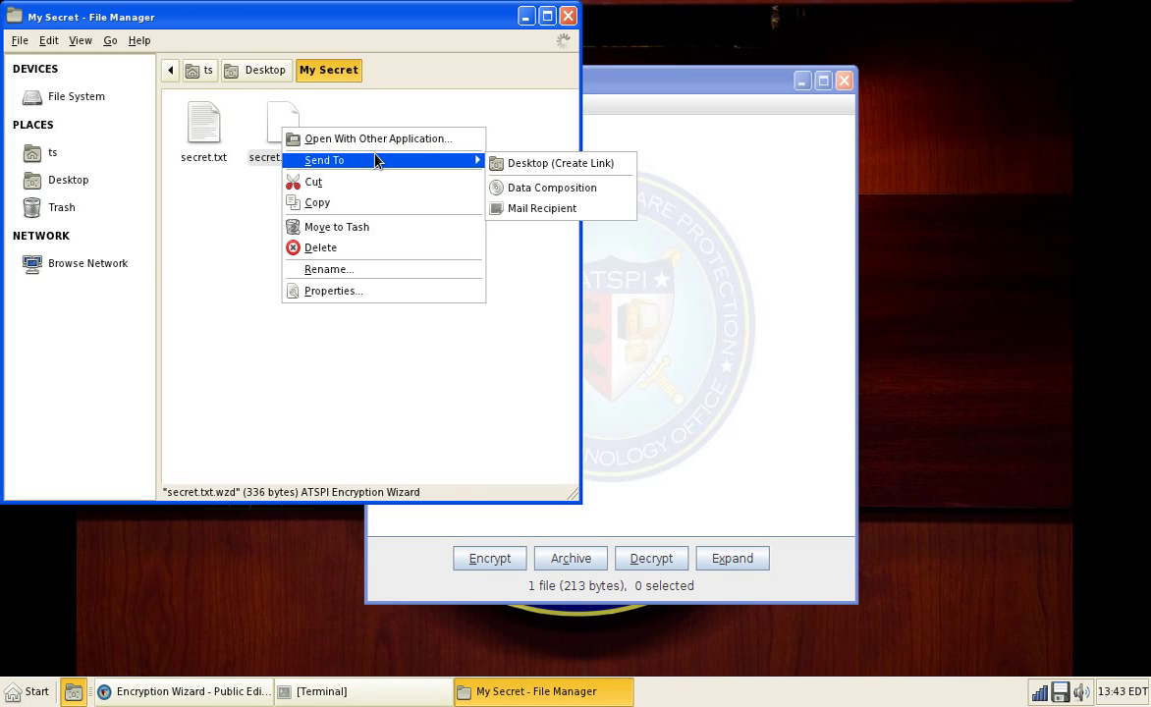
{"action": "left_click", "coordinate": [365, 288]}
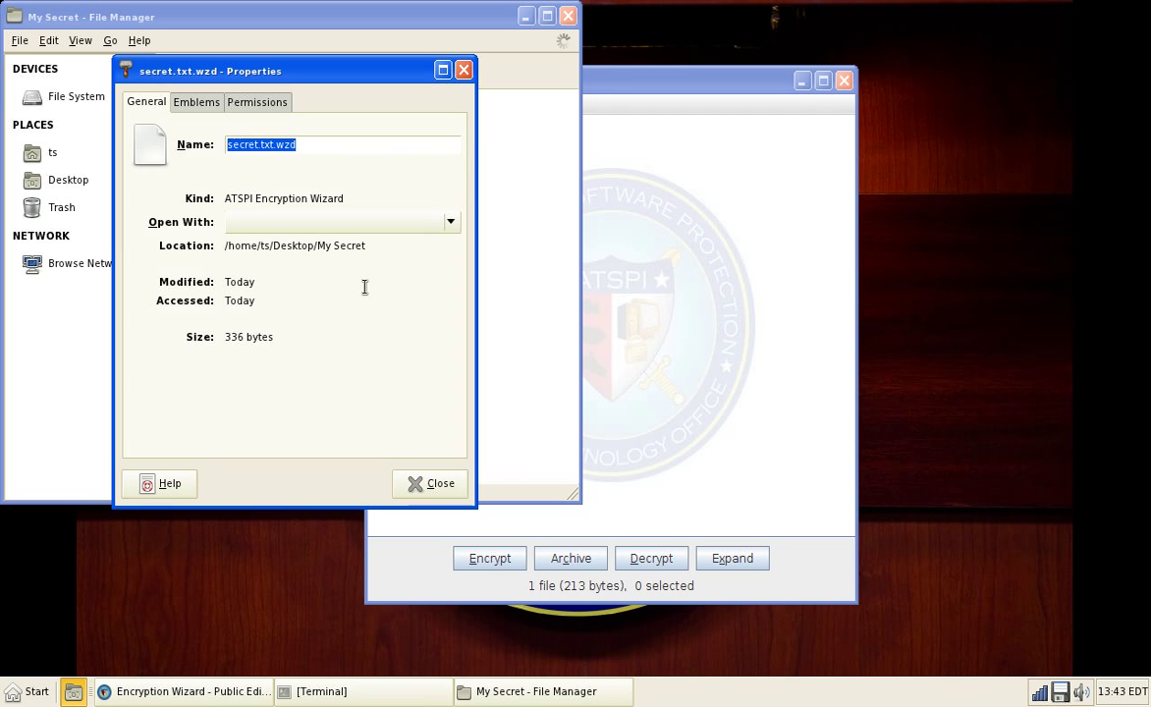
{"action": "key", "text": "Escape"}
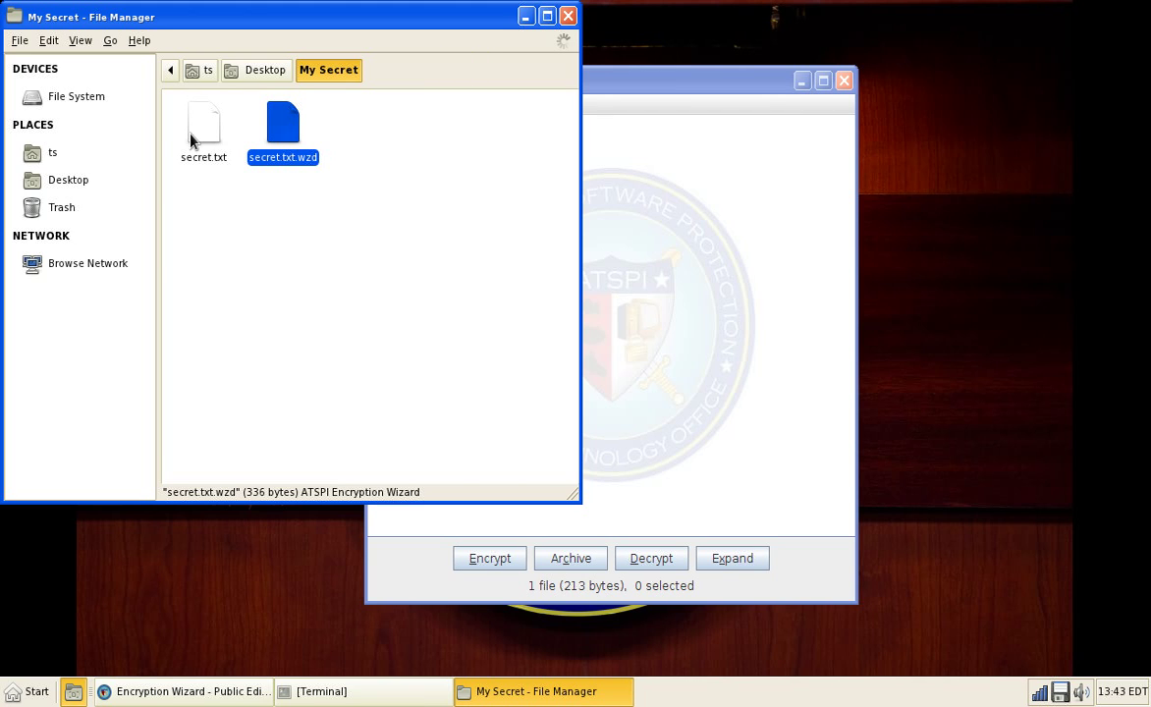
Step: View the properties of secret.txt, then return to Encryption Wizard's Help menu
{"action": "right_click", "coordinate": [186, 124]}
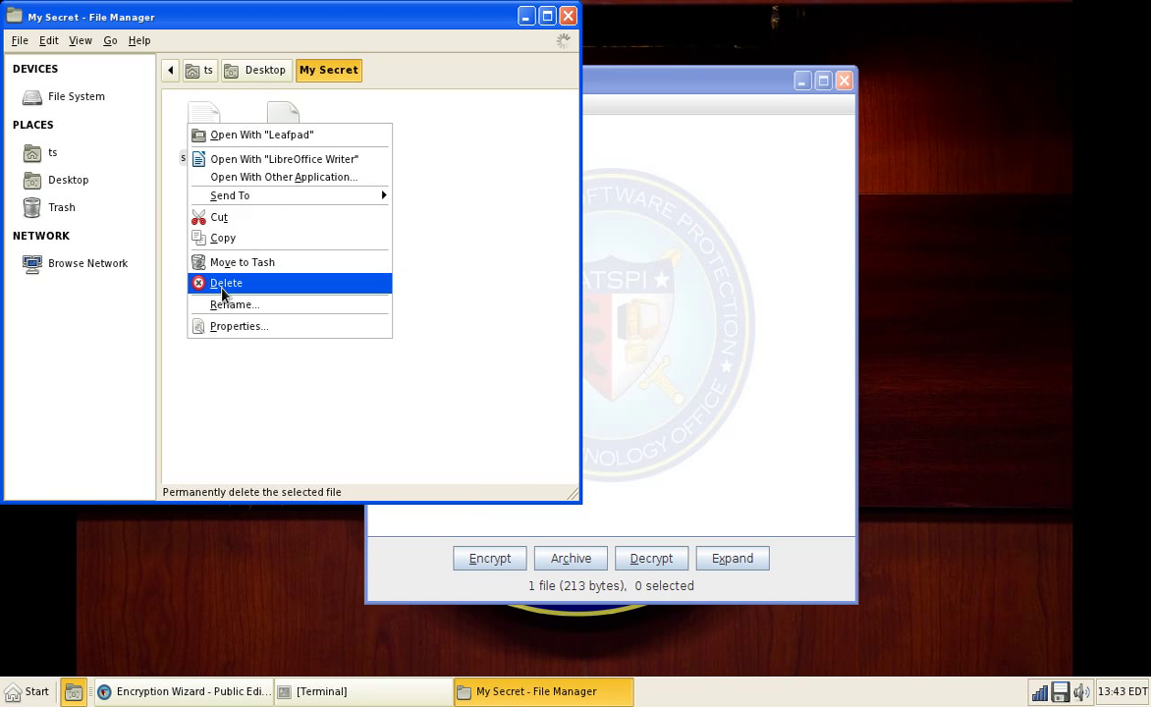
{"action": "left_click", "coordinate": [246, 324]}
{"action": "left_click", "coordinate": [412, 483]}
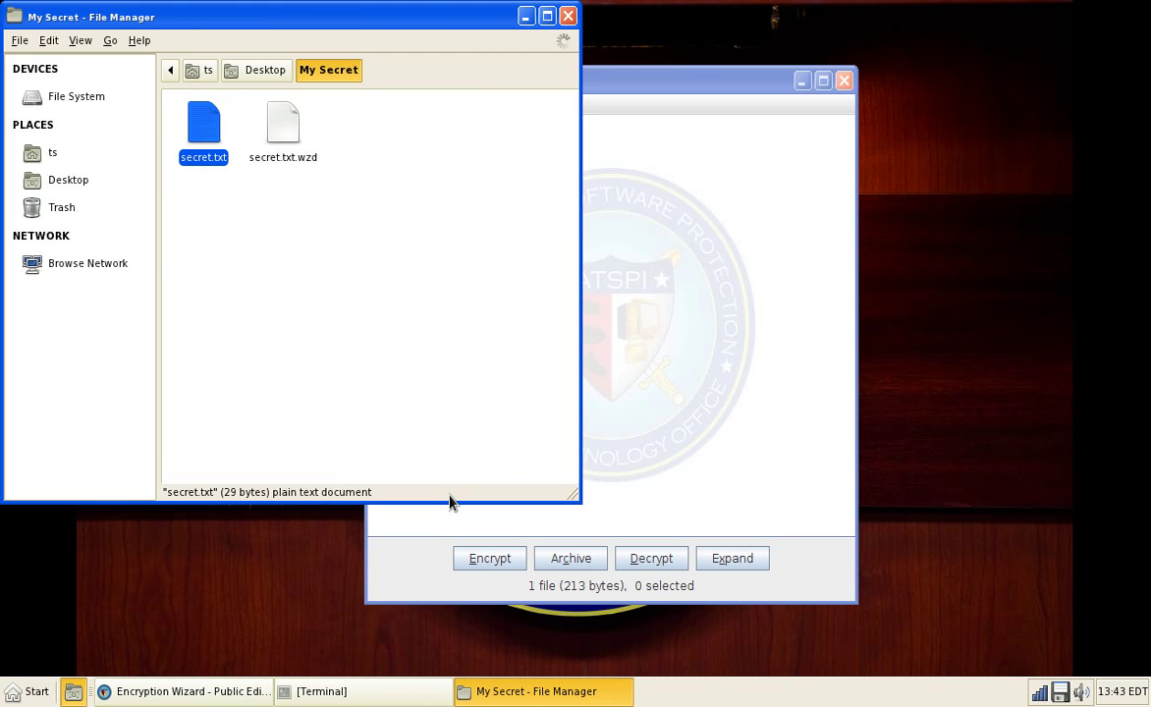
{"action": "left_click", "coordinate": [756, 270]}
{"action": "left_click", "coordinate": [510, 103]}
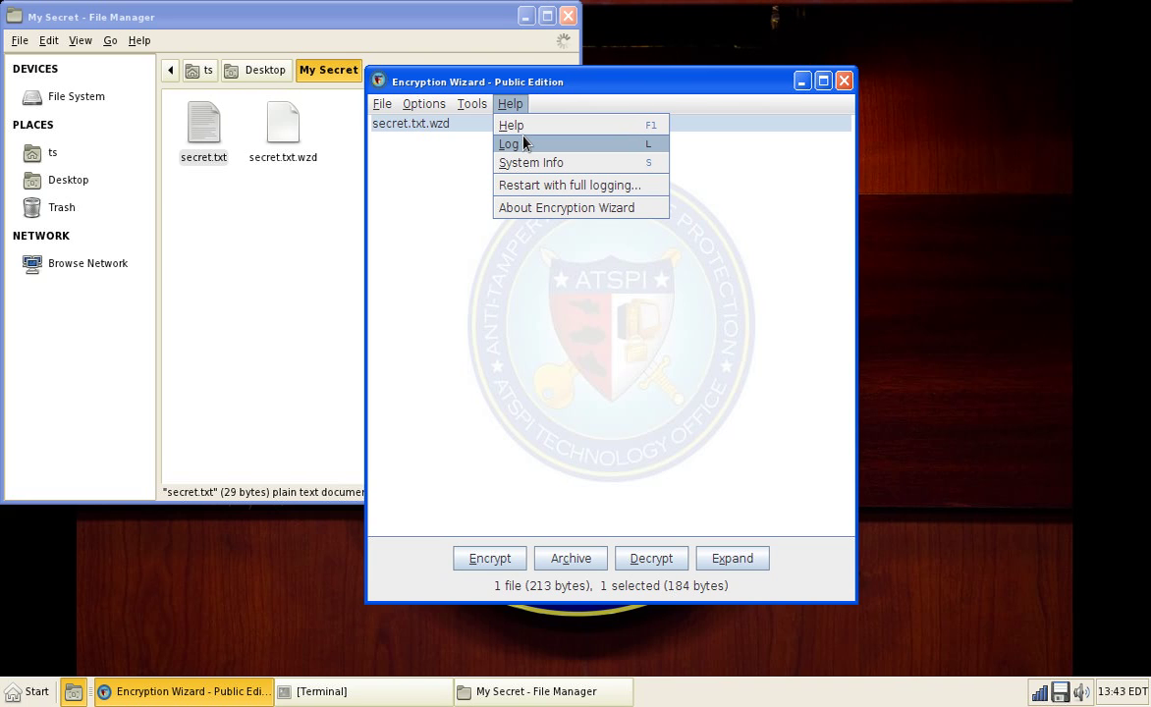
Step: Read the message log confirming secret.txt was encrypted, then close it
{"action": "left_click", "coordinate": [526, 145]}
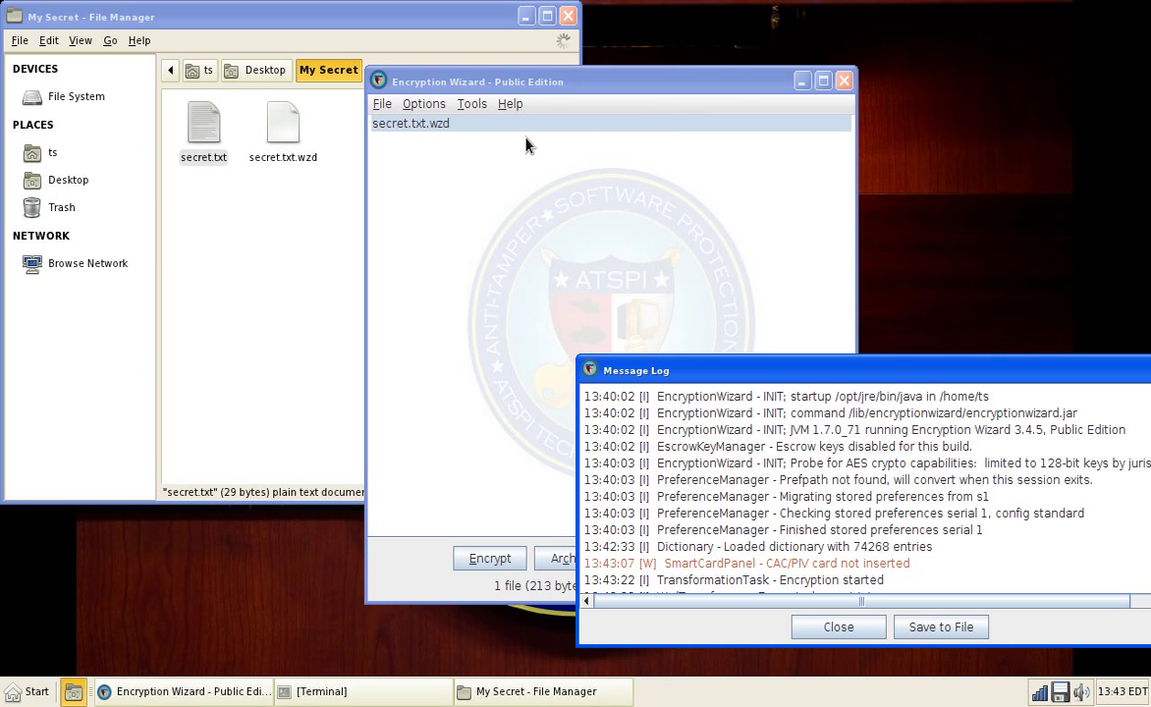
{"action": "left_click_drag", "start_coordinate": [794, 380], "coordinate": [542, 200]}
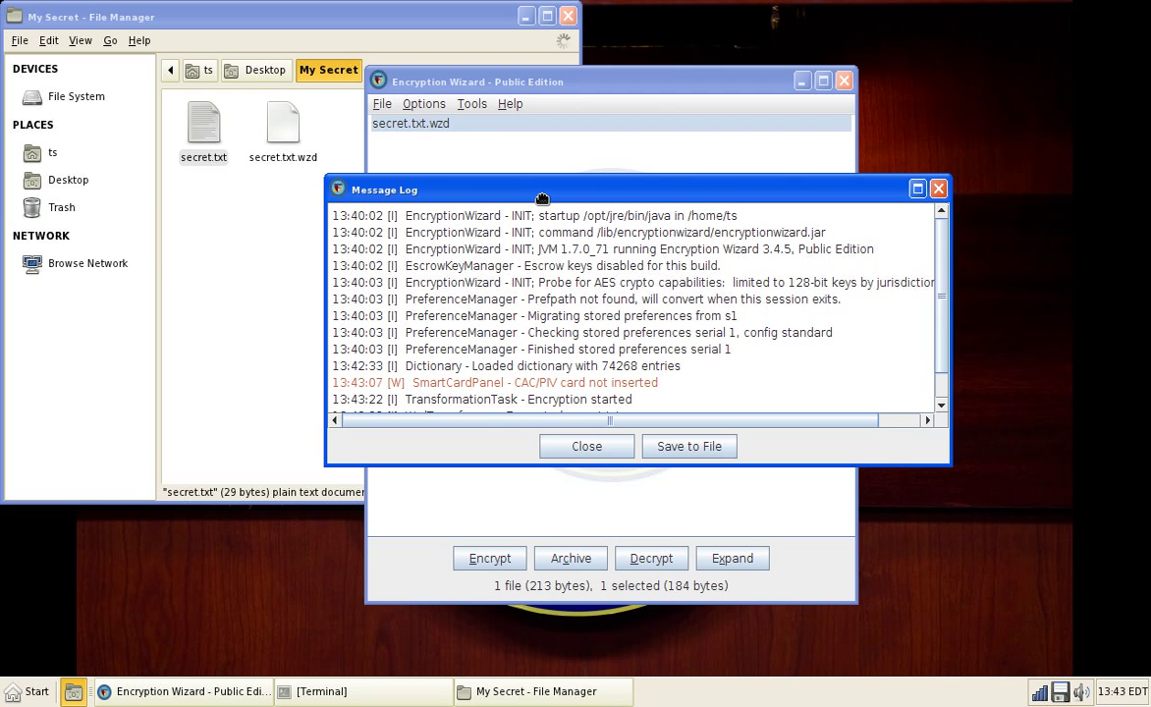
{"action": "left_click_drag", "start_coordinate": [939, 285], "coordinate": [936, 365]}
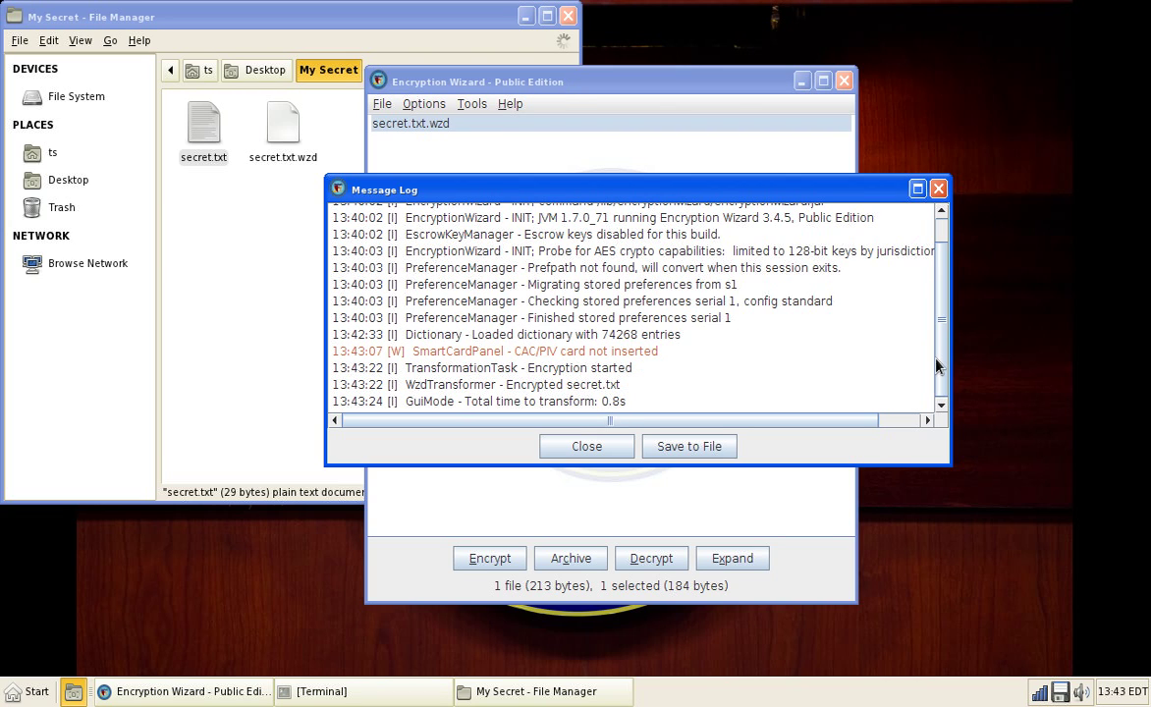
{"action": "left_click", "coordinate": [625, 447]}
Step: Start and cancel expanding secret.txt.wzd, then close Encryption Wizard
{"action": "left_click", "coordinate": [731, 558]}
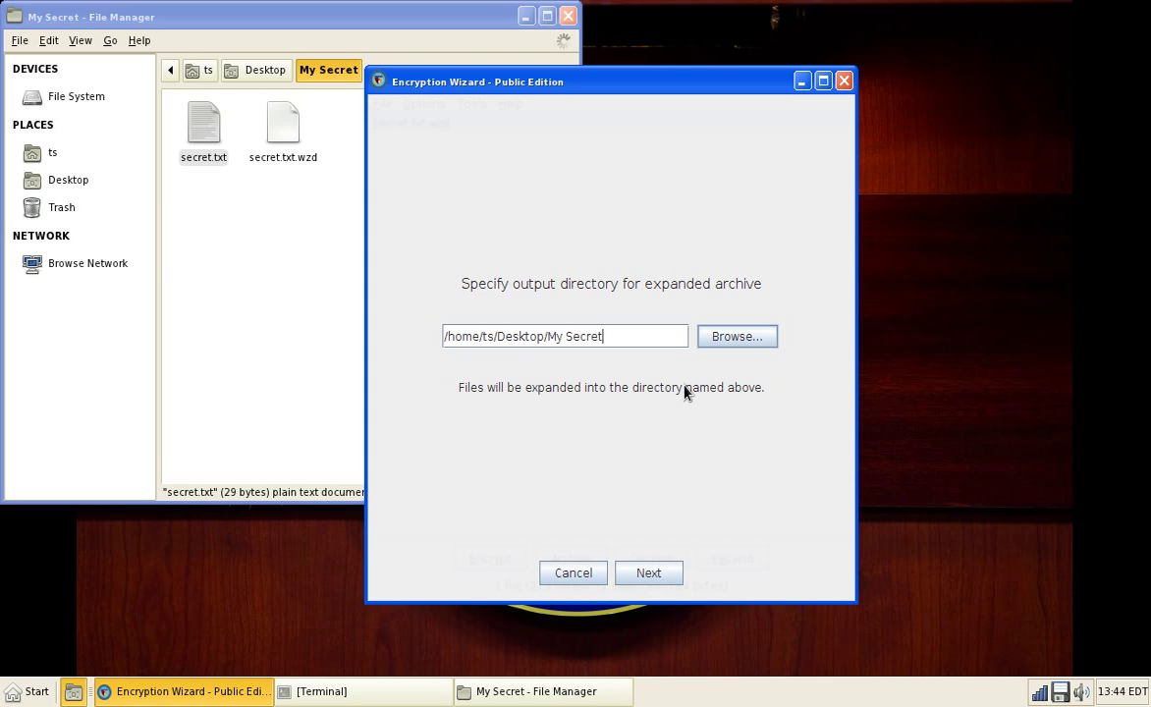
{"action": "left_click", "coordinate": [572, 573]}
{"action": "left_click", "coordinate": [843, 82]}
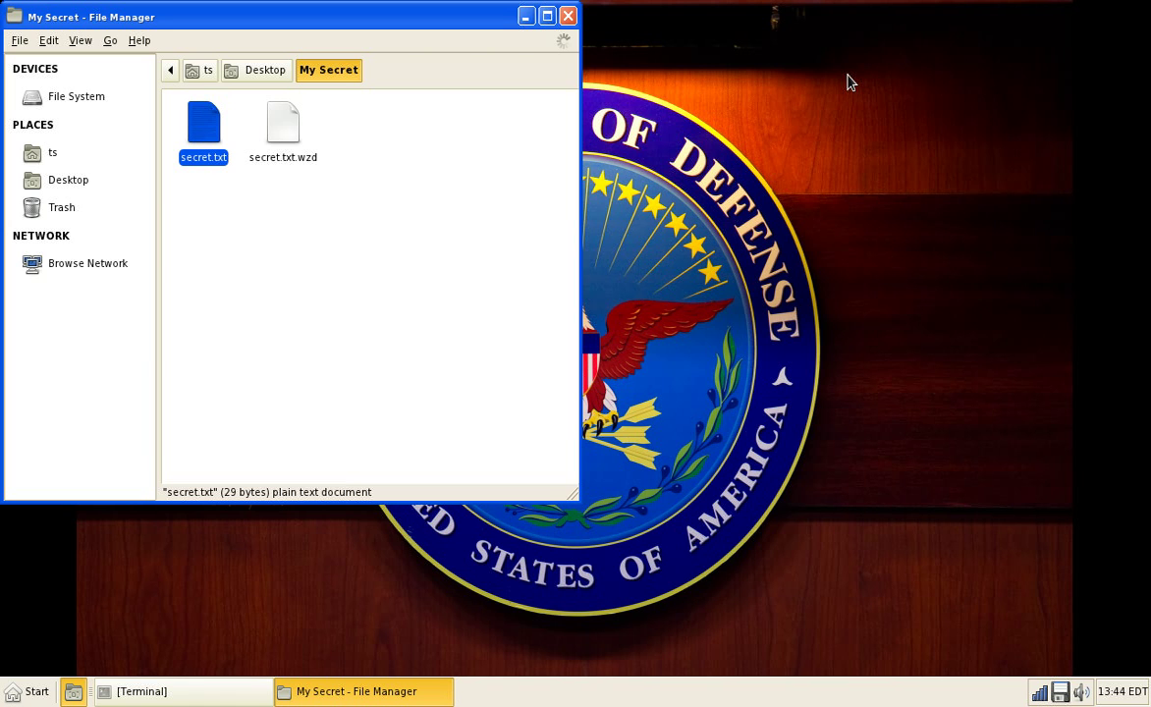
Step: Decrypt secret.txt.wzd with the passphrase, keeping the encrypted file and overwriting secret.txt
{"action": "left_click", "coordinate": [423, 165]}
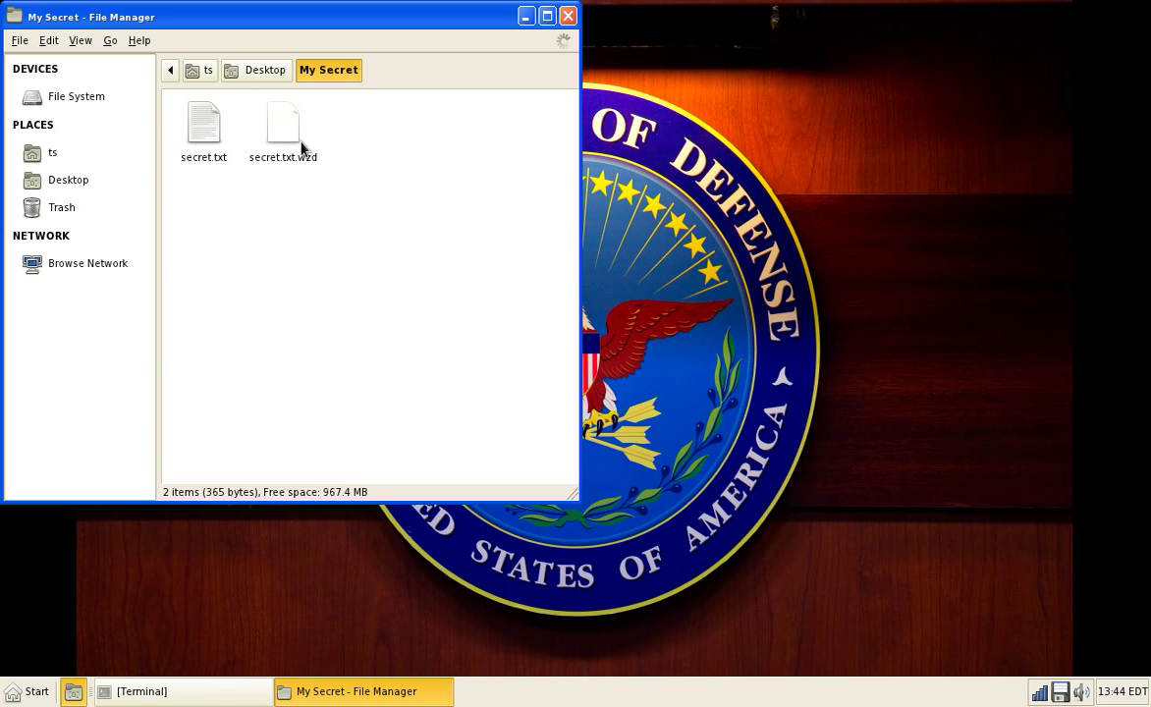
{"action": "double_click", "coordinate": [292, 120]}
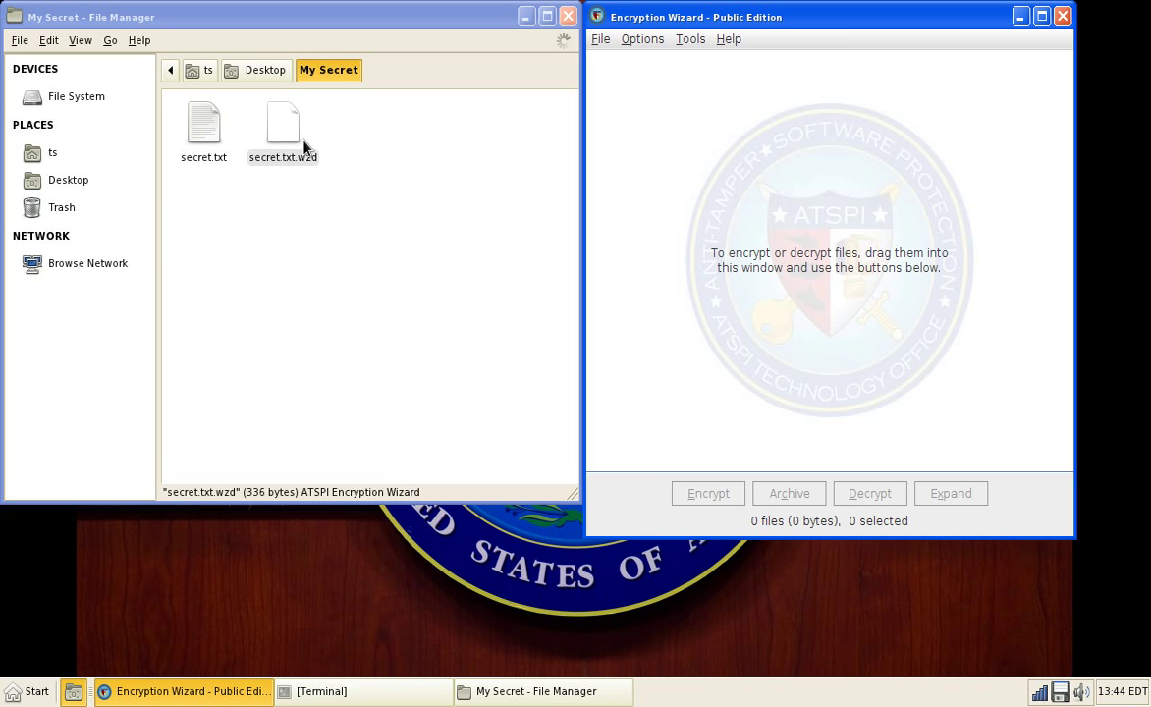
{"action": "left_click_drag", "start_coordinate": [305, 148], "coordinate": [840, 179]}
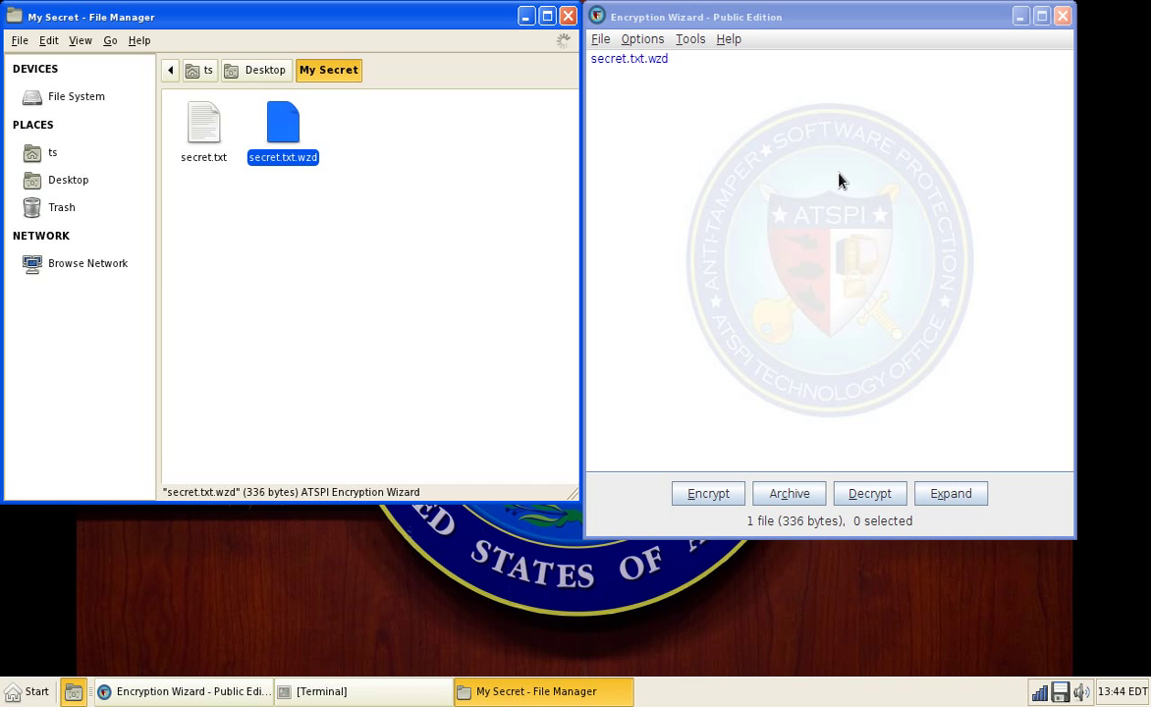
{"action": "left_click", "coordinate": [833, 497]}
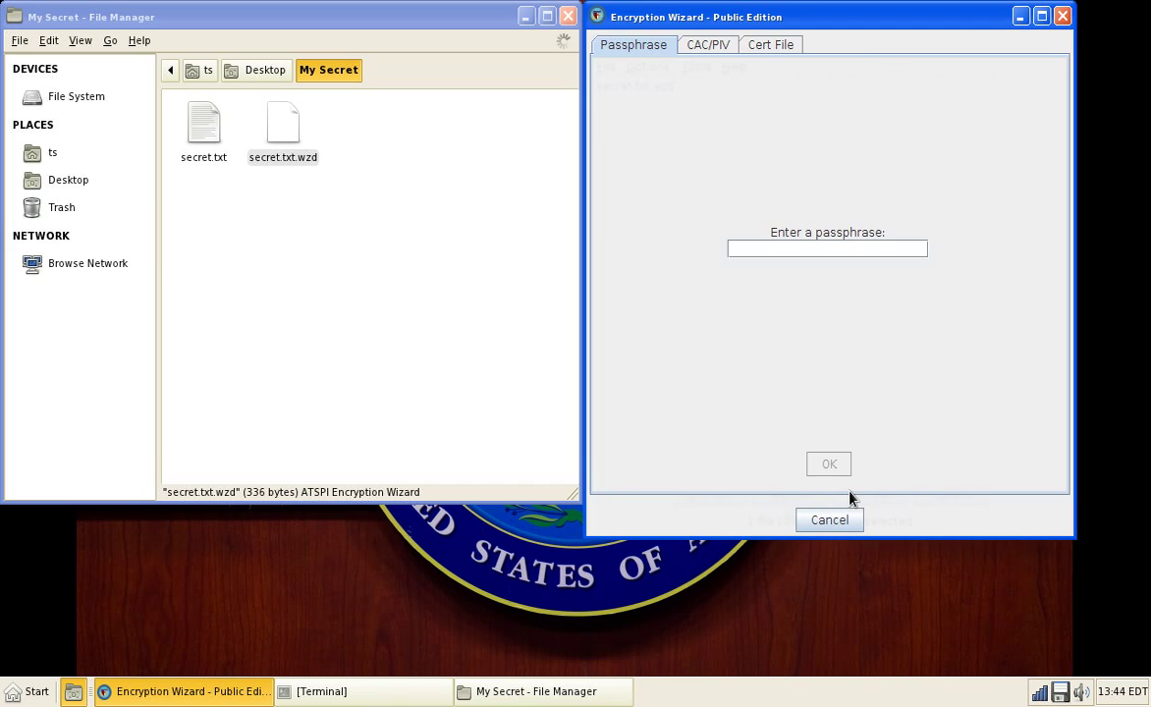
{"action": "type", "text": "*******"}
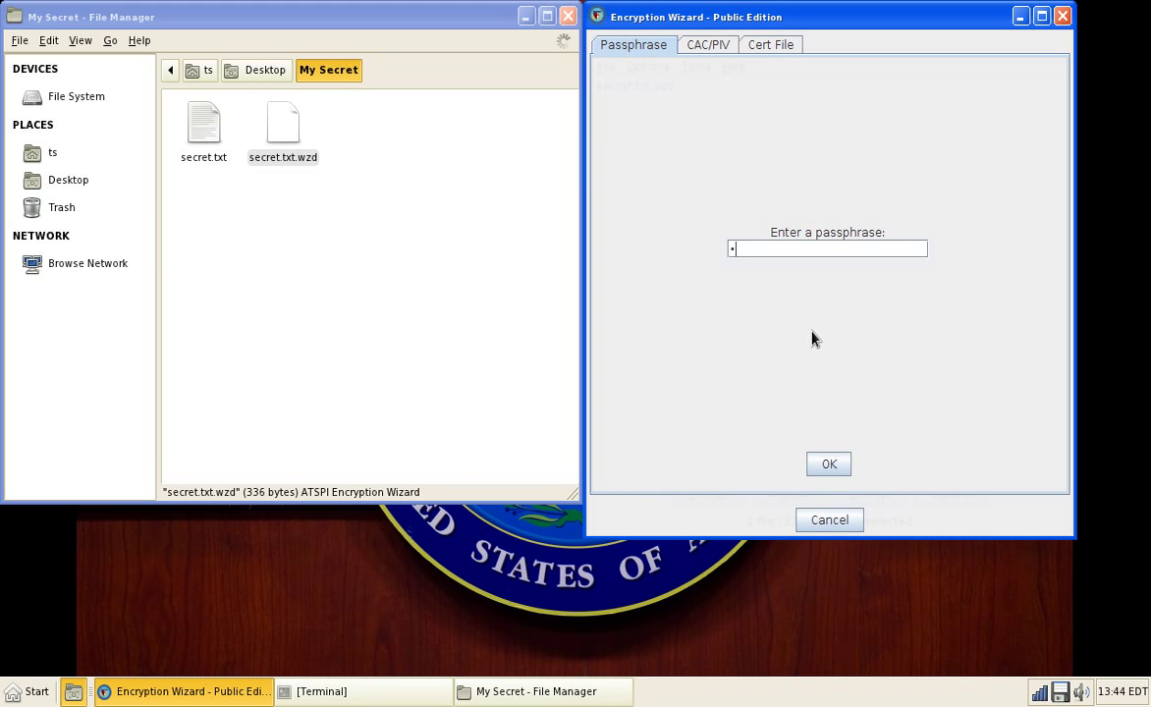
{"action": "type", "text": "*"}
{"action": "key", "text": "Return"}
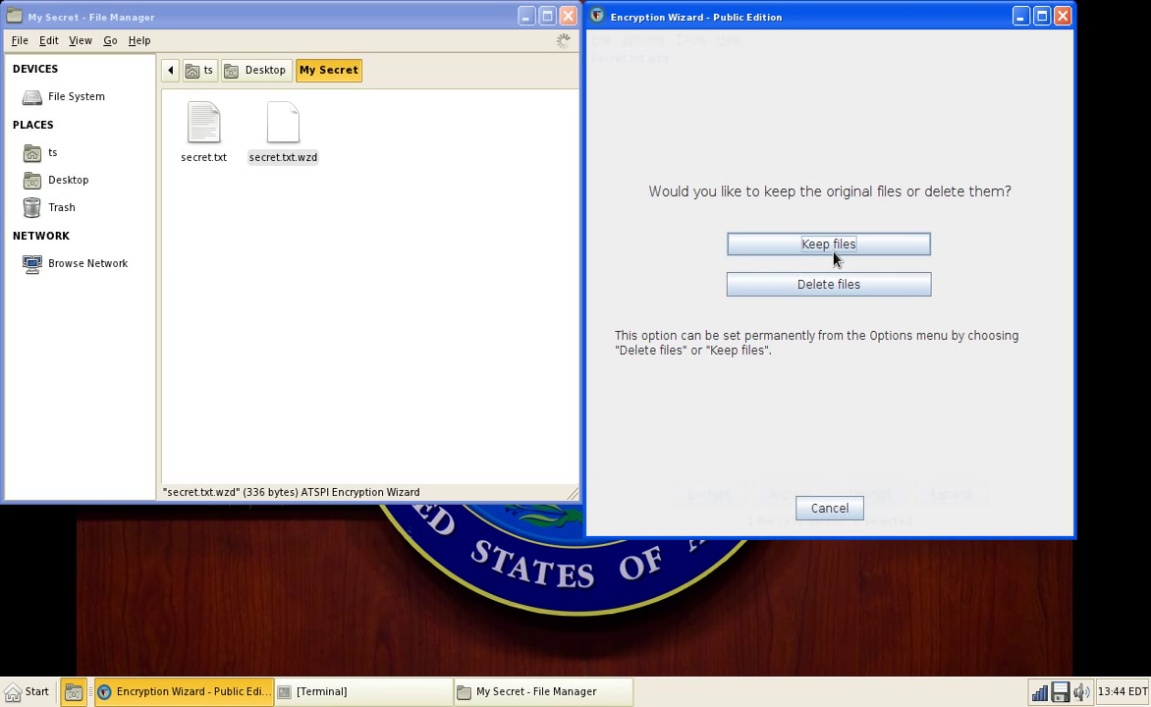
{"action": "left_click", "coordinate": [833, 251]}
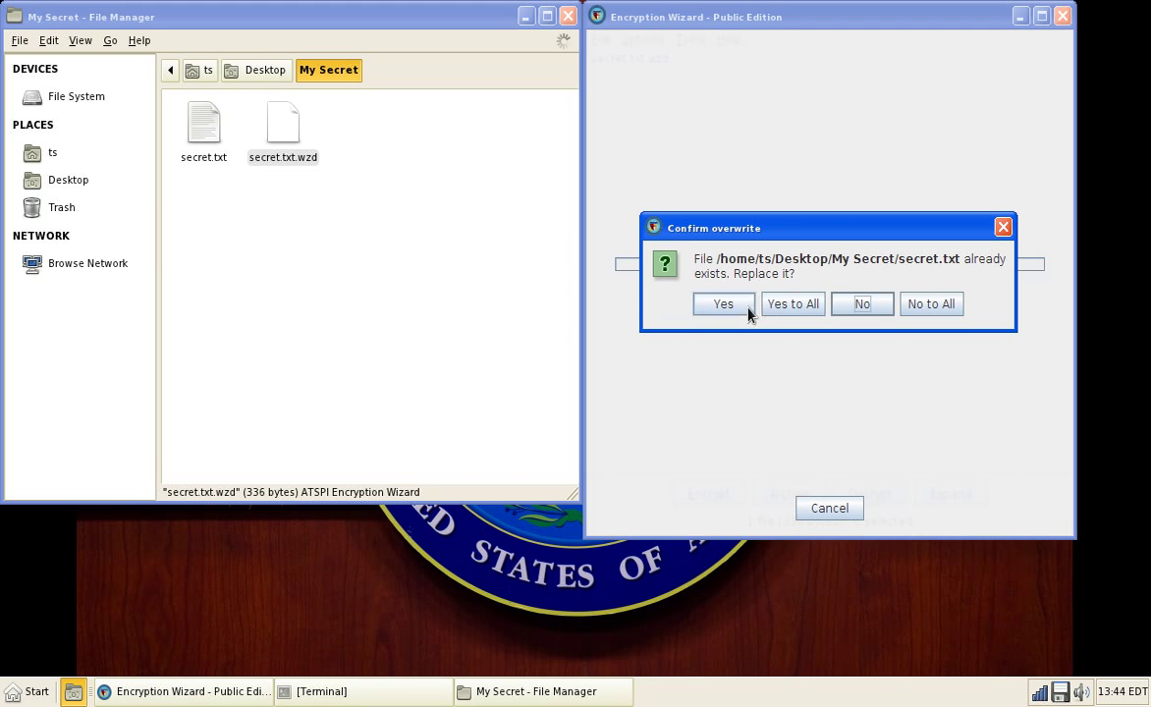
{"action": "left_click", "coordinate": [742, 310]}
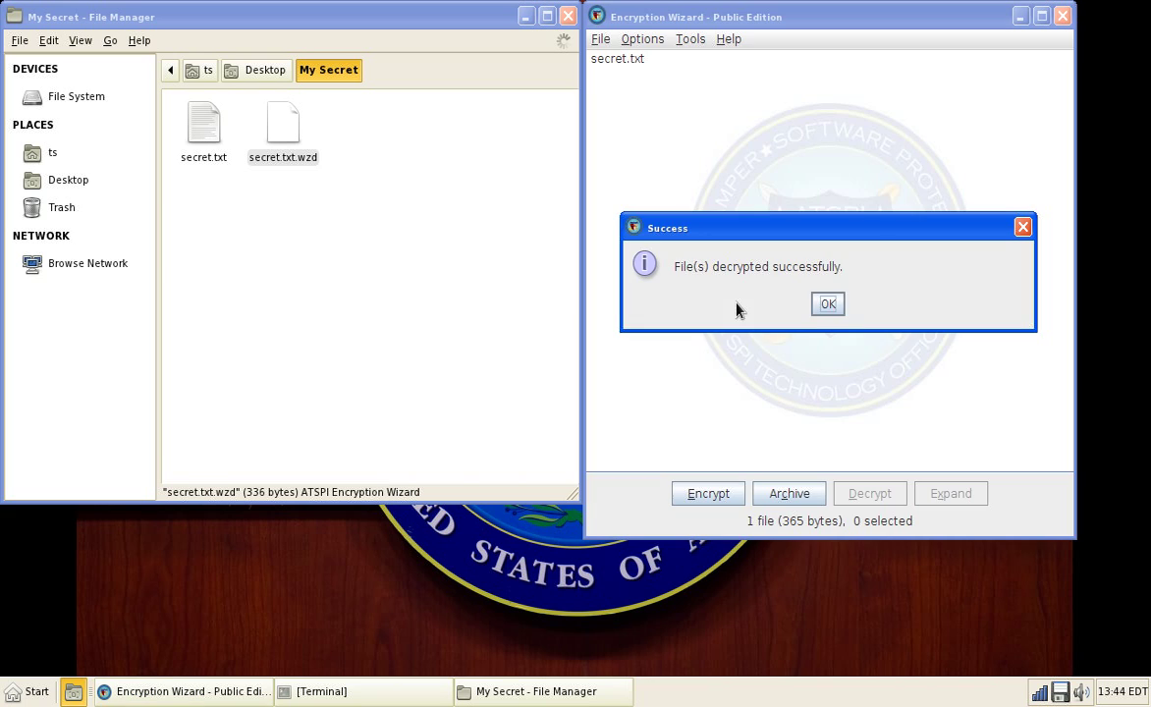
{"action": "left_click", "coordinate": [826, 305]}
Step: Open the decrypted secret.txt from My Secret in the text editor
{"action": "left_click", "coordinate": [218, 150]}
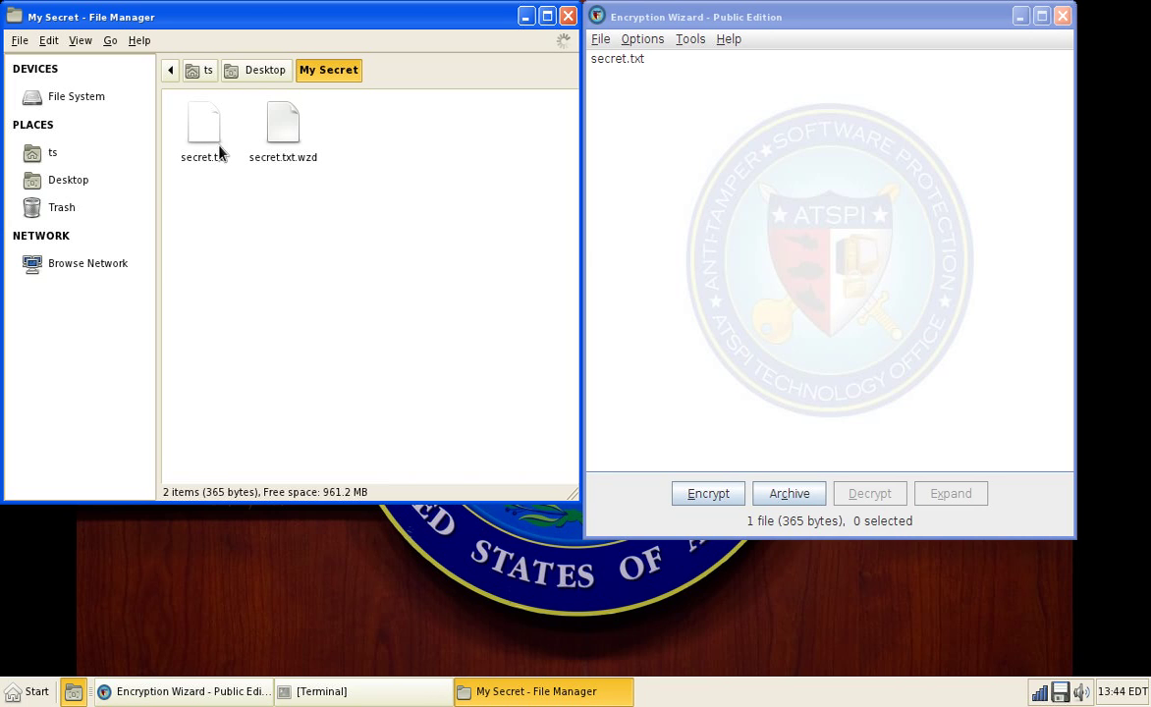
{"action": "left_click", "coordinate": [218, 147]}
{"action": "left_click", "coordinate": [284, 137]}
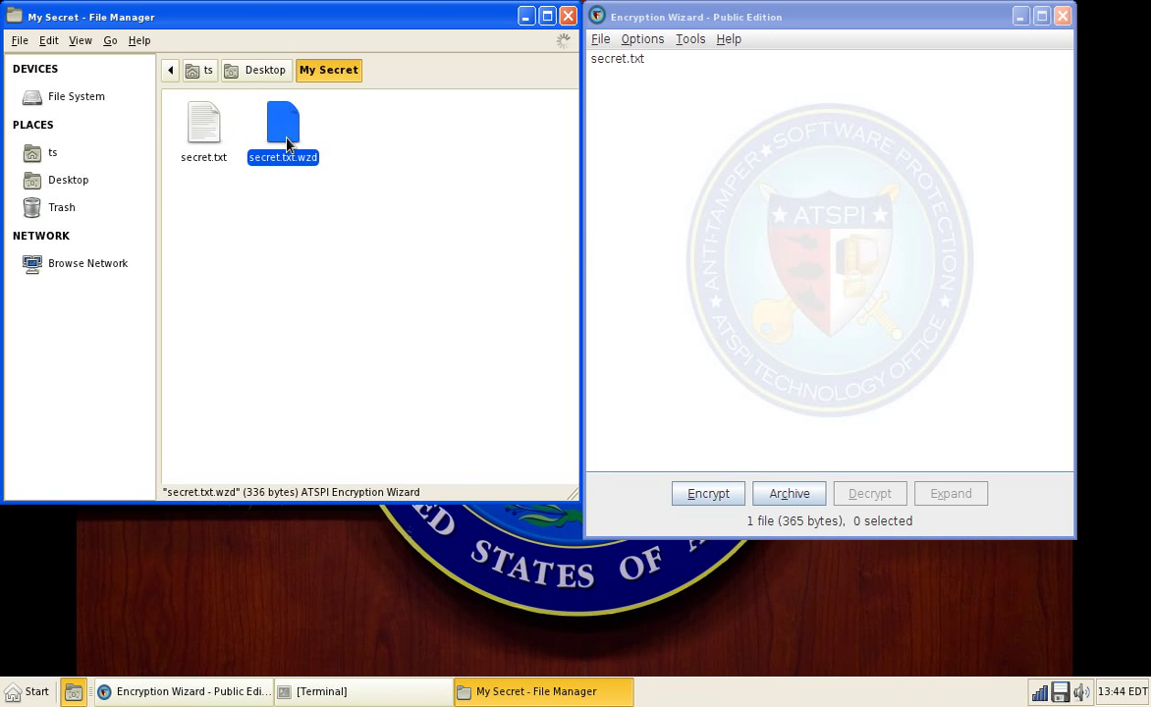
{"action": "double_click", "coordinate": [208, 149]}
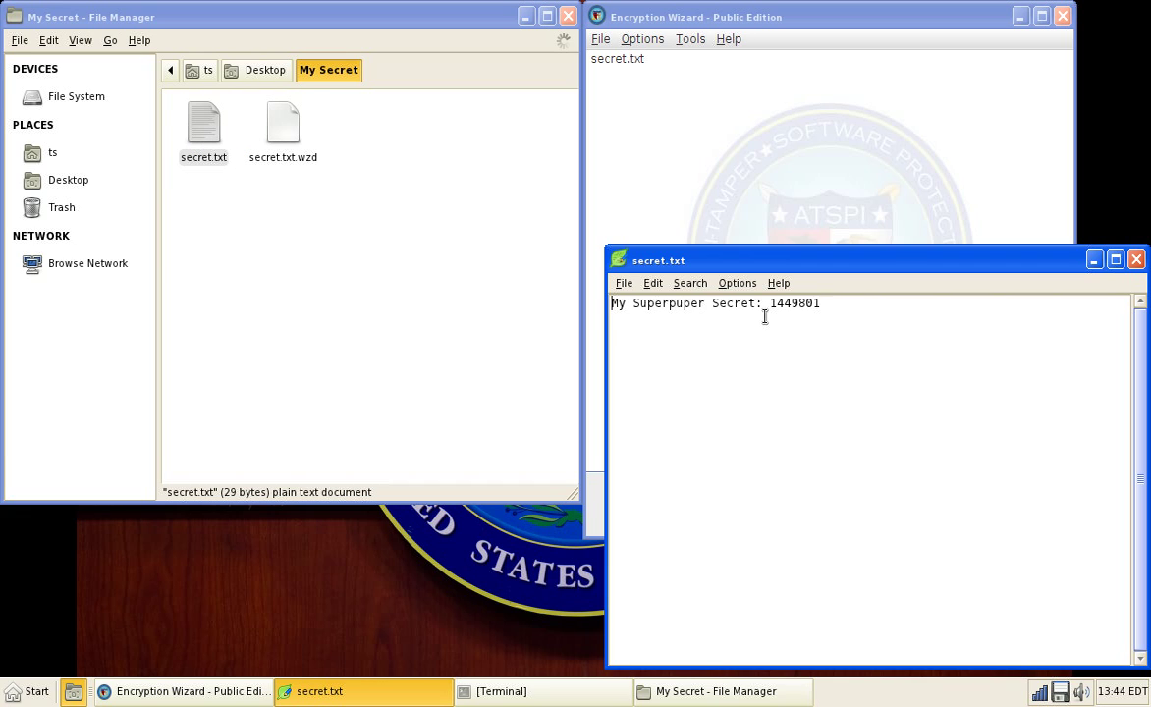
Step: Append a new line 'It works!' to secret.txt, save it, and close Leafpad
{"action": "key", "text": "End"}
{"action": "key", "text": "Return"}
{"action": "type", "text": "It works!"}
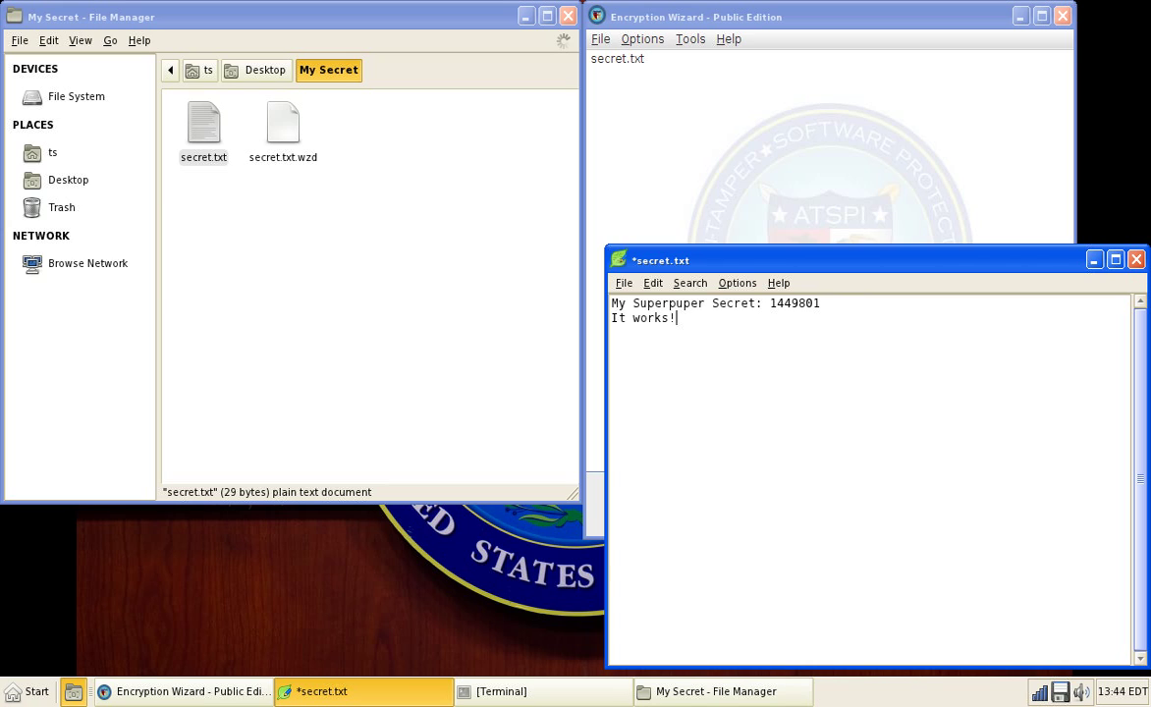
{"action": "key", "text": "ctrl+s"}
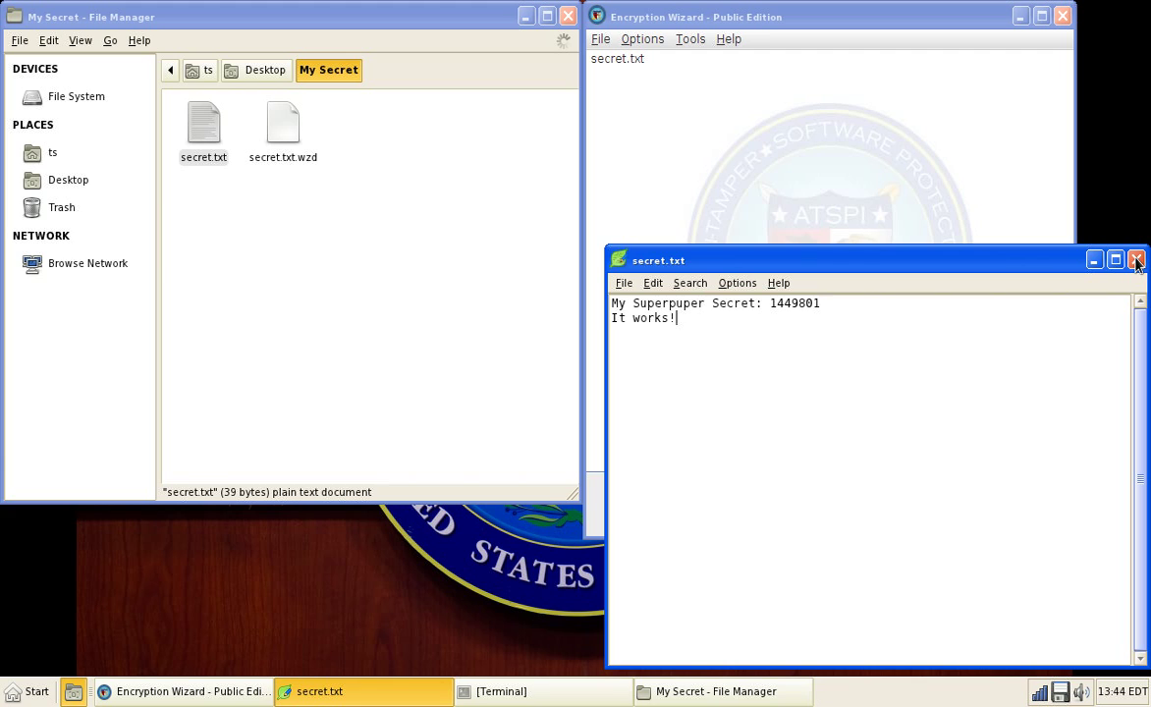
{"action": "left_click", "coordinate": [1135, 261]}
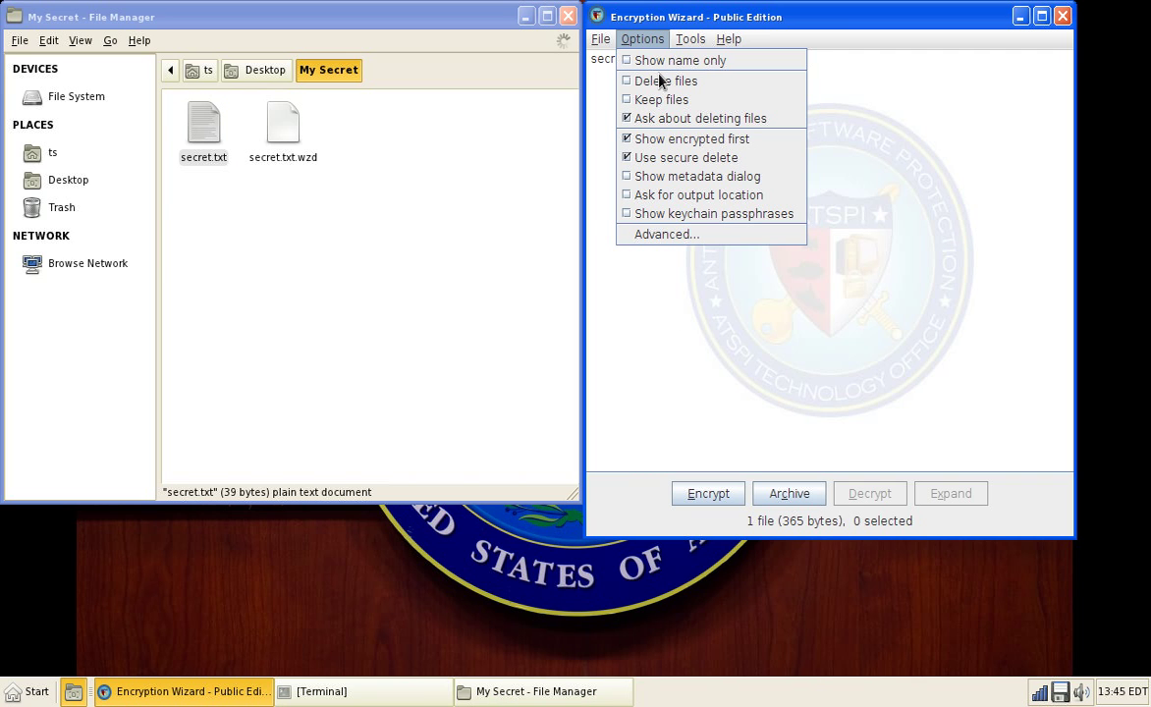
{"action": "left_click", "coordinate": [675, 242]}
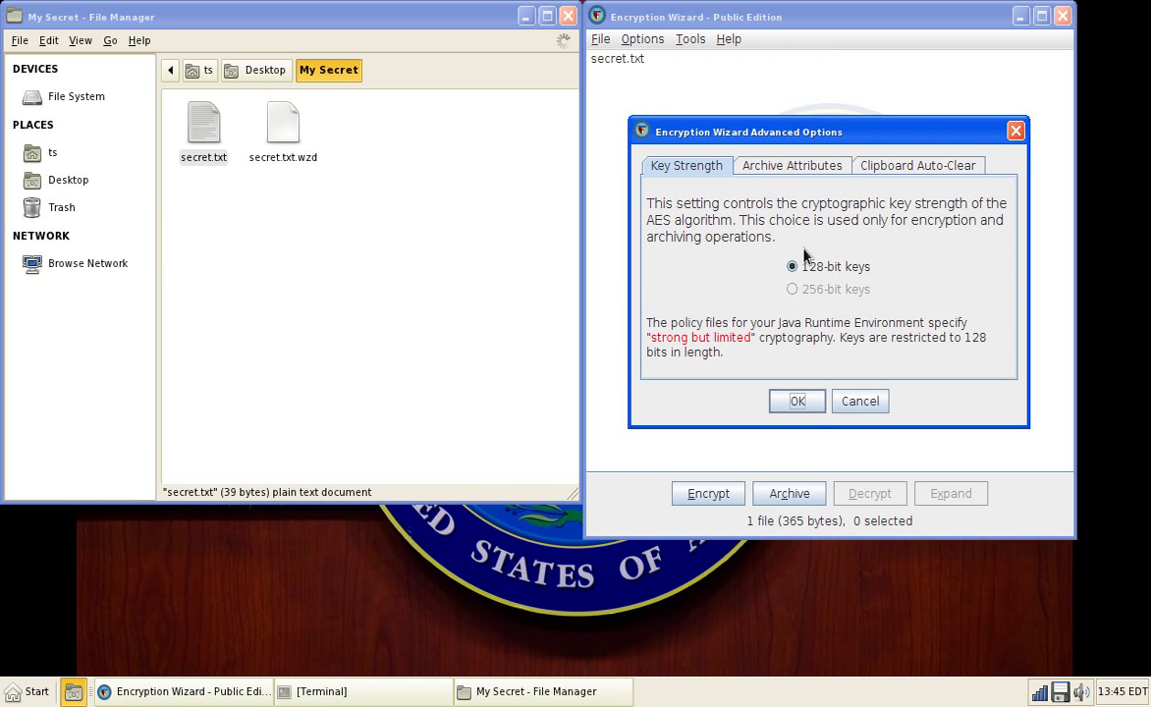
{"action": "left_click", "coordinate": [807, 172]}
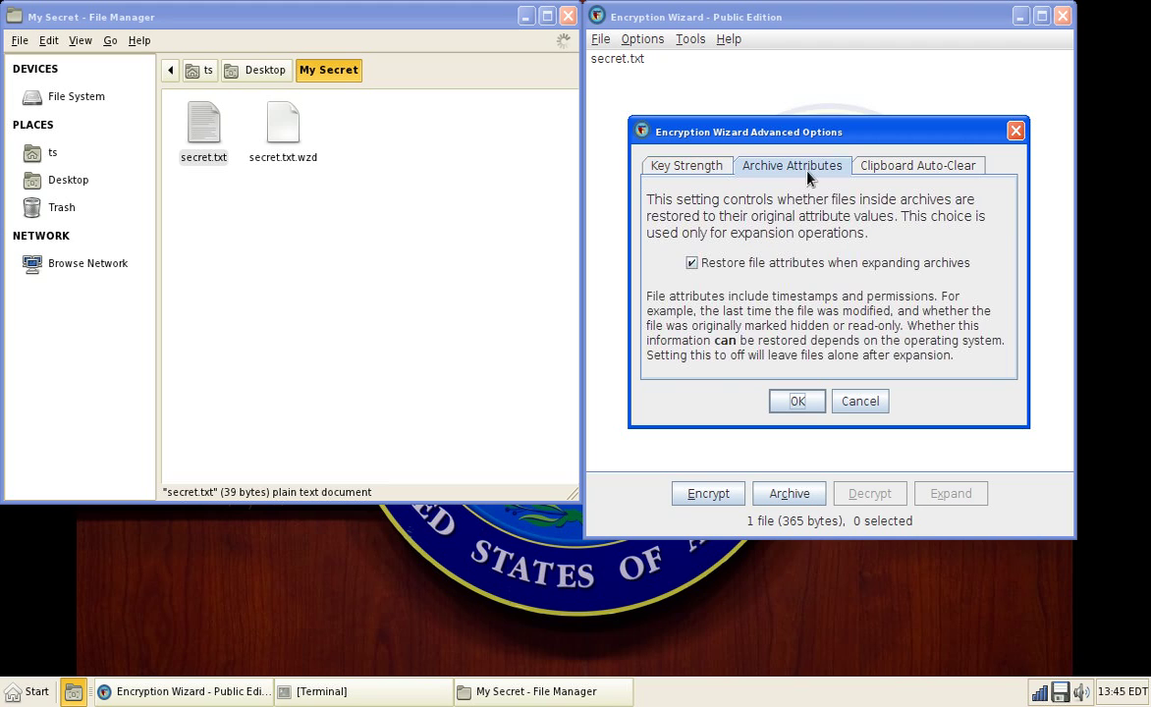
{"action": "key", "text": "Right"}
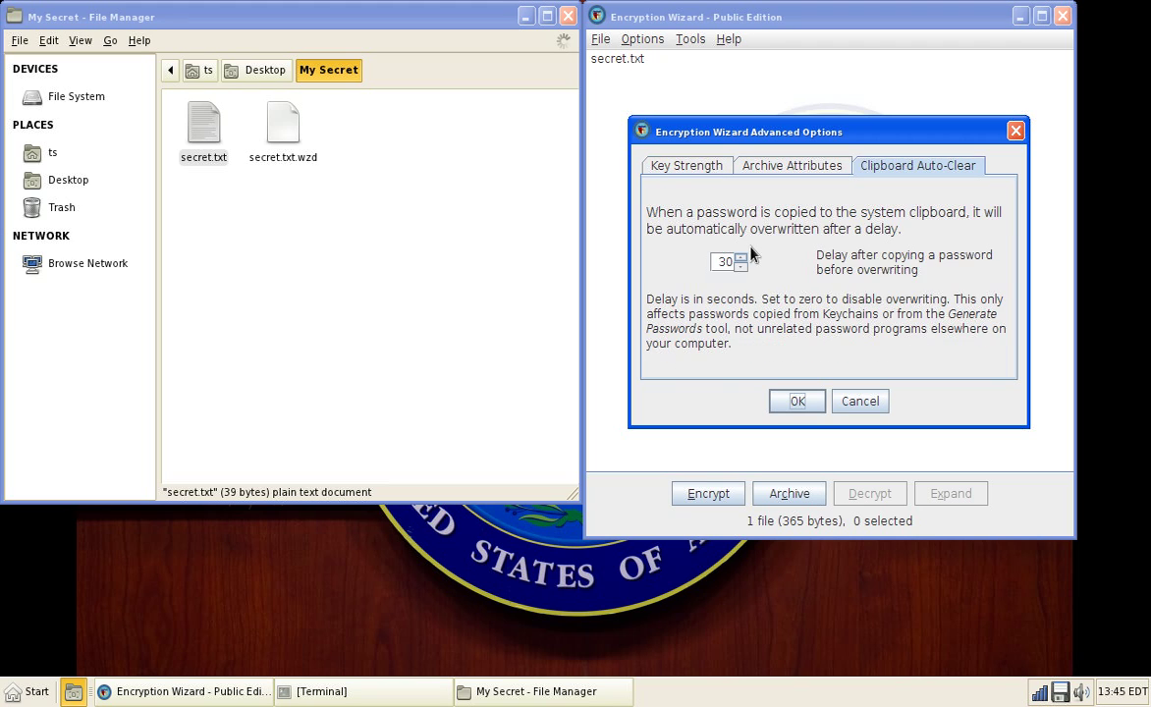
{"action": "left_click", "coordinate": [766, 177]}
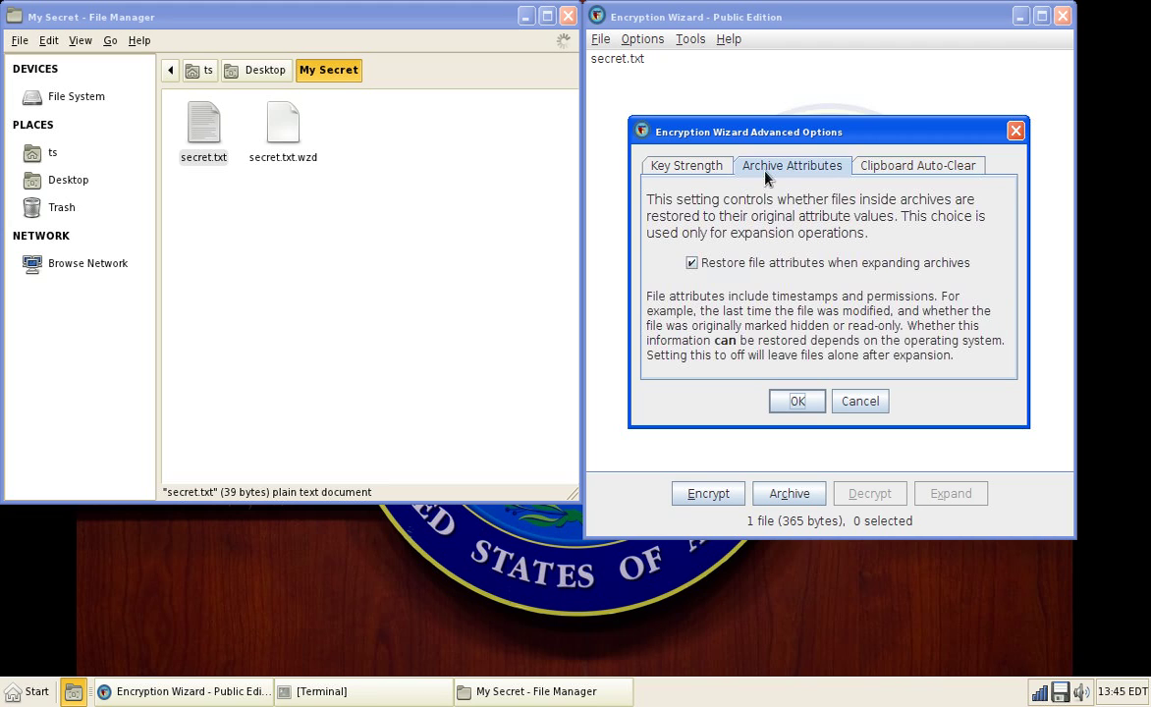
{"action": "key", "text": "Left"}
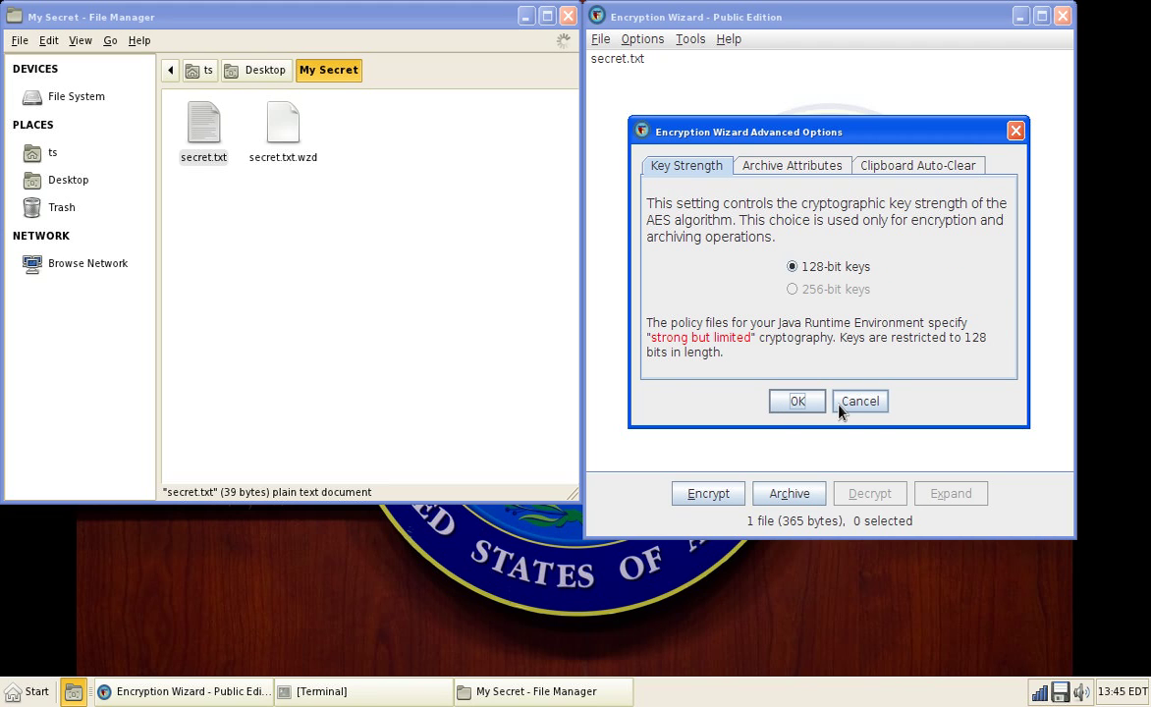
{"action": "left_click", "coordinate": [860, 407]}
{"action": "left_click", "coordinate": [656, 39]}
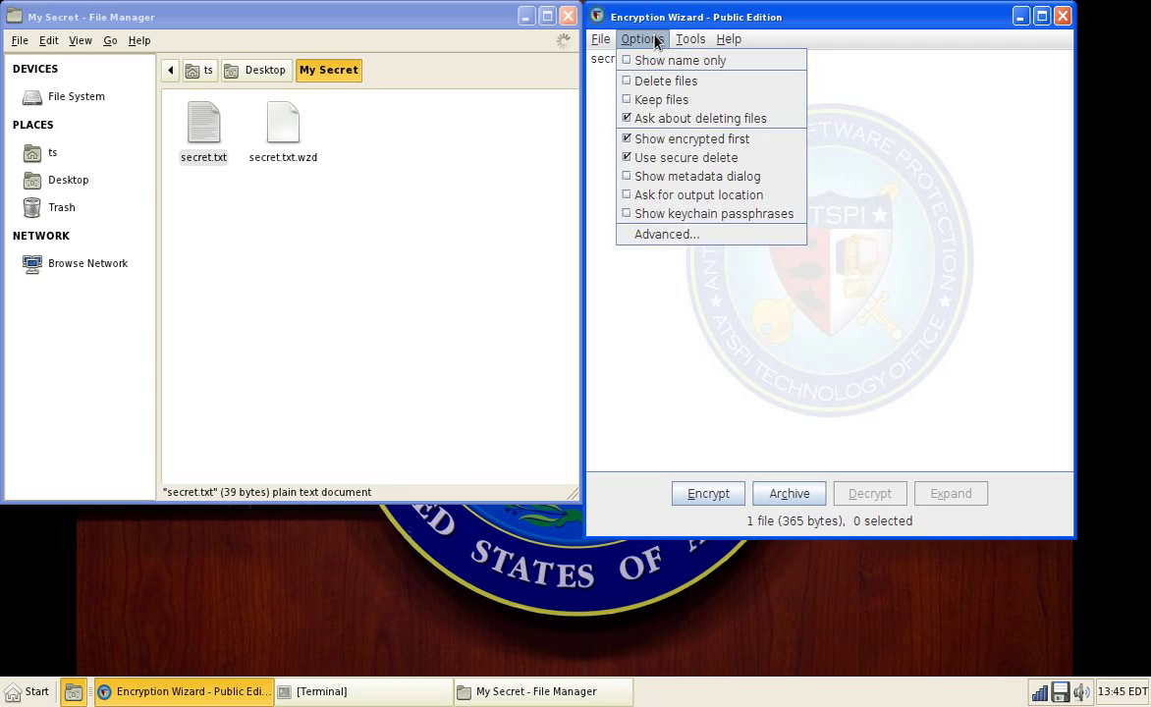
{"action": "mouse_move", "coordinate": [691, 39]}
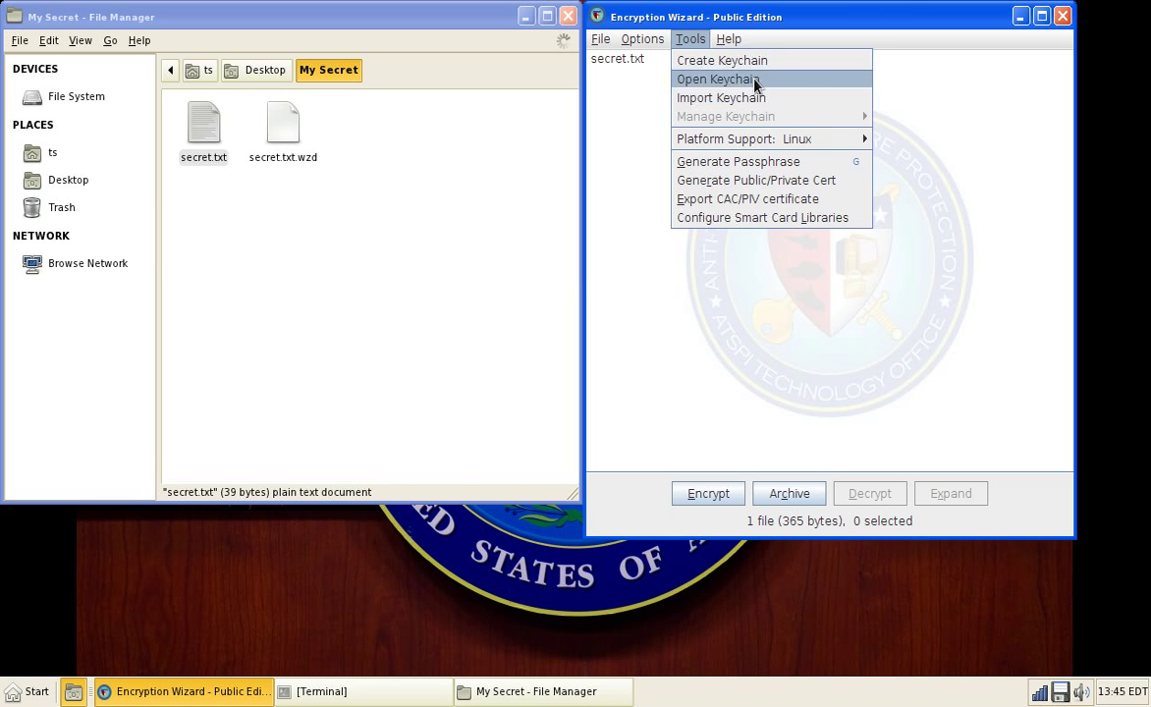
Step: Open the decryption message log from the Help menu, read it, and close it
{"action": "mouse_move", "coordinate": [728, 39]}
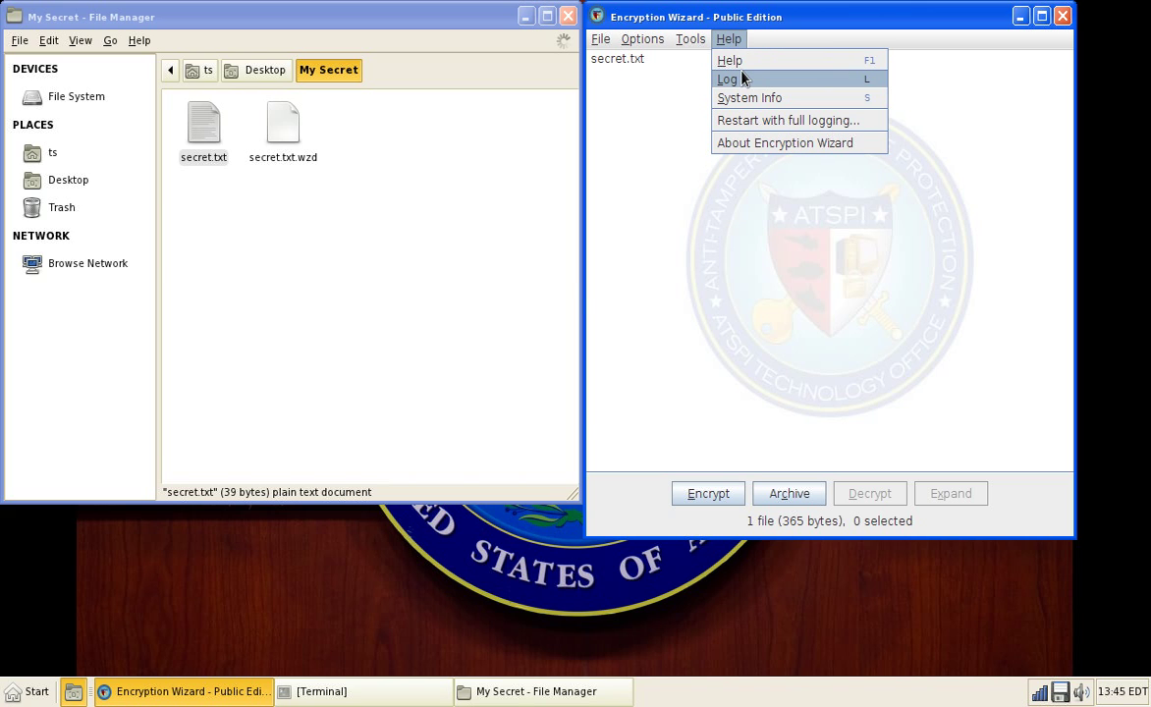
{"action": "left_click", "coordinate": [742, 79]}
{"action": "left_click_drag", "start_coordinate": [990, 359], "coordinate": [784, 341]}
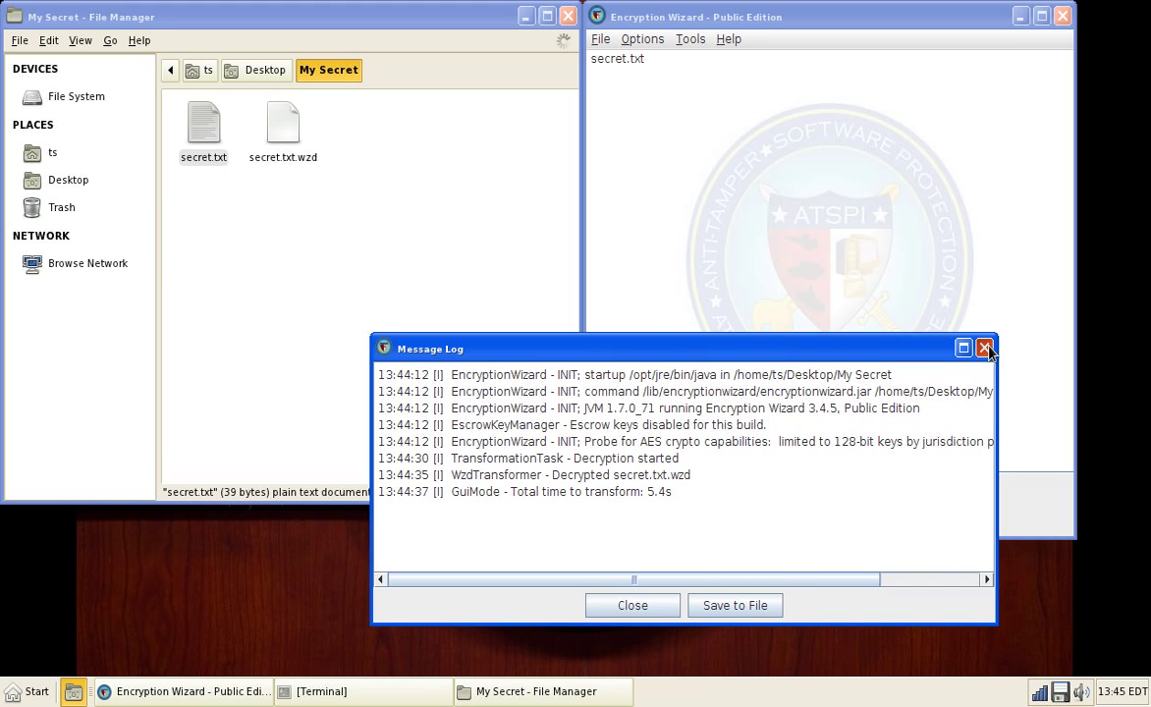
{"action": "left_click", "coordinate": [984, 349]}
Step: Browse the Tools menu, then drag secret.txt.wzd into the wizard's file list
{"action": "left_click", "coordinate": [699, 40]}
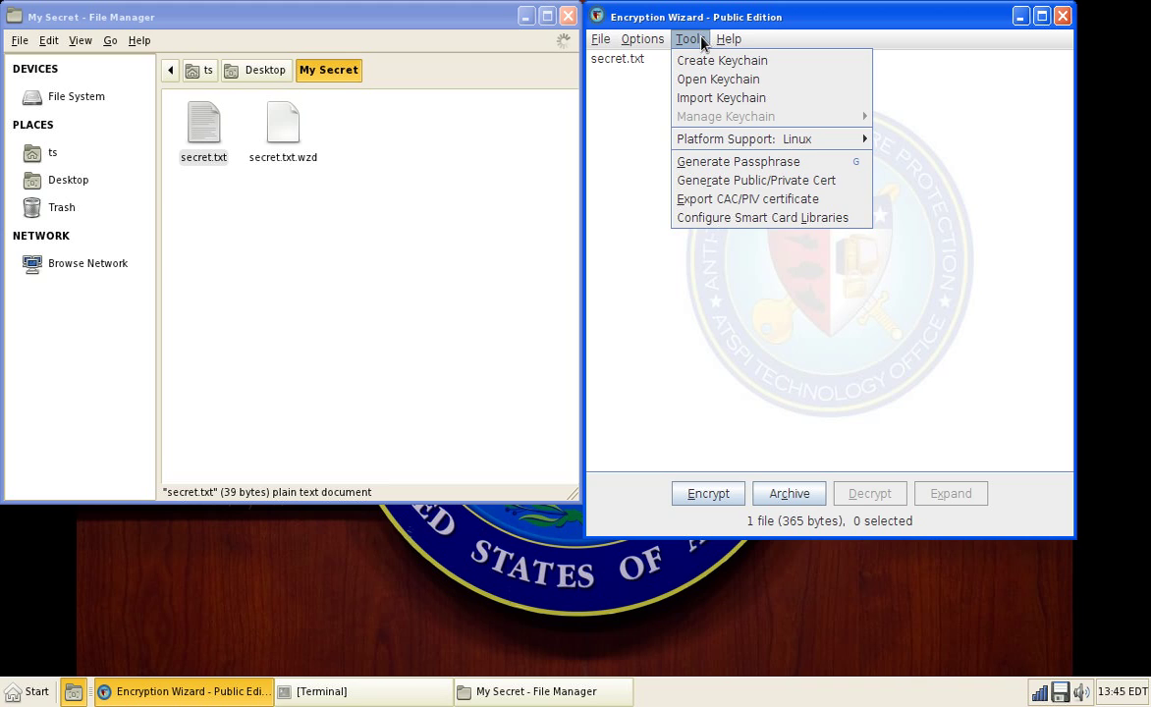
{"action": "mouse_move", "coordinate": [602, 43]}
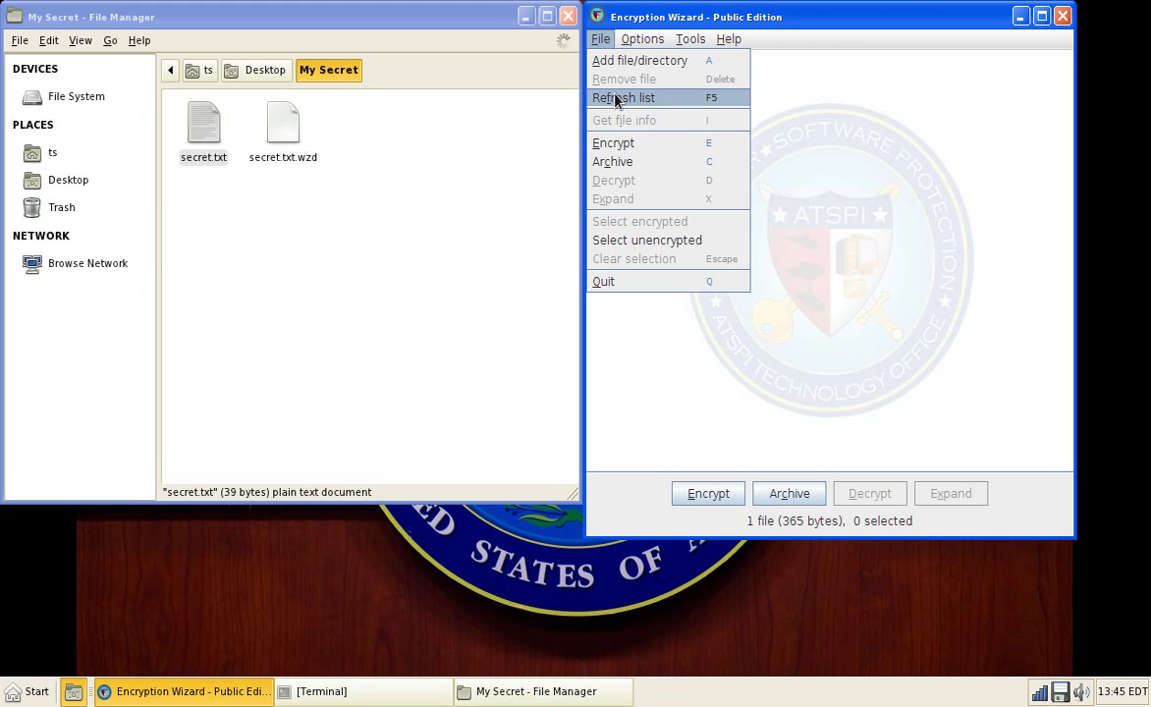
{"action": "left_click_drag", "start_coordinate": [290, 147], "coordinate": [653, 67]}
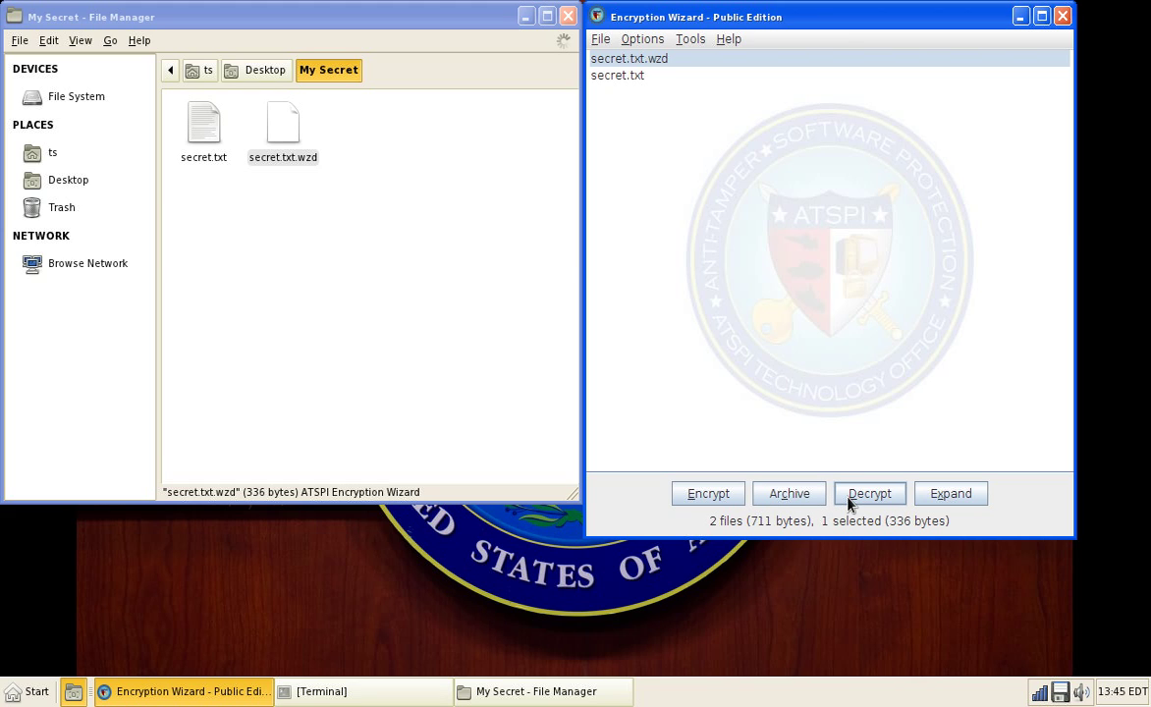
Step: Check secret.txt.wzd's file info and checksums, then quit the wizard and File Manager
{"action": "right_click", "coordinate": [629, 59]}
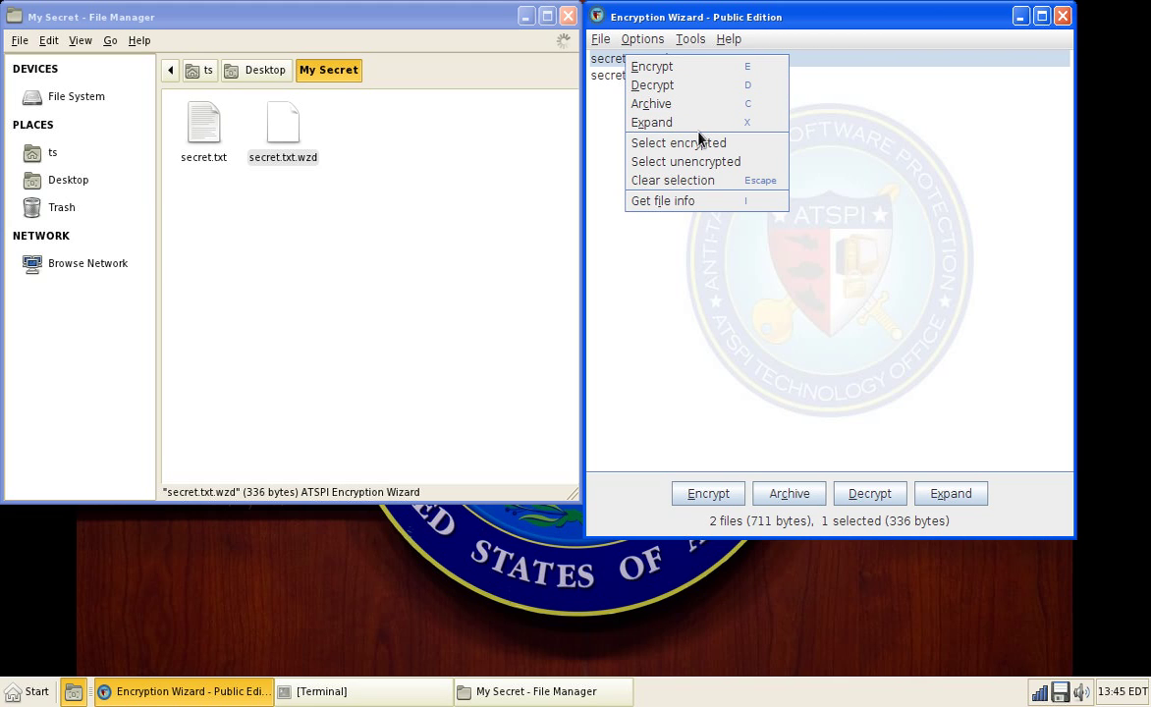
{"action": "left_click", "coordinate": [663, 200]}
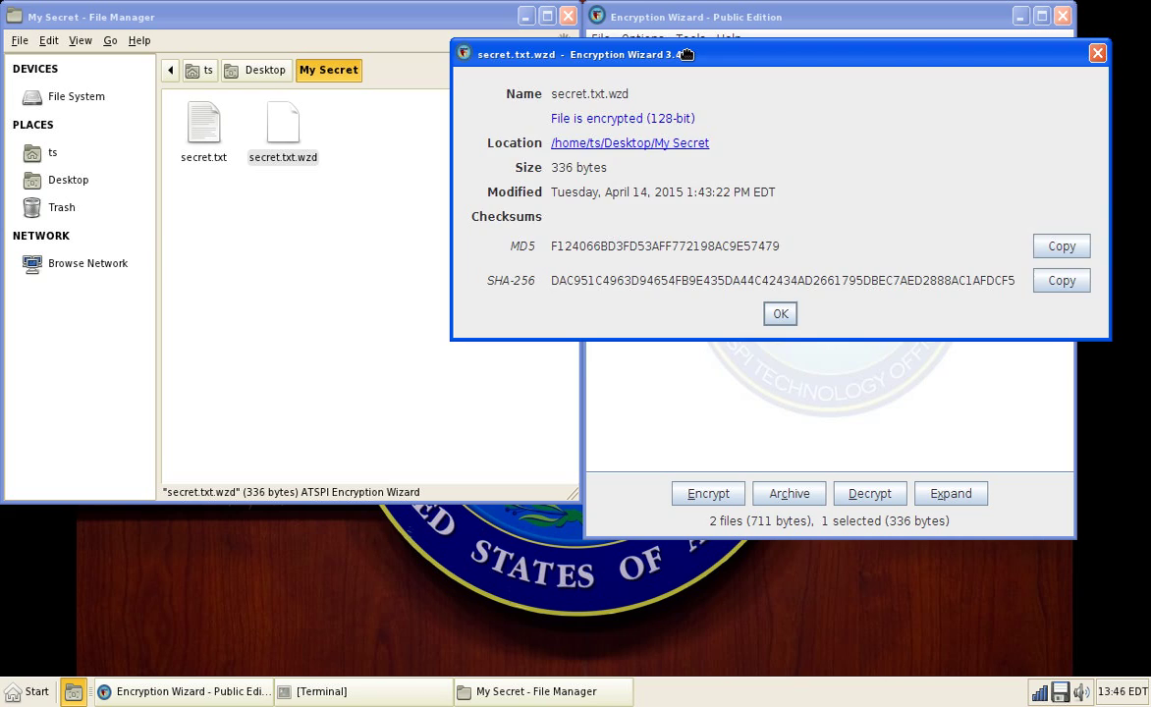
{"action": "left_click_drag", "start_coordinate": [687, 54], "coordinate": [547, 89]}
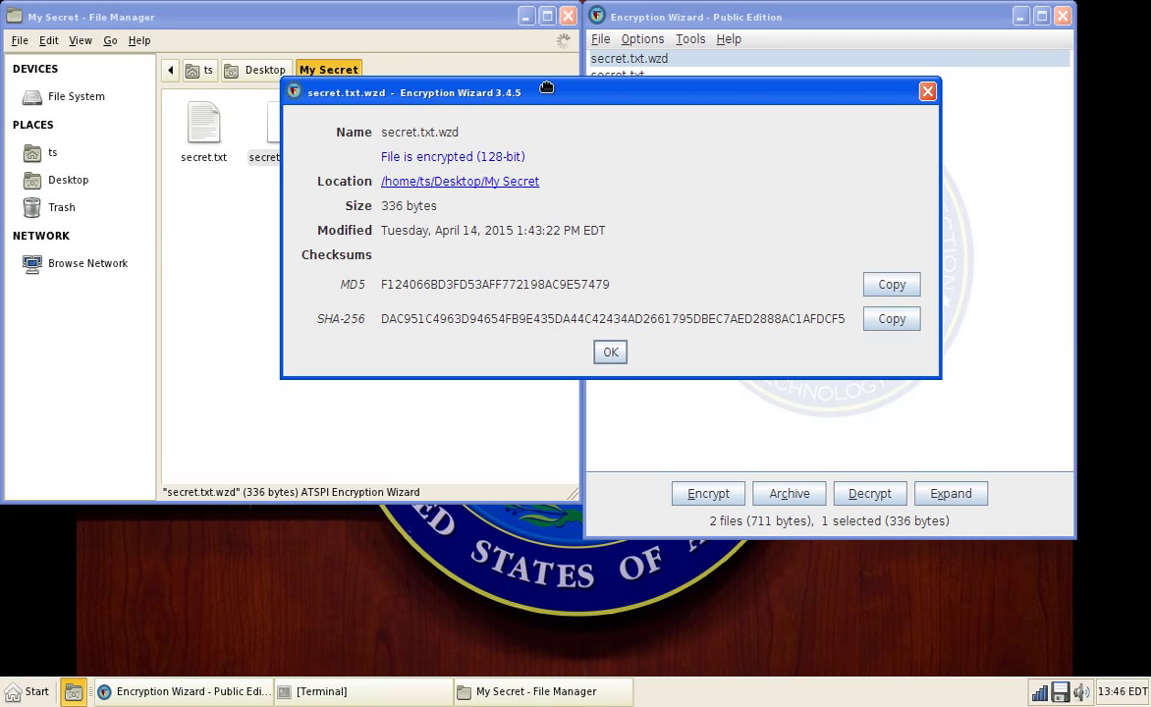
{"action": "left_click", "coordinate": [610, 350]}
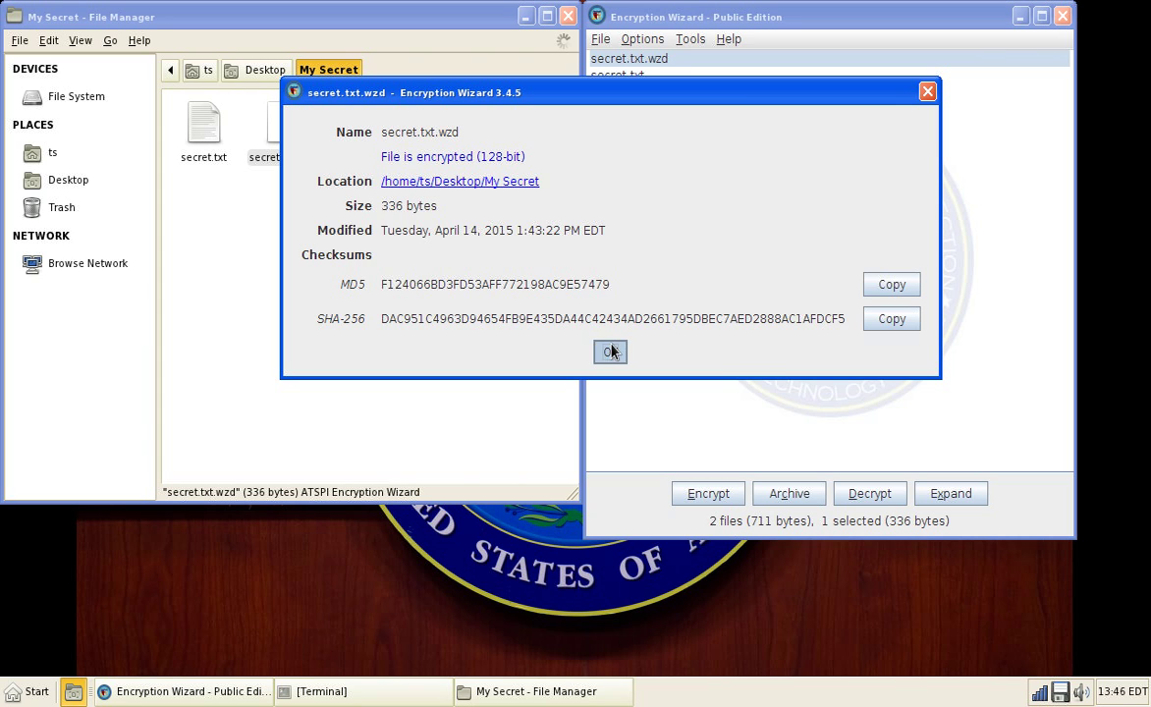
{"action": "key", "text": "alt+F4"}
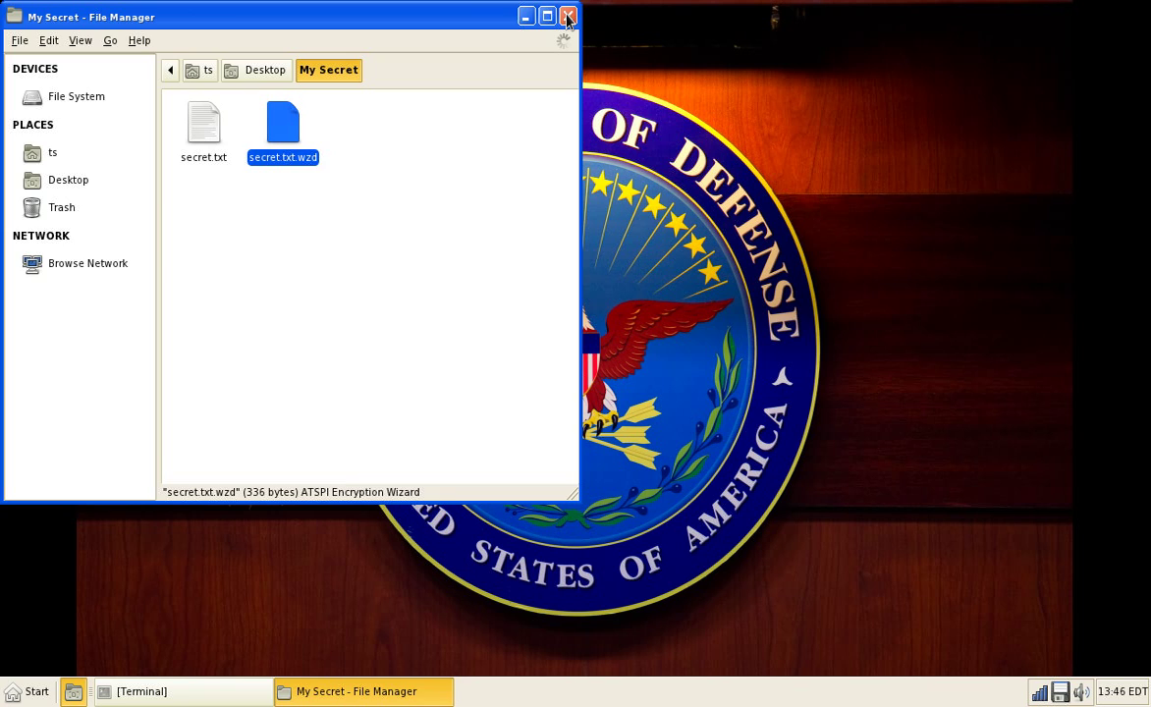
{"action": "left_click", "coordinate": [567, 16]}
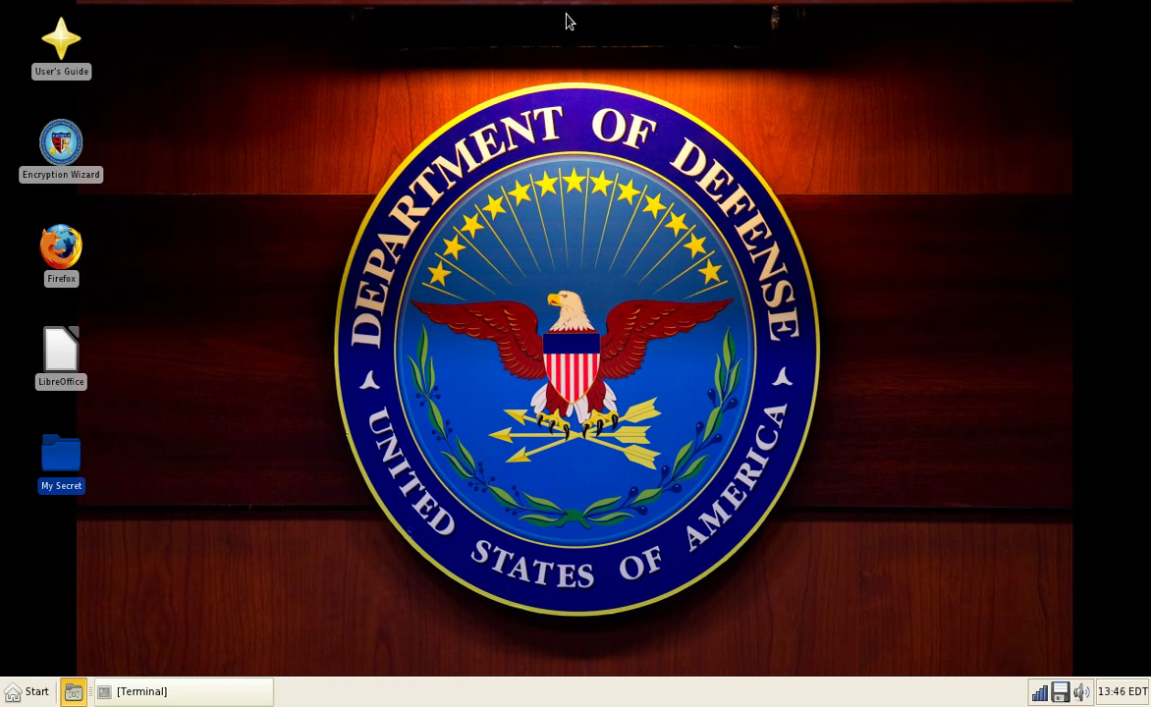
{"action": "left_click", "coordinate": [13, 693]}
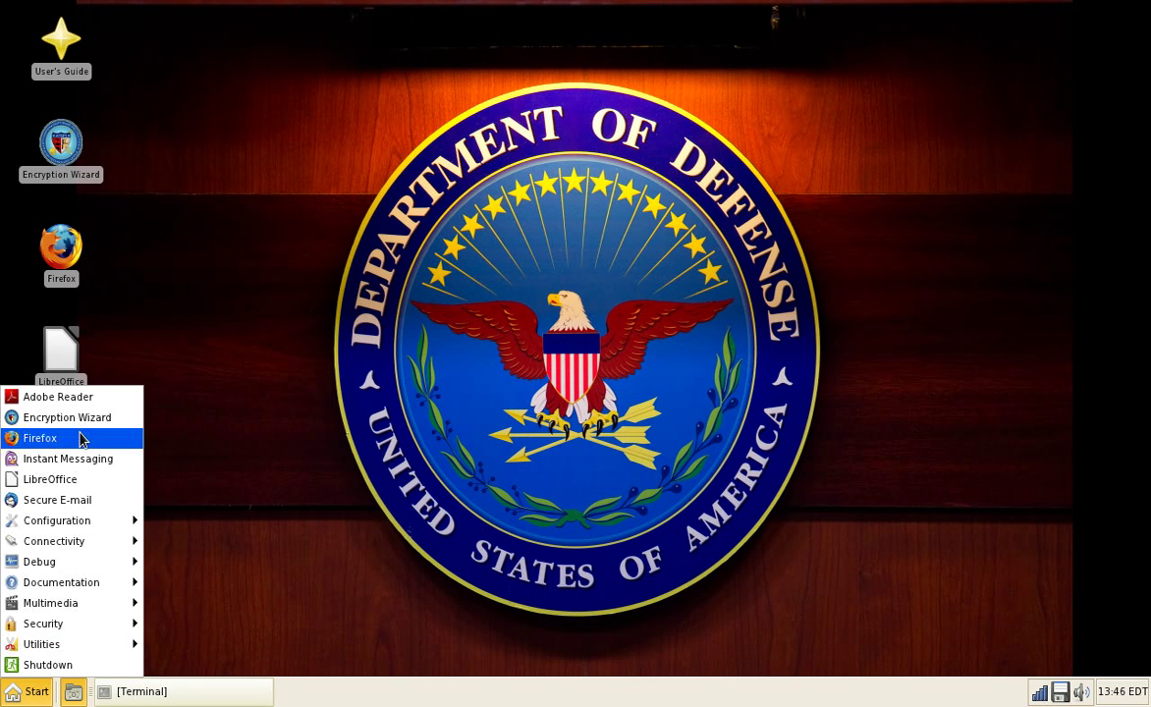
{"action": "left_click", "coordinate": [69, 399]}
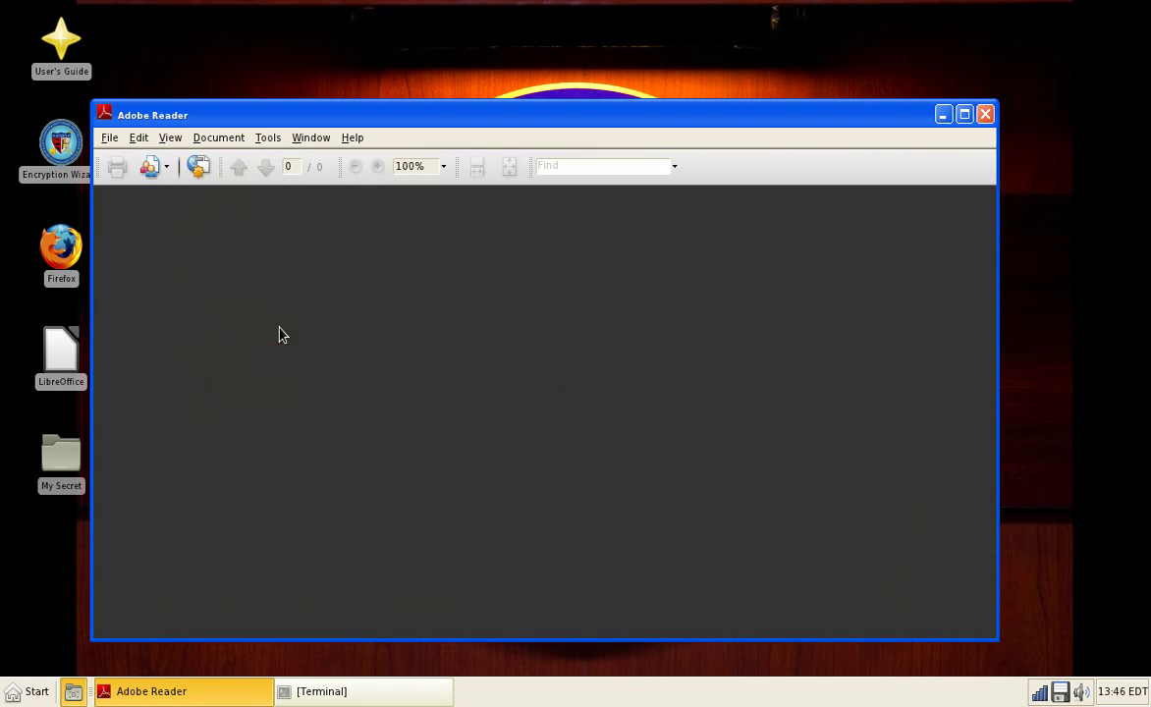
{"action": "left_click", "coordinate": [111, 138]}
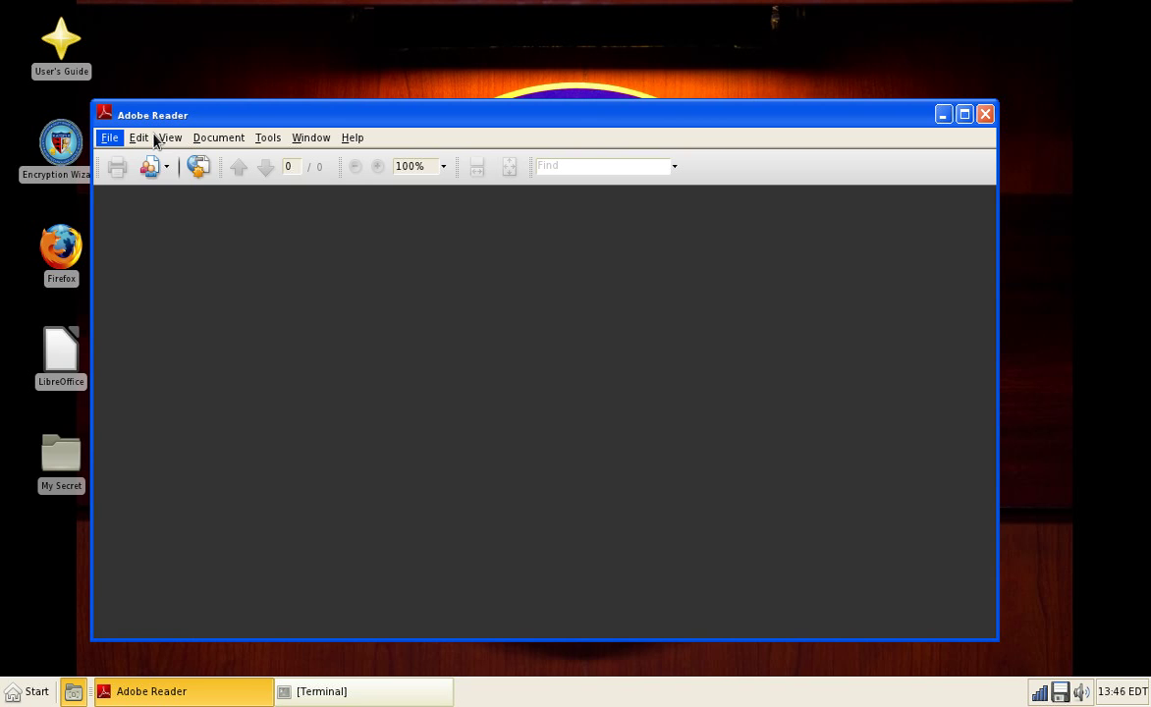
{"action": "mouse_move", "coordinate": [247, 139]}
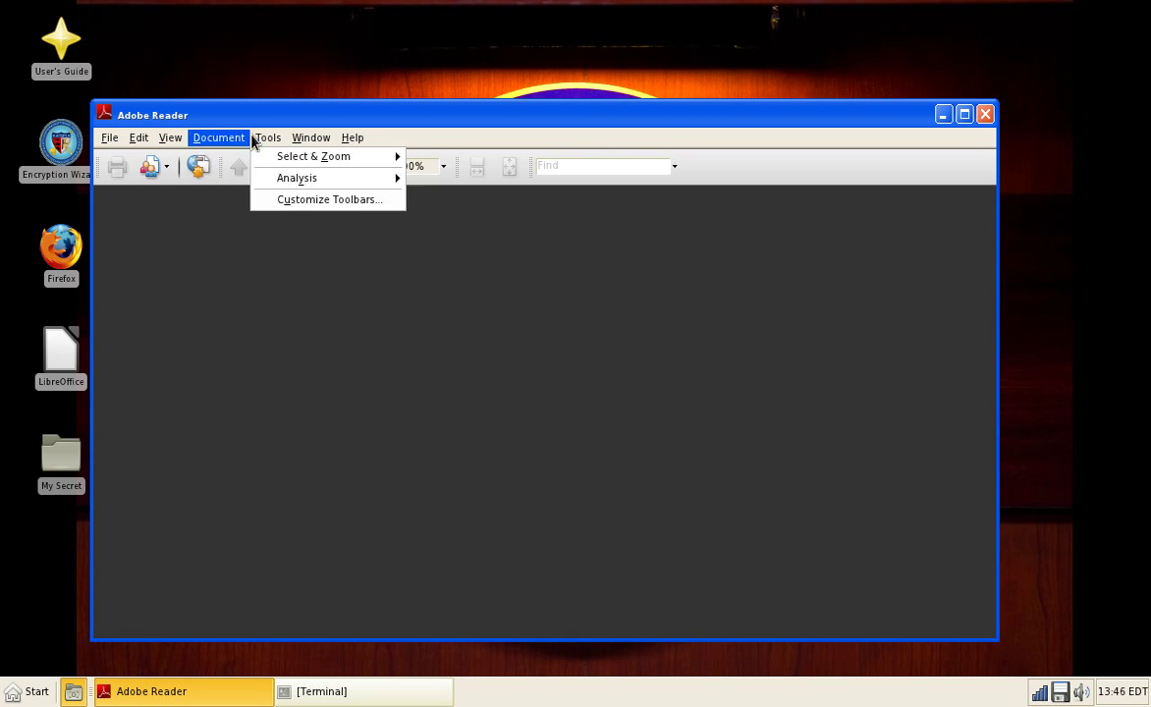
{"action": "left_click", "coordinate": [345, 140]}
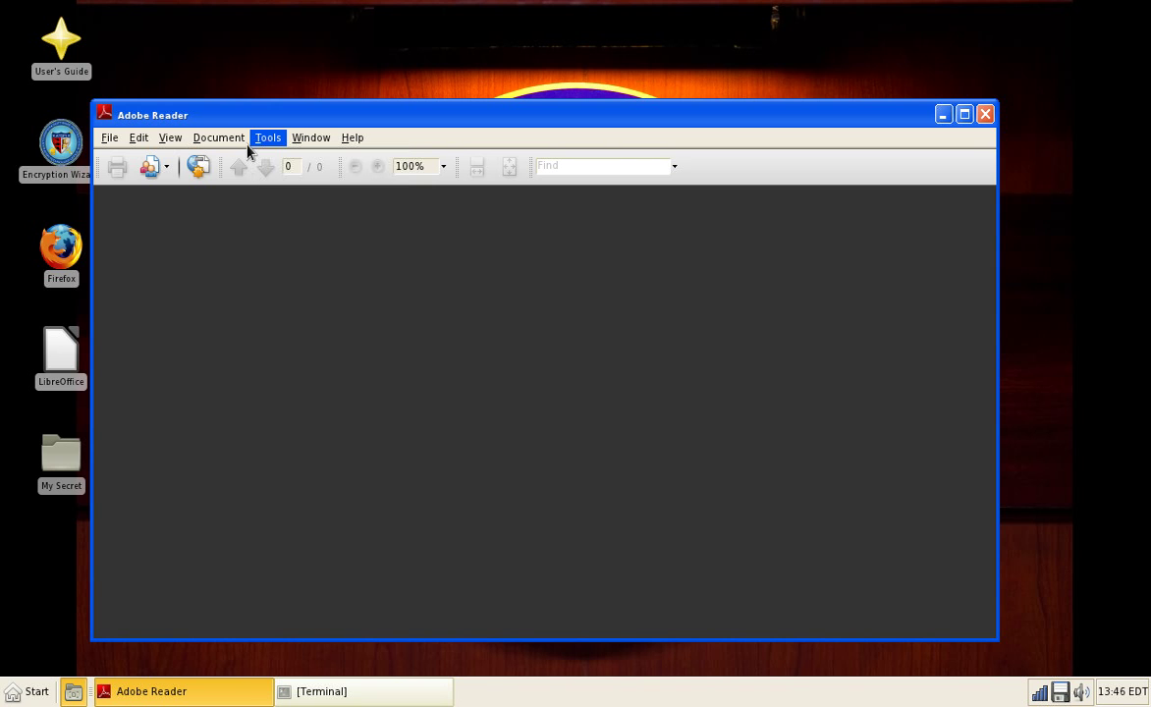
{"action": "left_click", "coordinate": [109, 138]}
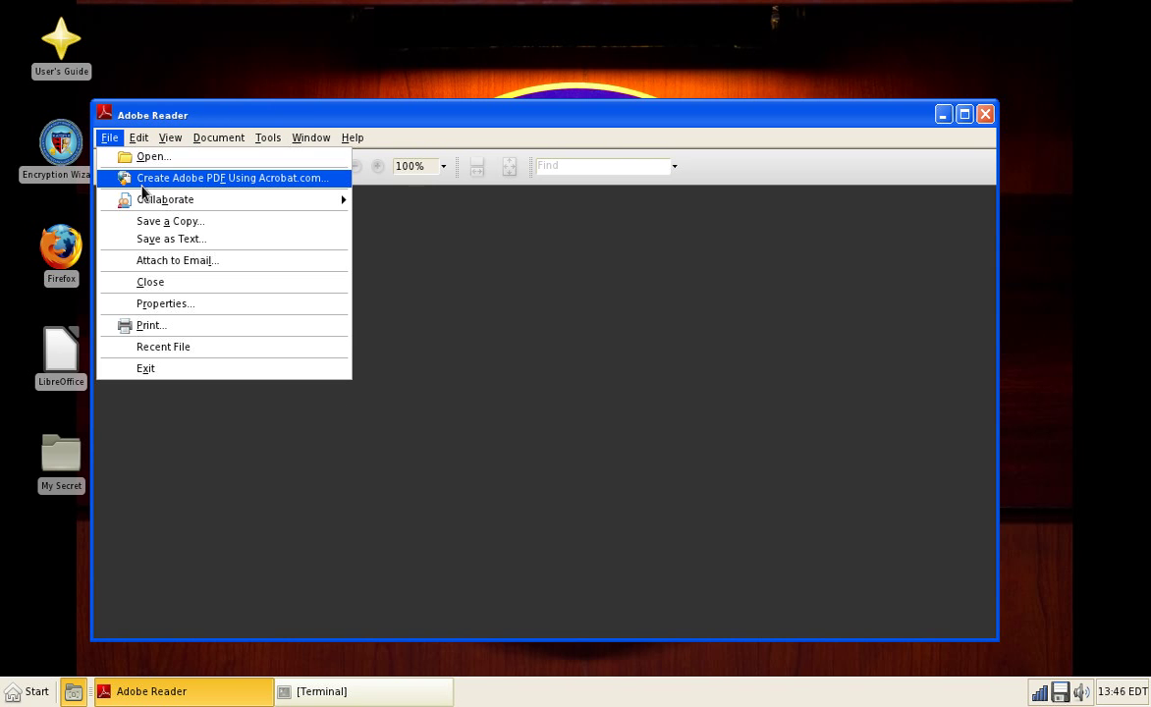
{"action": "left_click", "coordinate": [164, 368]}
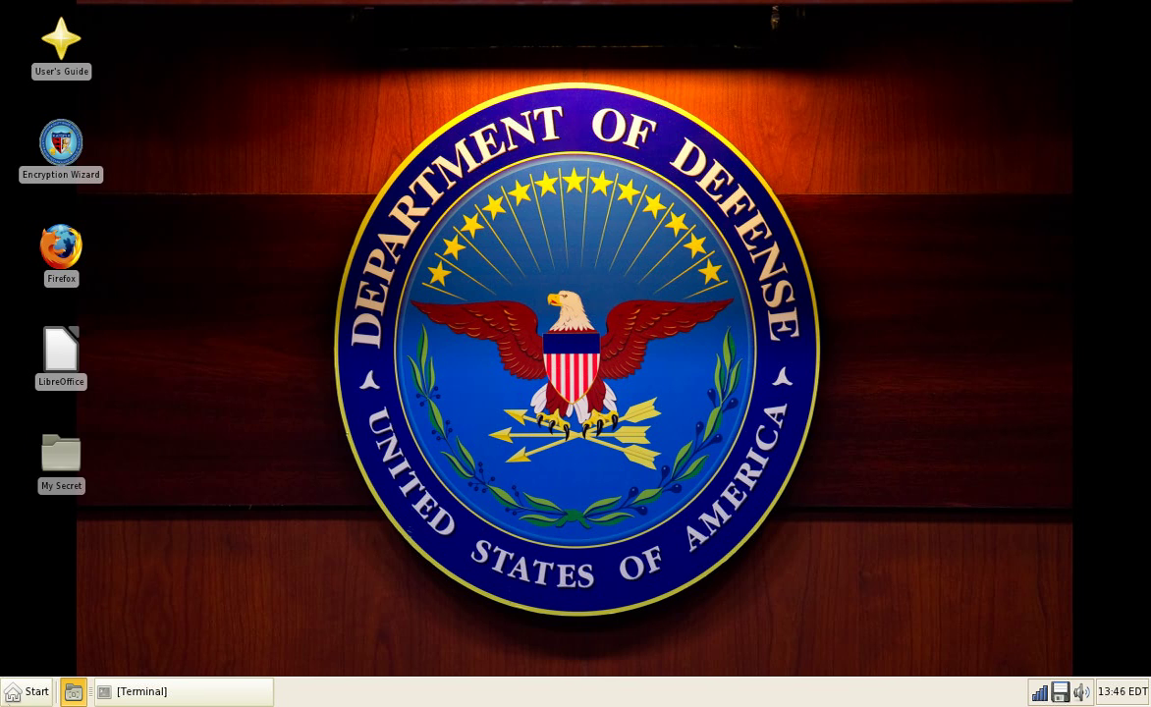
{"action": "left_click", "coordinate": [30, 691]}
Step: Launch Firefox and select the six System Requirements items under General Information
{"action": "left_click", "coordinate": [75, 440]}
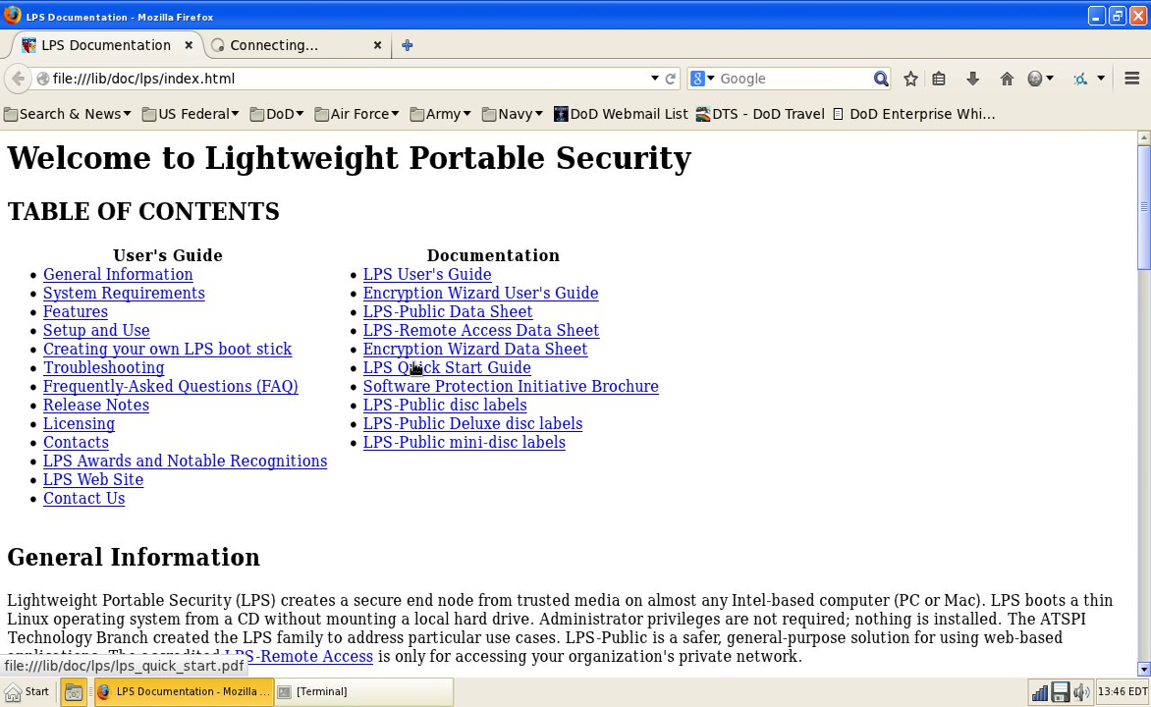
{"action": "left_click", "coordinate": [133, 276]}
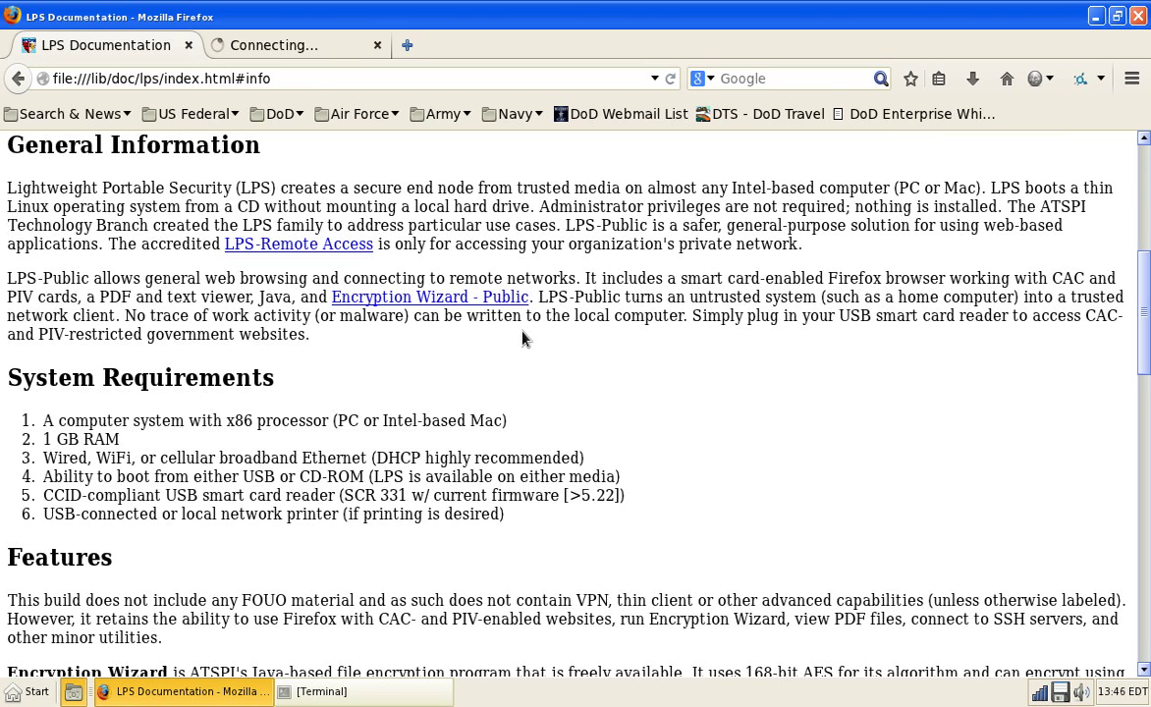
{"action": "mouse_move", "coordinate": [36, 417]}
{"action": "left_mouse_down"}
{"action": "mouse_move", "coordinate": [159, 495]}
{"action": "mouse_move", "coordinate": [709, 529]}
{"action": "left_mouse_up"}
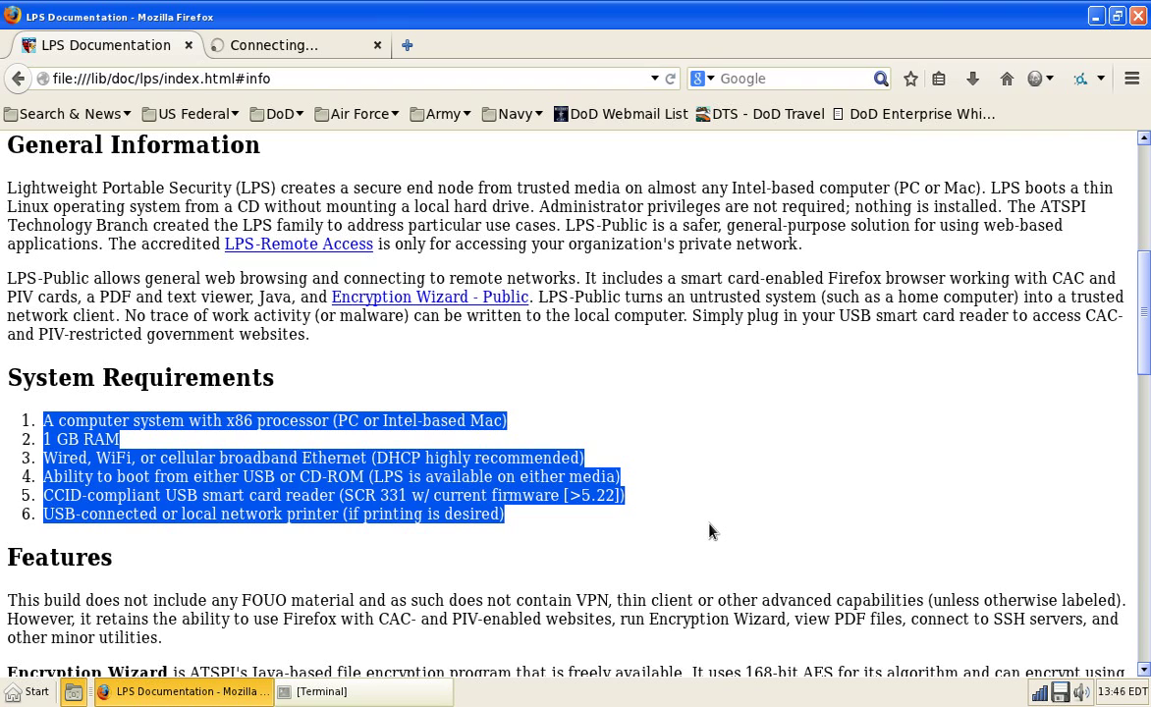
Step: Scroll through the LPS documentation, then switch to the spi.dod.mil/LPS_1_5_6.htm tab
{"action": "scroll", "coordinate": [709, 530], "scroll_direction": "down", "scroll_amount": 9}
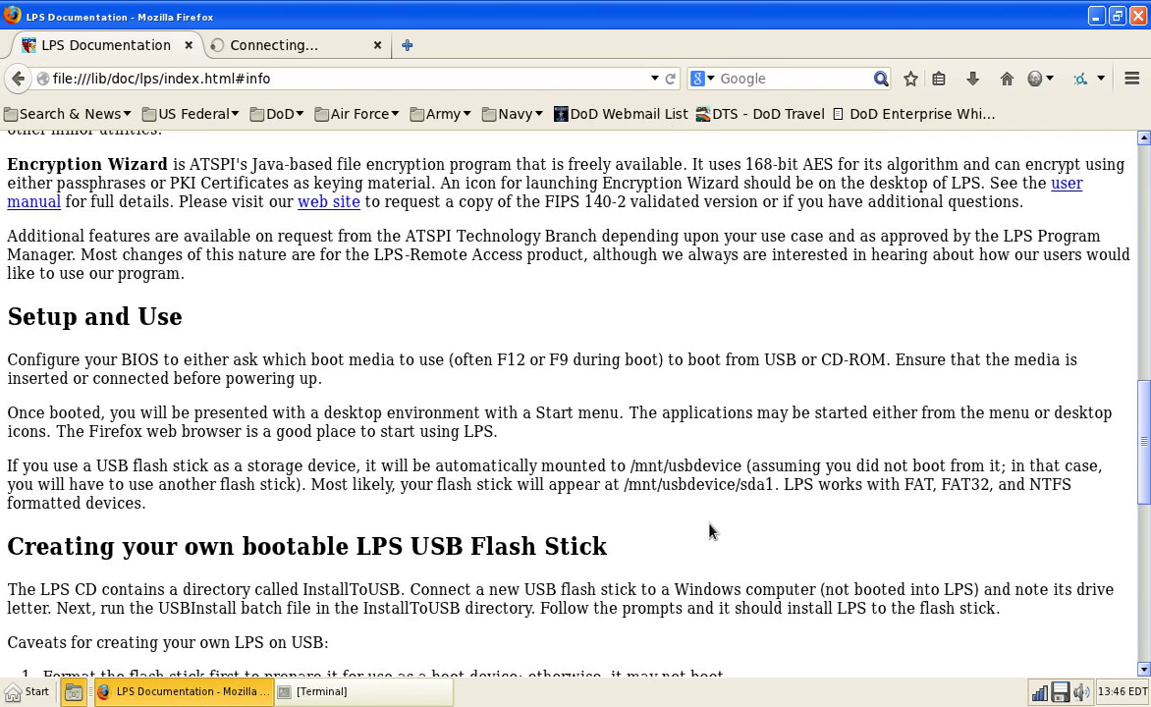
{"action": "scroll", "coordinate": [709, 530], "scroll_direction": "down", "scroll_amount": 9}
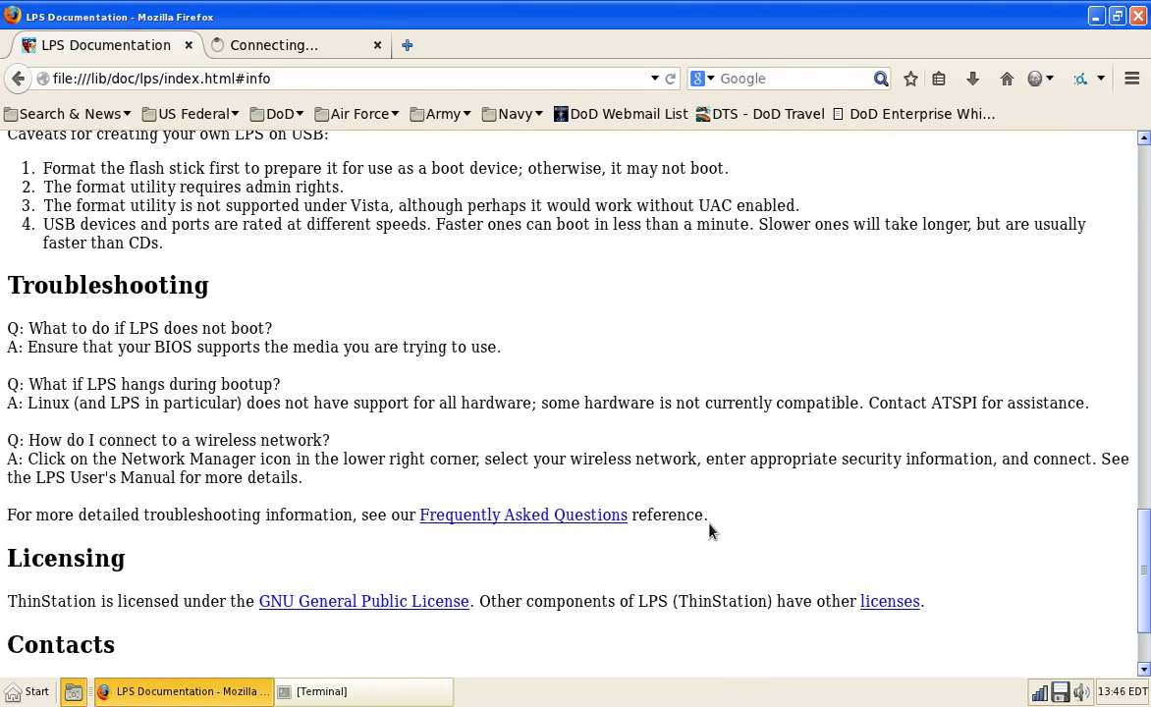
{"action": "scroll", "coordinate": [709, 530], "scroll_direction": "down", "scroll_amount": 2}
{"action": "scroll", "coordinate": [709, 530], "scroll_direction": "up", "scroll_amount": 9}
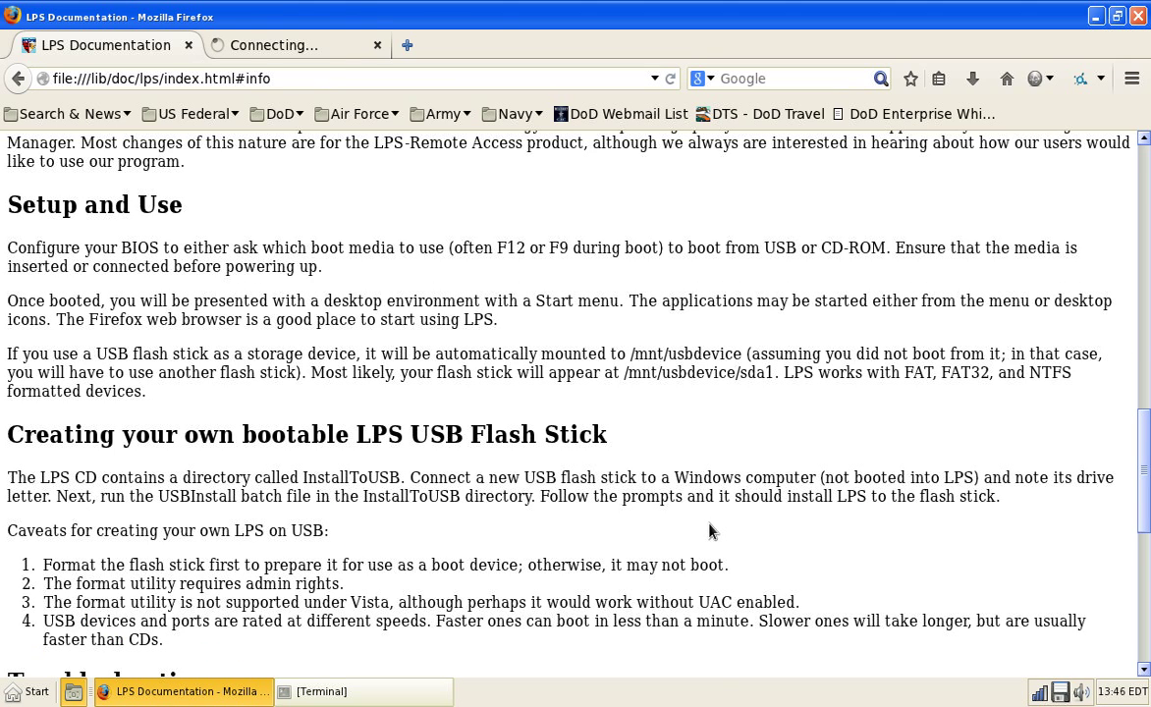
{"action": "left_click", "coordinate": [304, 44]}
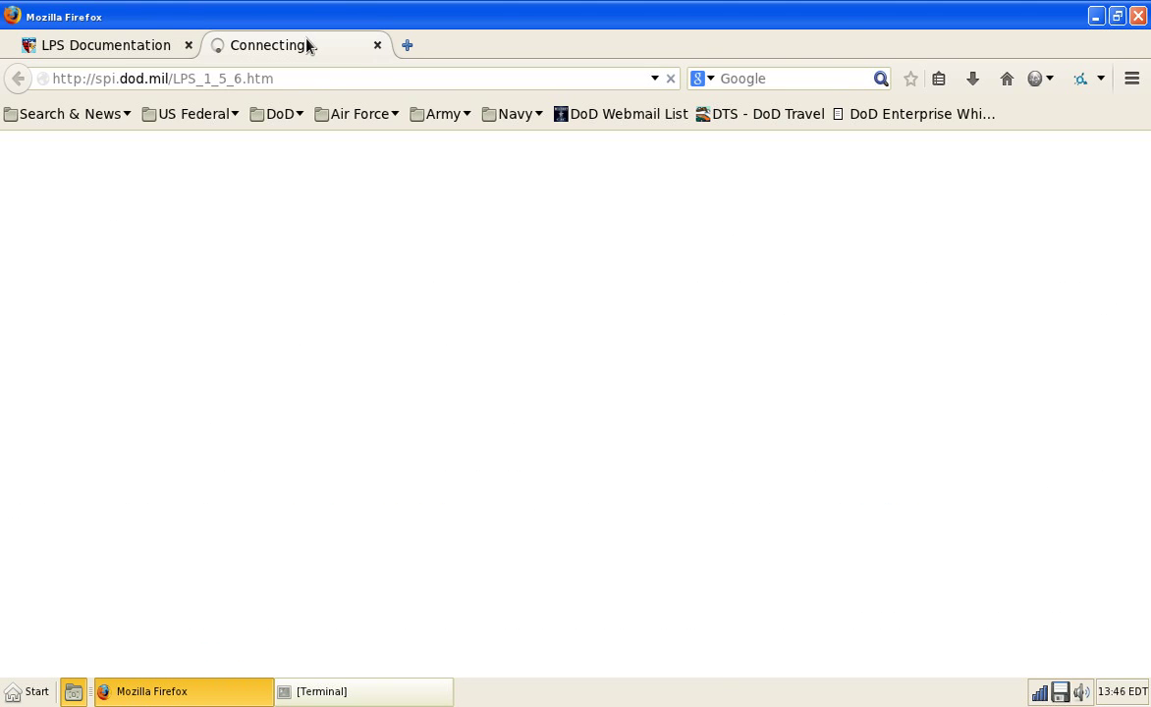
Step: Close the spi.dod.mil tab and look through the Web Developer list and HTTPS Everywhere options
{"action": "left_click", "coordinate": [377, 46]}
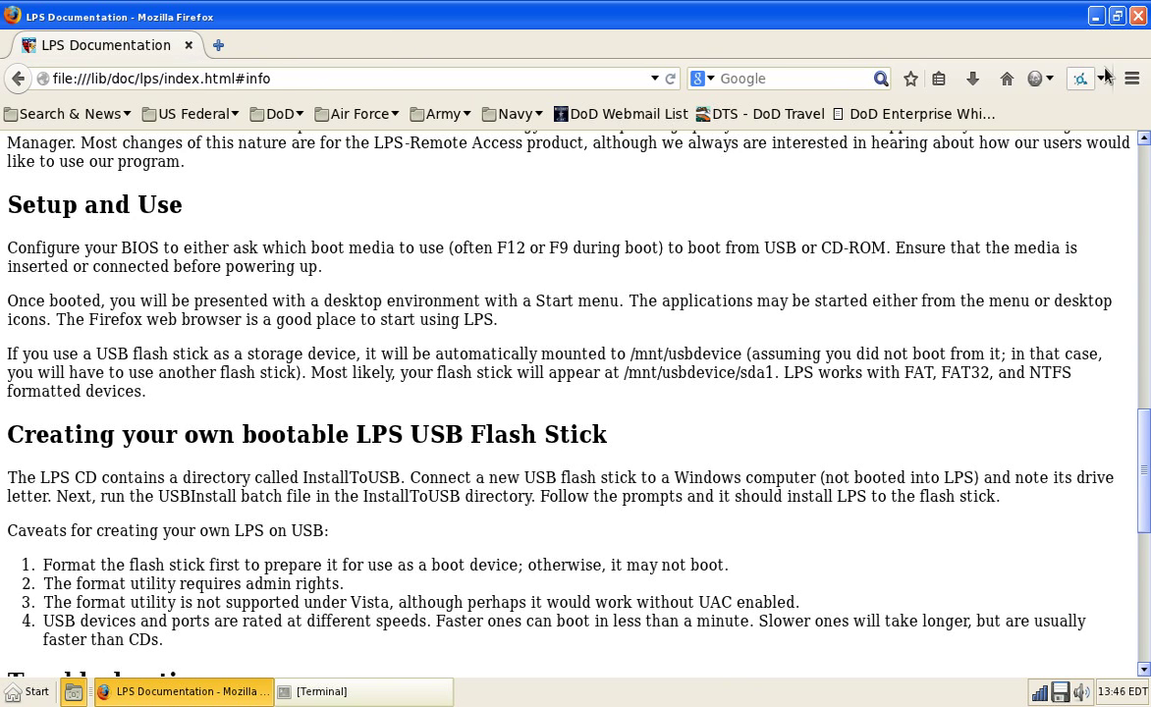
{"action": "key", "text": "alt"}
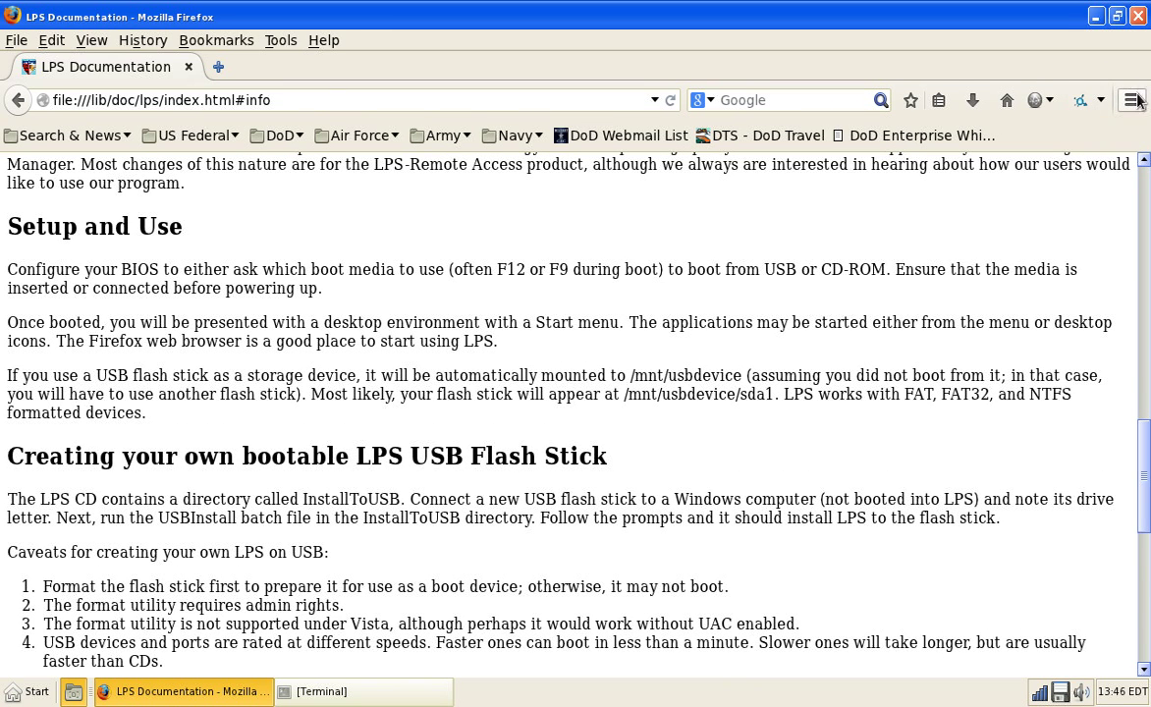
{"action": "left_click", "coordinate": [1131, 100]}
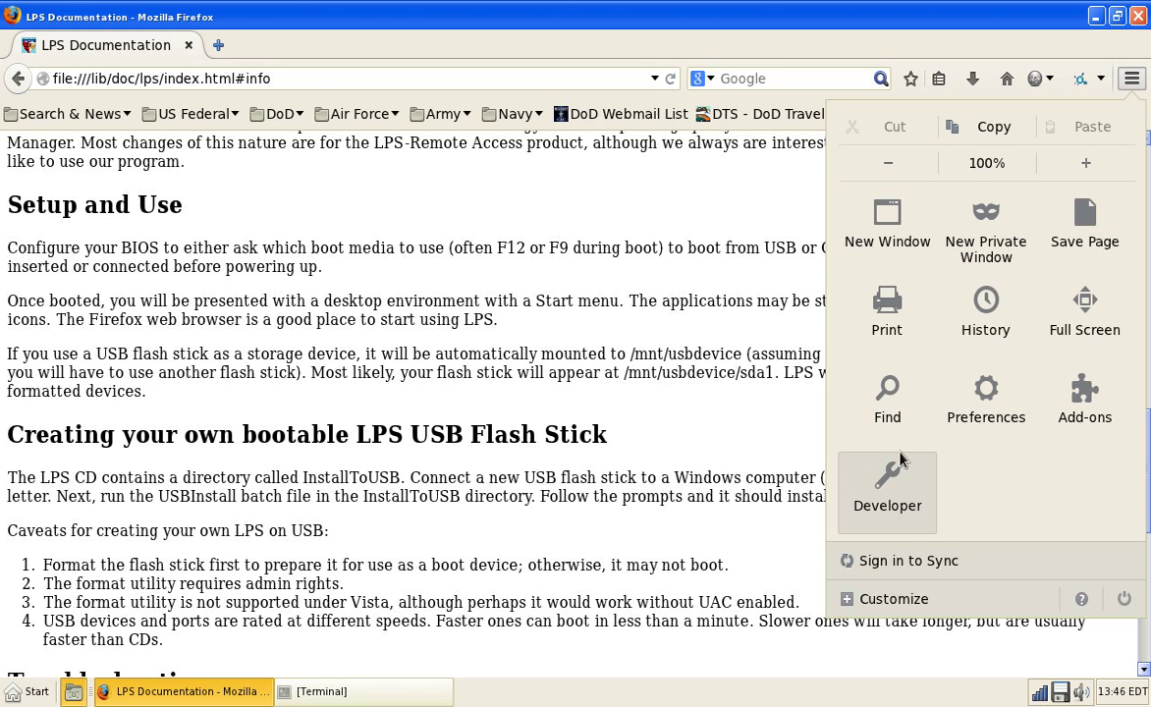
{"action": "left_click", "coordinate": [892, 473]}
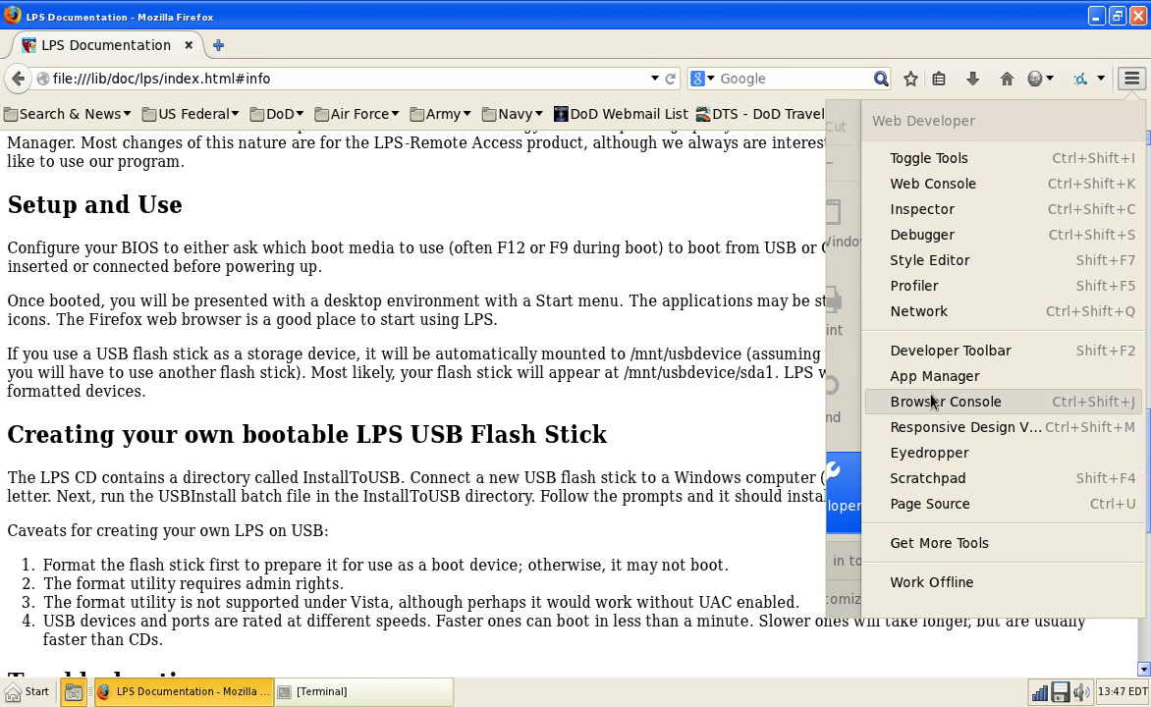
{"action": "left_click", "coordinate": [797, 500]}
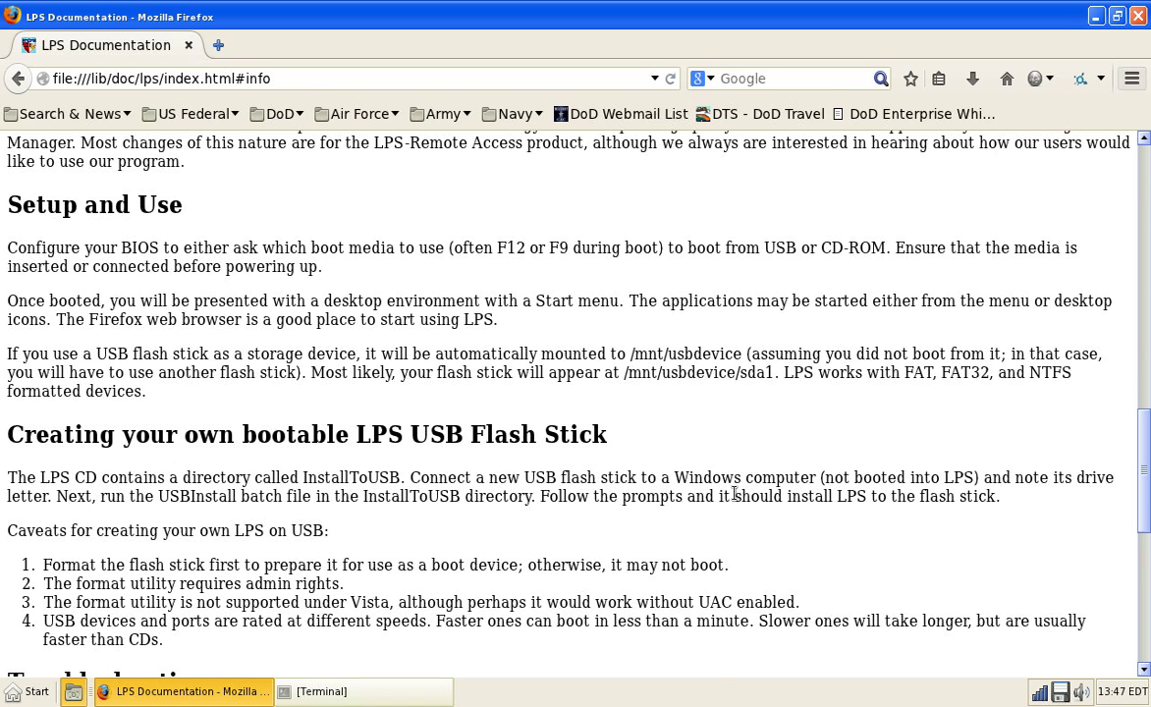
{"action": "left_click", "coordinate": [1096, 85]}
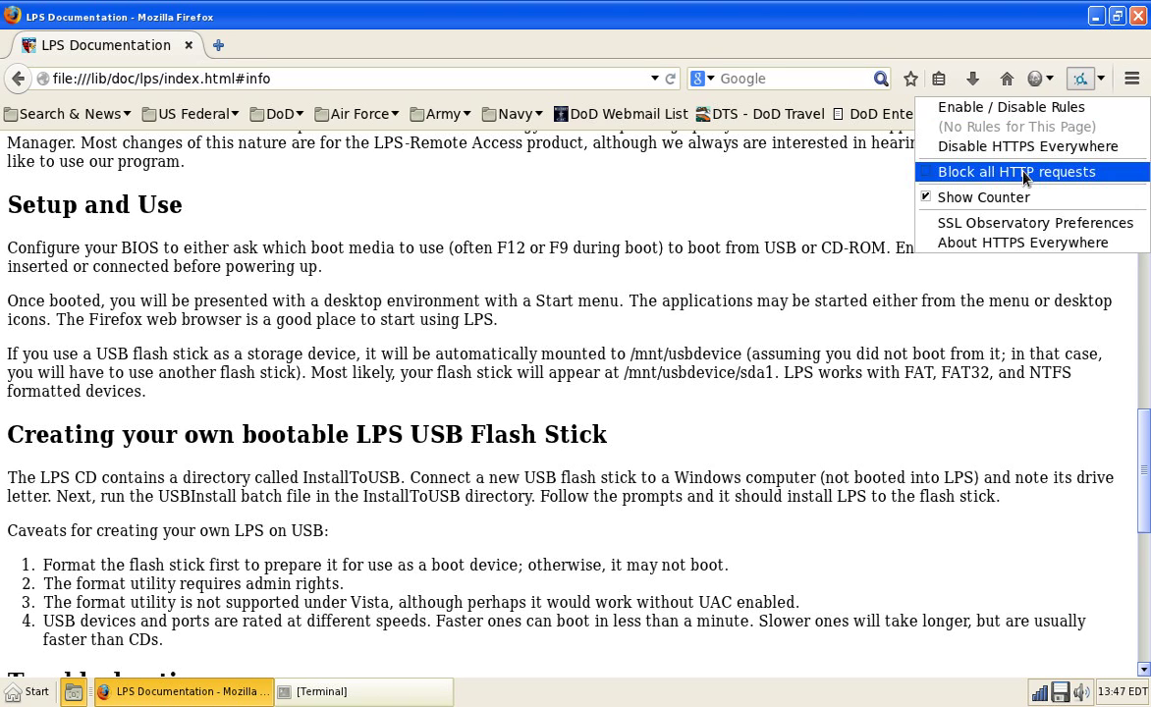
{"action": "left_click", "coordinate": [976, 243]}
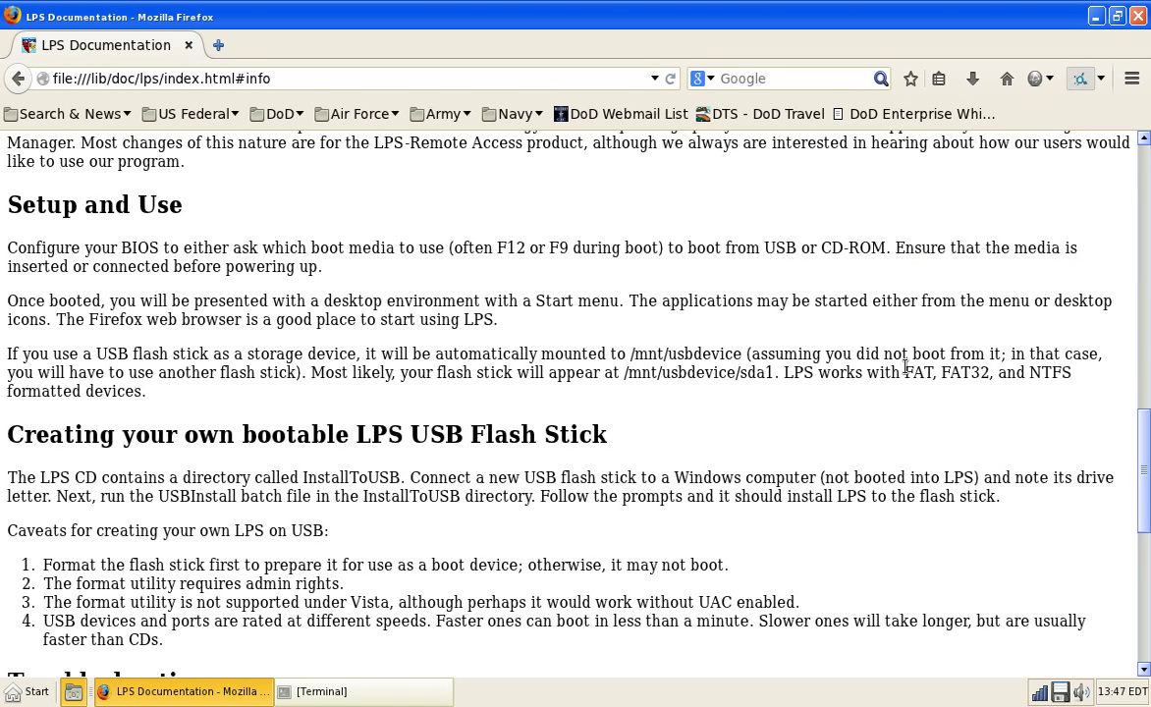
Step: Check the Firefox version under Help > About Firefox
{"action": "key", "text": "alt"}
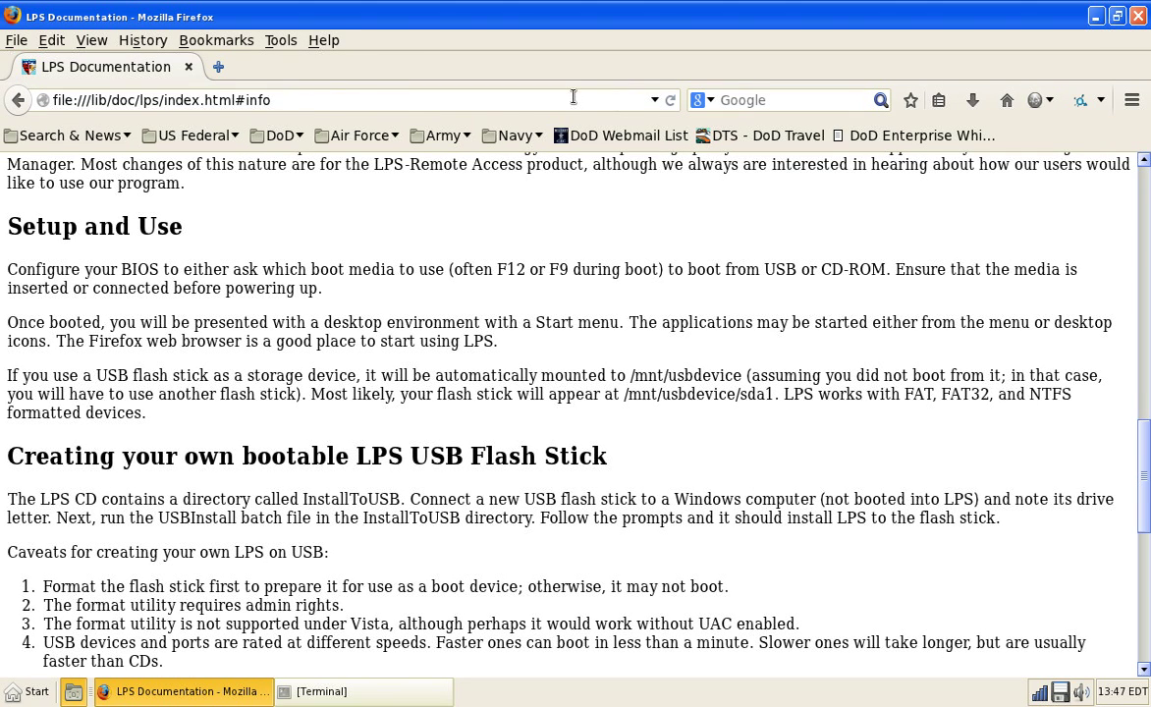
{"action": "left_click", "coordinate": [324, 41]}
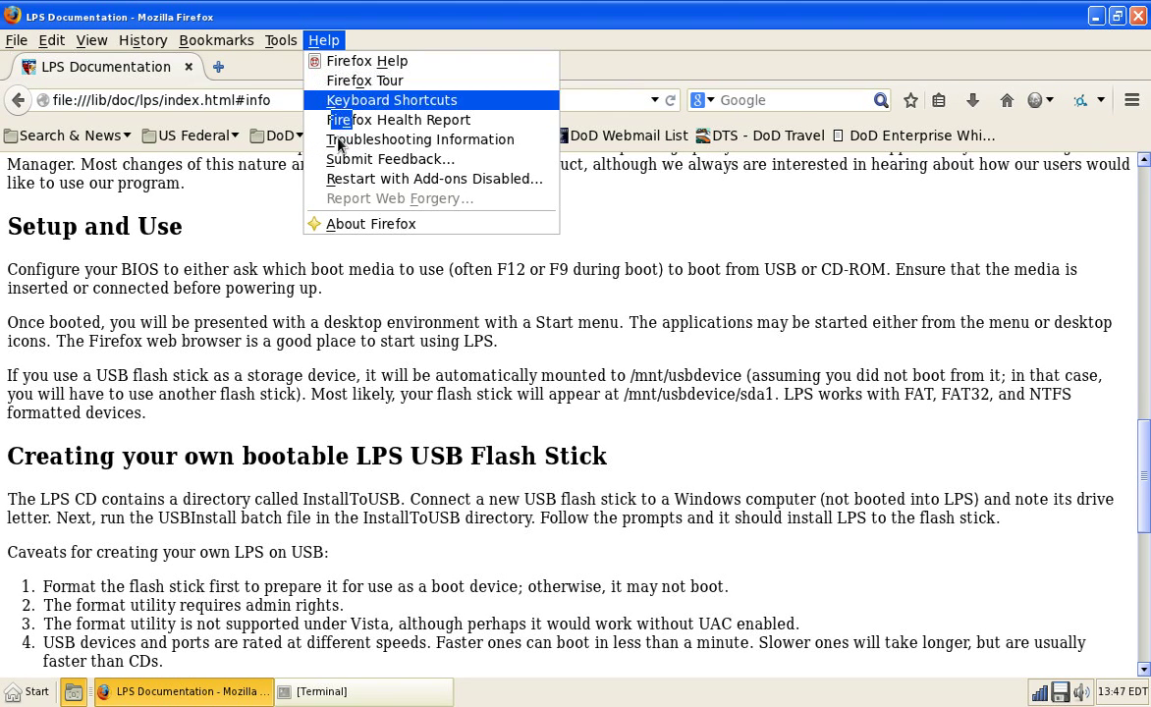
{"action": "left_click", "coordinate": [368, 223]}
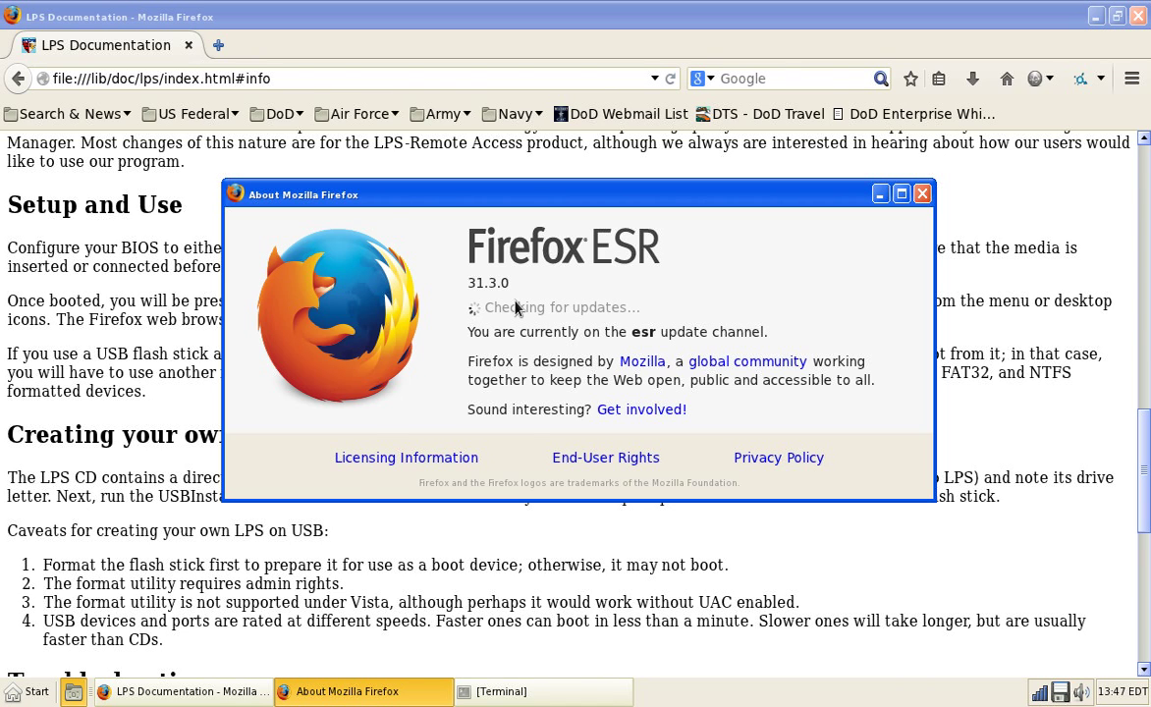
{"action": "key", "text": "Escape"}
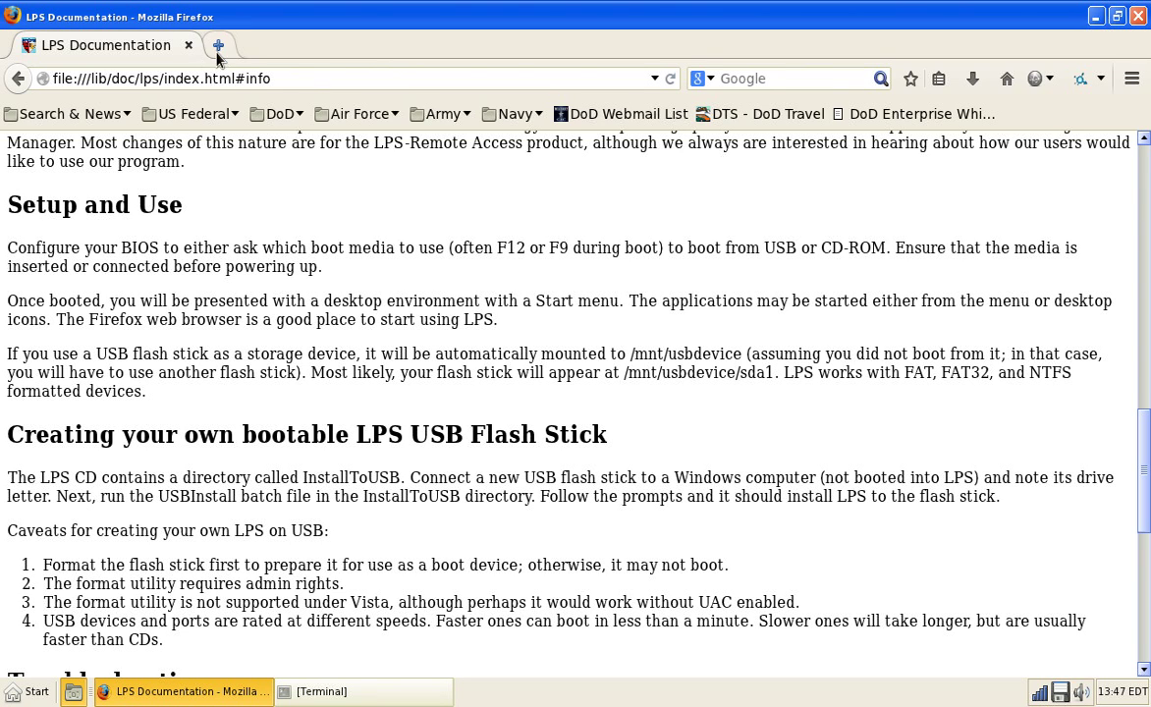
Step: View the current page's Page Info from the Tools menu, then close it
{"action": "key", "text": "alt"}
{"action": "left_click", "coordinate": [281, 41]}
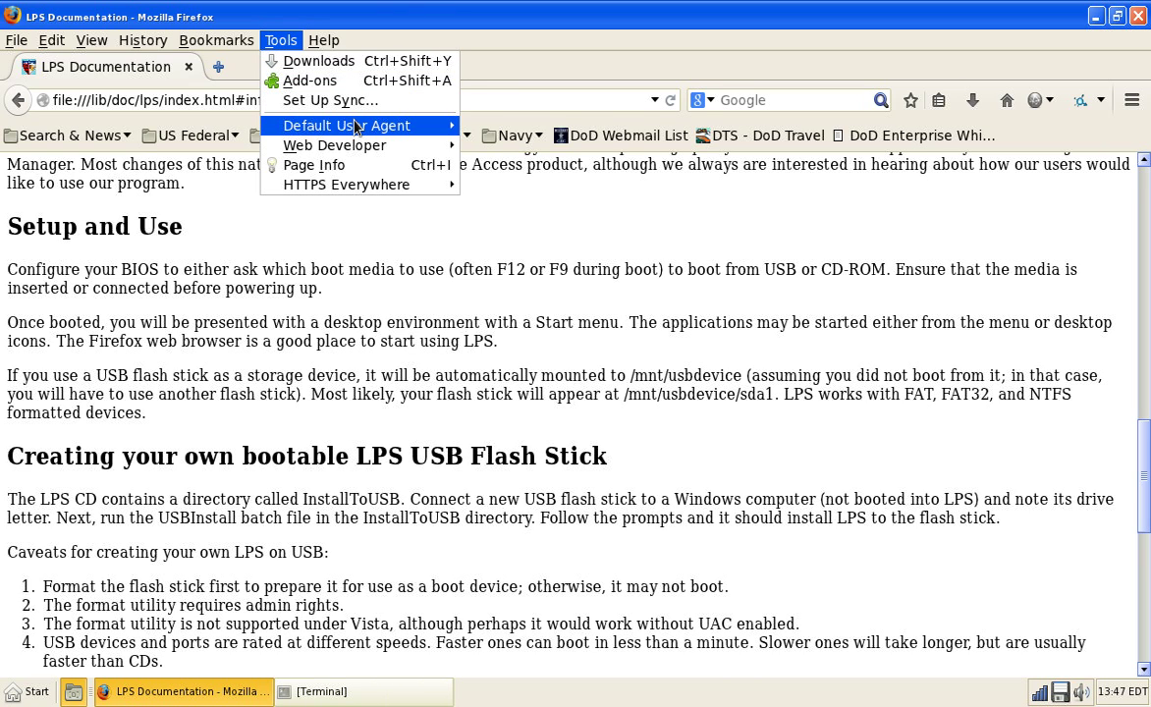
{"action": "mouse_move", "coordinate": [343, 125]}
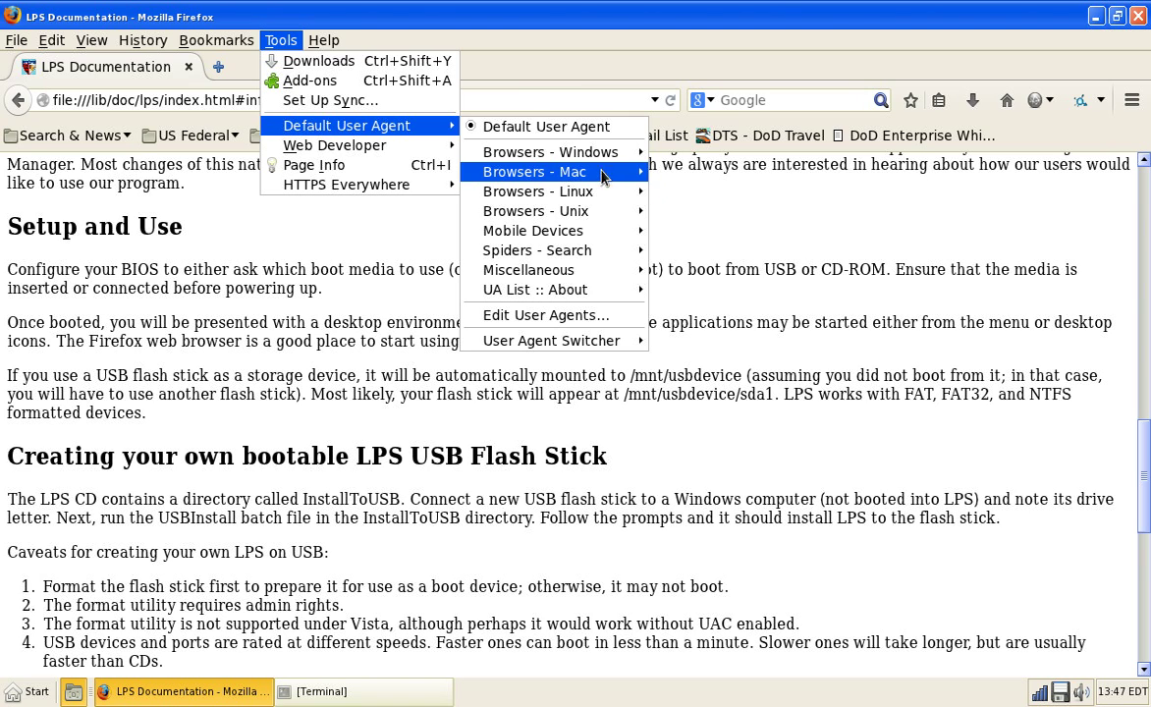
{"action": "mouse_move", "coordinate": [589, 290]}
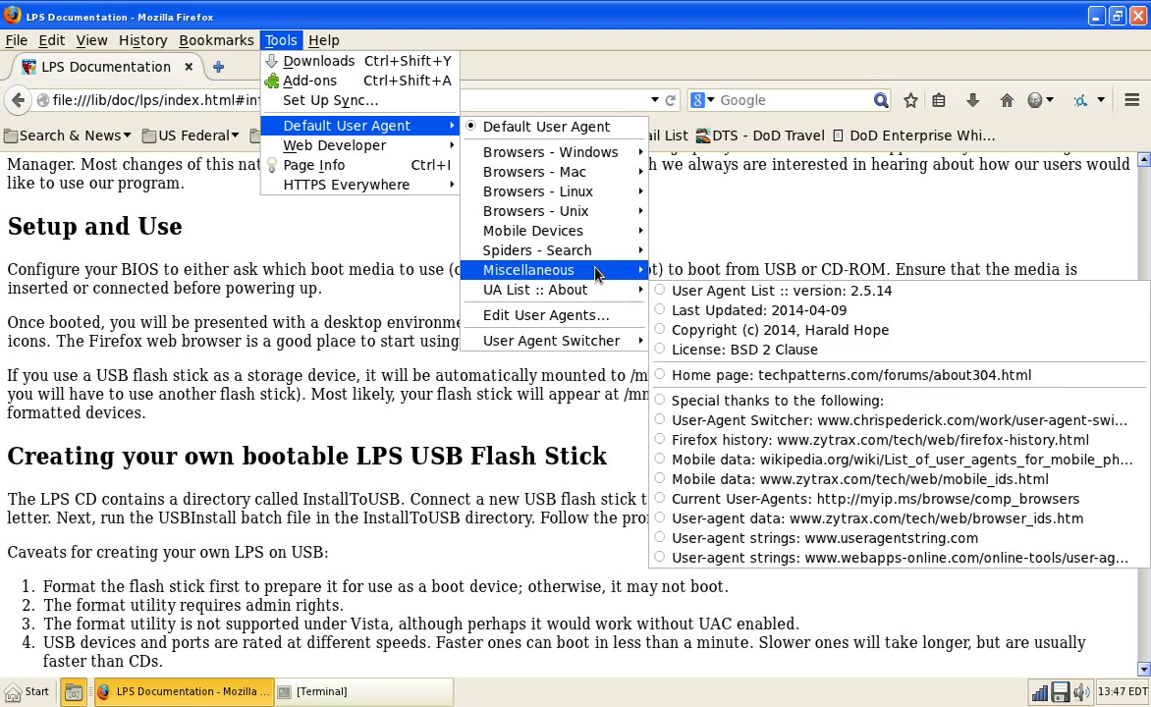
{"action": "mouse_move", "coordinate": [589, 250]}
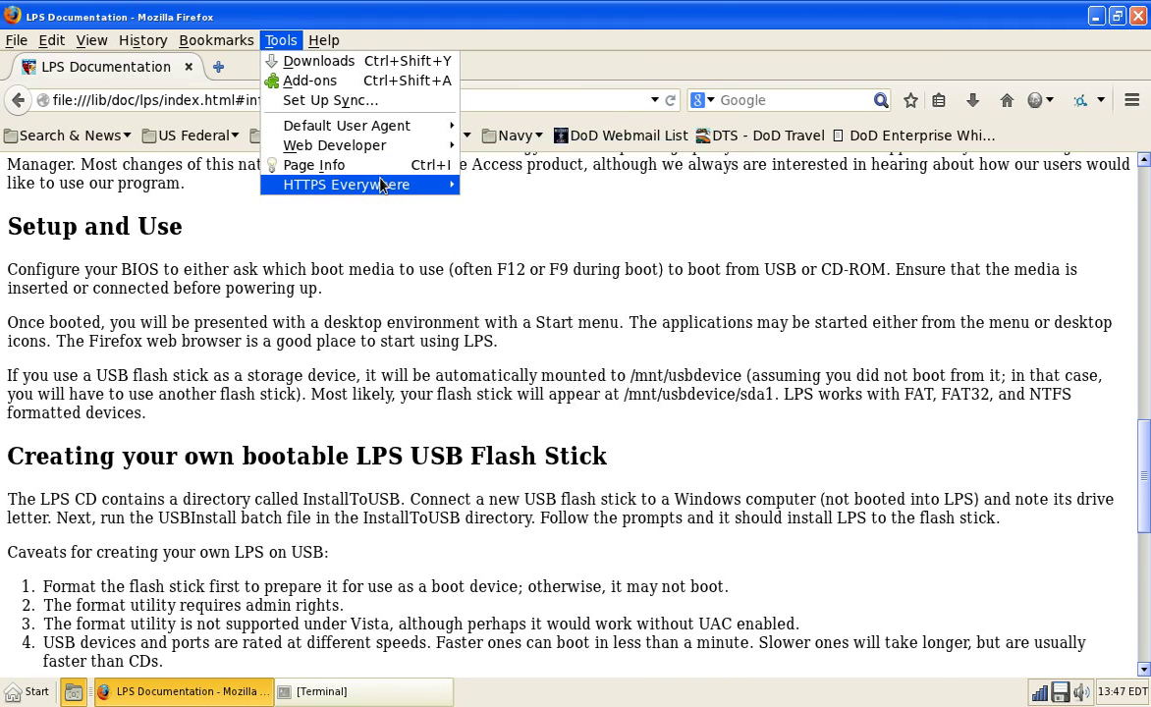
{"action": "left_click", "coordinate": [346, 157]}
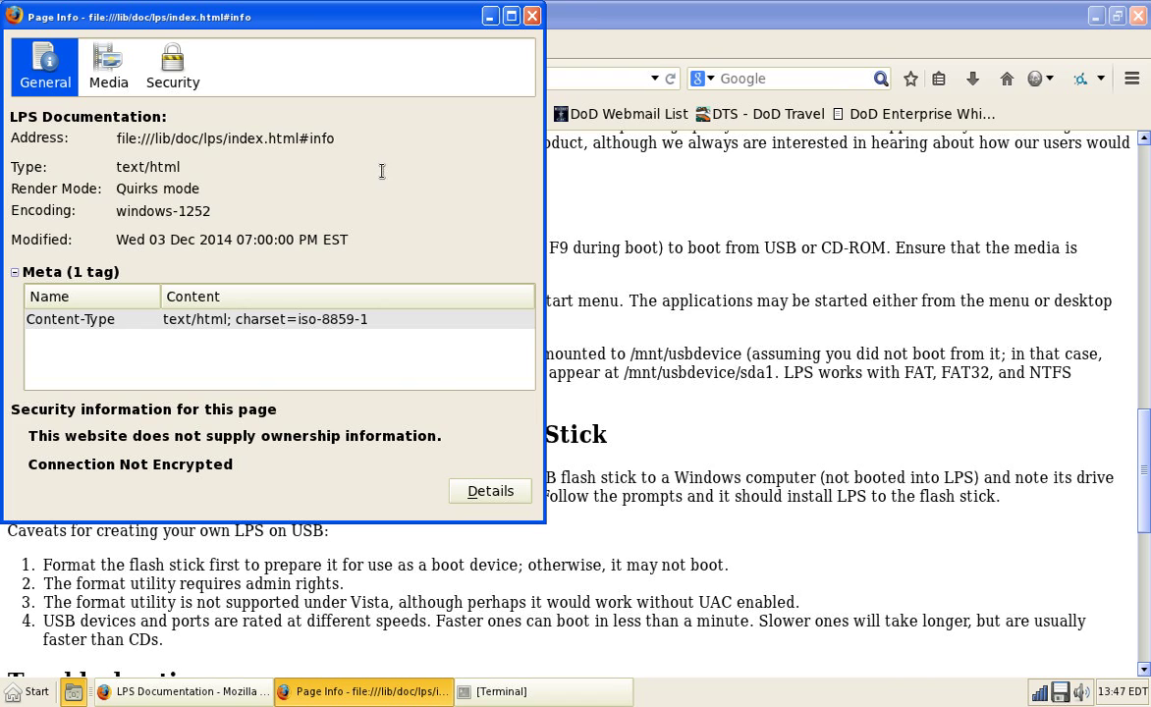
{"action": "left_click", "coordinate": [533, 17]}
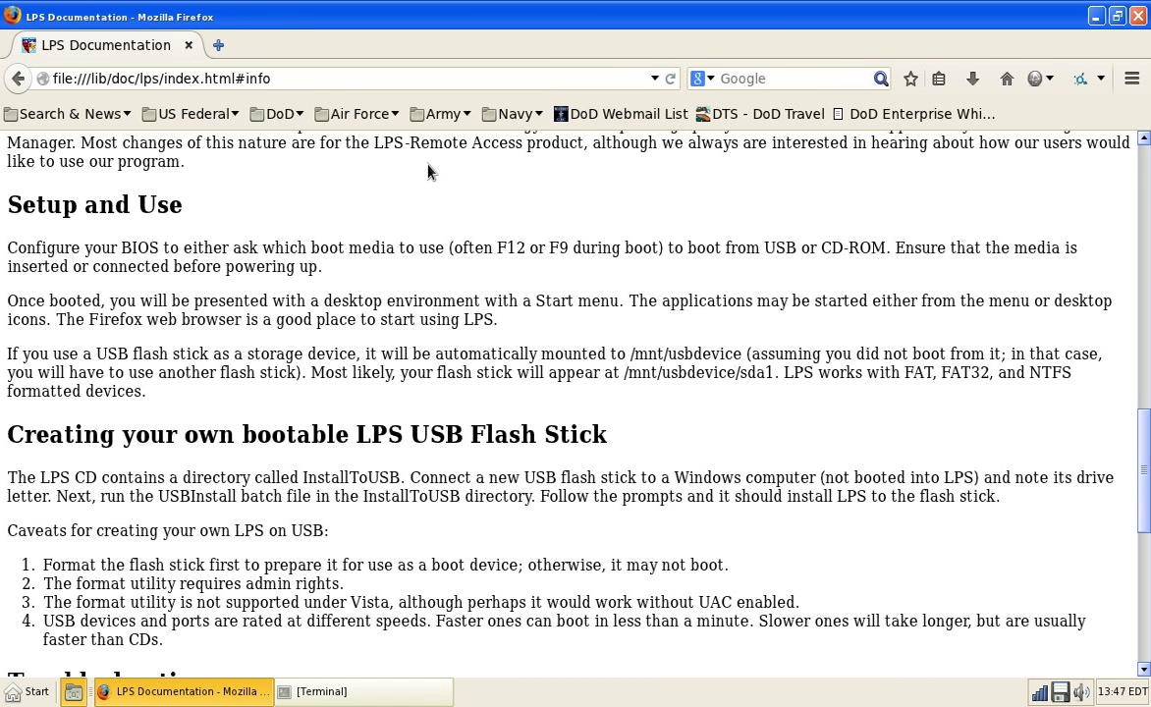
{"action": "key", "text": "alt"}
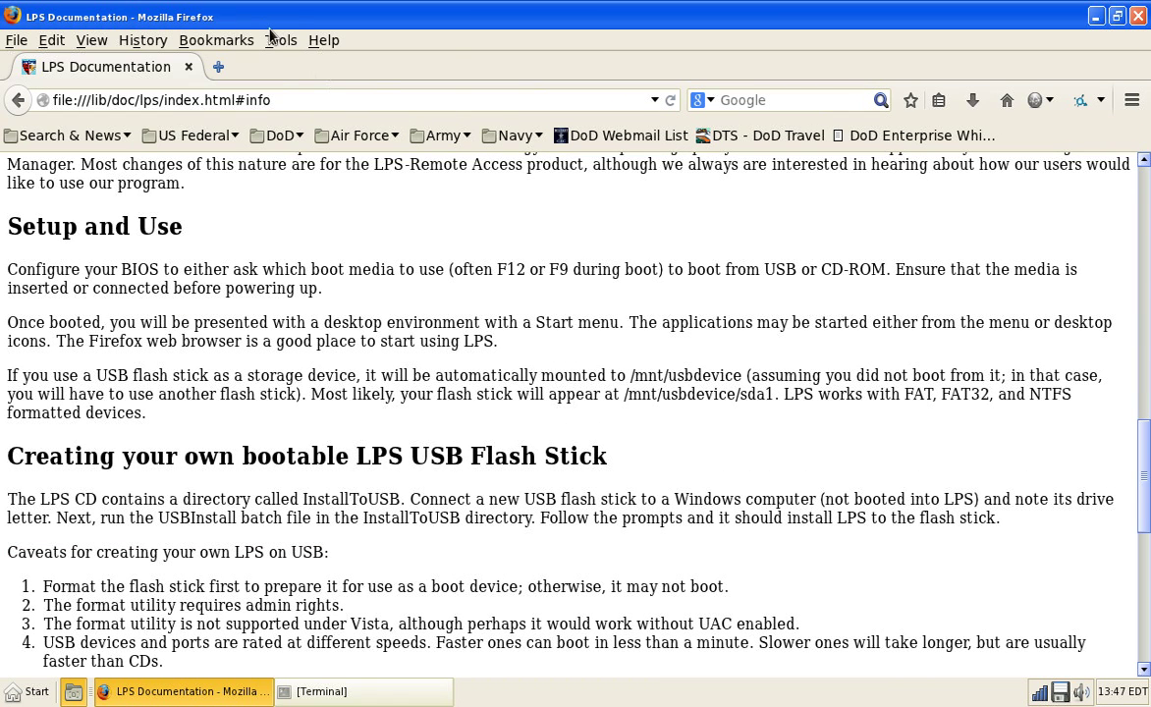
Step: Open Tools > Add-ons, list the Extensions and select DoD Configuration
{"action": "left_click", "coordinate": [279, 40]}
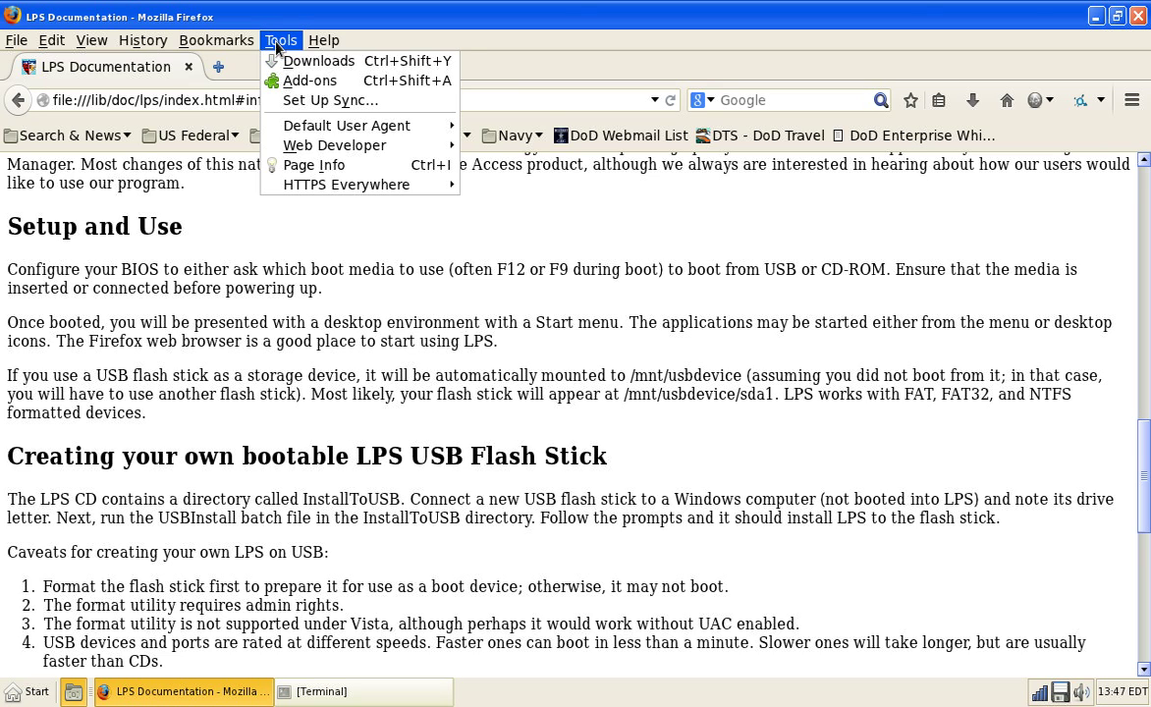
{"action": "left_click", "coordinate": [314, 81]}
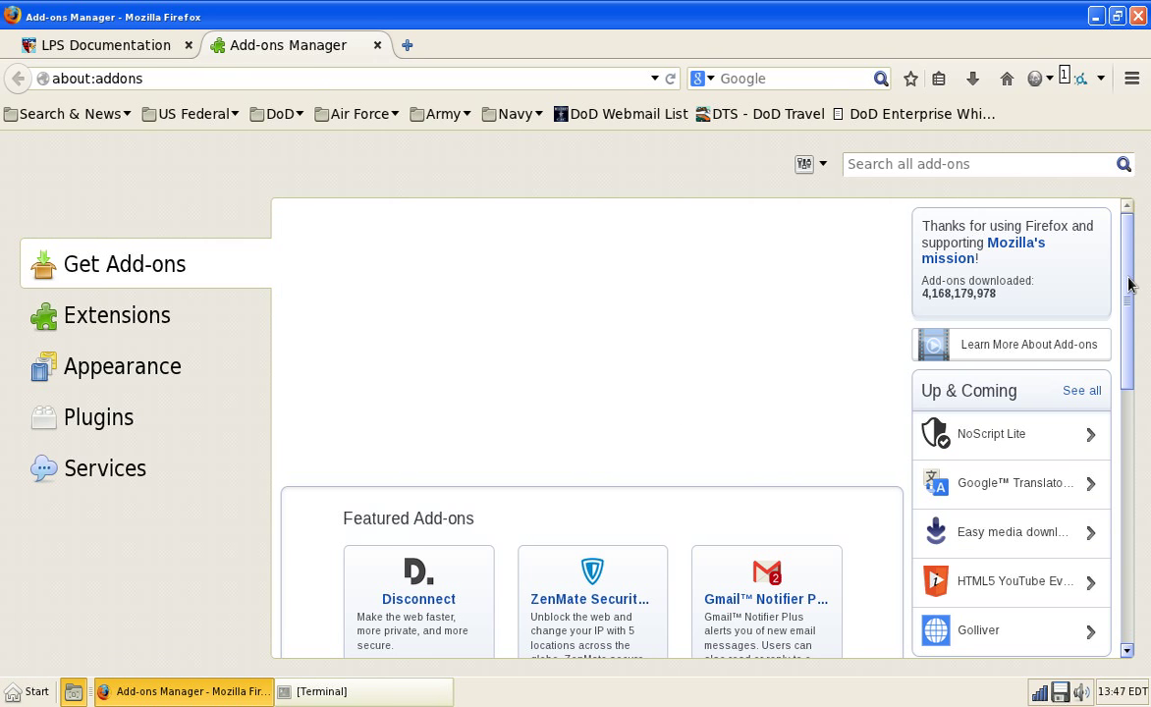
{"action": "scroll", "coordinate": [1114, 392], "scroll_direction": "down", "scroll_amount": 8}
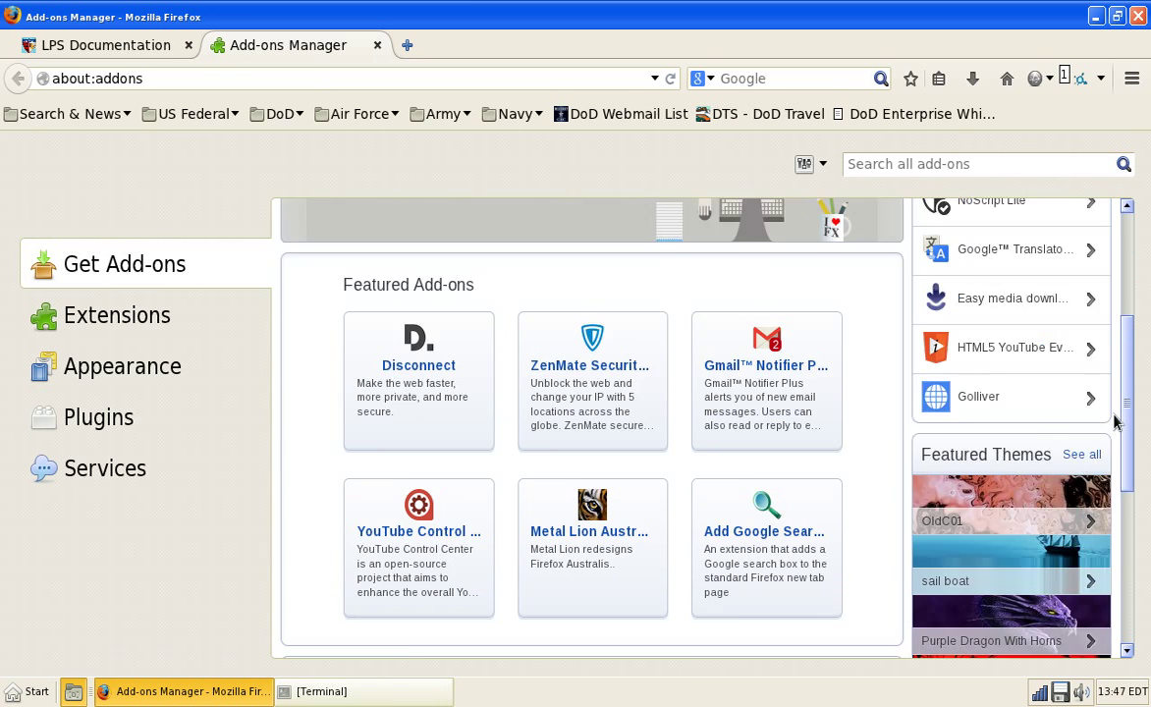
{"action": "left_click", "coordinate": [180, 315]}
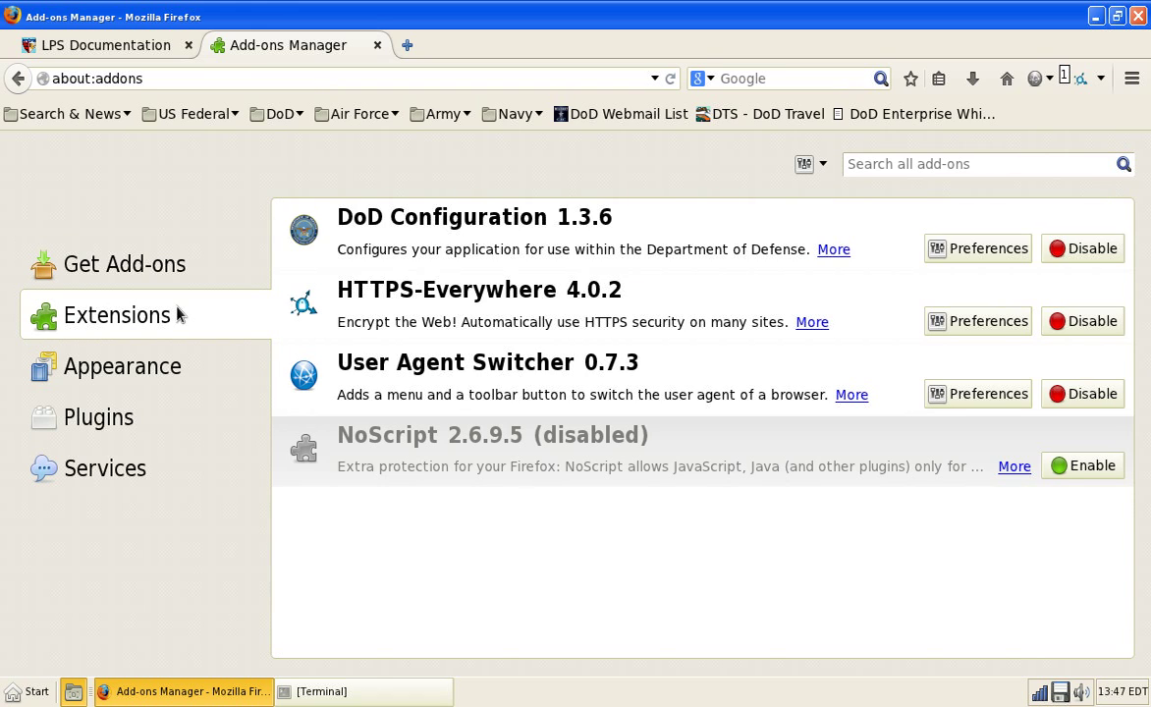
{"action": "left_click", "coordinate": [533, 245]}
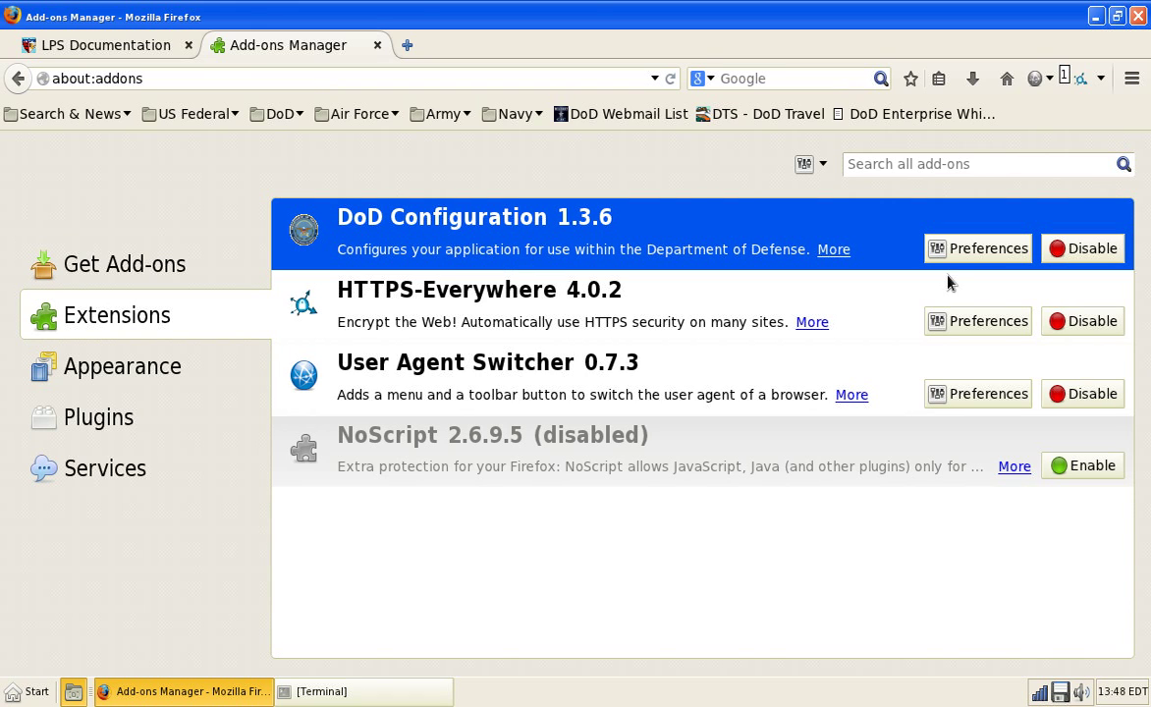
Step: In DoD Configuration preferences, run Update DoD Certs and Update Federal Certs, acknowledging the alerts
{"action": "left_click", "coordinate": [972, 251]}
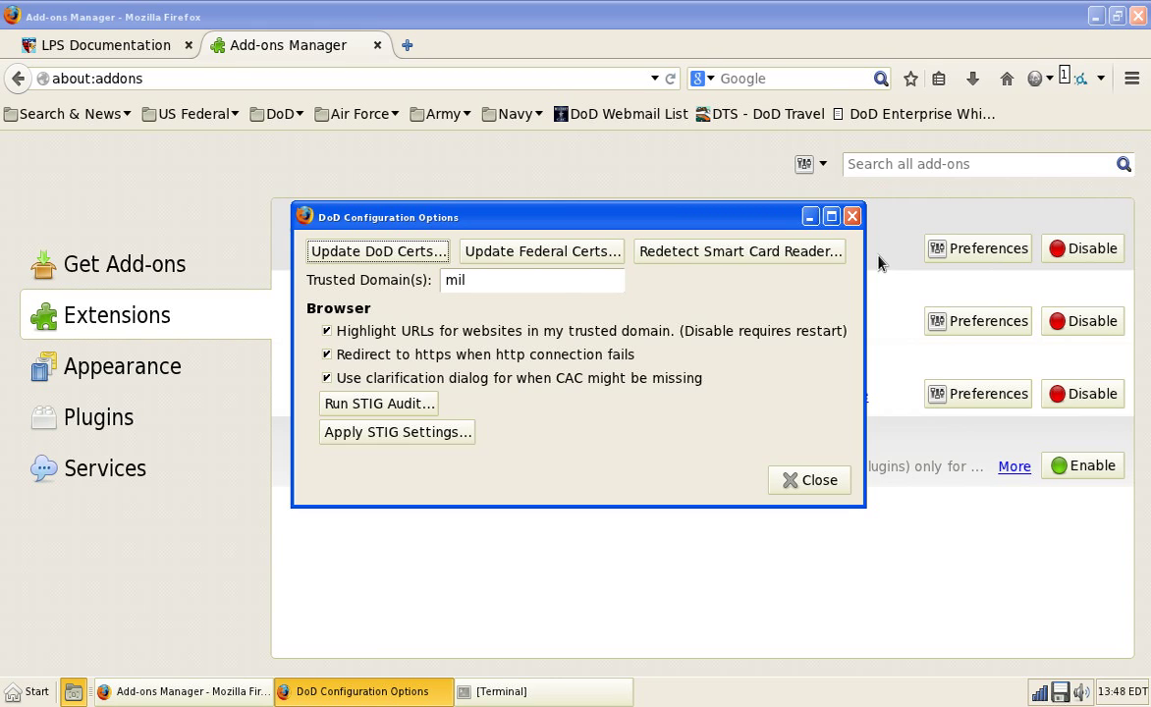
{"action": "left_click", "coordinate": [424, 257]}
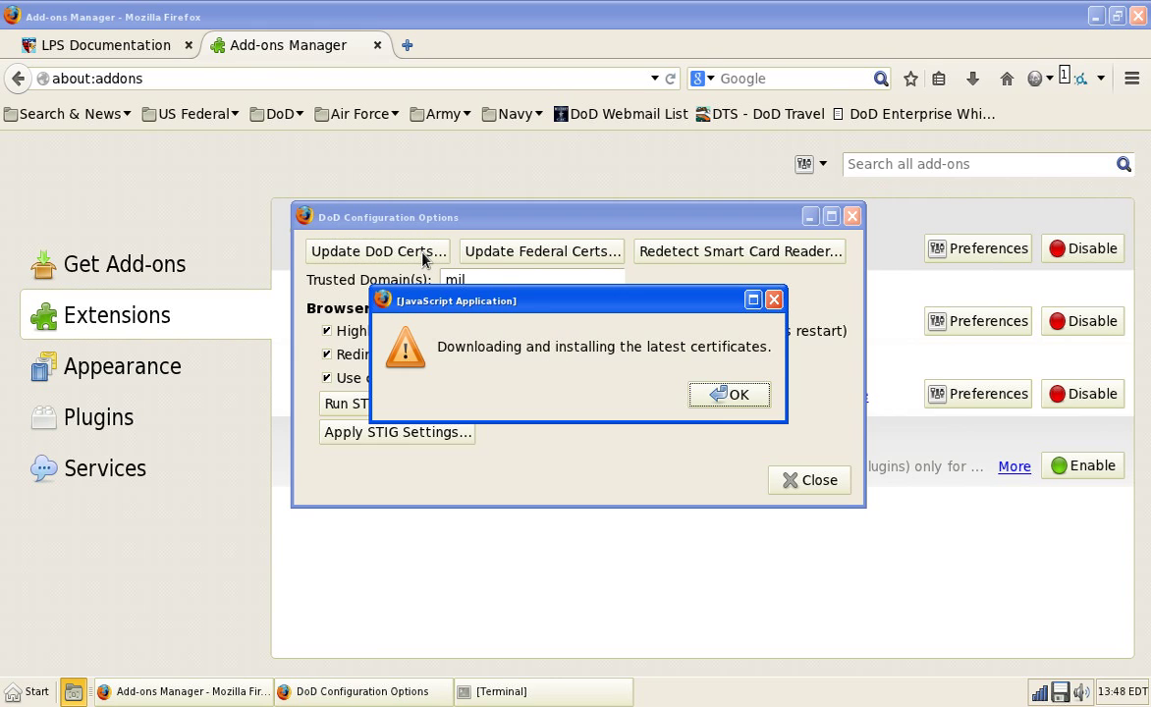
{"action": "left_click", "coordinate": [742, 401]}
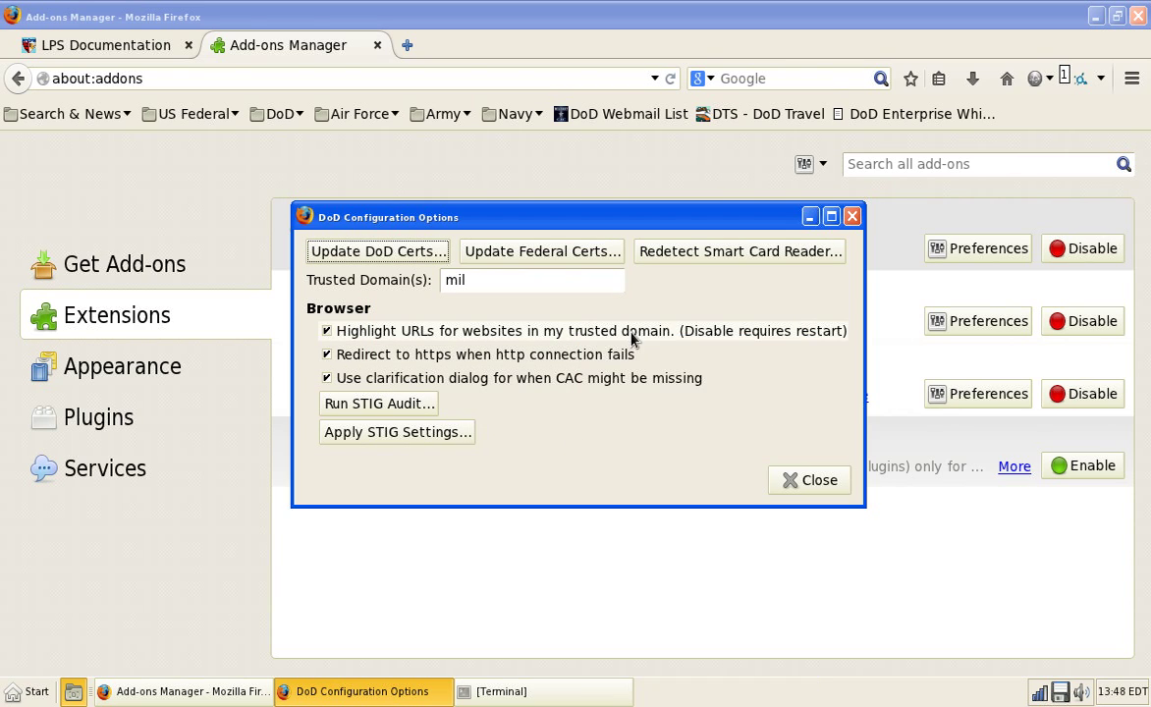
{"action": "left_click", "coordinate": [527, 255]}
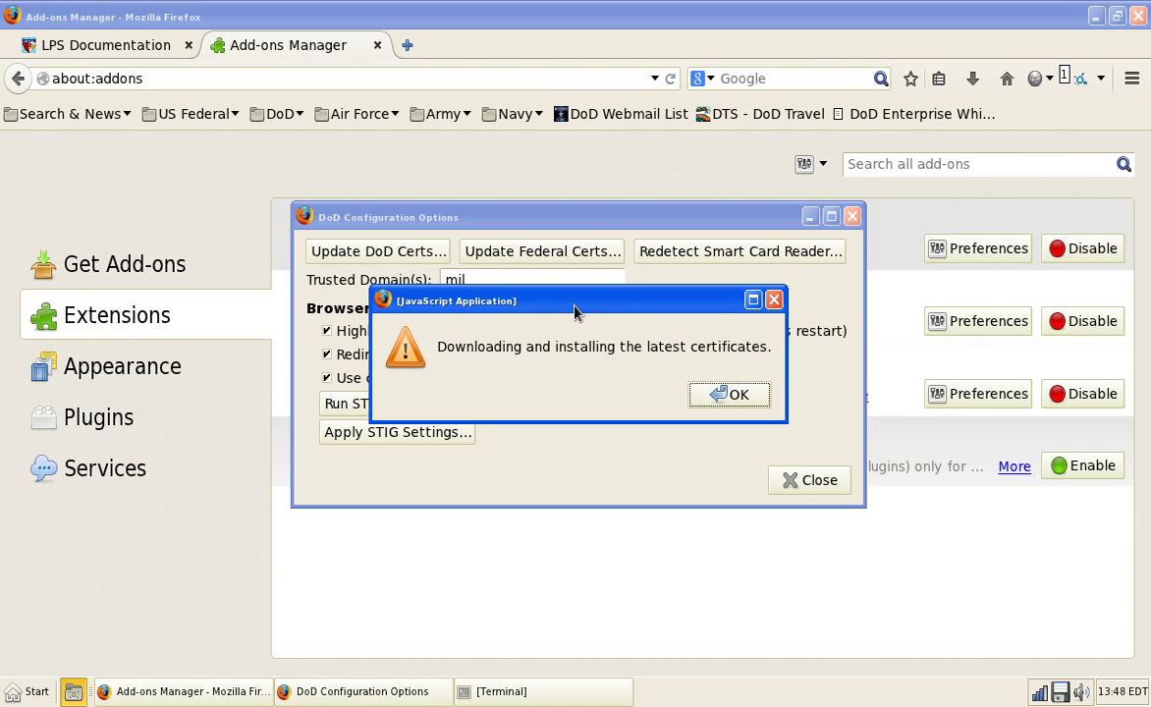
{"action": "left_click", "coordinate": [728, 393]}
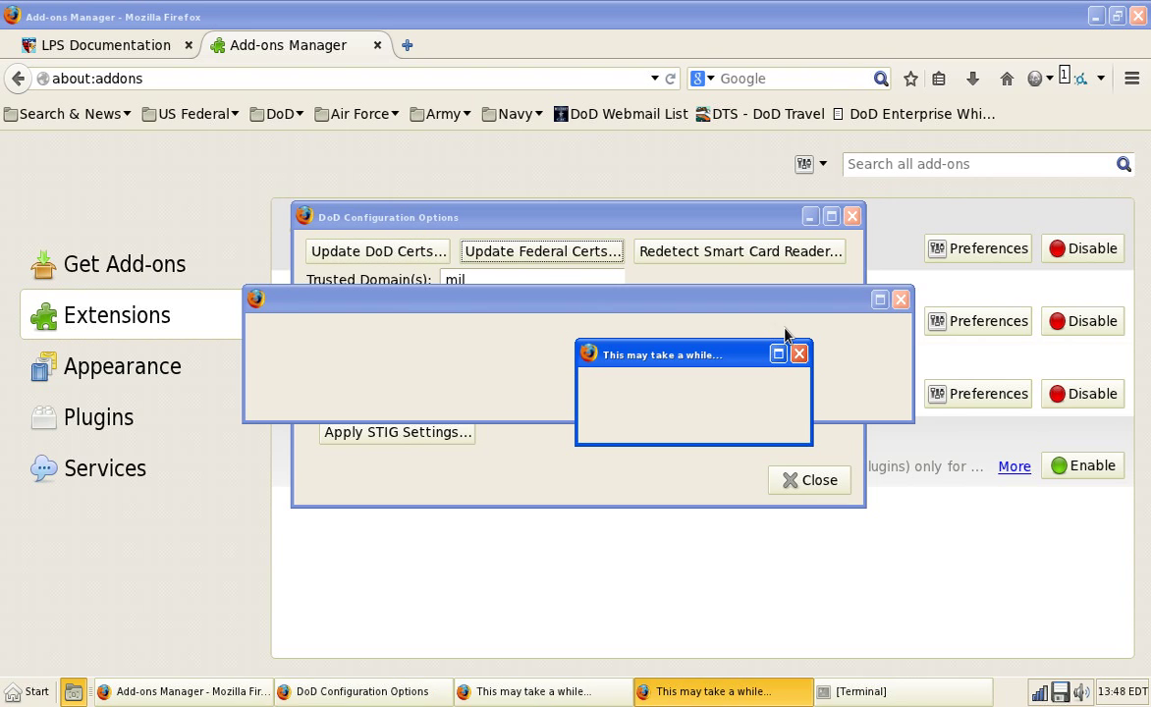
{"action": "left_click", "coordinate": [868, 394]}
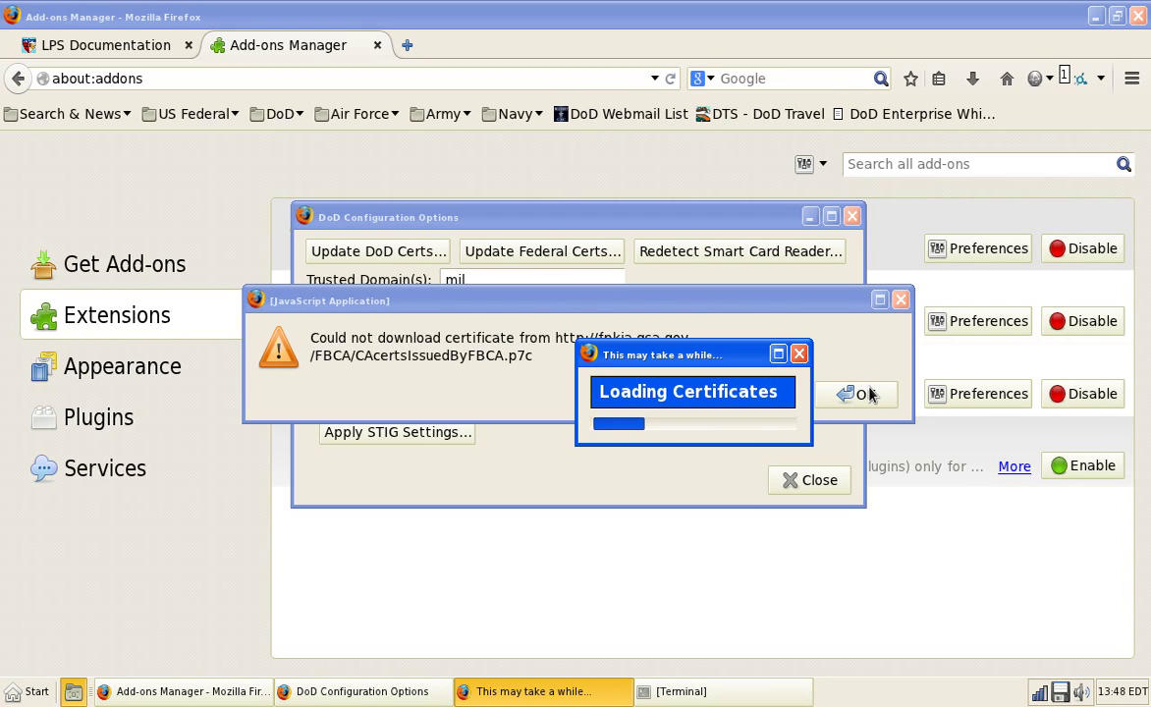
Step: Move the certificate loading window aside and dismiss the failed download error
{"action": "left_click_drag", "start_coordinate": [642, 356], "coordinate": [565, 556]}
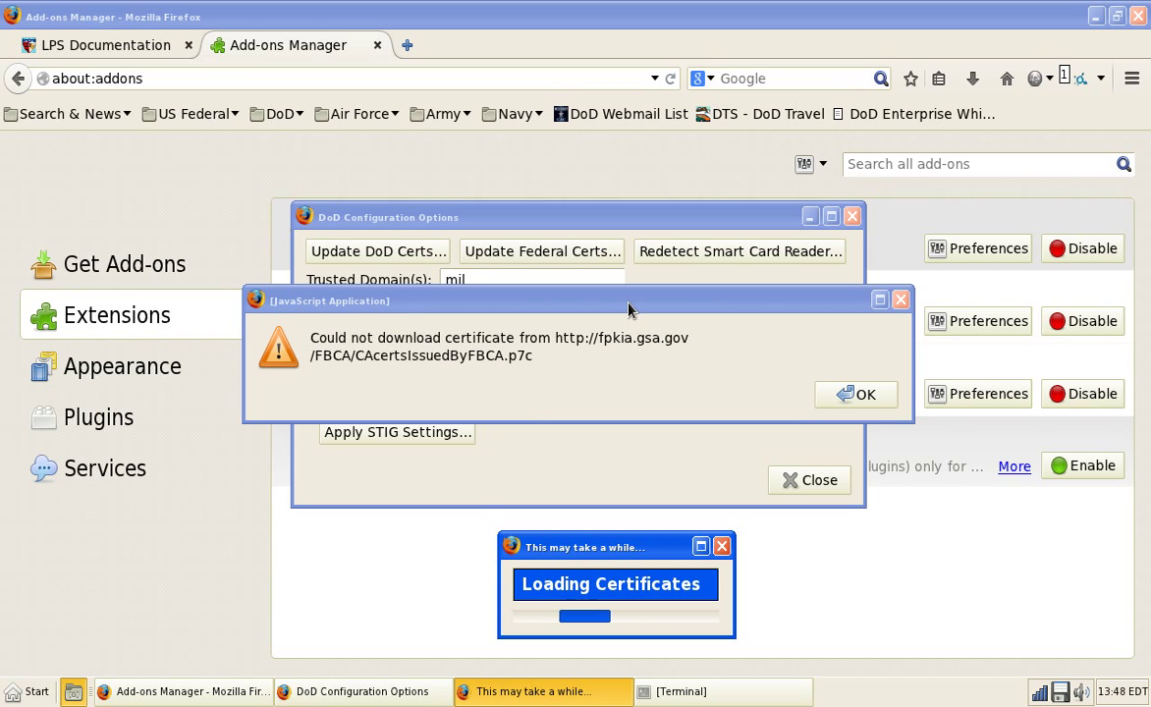
{"action": "left_click", "coordinate": [873, 413]}
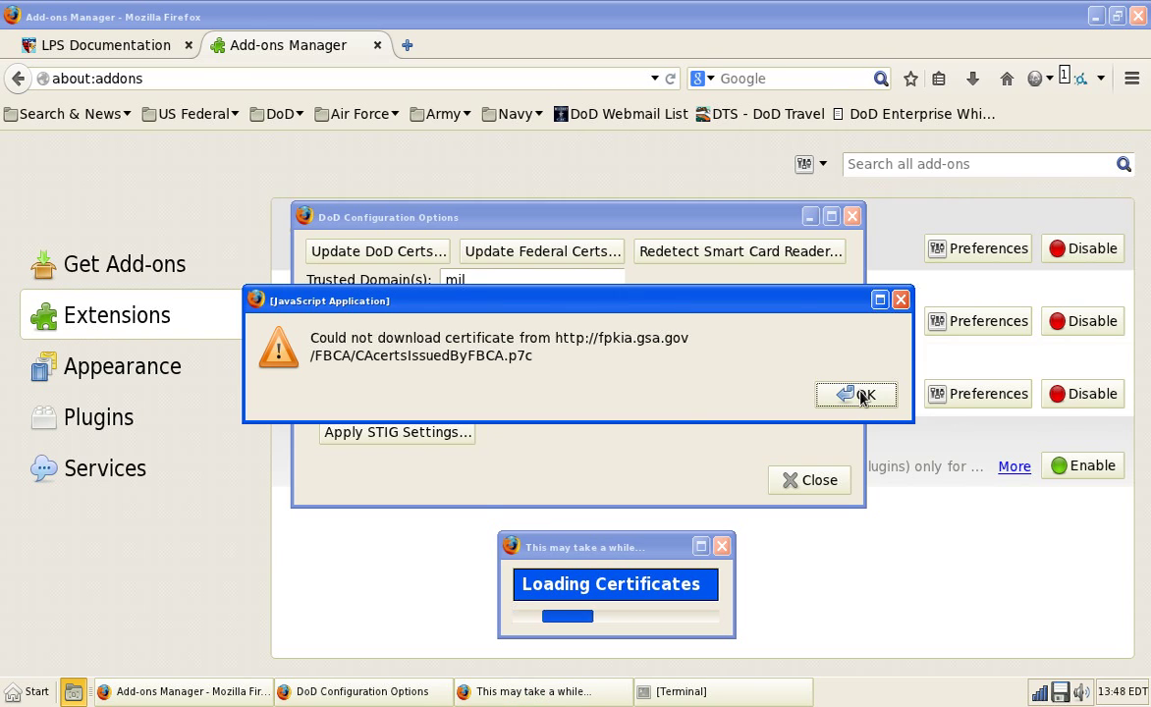
{"action": "left_click", "coordinate": [860, 394]}
{"action": "left_click_drag", "start_coordinate": [582, 324], "coordinate": [583, 518]}
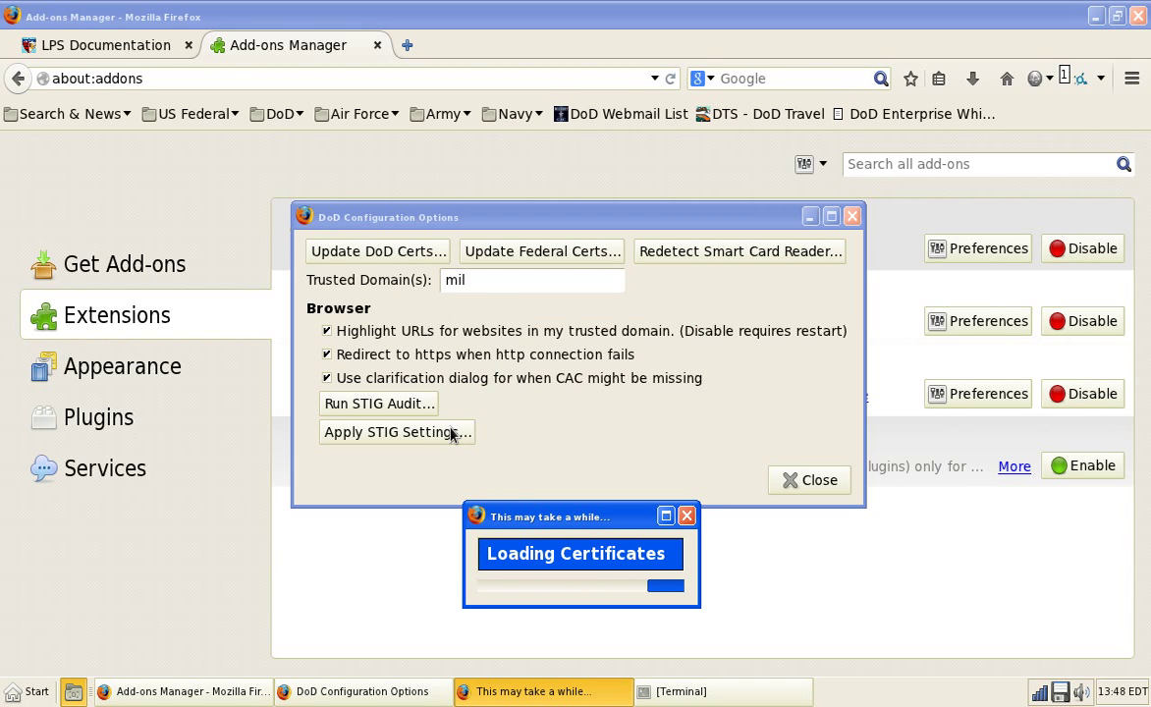
Step: Close the DoD Configuration settings and show the DoD Configuration 1.3.6 details page
{"action": "left_click", "coordinate": [385, 692]}
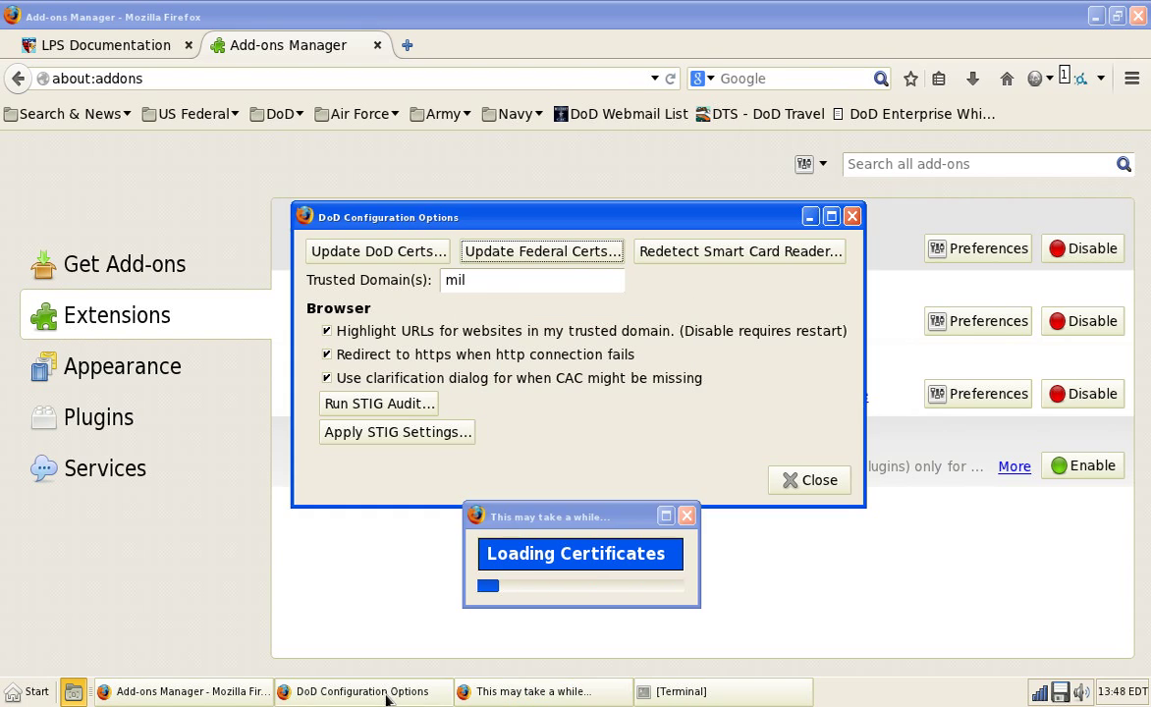
{"action": "left_click", "coordinate": [317, 692]}
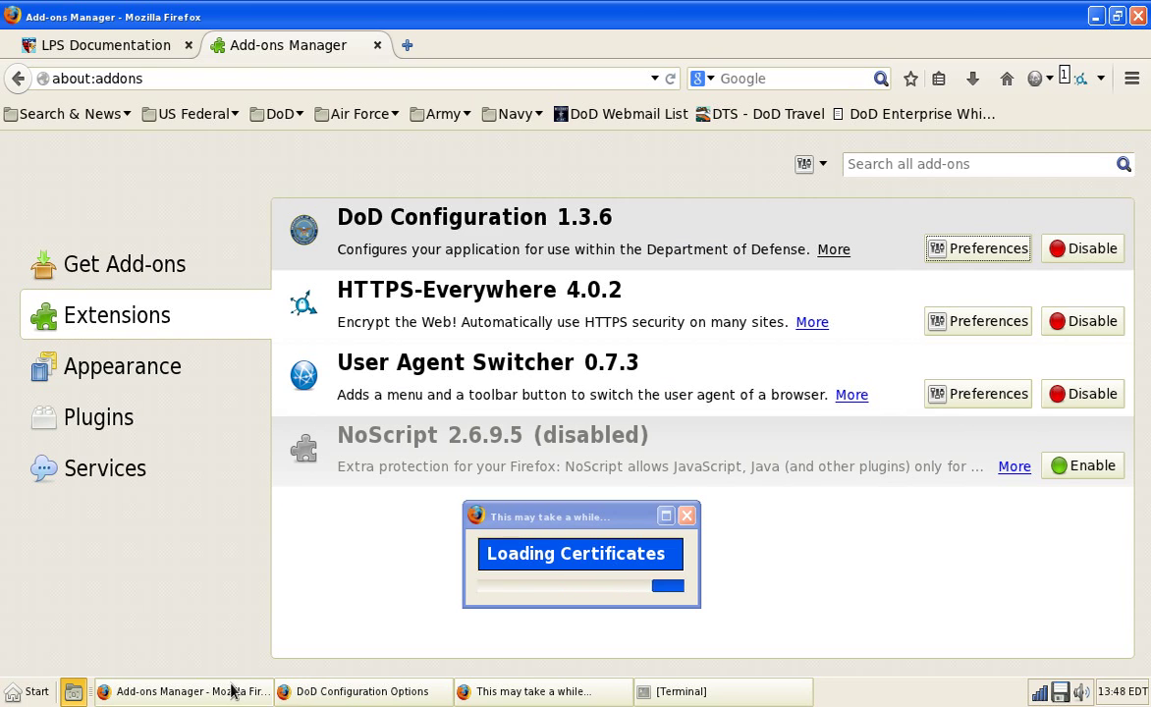
{"action": "left_click", "coordinate": [496, 699]}
{"action": "left_click", "coordinate": [420, 692]}
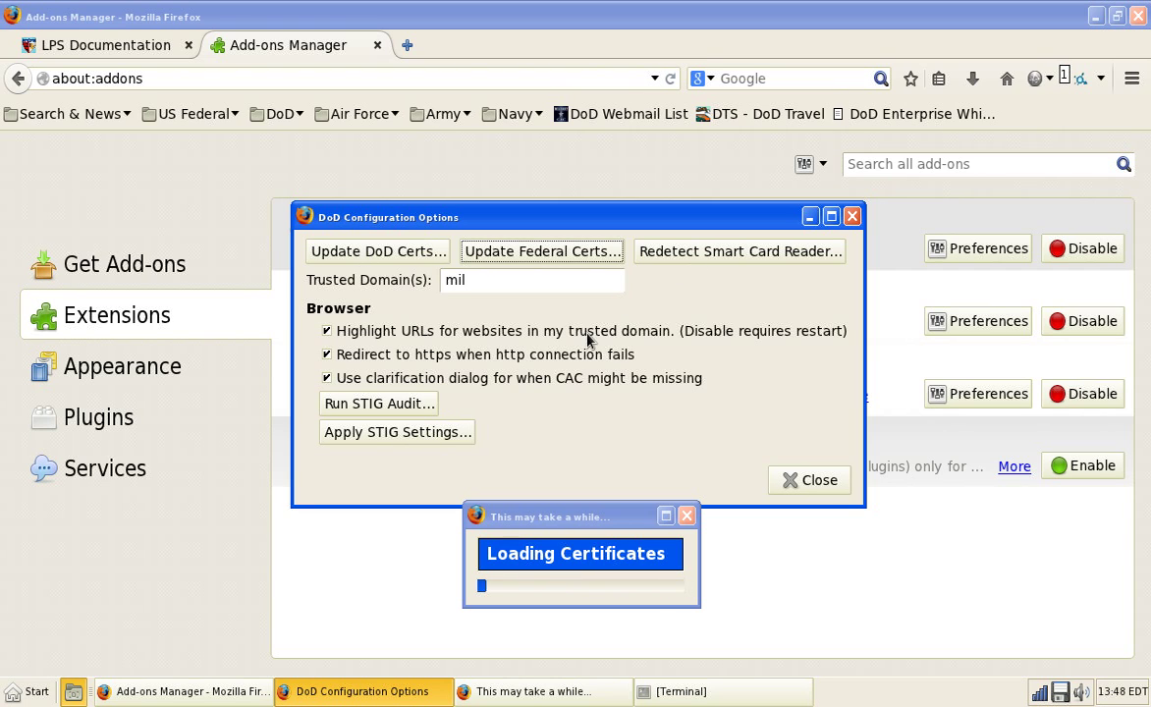
{"action": "left_click", "coordinate": [814, 479]}
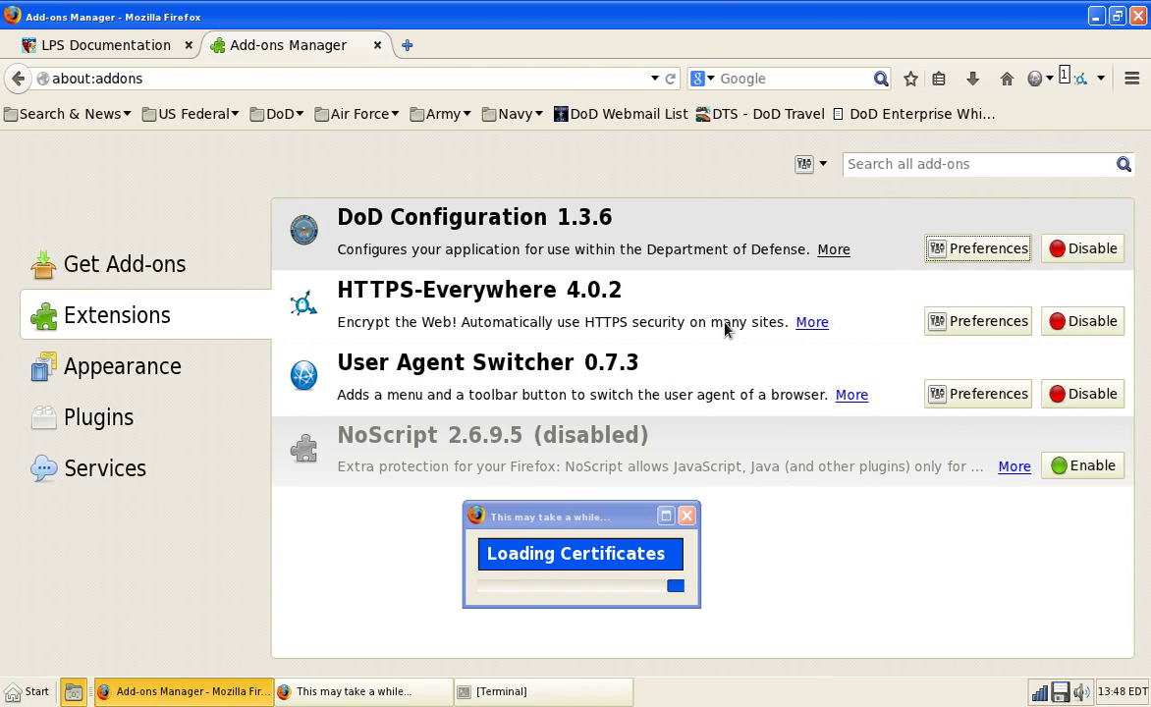
{"action": "left_click_drag", "start_coordinate": [654, 516], "coordinate": [918, 595]}
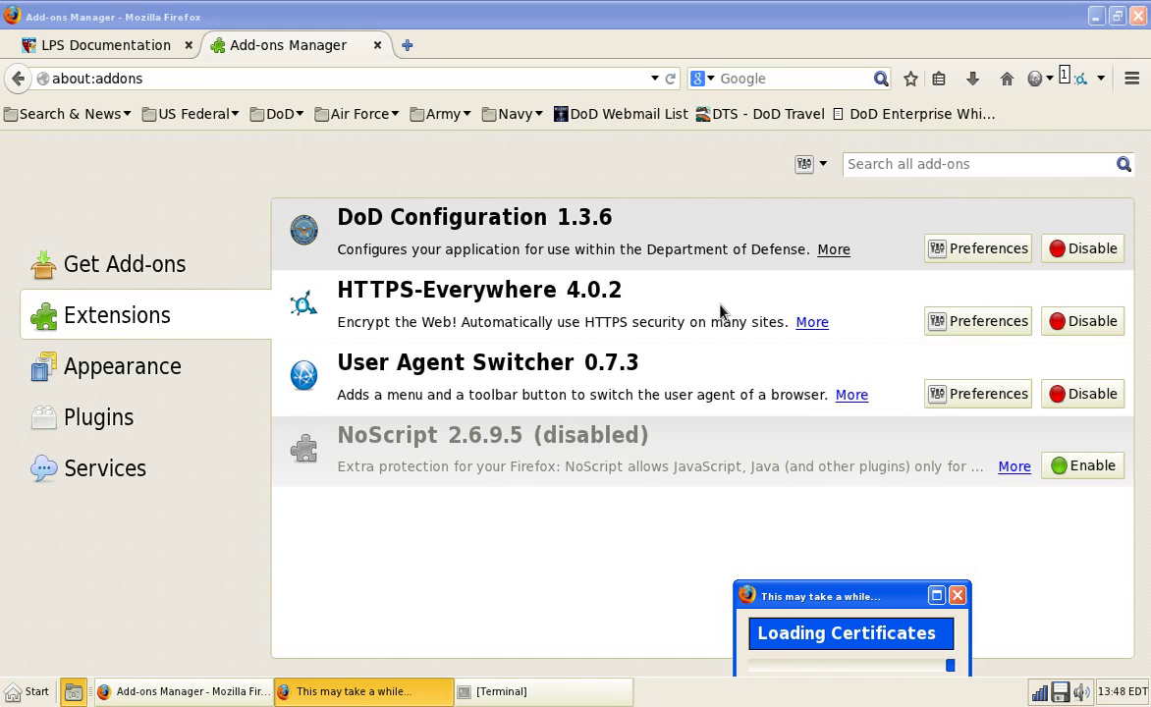
{"action": "left_click", "coordinate": [832, 250]}
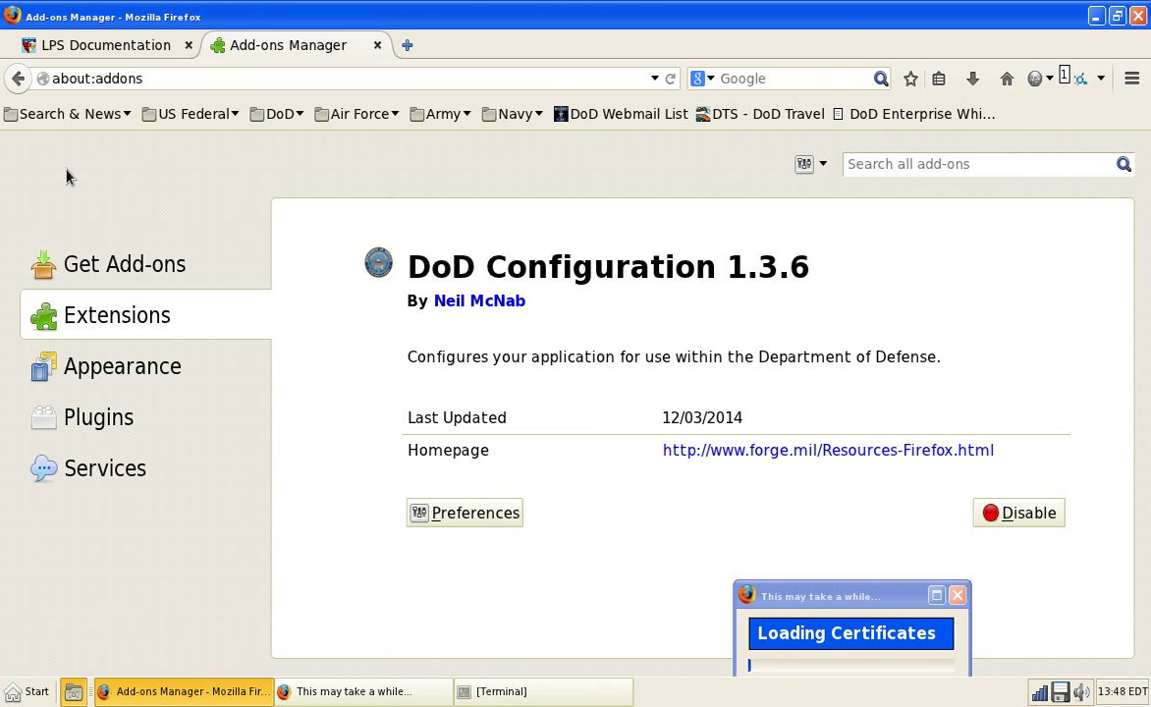
Step: Review HTTPS-Everywhere preferences, including the Turku.fi rule and SSL Observatory settings, then close them
{"action": "left_click", "coordinate": [18, 79]}
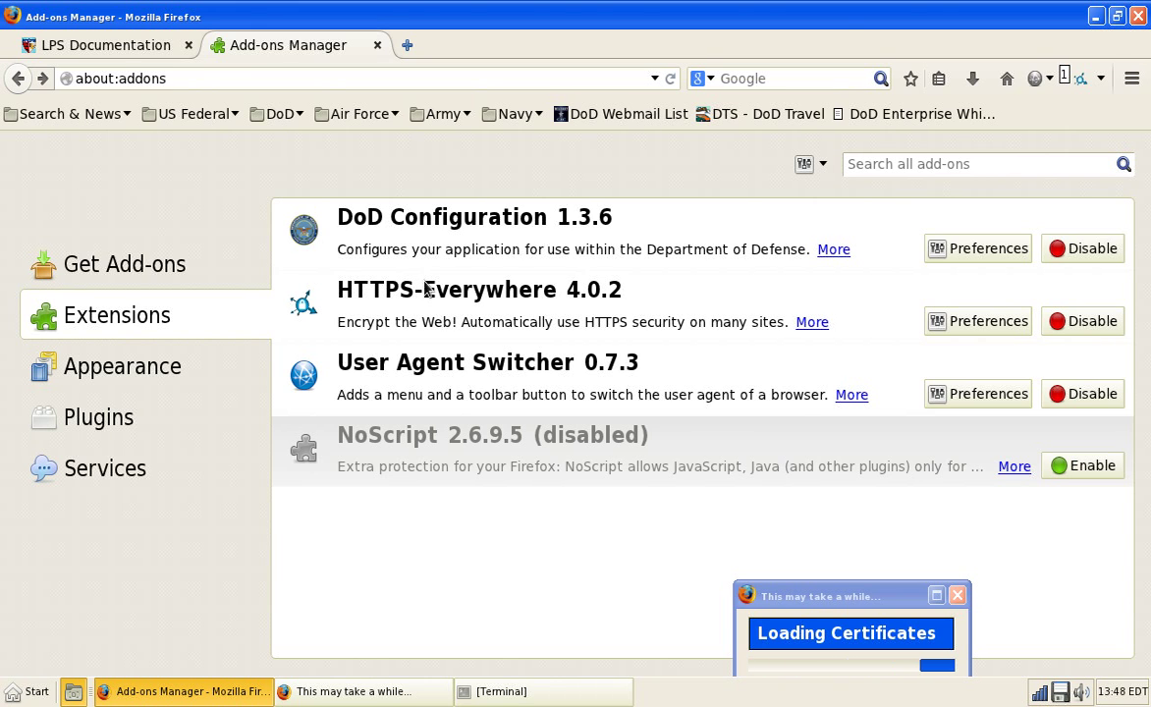
{"action": "double_click", "coordinate": [428, 291]}
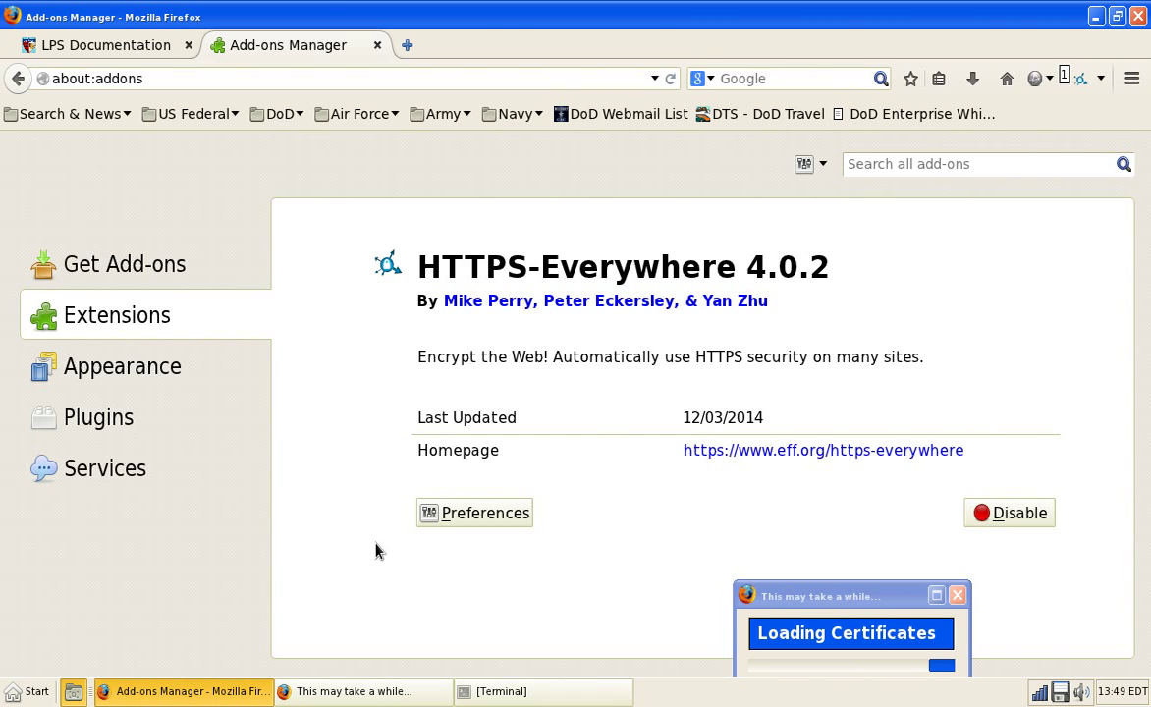
{"action": "left_click", "coordinate": [447, 513]}
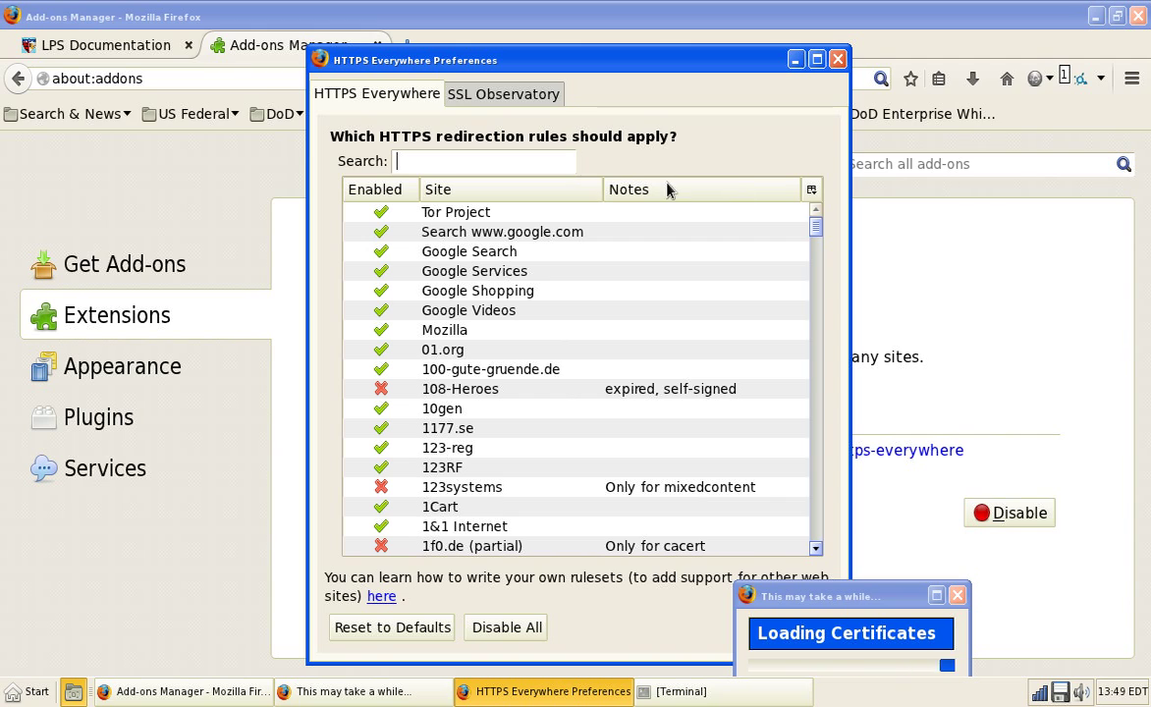
{"action": "left_click", "coordinate": [819, 228]}
{"action": "left_click_drag", "start_coordinate": [819, 228], "coordinate": [733, 561]}
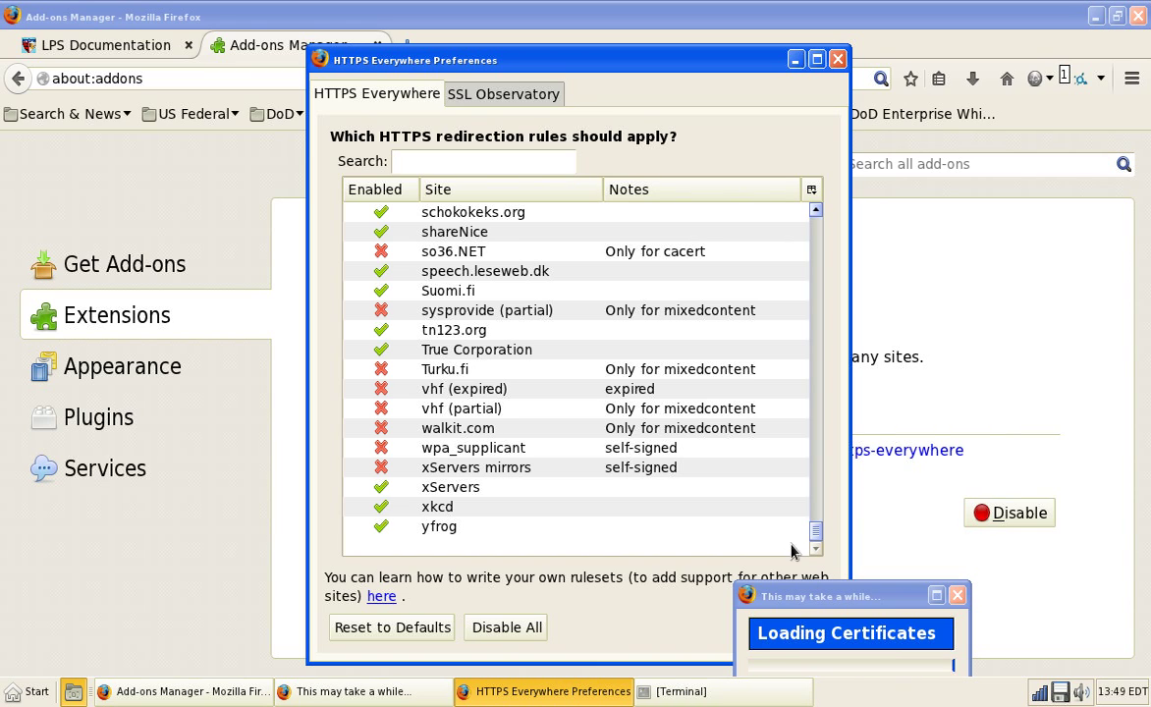
{"action": "left_click", "coordinate": [643, 370]}
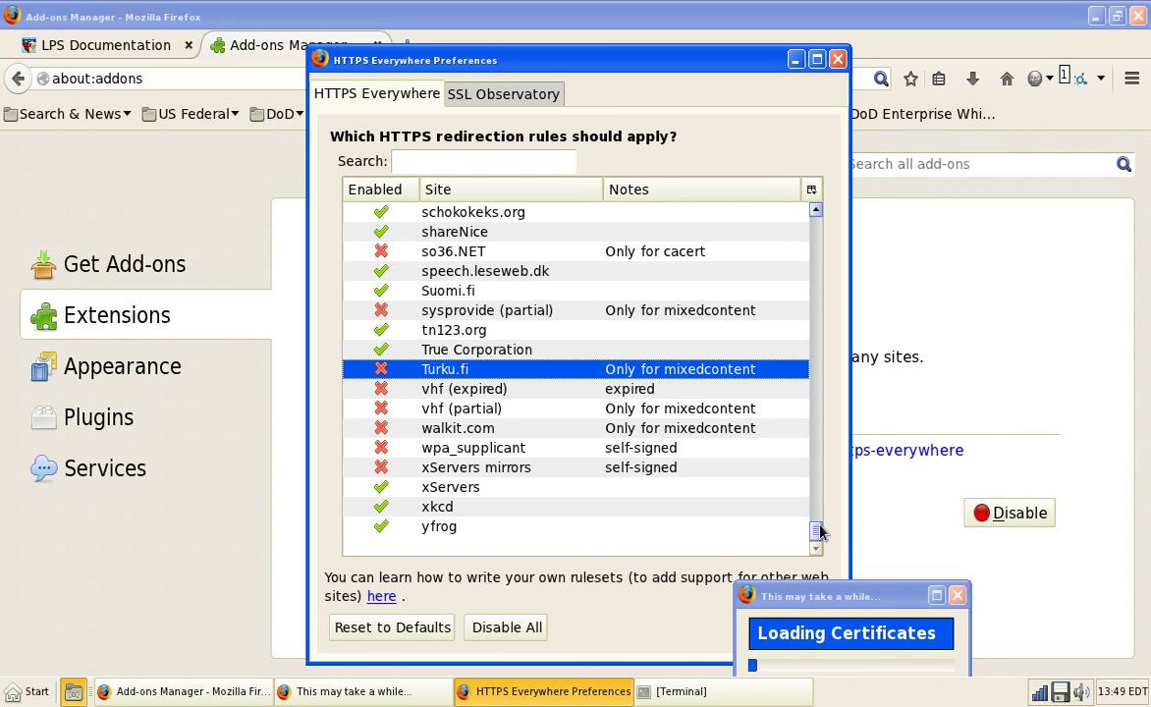
{"action": "left_click_drag", "start_coordinate": [820, 537], "coordinate": [815, 211]}
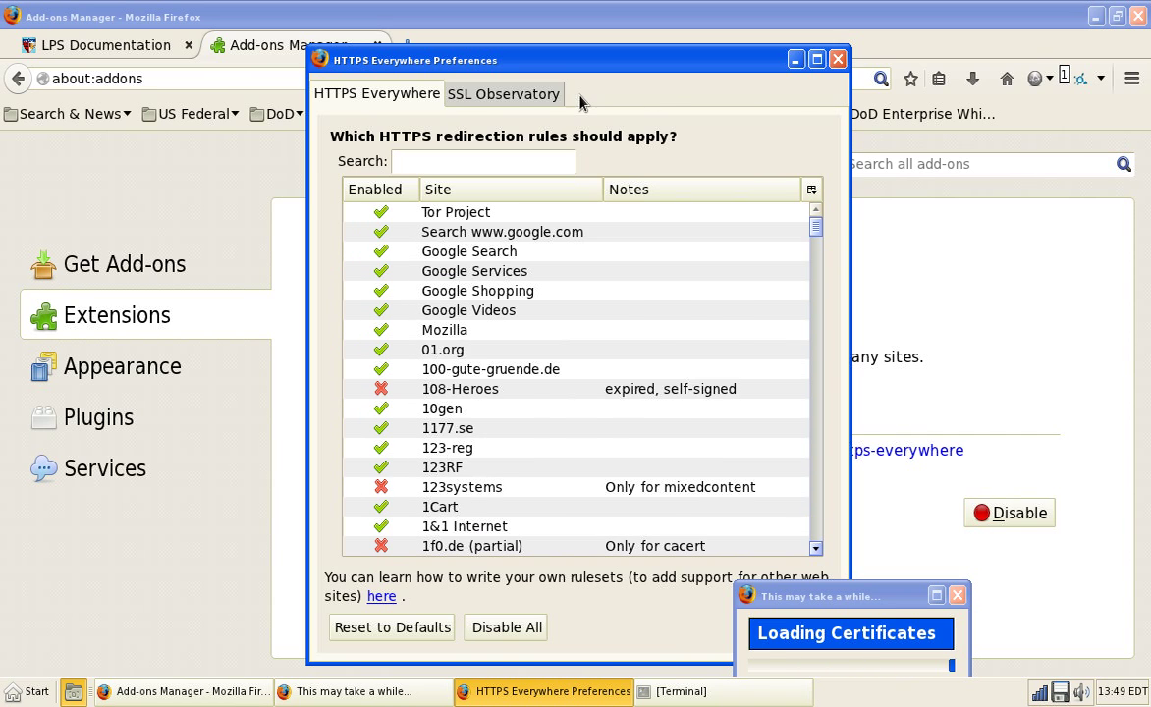
{"action": "left_click", "coordinate": [500, 93]}
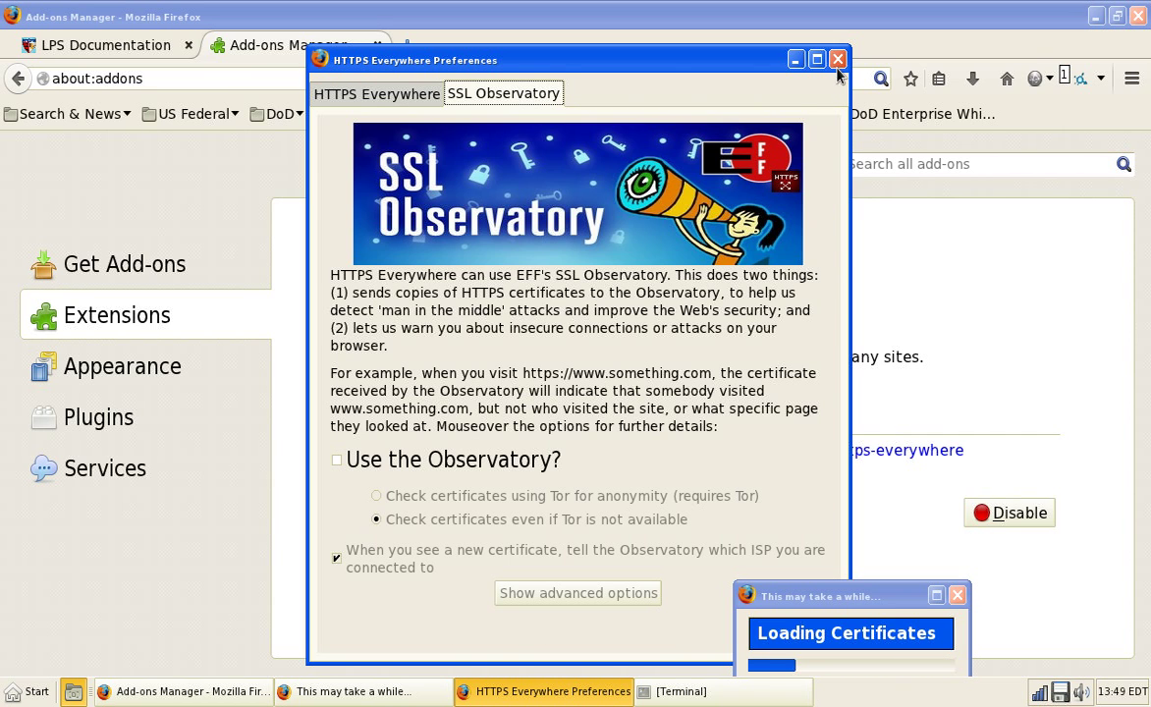
{"action": "left_click", "coordinate": [837, 60]}
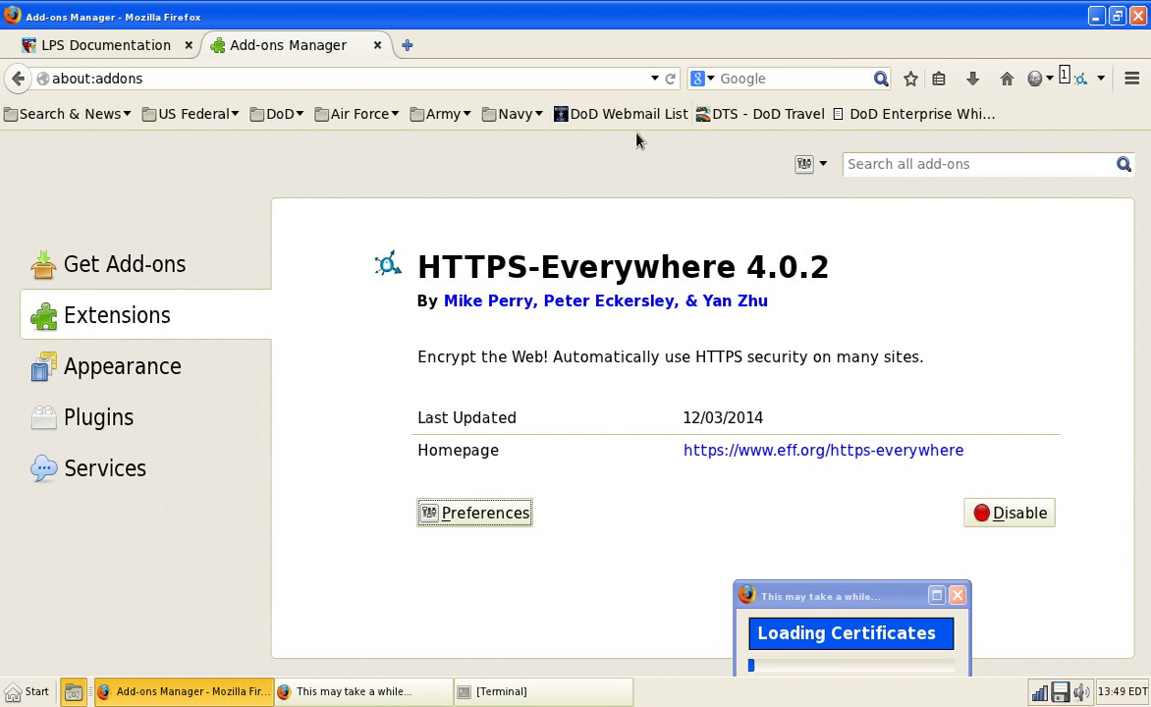
Step: Check the User Agent Switcher options, then show the Appearance page with the Default 31.3.0 theme
{"action": "left_click", "coordinate": [119, 337]}
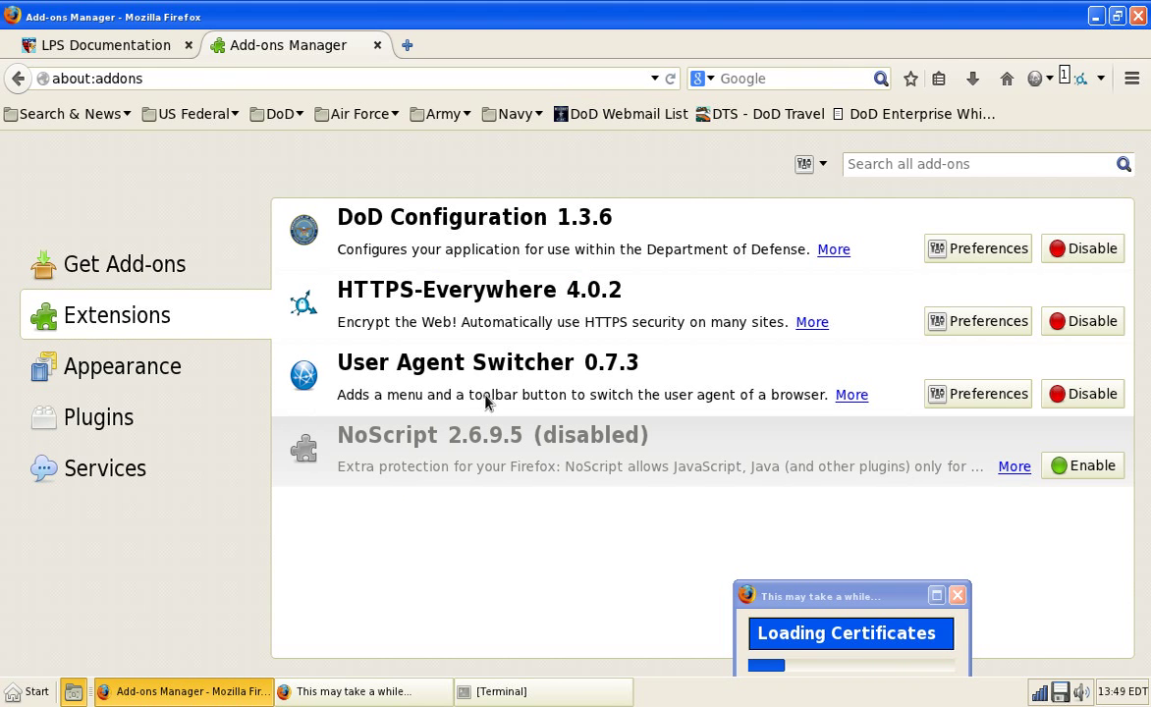
{"action": "left_click", "coordinate": [595, 477]}
{"action": "left_click", "coordinate": [609, 388]}
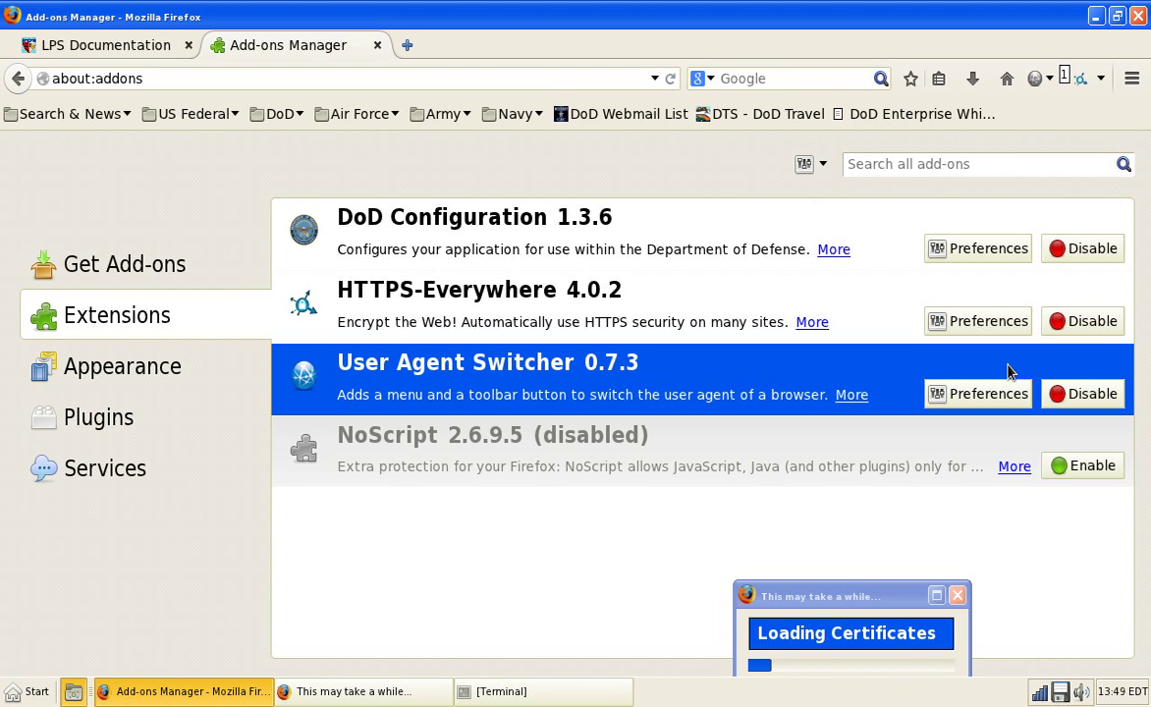
{"action": "left_click", "coordinate": [999, 394]}
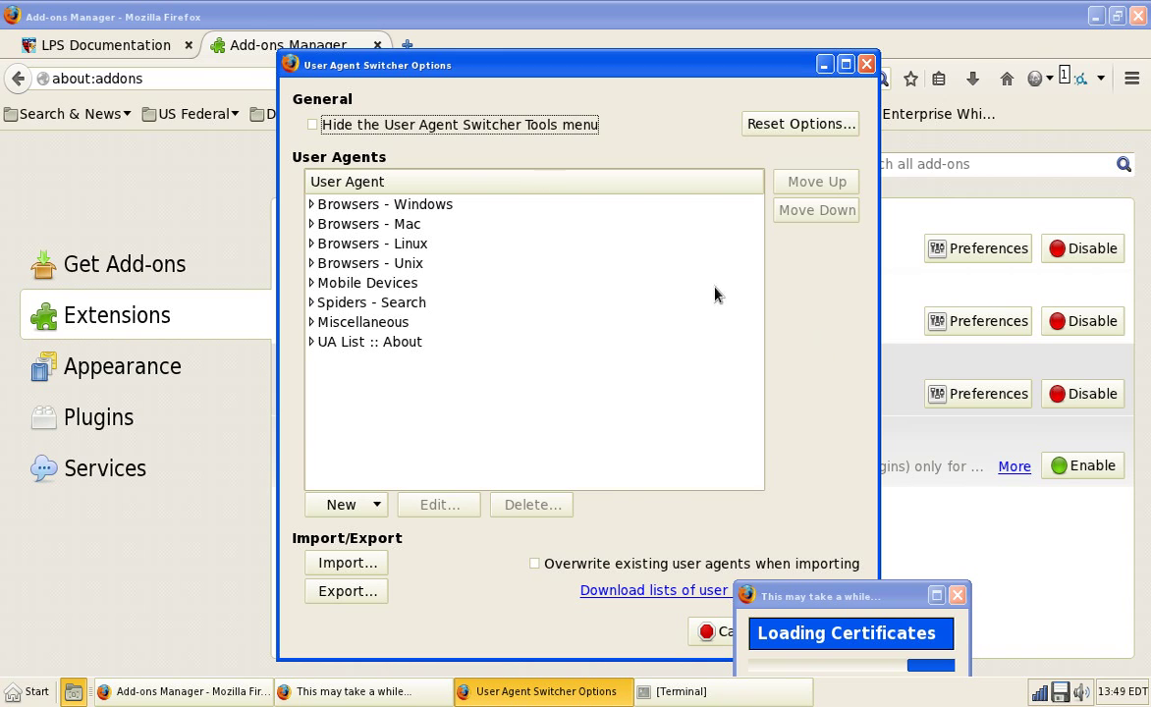
{"action": "left_click", "coordinate": [865, 65]}
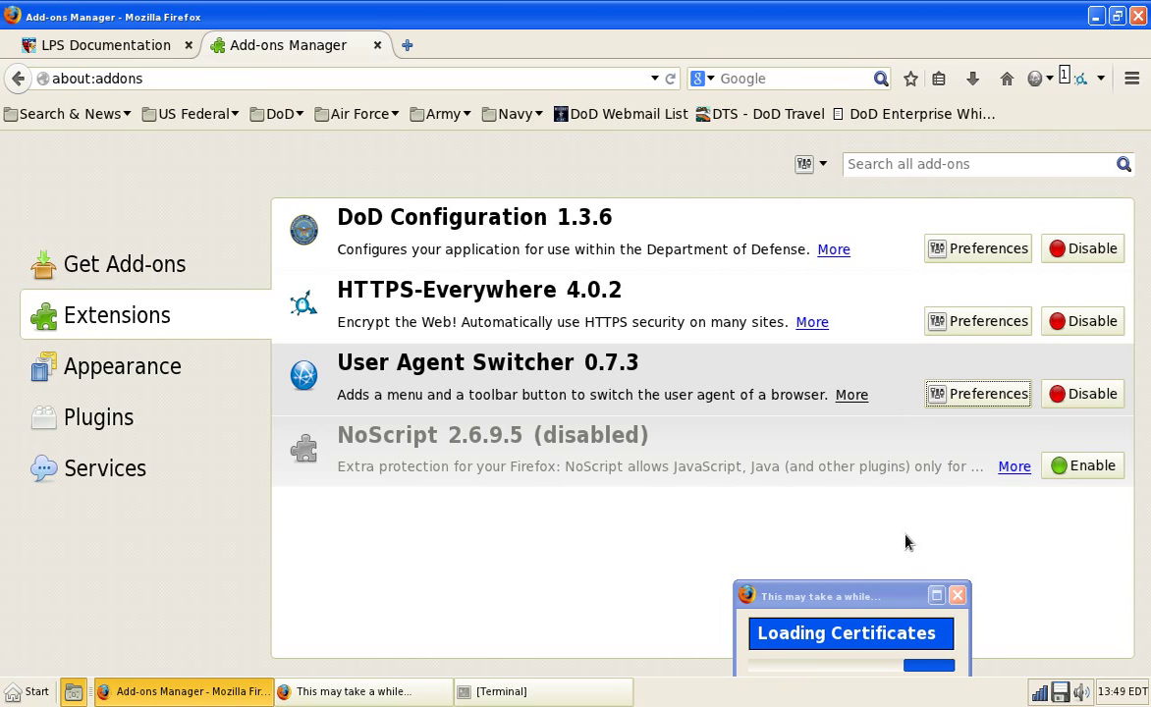
{"action": "left_click", "coordinate": [108, 363]}
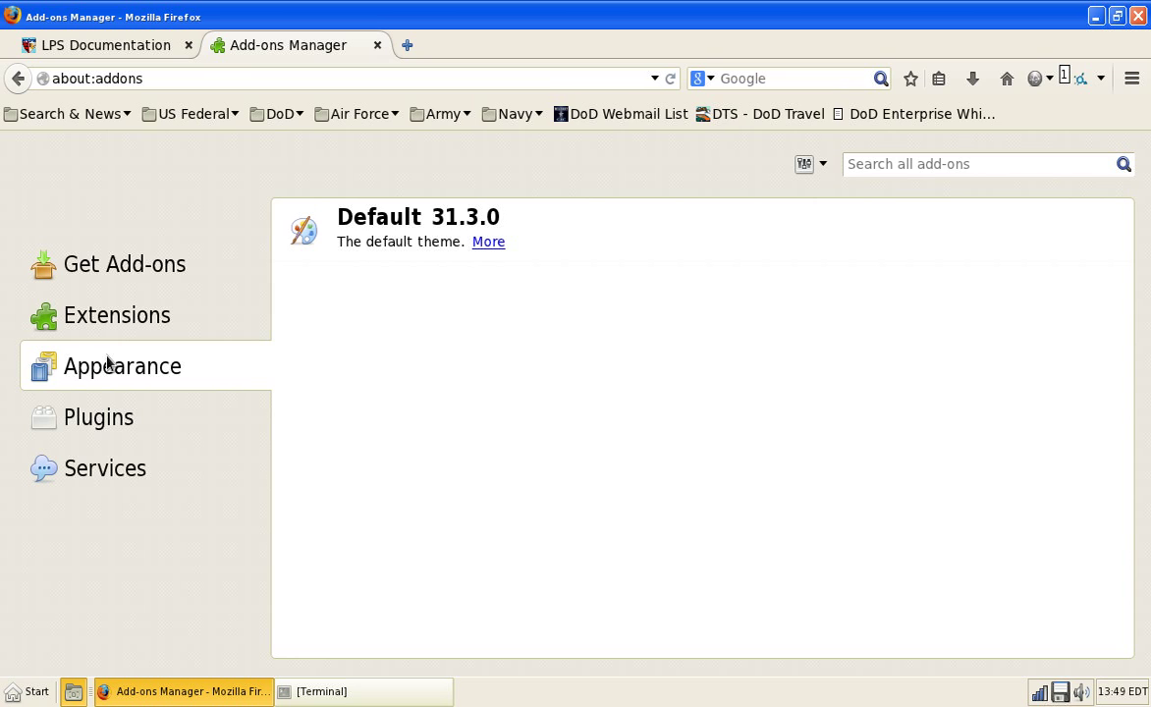
Step: Inspect the Java, LibreOffice and Shockwave Flash plugins, then view the empty Services category
{"action": "left_click", "coordinate": [117, 420]}
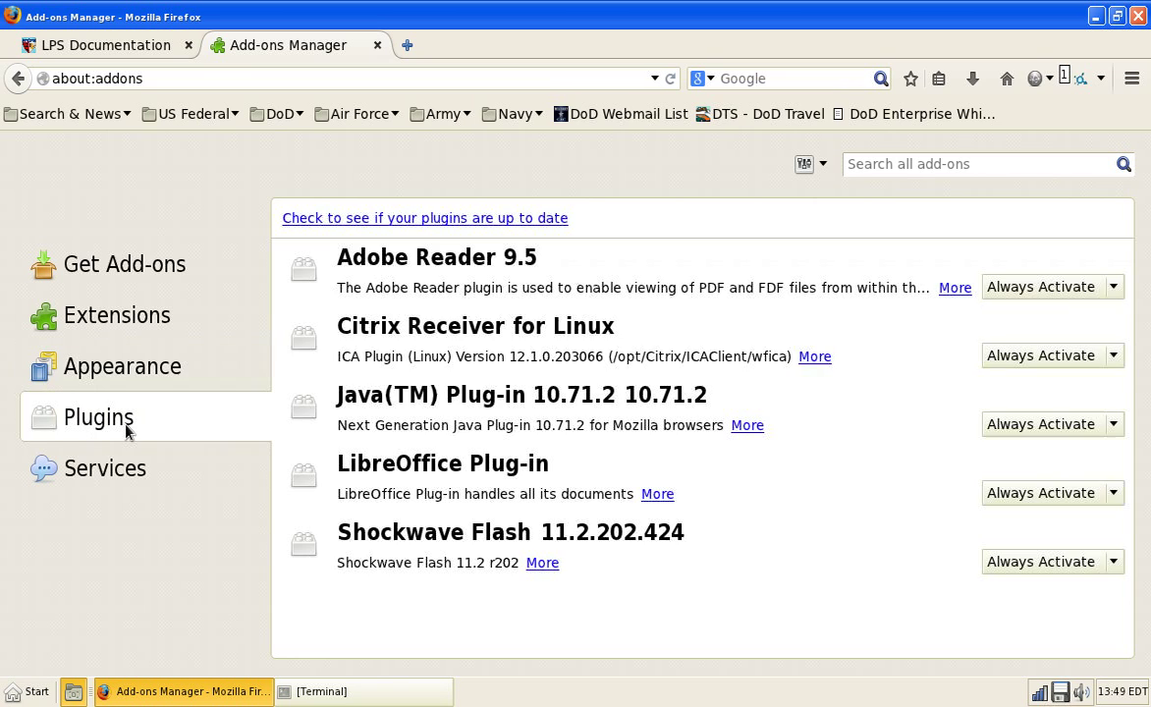
{"action": "left_click", "coordinate": [566, 400]}
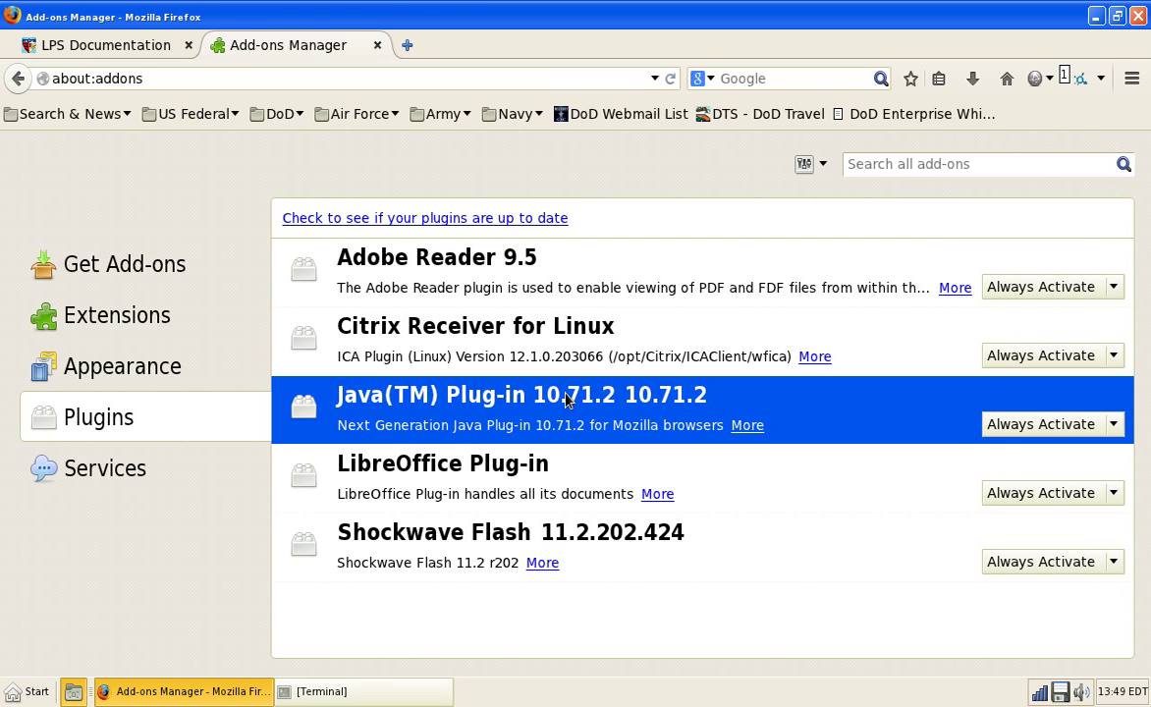
{"action": "left_click", "coordinate": [511, 478]}
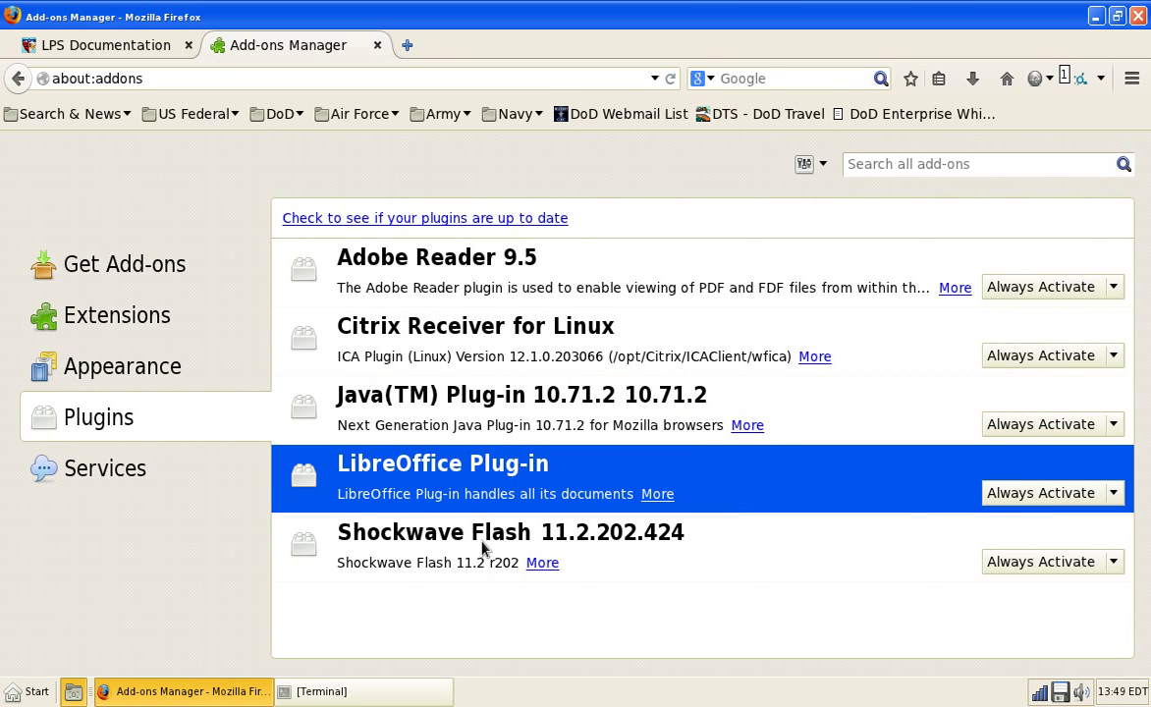
{"action": "left_click", "coordinate": [438, 575]}
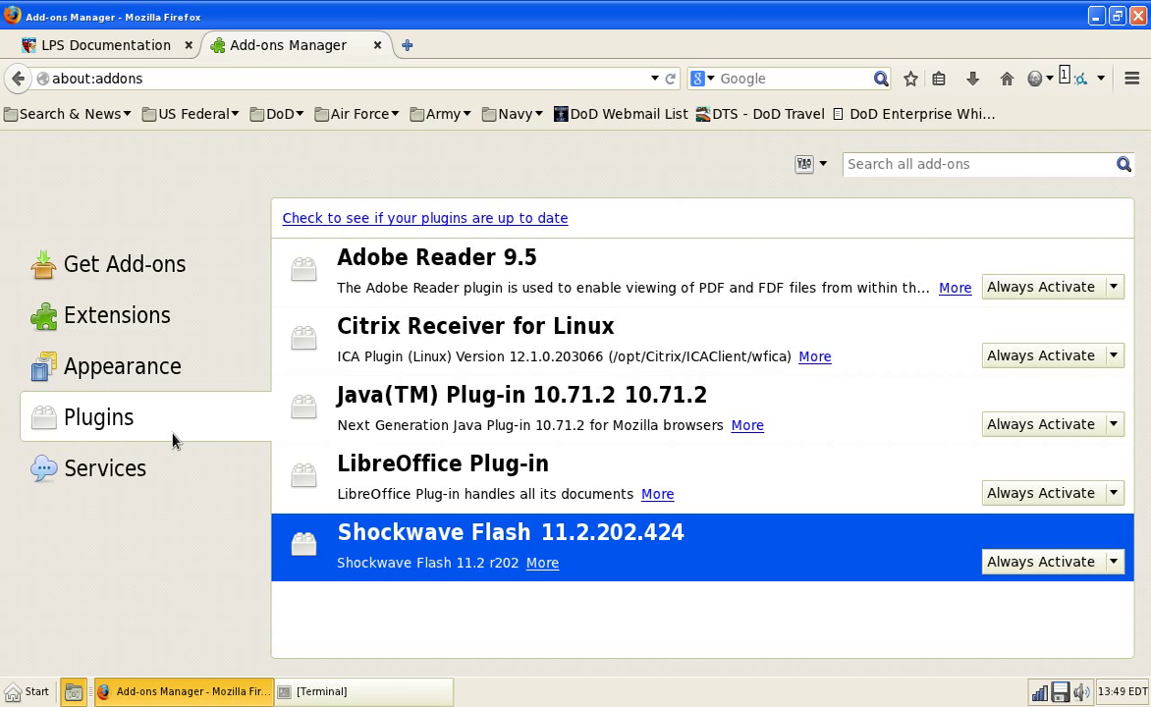
{"action": "left_click", "coordinate": [161, 463]}
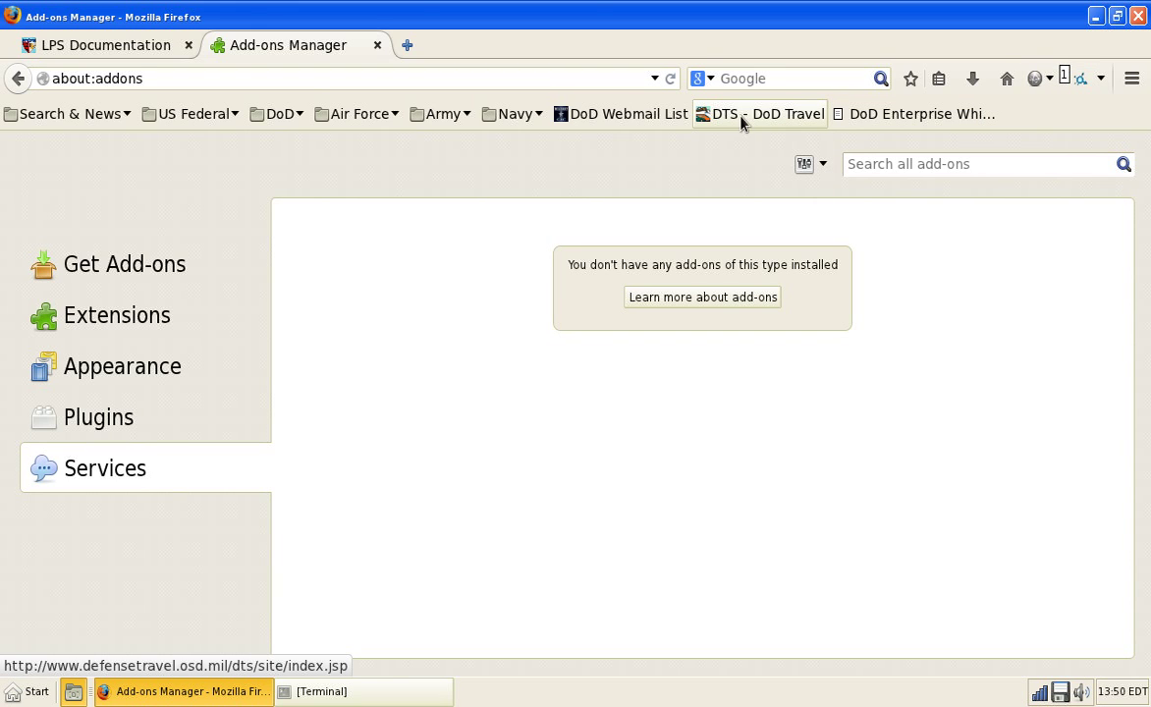
Step: Open the DoD Webmail List bookmark in a new tab, scroll through it, and show the Navy folder
{"action": "right_click", "coordinate": [607, 115]}
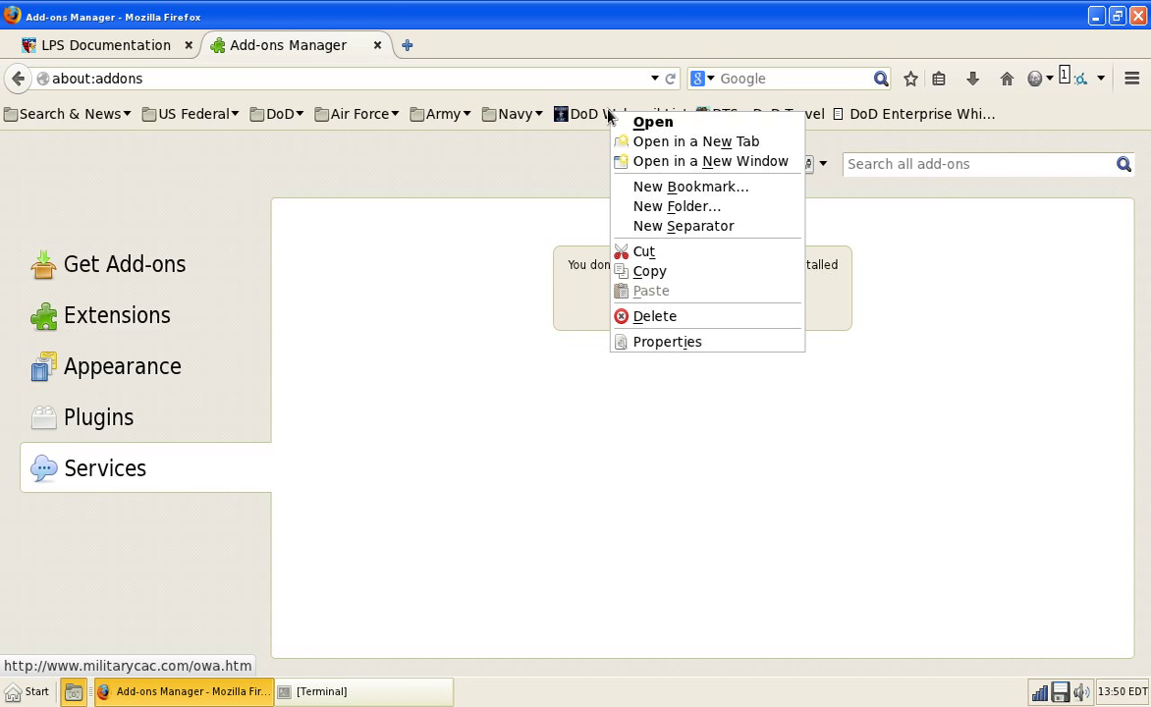
{"action": "left_click", "coordinate": [648, 141]}
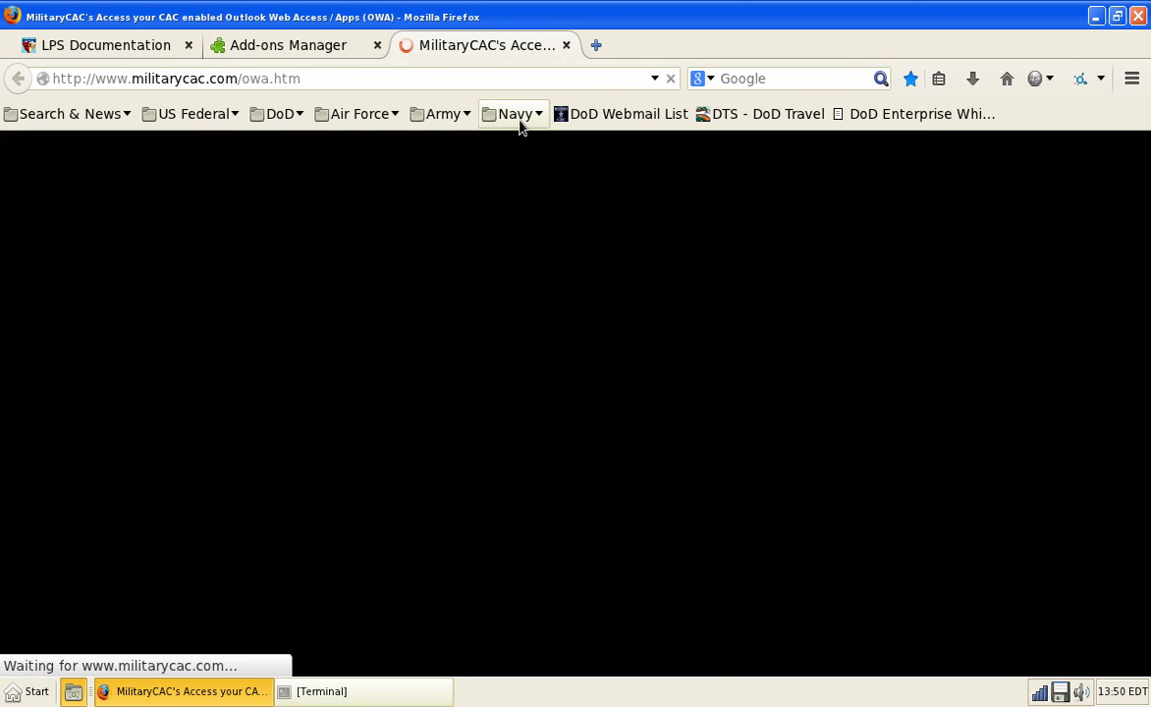
{"action": "scroll", "coordinate": [440, 403], "scroll_direction": "down", "scroll_amount": 8}
{"action": "scroll", "coordinate": [441, 403], "scroll_direction": "down", "scroll_amount": 20}
{"action": "scroll", "coordinate": [441, 403], "scroll_direction": "up", "scroll_amount": 20}
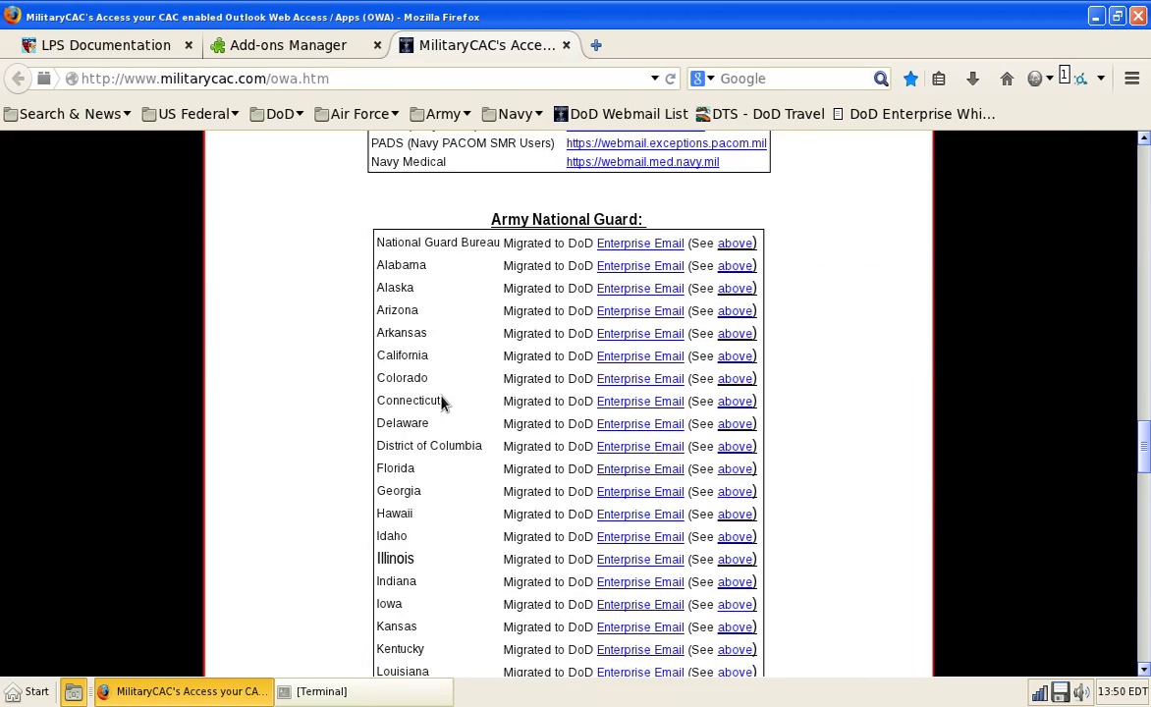
{"action": "scroll", "coordinate": [440, 401], "scroll_direction": "up", "scroll_amount": 10}
{"action": "scroll", "coordinate": [442, 397], "scroll_direction": "up", "scroll_amount": 10}
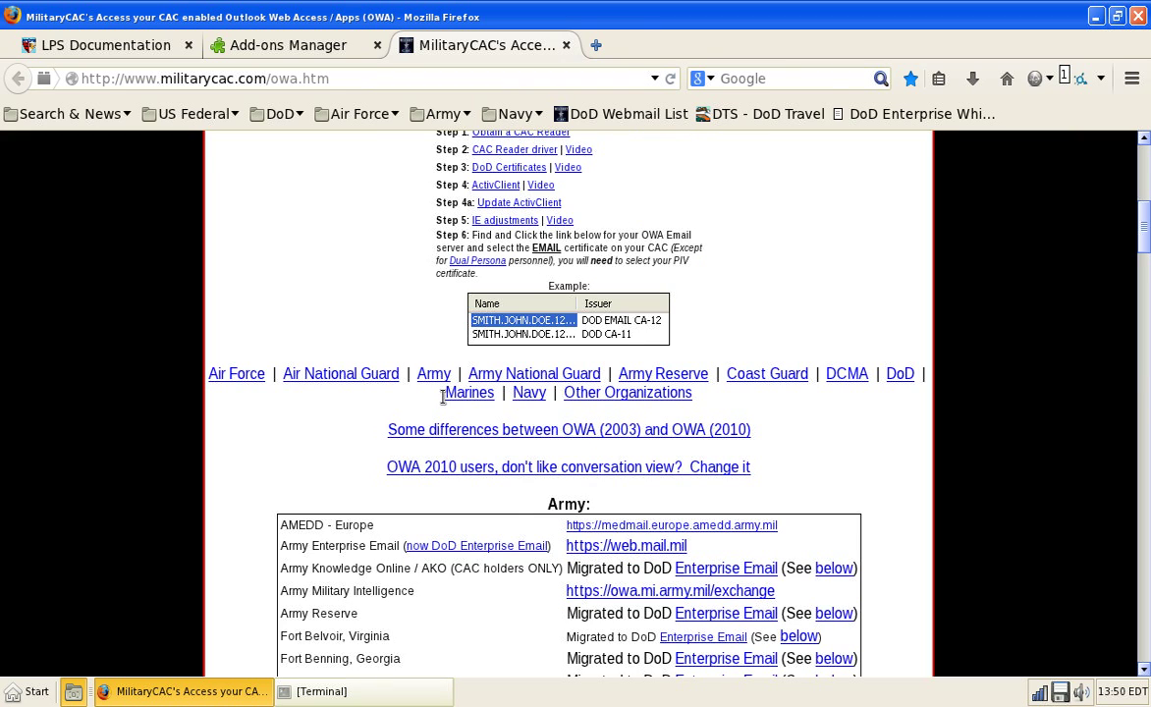
{"action": "scroll", "coordinate": [443, 398], "scroll_direction": "up", "scroll_amount": 10}
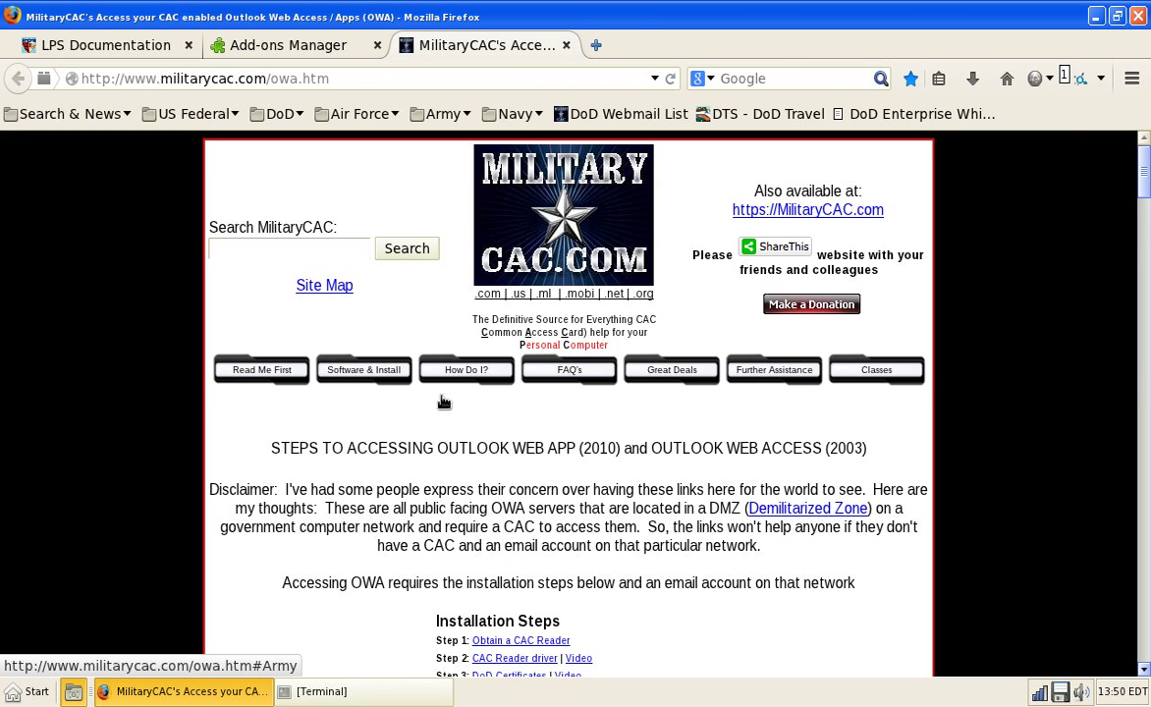
{"action": "scroll", "coordinate": [442, 401], "scroll_direction": "down", "scroll_amount": 10}
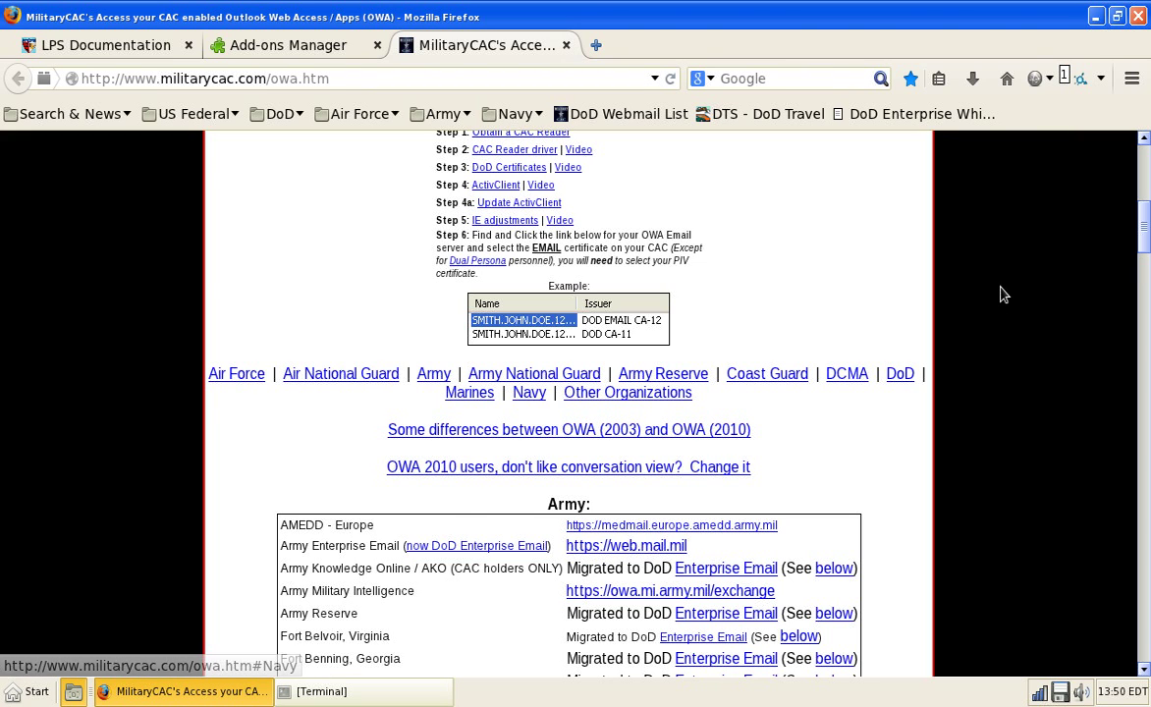
{"action": "scroll", "coordinate": [919, 270], "scroll_direction": "up", "scroll_amount": 6}
{"action": "scroll", "coordinate": [1049, 200], "scroll_direction": "down", "scroll_amount": 2}
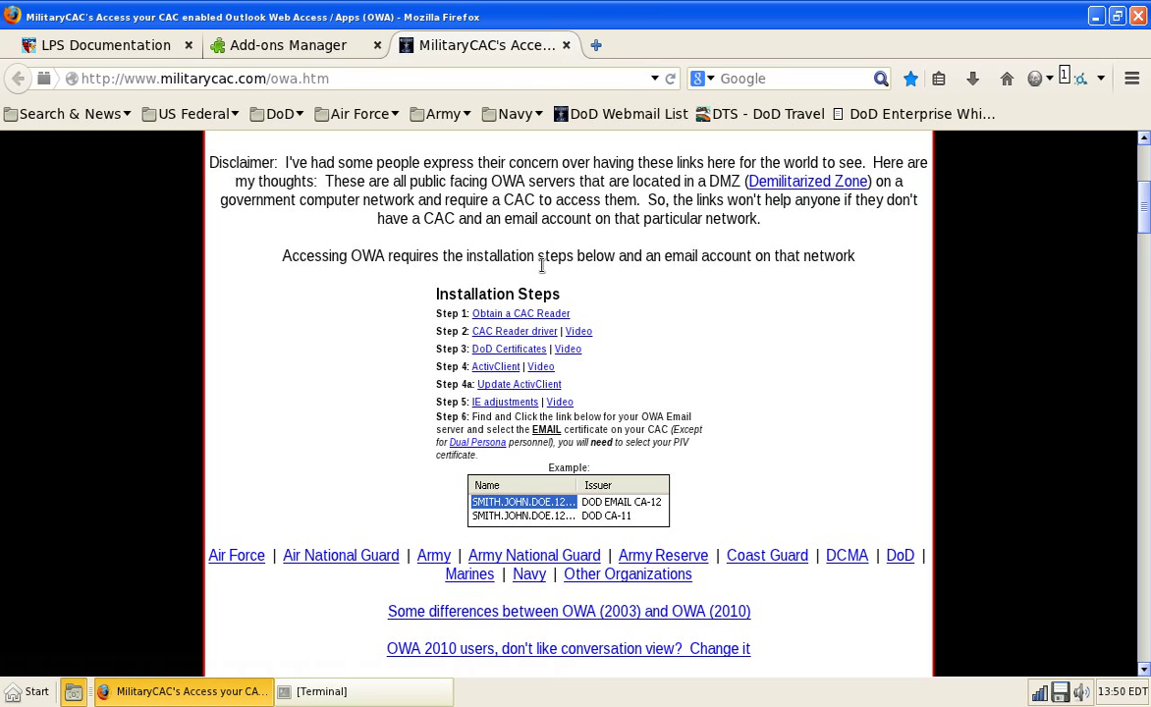
{"action": "left_click", "coordinate": [511, 114]}
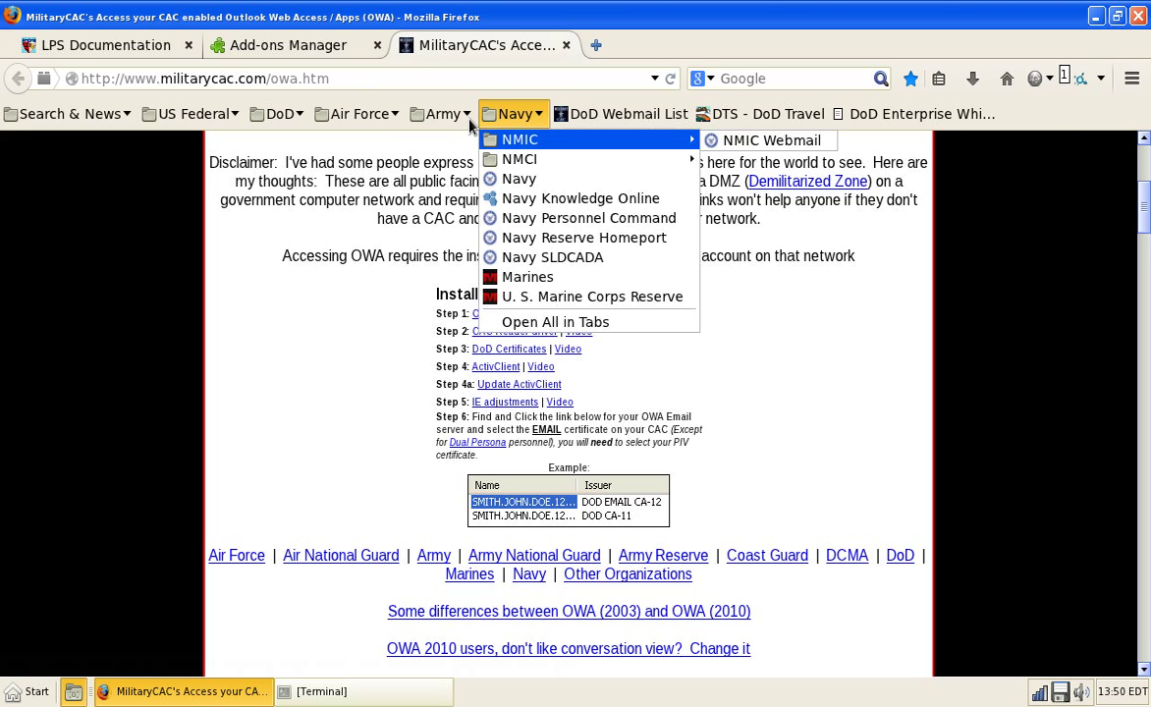
Step: Load Army Knowledge Online from the Army bookmark folder
{"action": "mouse_move", "coordinate": [457, 116]}
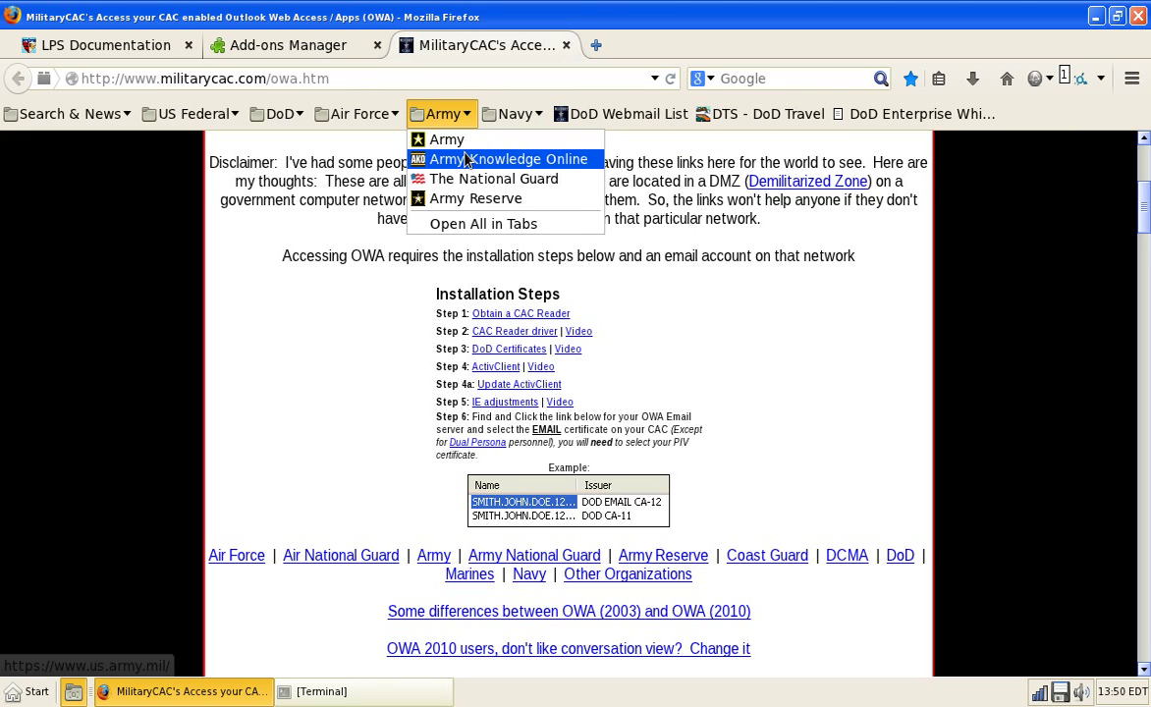
{"action": "left_click", "coordinate": [466, 159]}
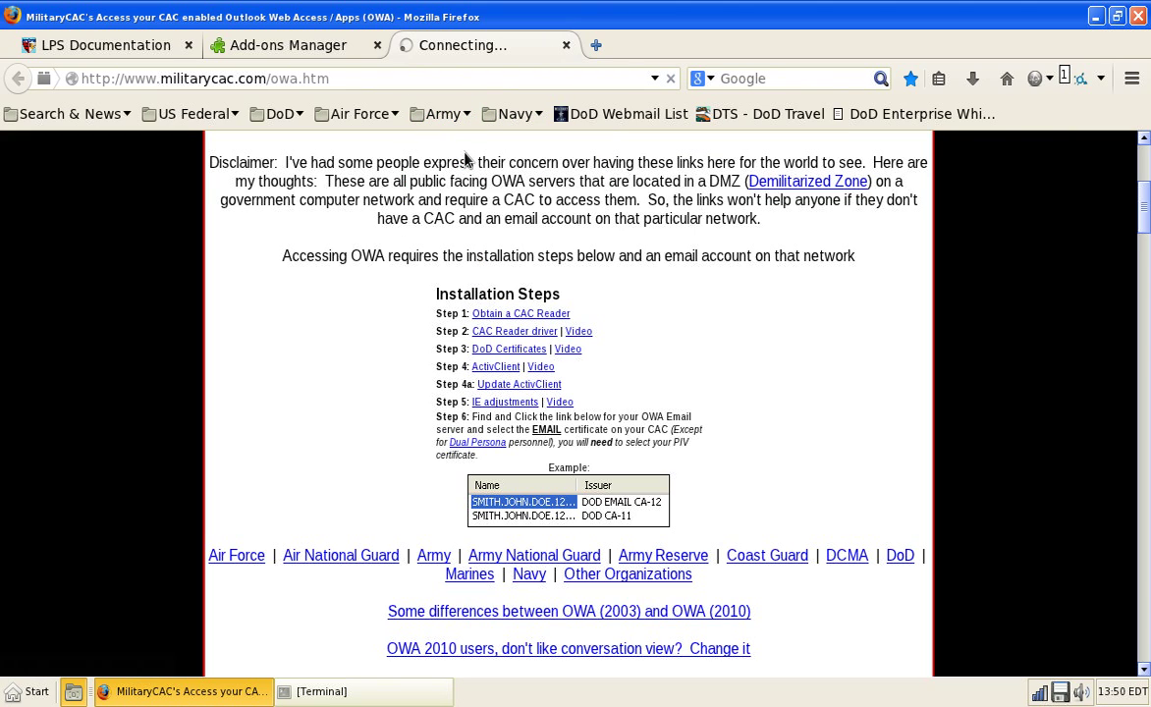
{"action": "left_click", "coordinate": [446, 116]}
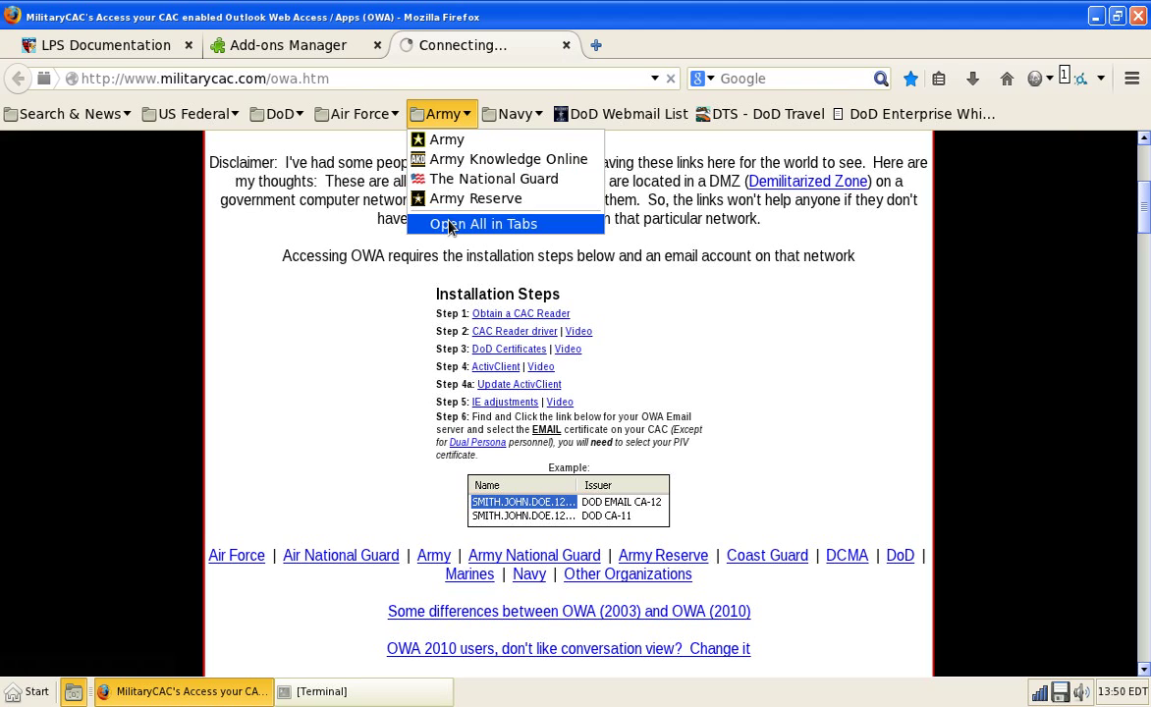
Step: Open Military Times from the Search & News folder in a new tab
{"action": "mouse_move", "coordinate": [364, 114]}
{"action": "mouse_move", "coordinate": [371, 143]}
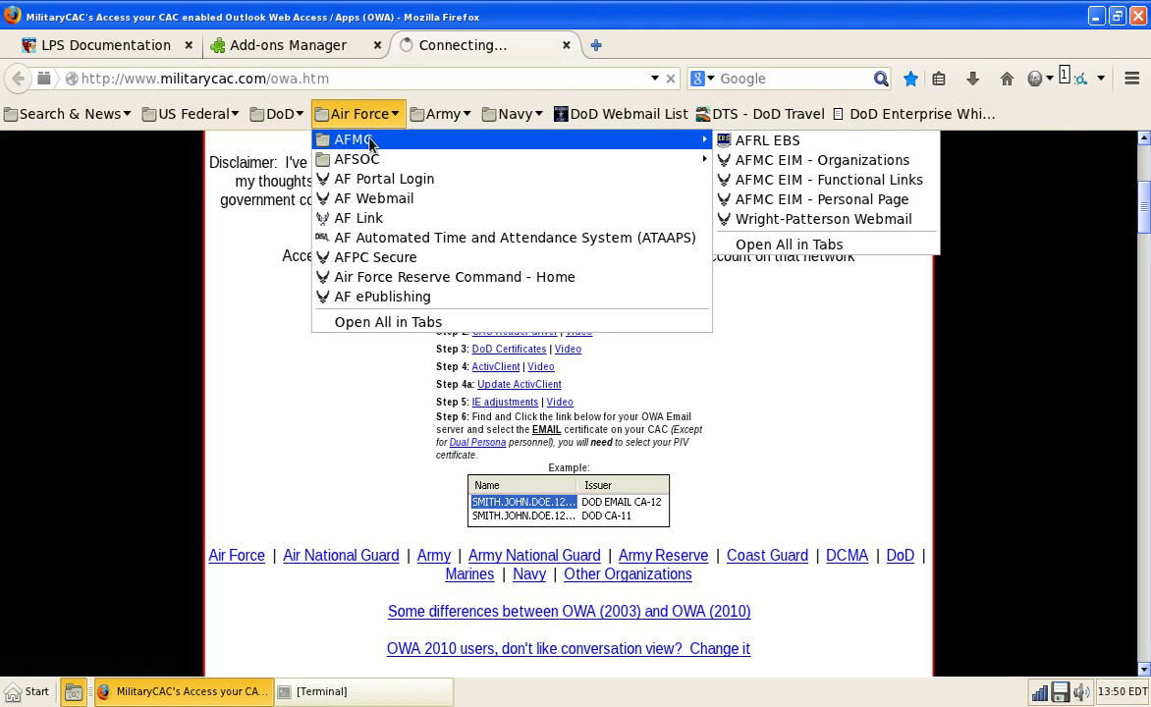
{"action": "mouse_move", "coordinate": [283, 113]}
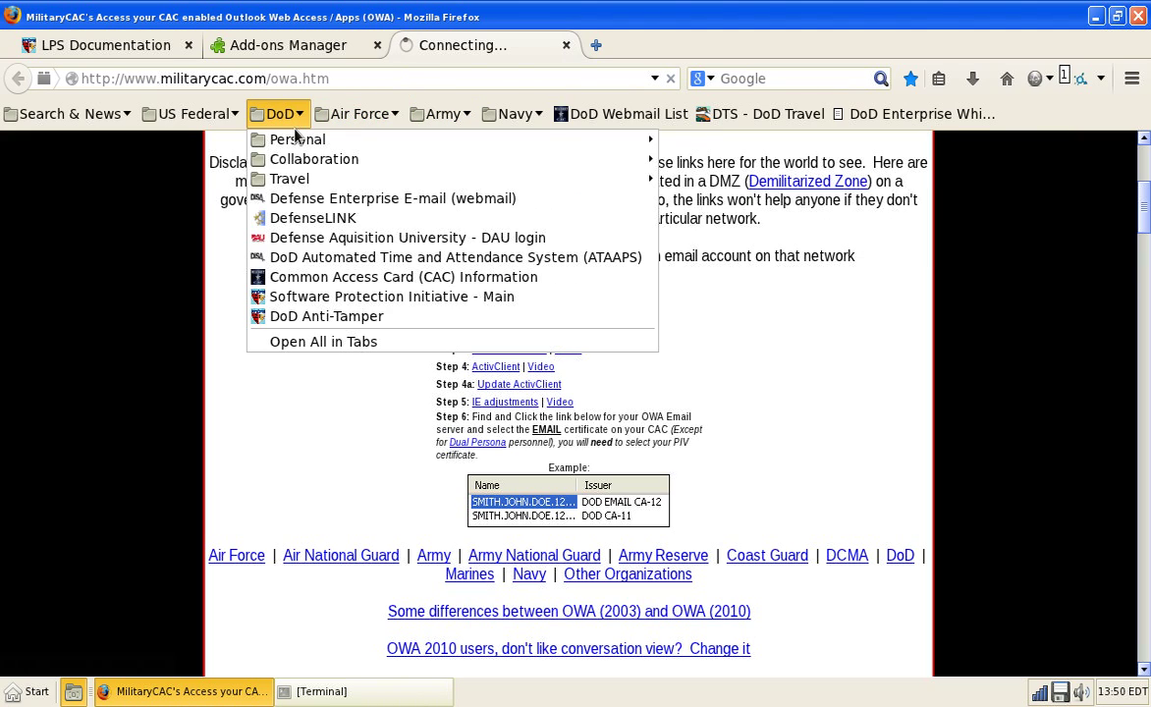
{"action": "mouse_move", "coordinate": [303, 162]}
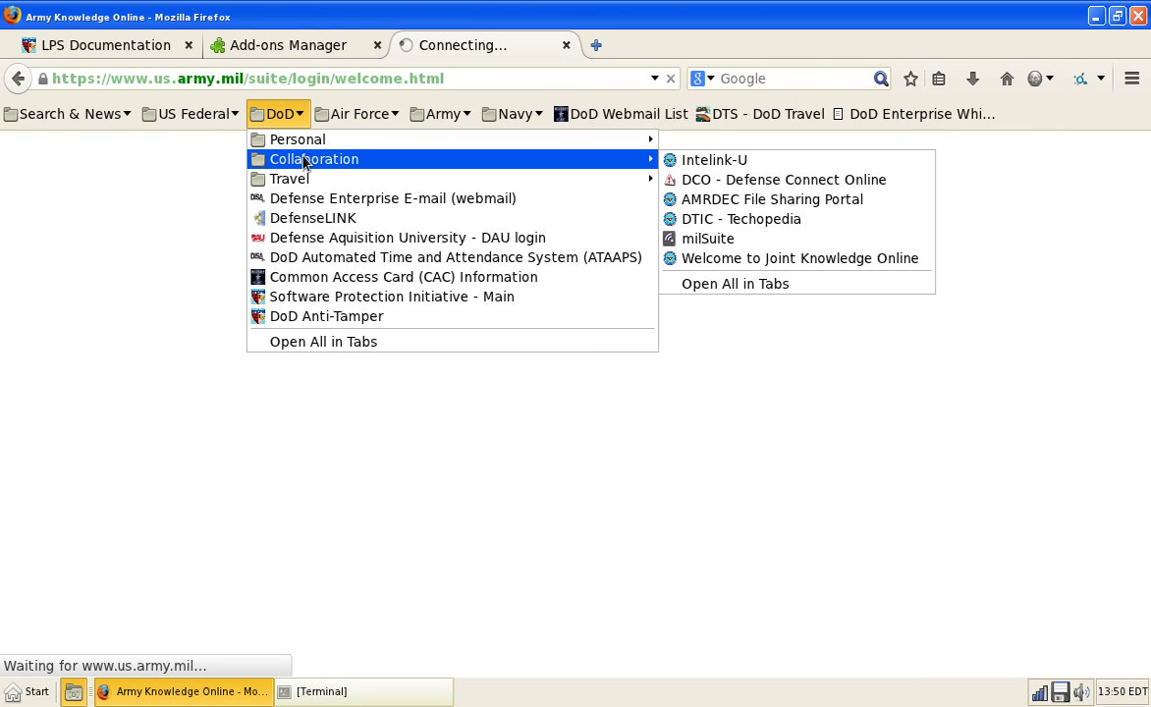
{"action": "mouse_move", "coordinate": [217, 110]}
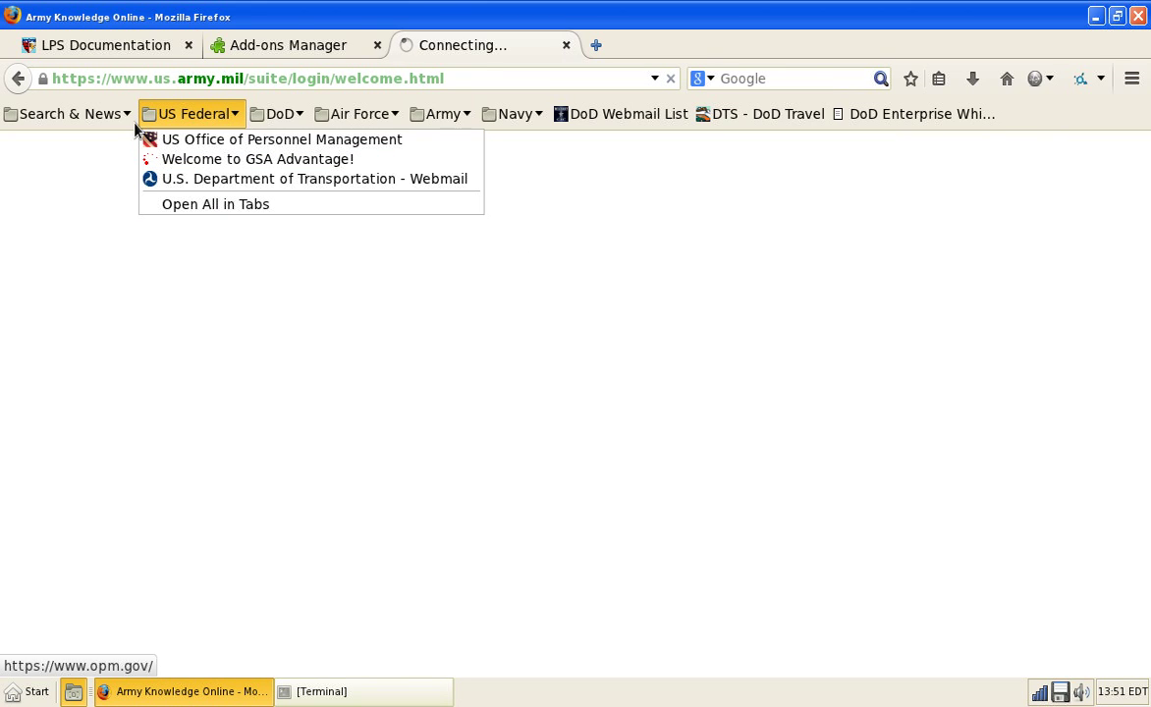
{"action": "mouse_move", "coordinate": [122, 121]}
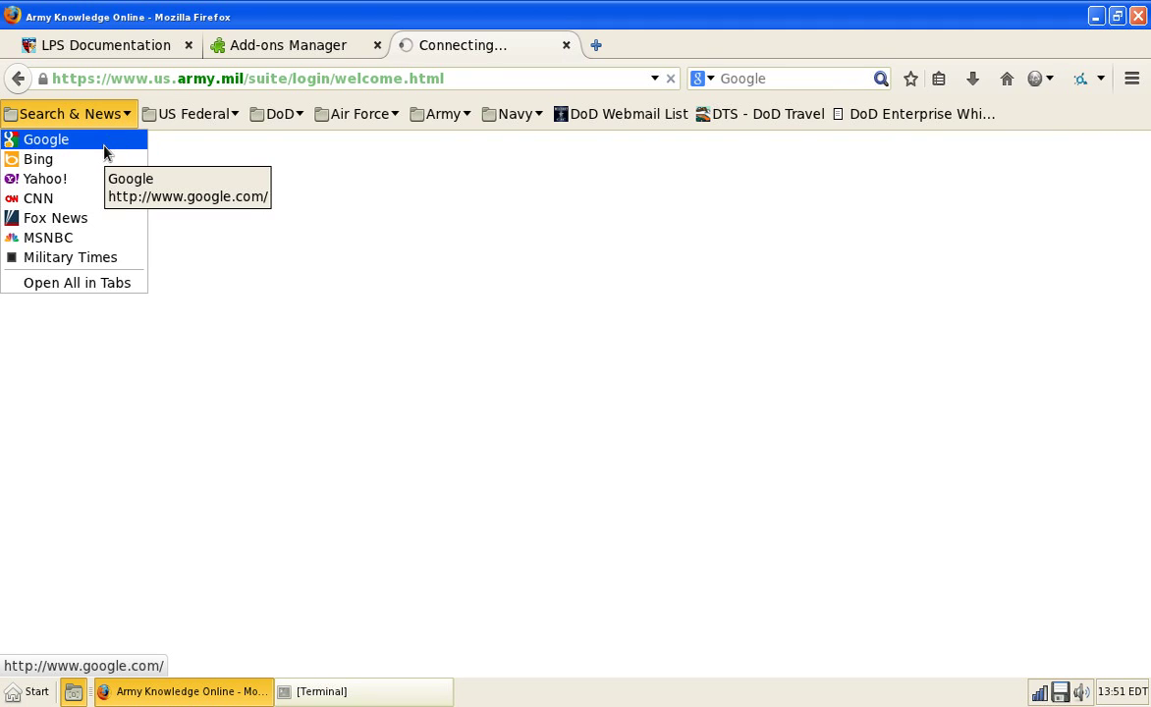
{"action": "right_click", "coordinate": [114, 259]}
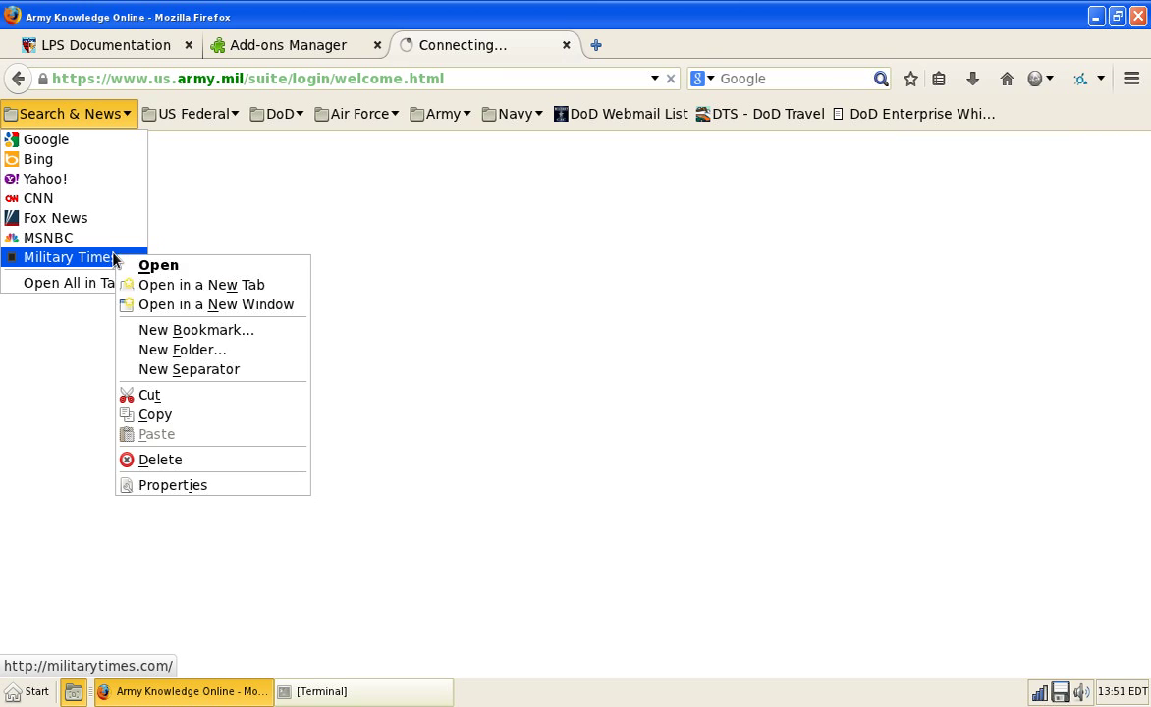
{"action": "left_click", "coordinate": [211, 284]}
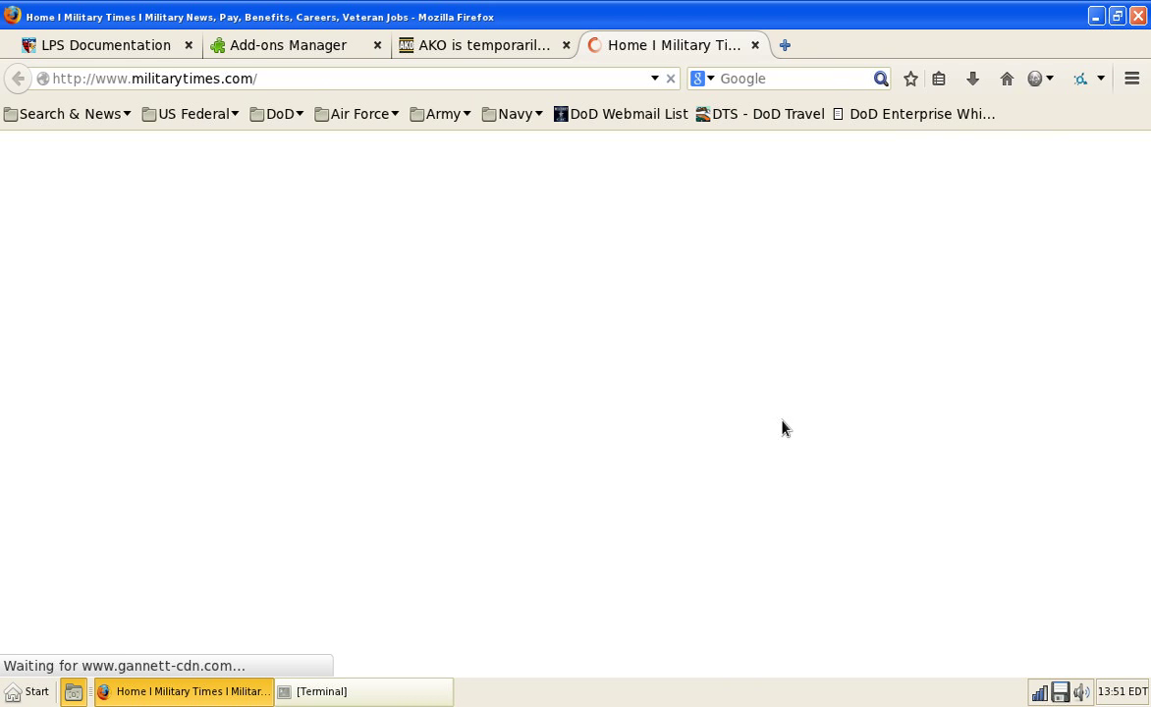
Step: Scroll the Military Times home page down to its footer, then close the Military Times and AKO tabs
{"action": "scroll", "coordinate": [1136, 220], "scroll_direction": "down", "scroll_amount": 2}
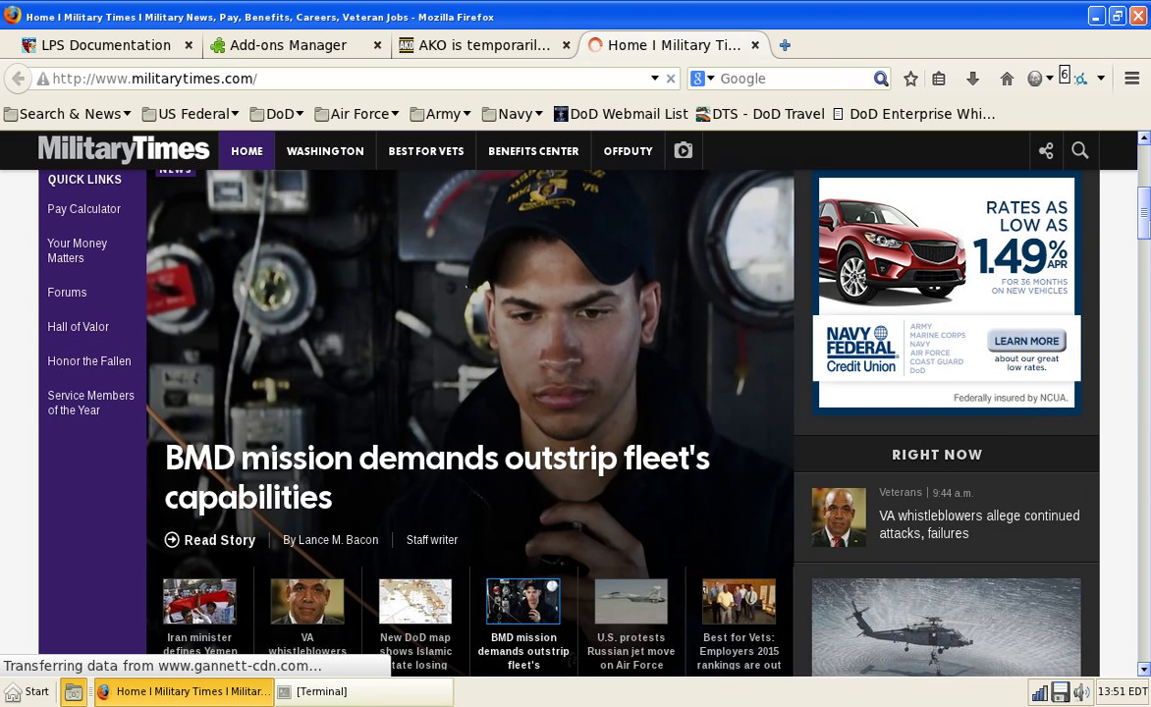
{"action": "left_click_drag", "start_coordinate": [1145, 226], "coordinate": [1140, 334]}
{"action": "scroll", "coordinate": [1129, 360], "scroll_direction": "down", "scroll_amount": 1}
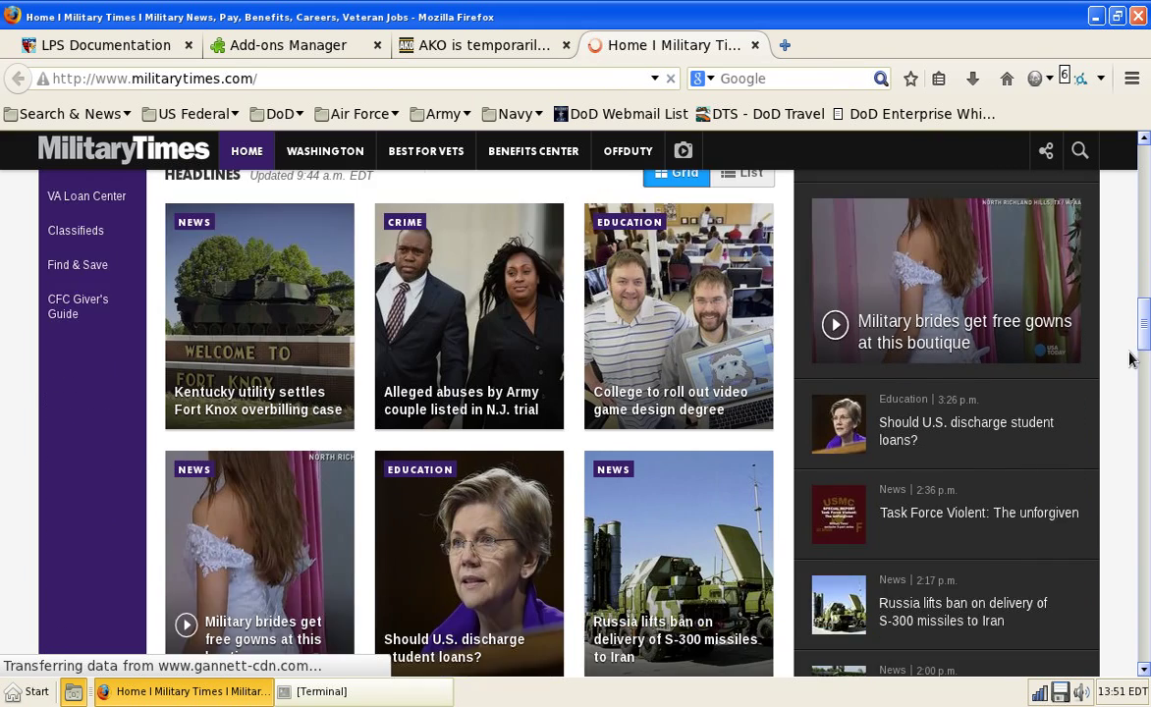
{"action": "scroll", "coordinate": [1129, 360], "scroll_direction": "down", "scroll_amount": 8}
{"action": "scroll", "coordinate": [1129, 359], "scroll_direction": "down", "scroll_amount": 8}
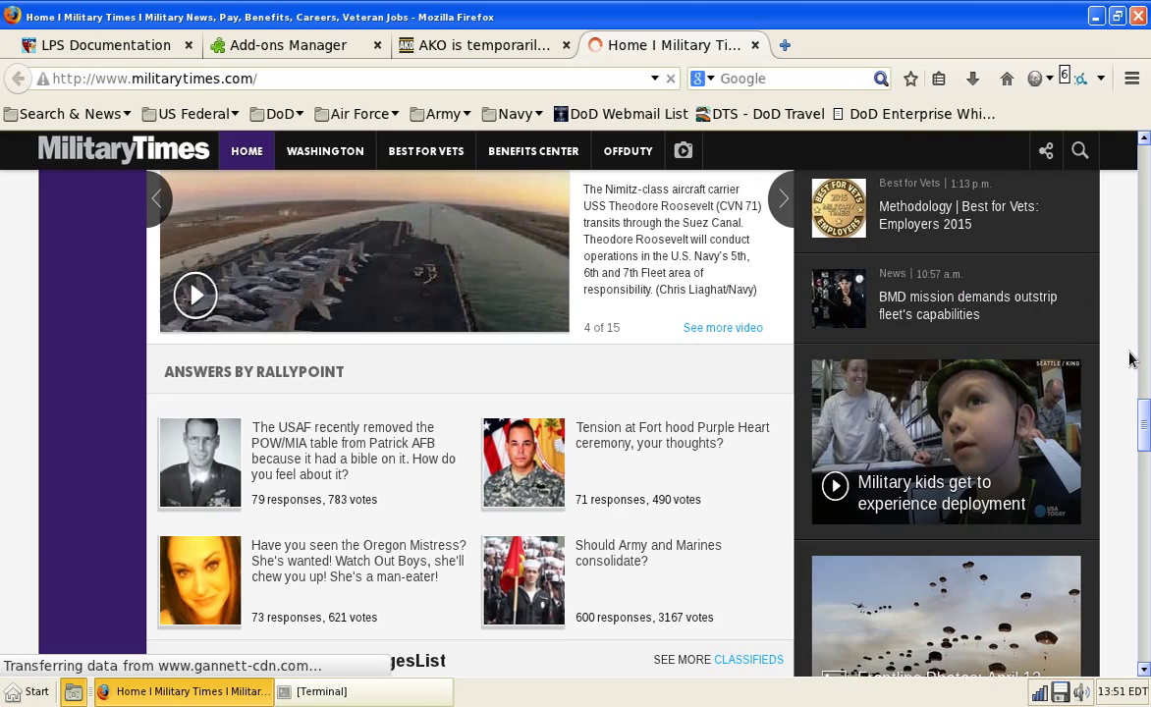
{"action": "scroll", "coordinate": [1129, 359], "scroll_direction": "down", "scroll_amount": 16}
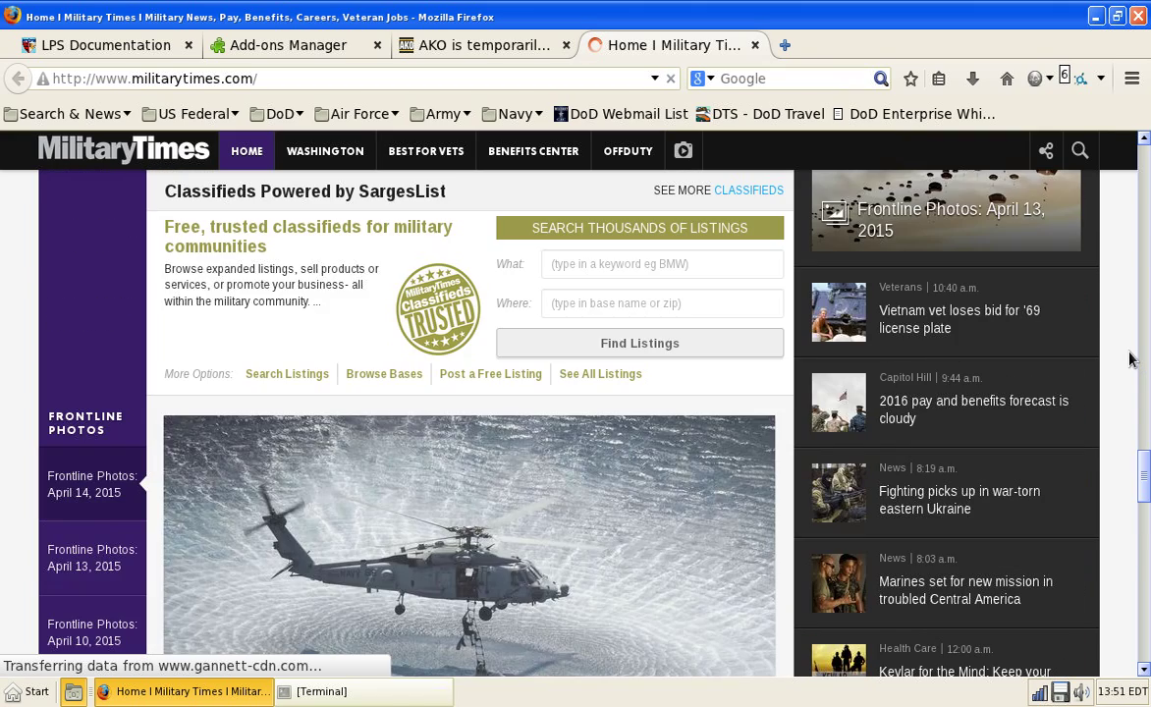
{"action": "scroll", "coordinate": [1129, 359], "scroll_direction": "down", "scroll_amount": 10}
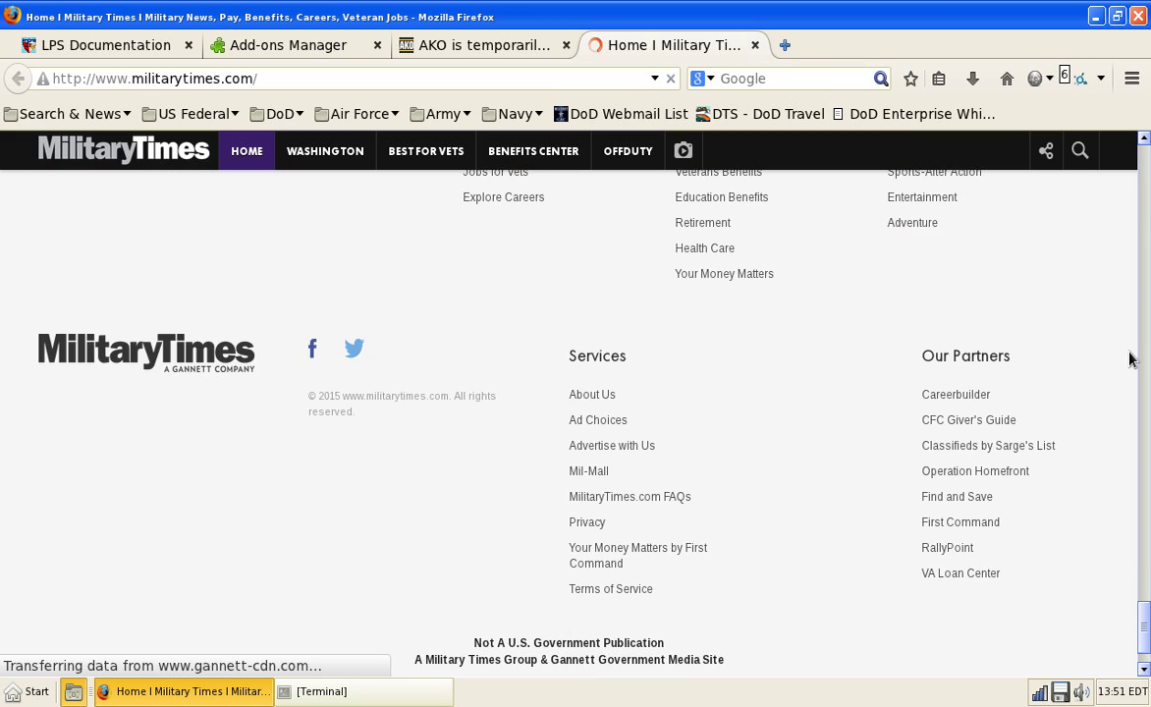
{"action": "key", "text": "ctrl+w"}
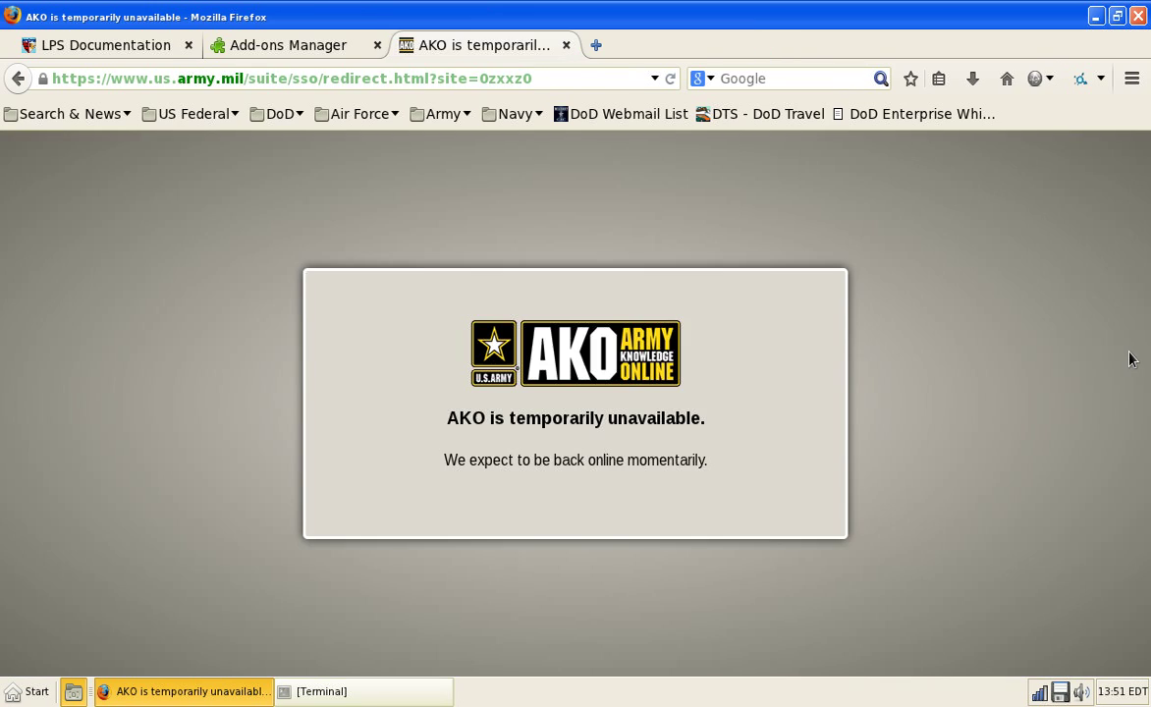
{"action": "key", "text": "ctrl+w"}
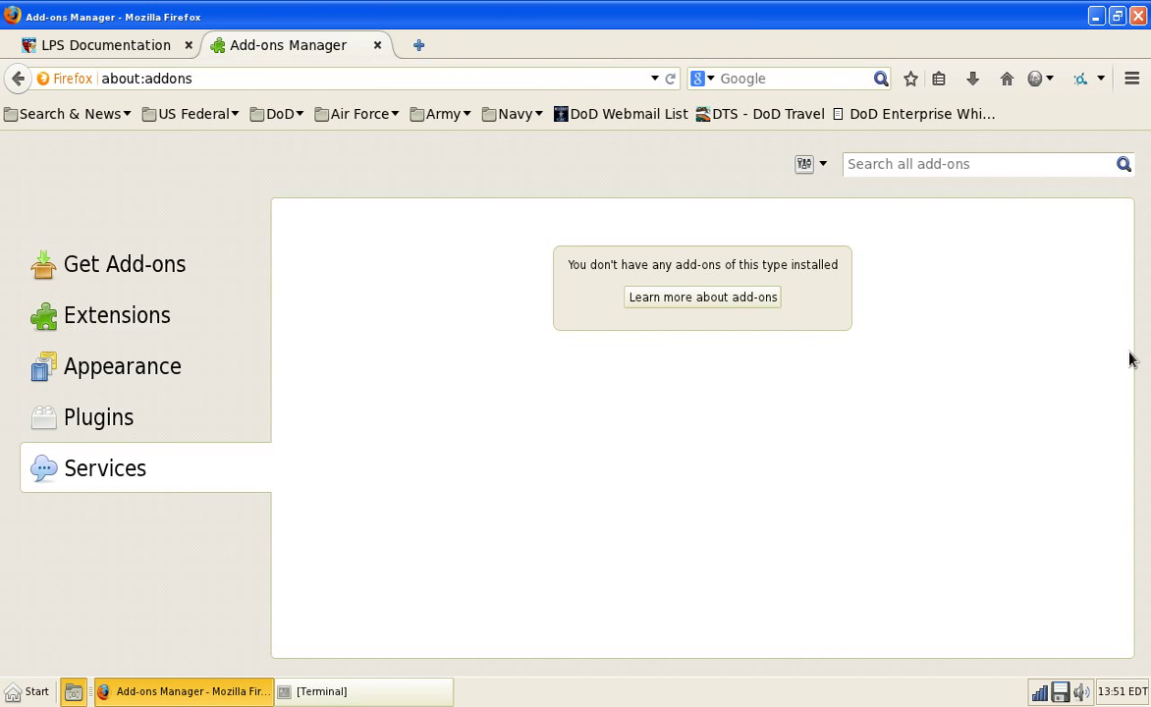
Step: Open Military Times from the bookmarks toolbar, then close its tab
{"action": "left_click", "coordinate": [176, 114]}
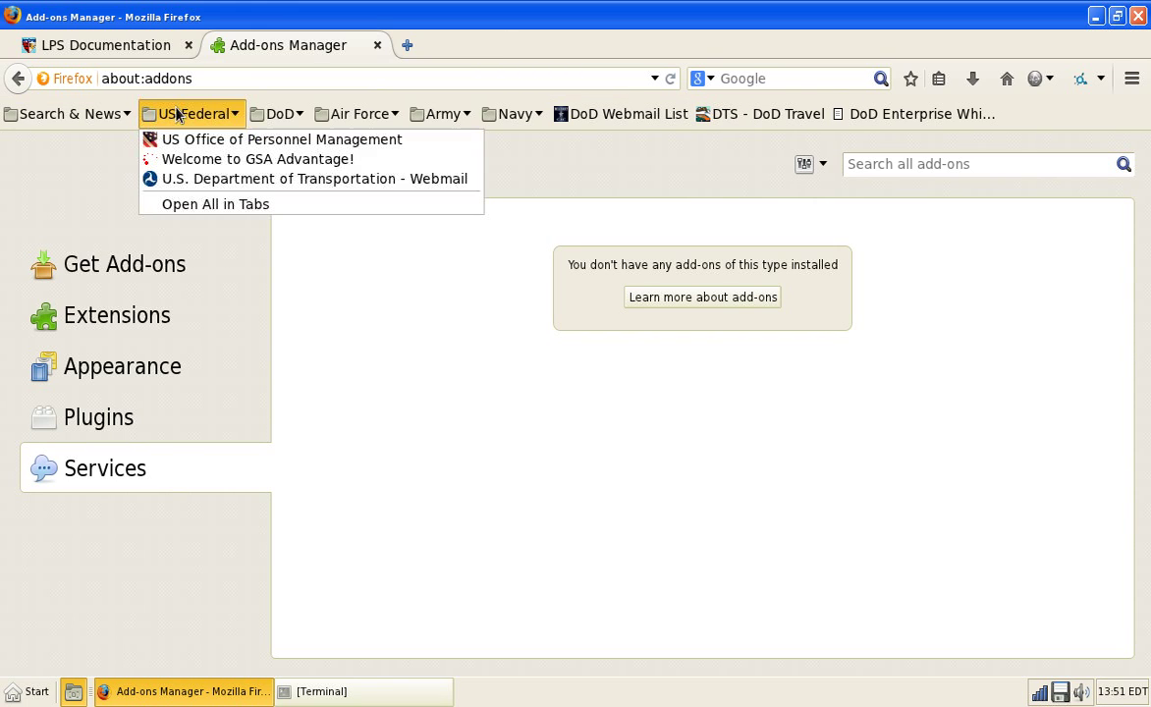
{"action": "mouse_move", "coordinate": [70, 118]}
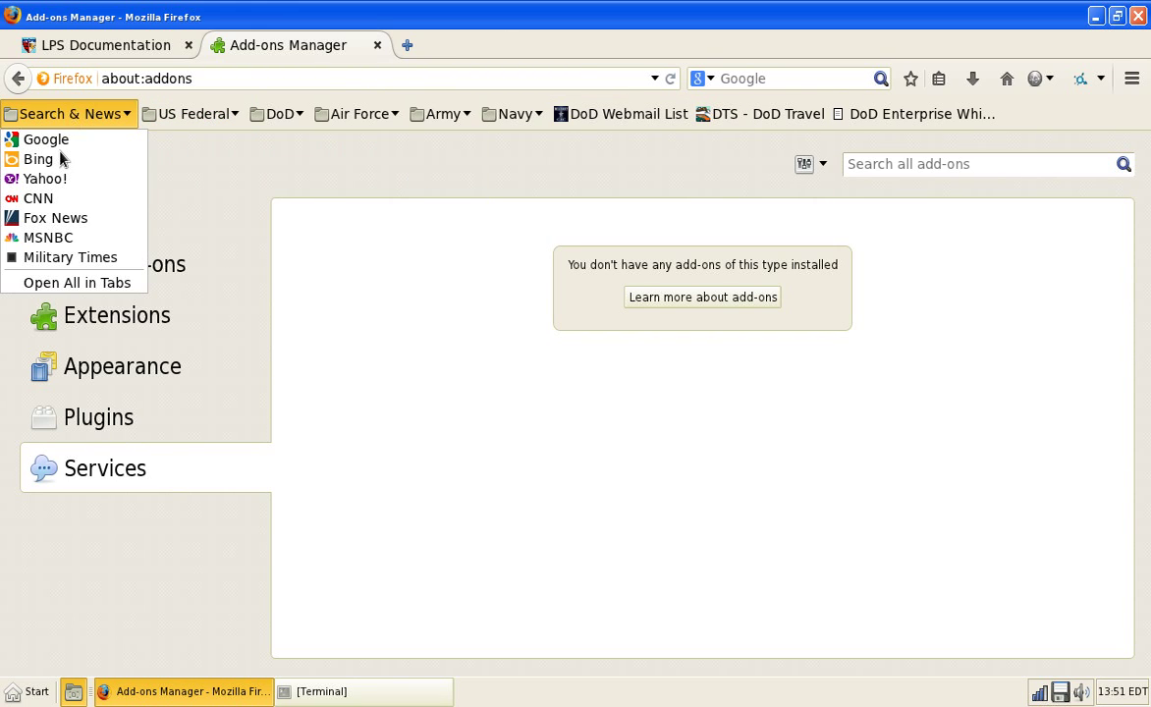
{"action": "left_click", "coordinate": [87, 257]}
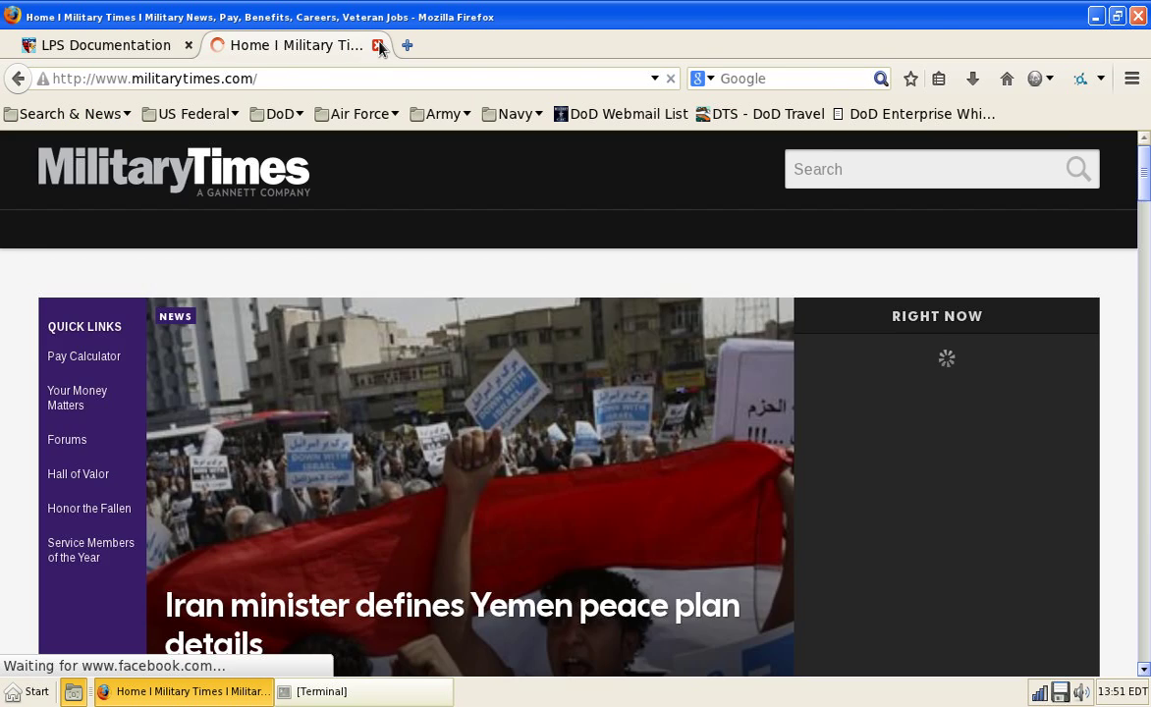
{"action": "left_click", "coordinate": [377, 45]}
Step: Glance at the User Agent Switcher choices, then close Firefox
{"action": "left_click", "coordinate": [1043, 79]}
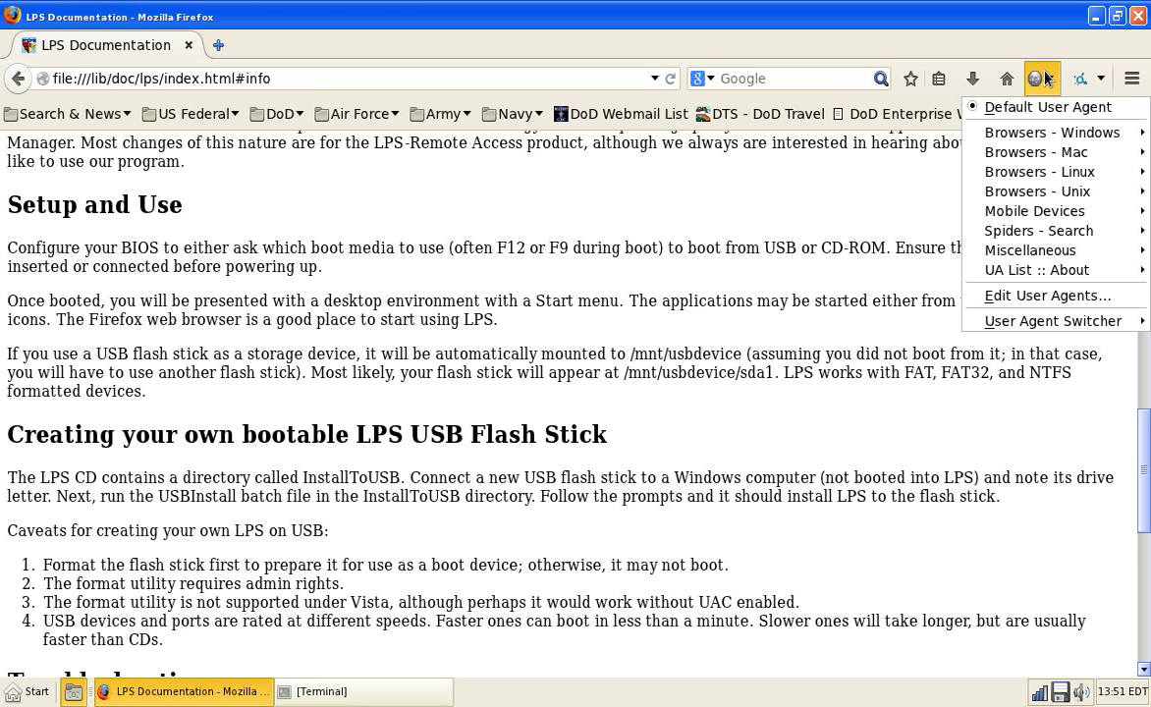
{"action": "left_click", "coordinate": [1042, 79]}
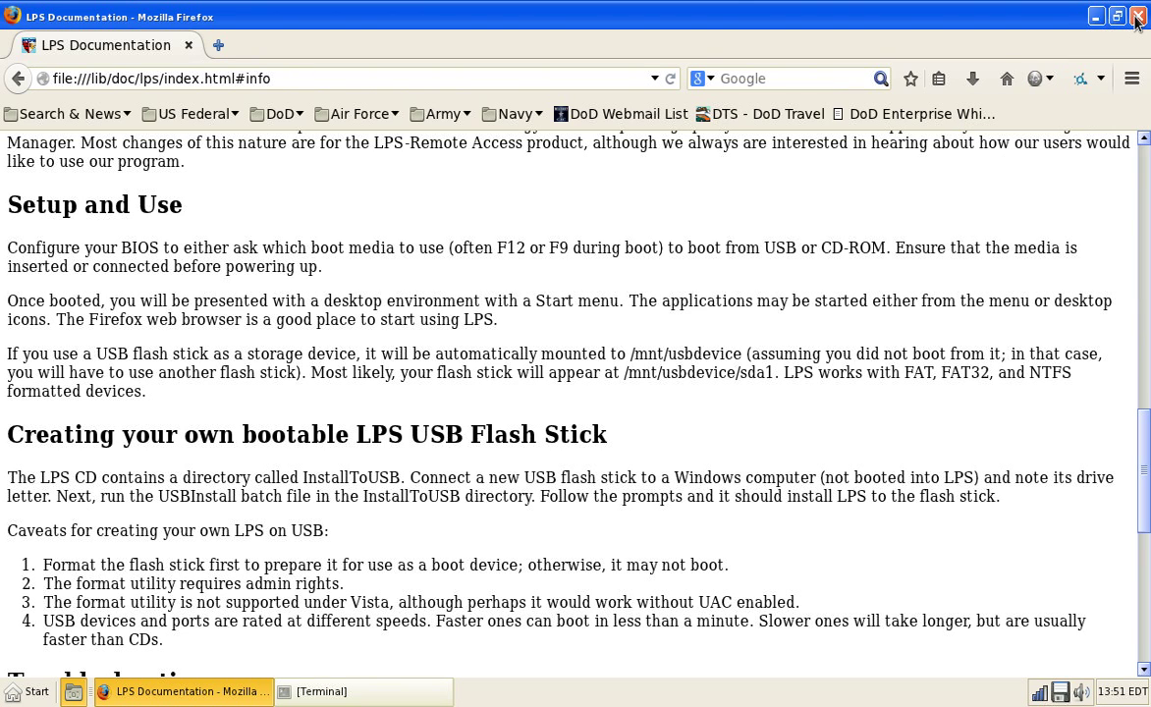
{"action": "left_click", "coordinate": [1139, 16]}
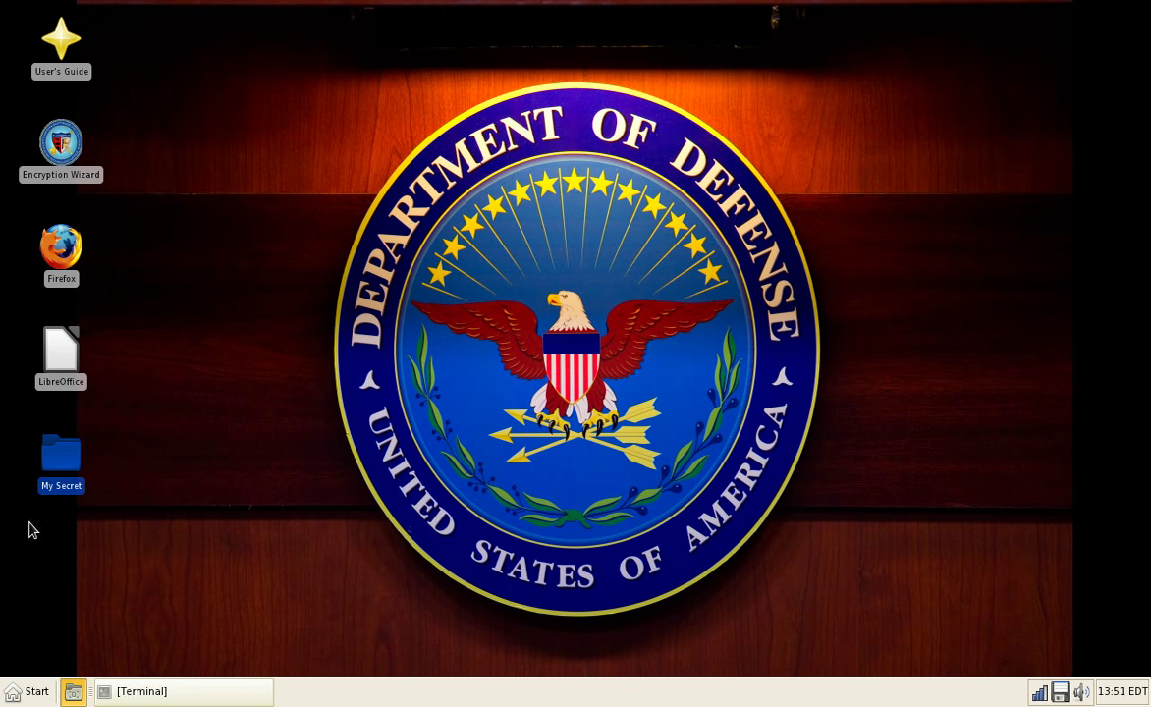
{"action": "left_click", "coordinate": [12, 693]}
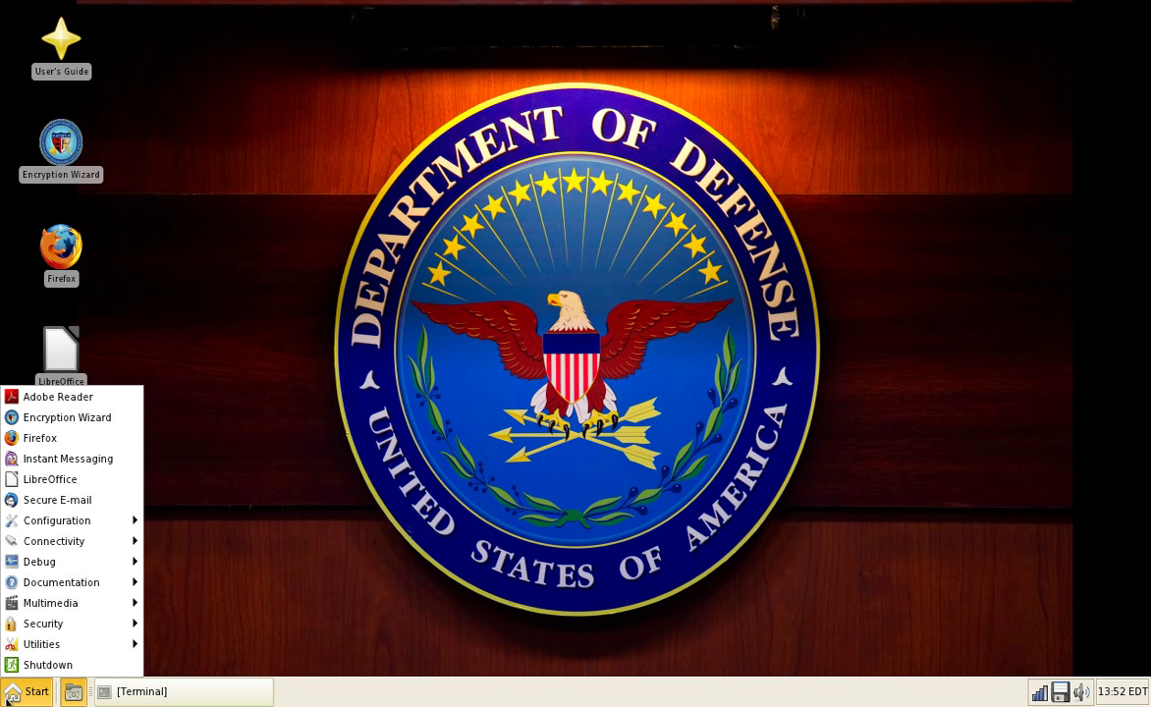
{"action": "left_click", "coordinate": [89, 479]}
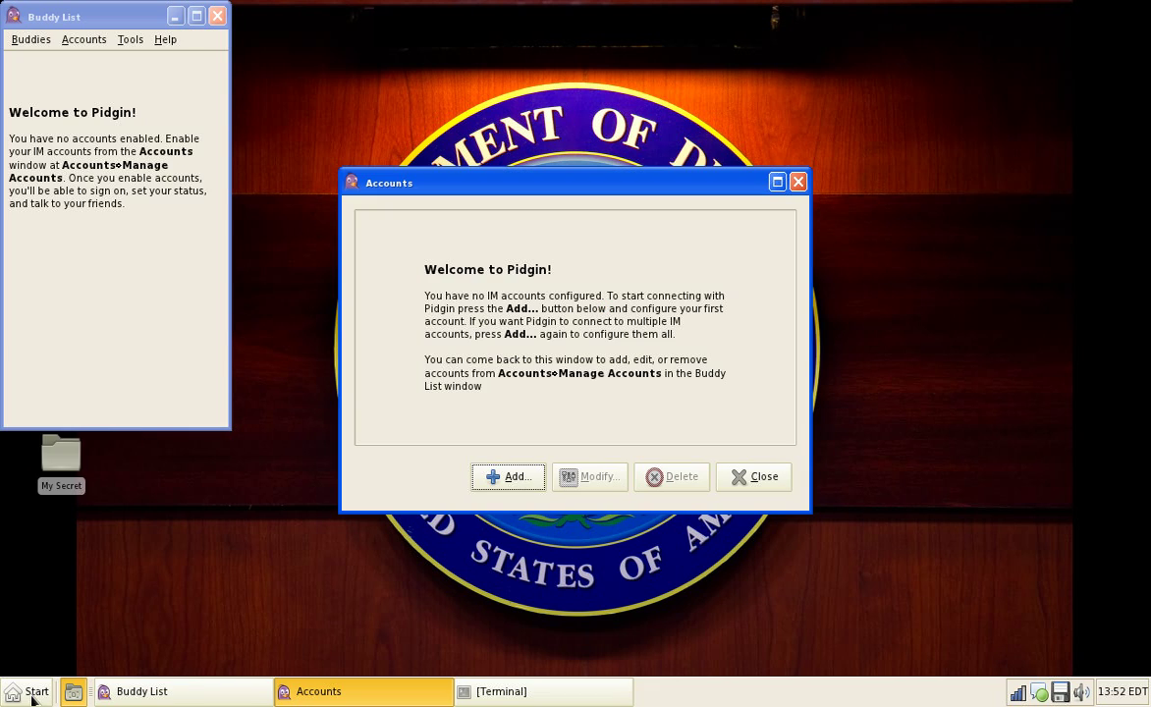
{"action": "left_click", "coordinate": [14, 692]}
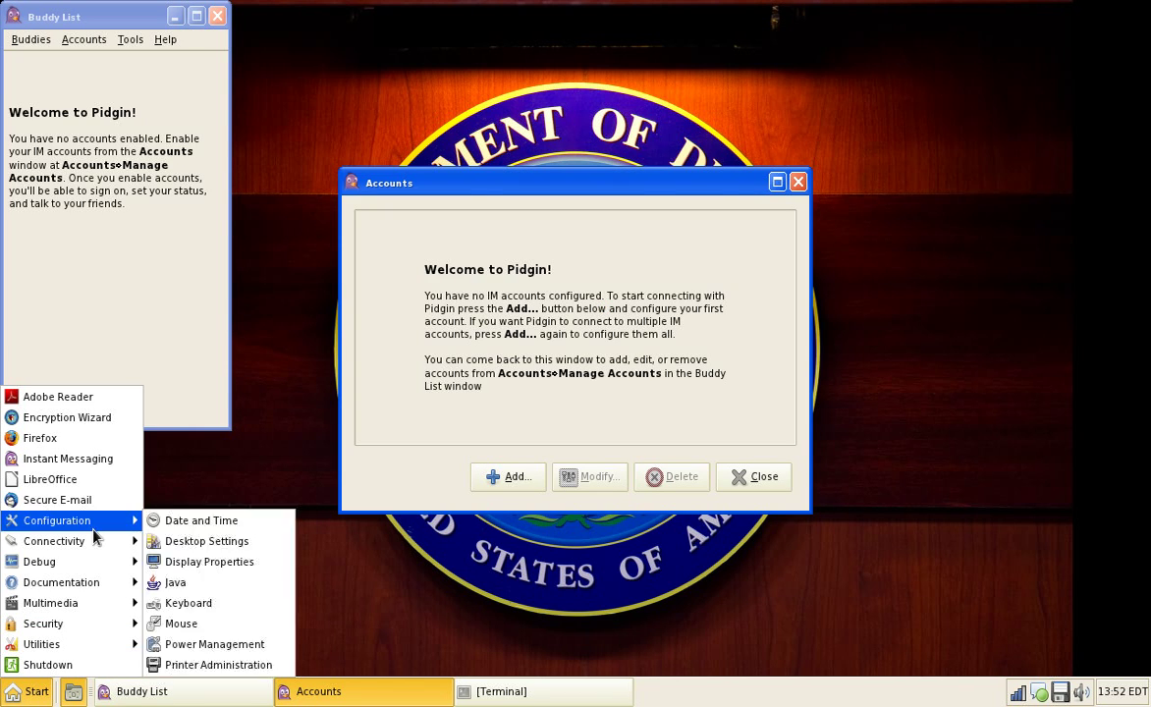
{"action": "left_click", "coordinate": [467, 437]}
{"action": "key", "text": "alt+F4"}
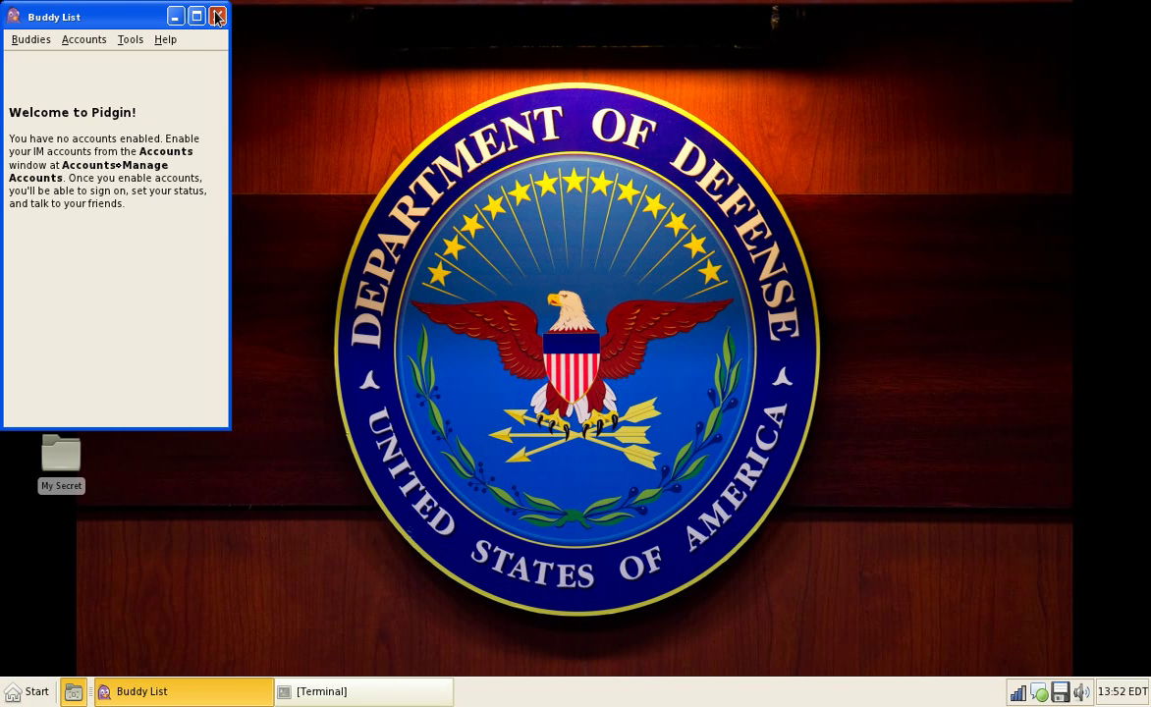
{"action": "left_click", "coordinate": [217, 16]}
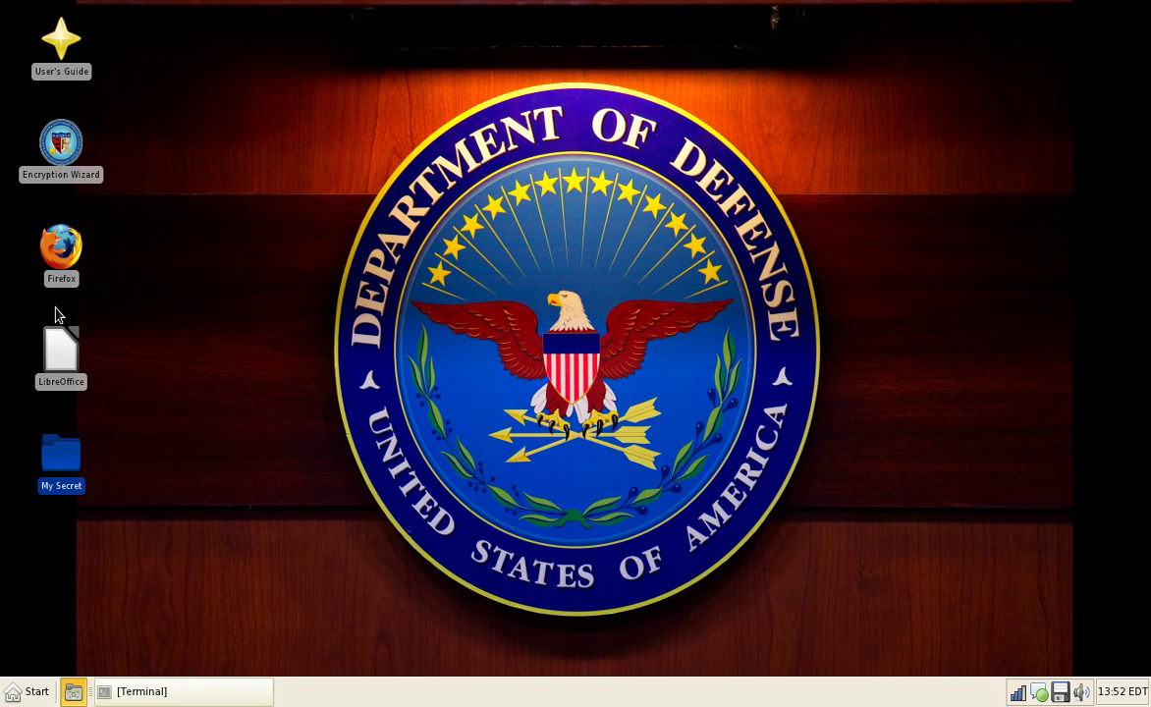
{"action": "left_click", "coordinate": [27, 691]}
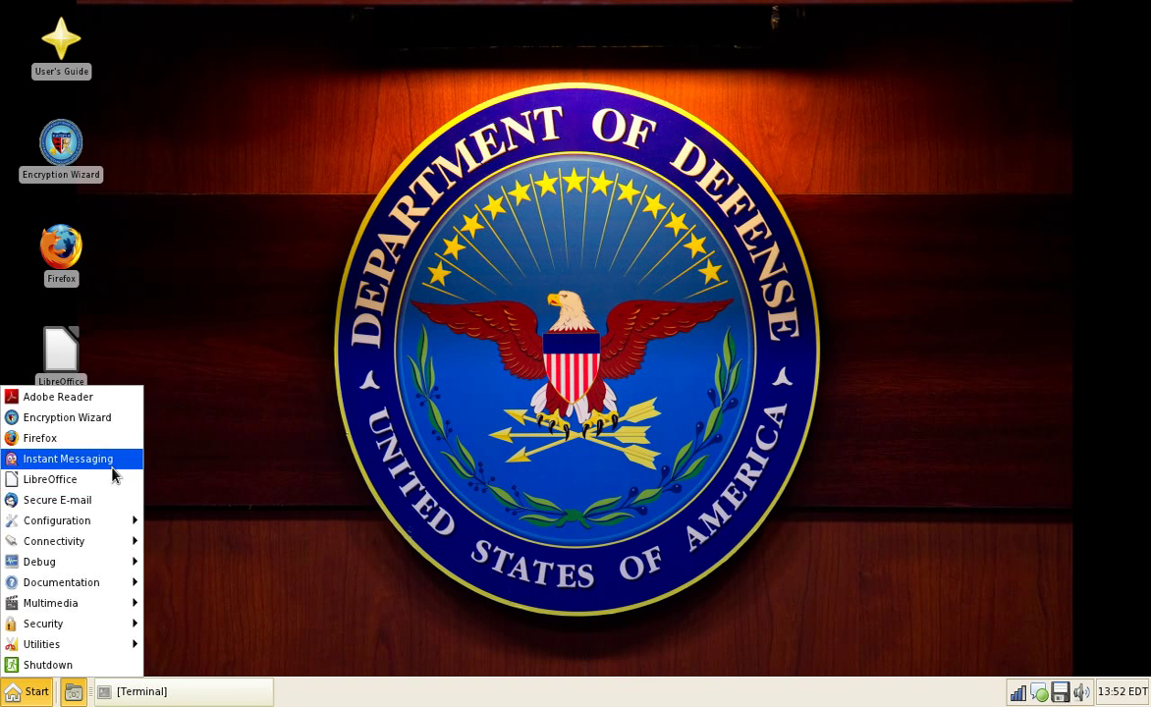
Step: Launch LibreOffice and the secure e-mail setup from the applications menu
{"action": "left_click", "coordinate": [111, 479]}
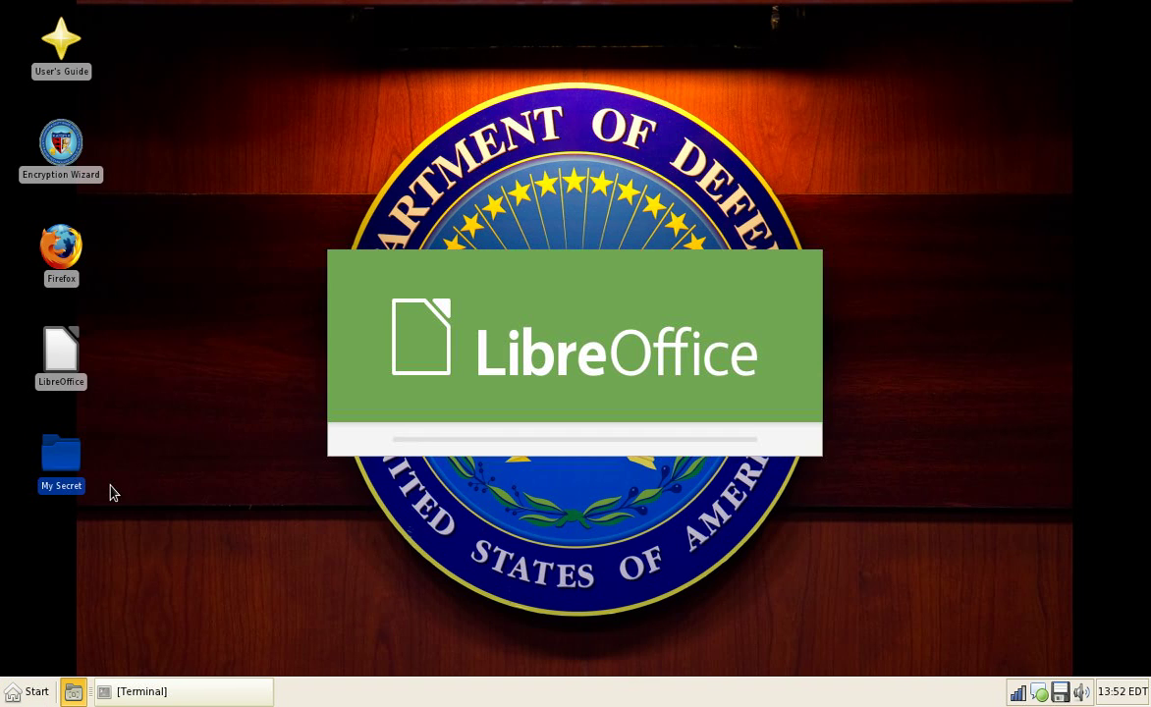
{"action": "left_click", "coordinate": [31, 691]}
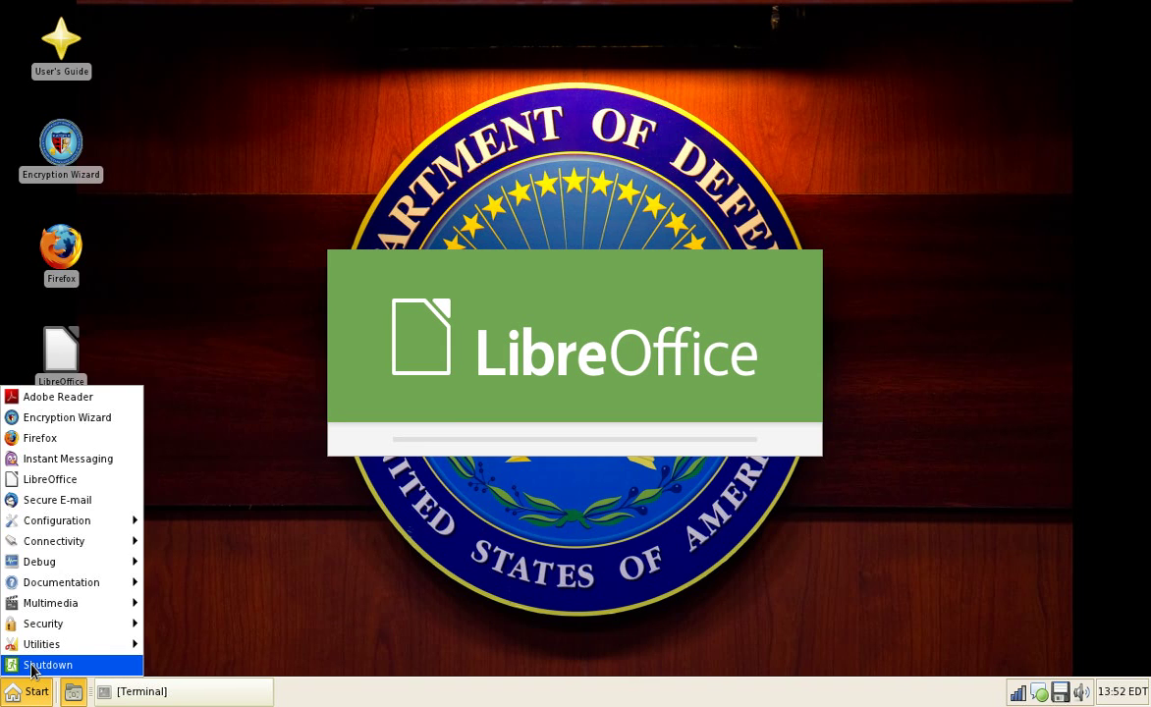
{"action": "left_click", "coordinate": [71, 500]}
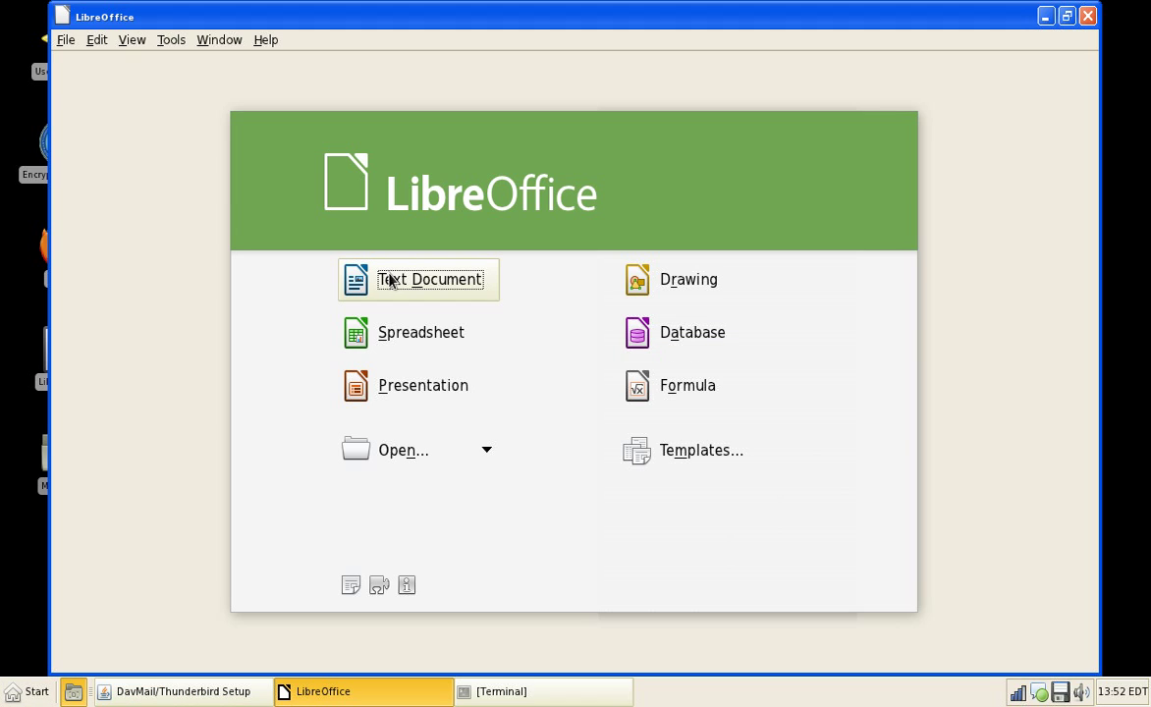
Step: Type 'Test' into a new Writer text document, then close it without saving
{"action": "left_click", "coordinate": [432, 295]}
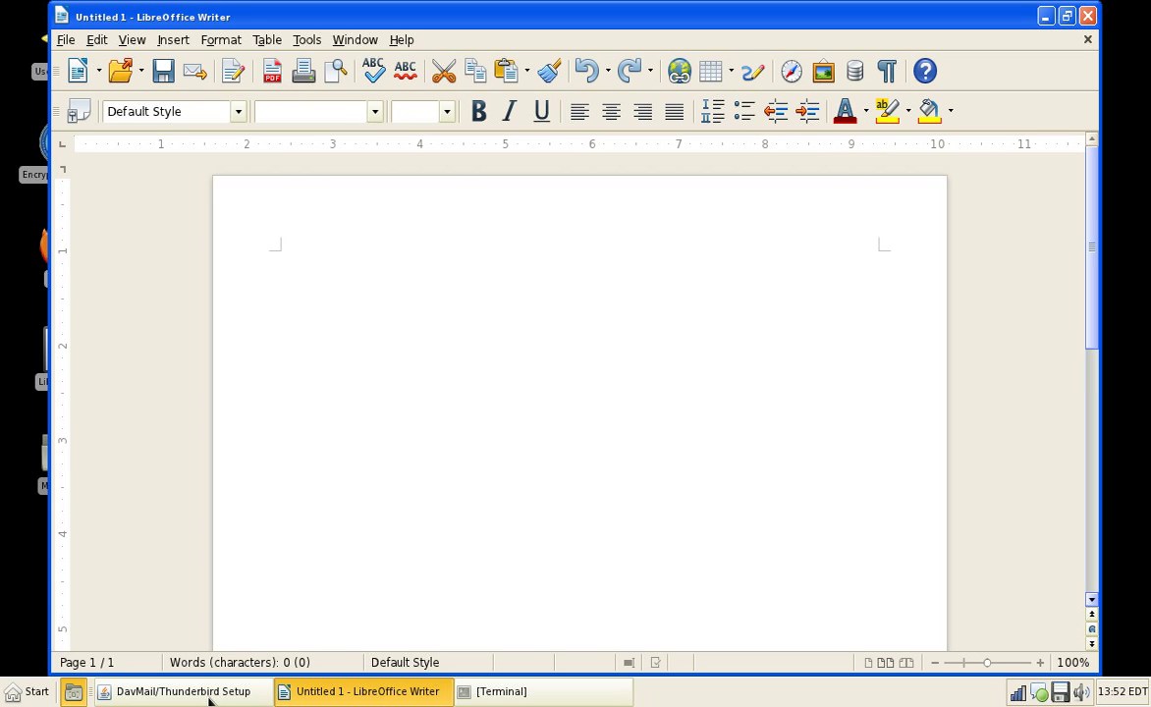
{"action": "type", "text": "Test"}
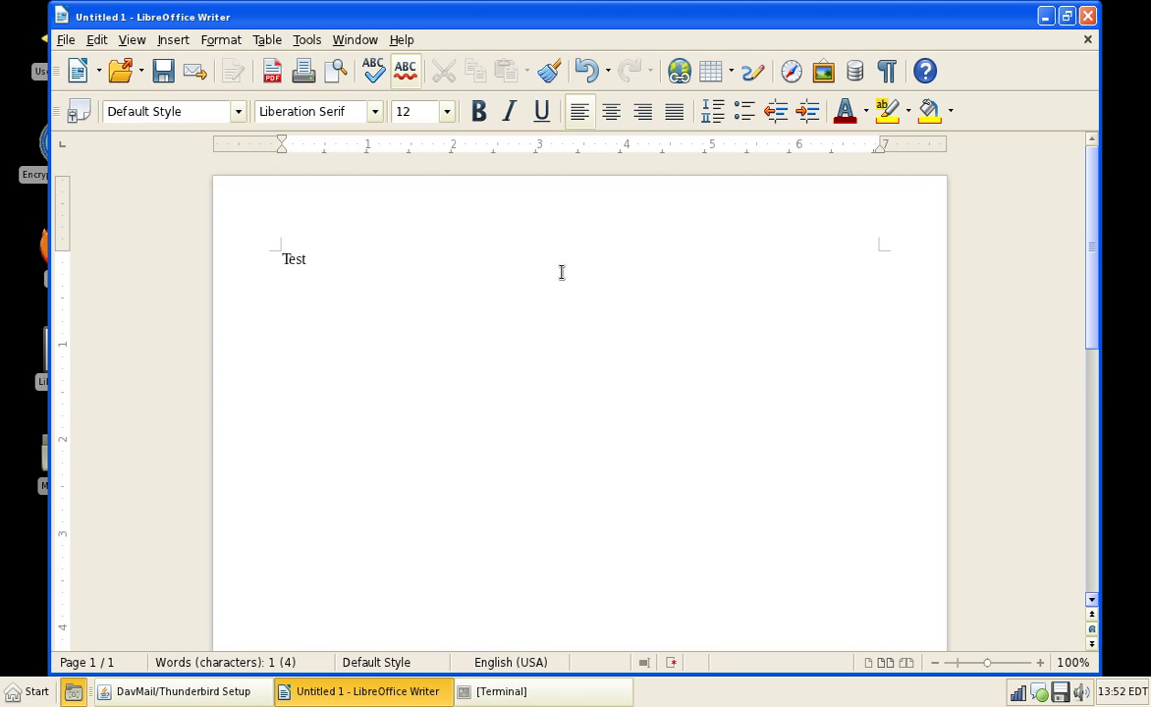
{"action": "left_click", "coordinate": [400, 39]}
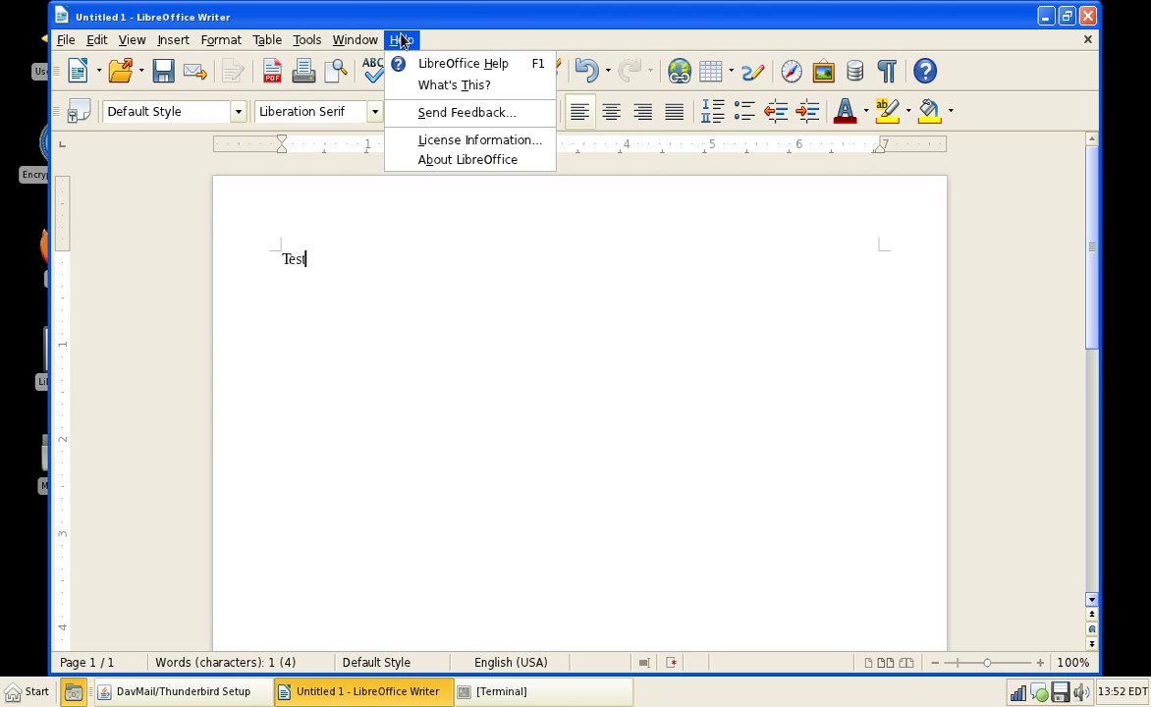
{"action": "left_click", "coordinate": [434, 160]}
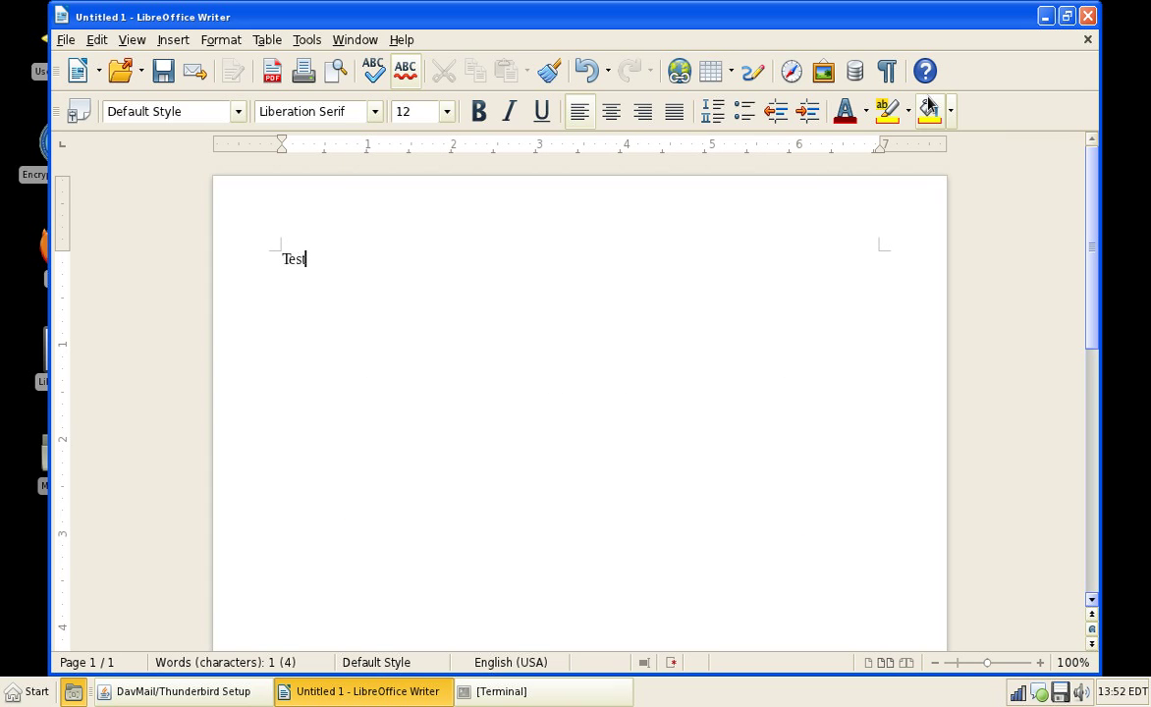
{"action": "left_click", "coordinate": [1089, 15]}
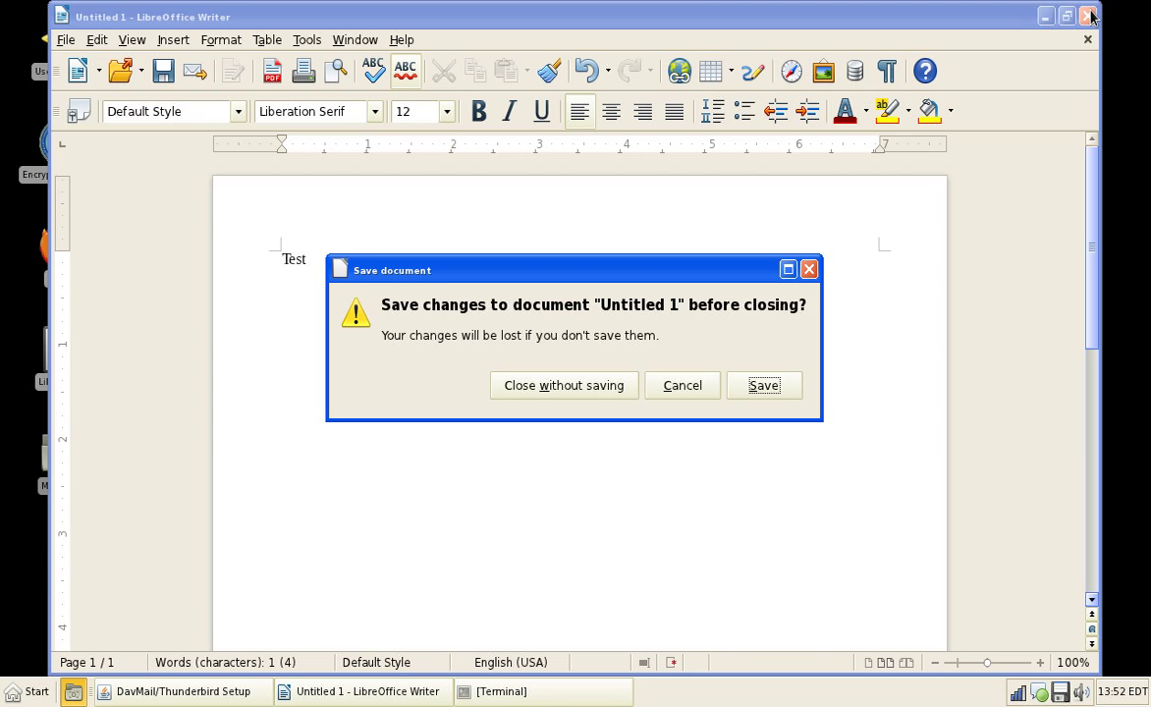
{"action": "left_click", "coordinate": [564, 385]}
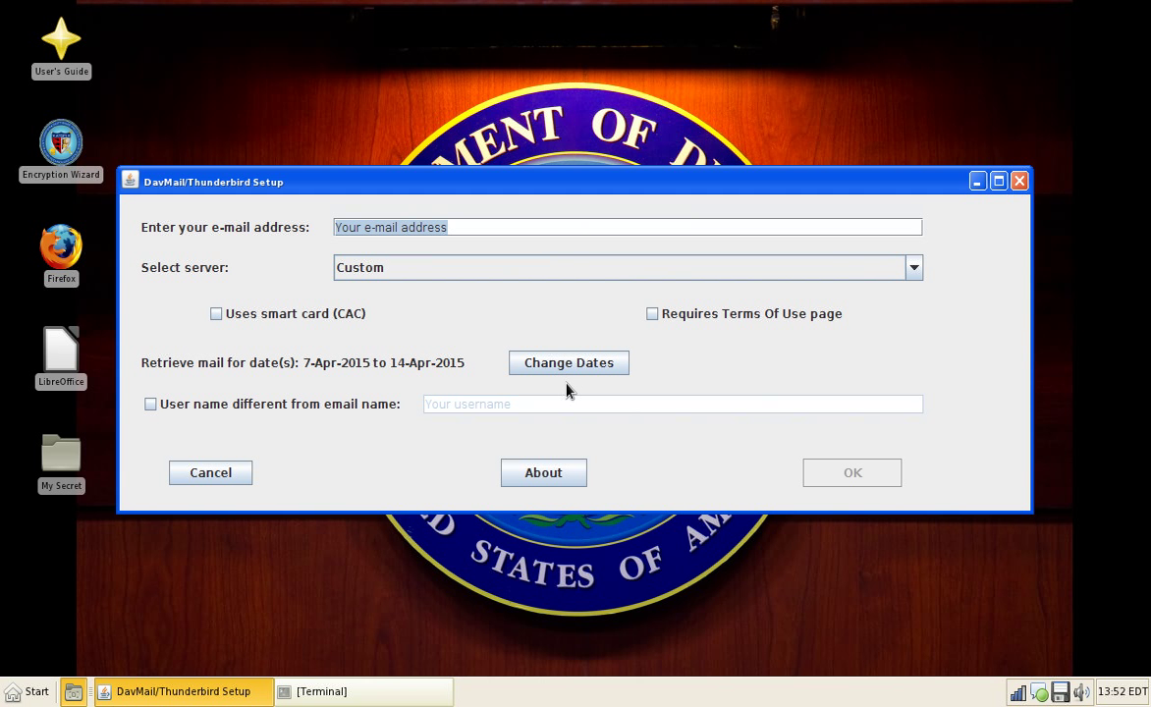
{"action": "left_click", "coordinate": [414, 272]}
{"action": "left_click", "coordinate": [558, 224]}
{"action": "left_click", "coordinate": [558, 224]}
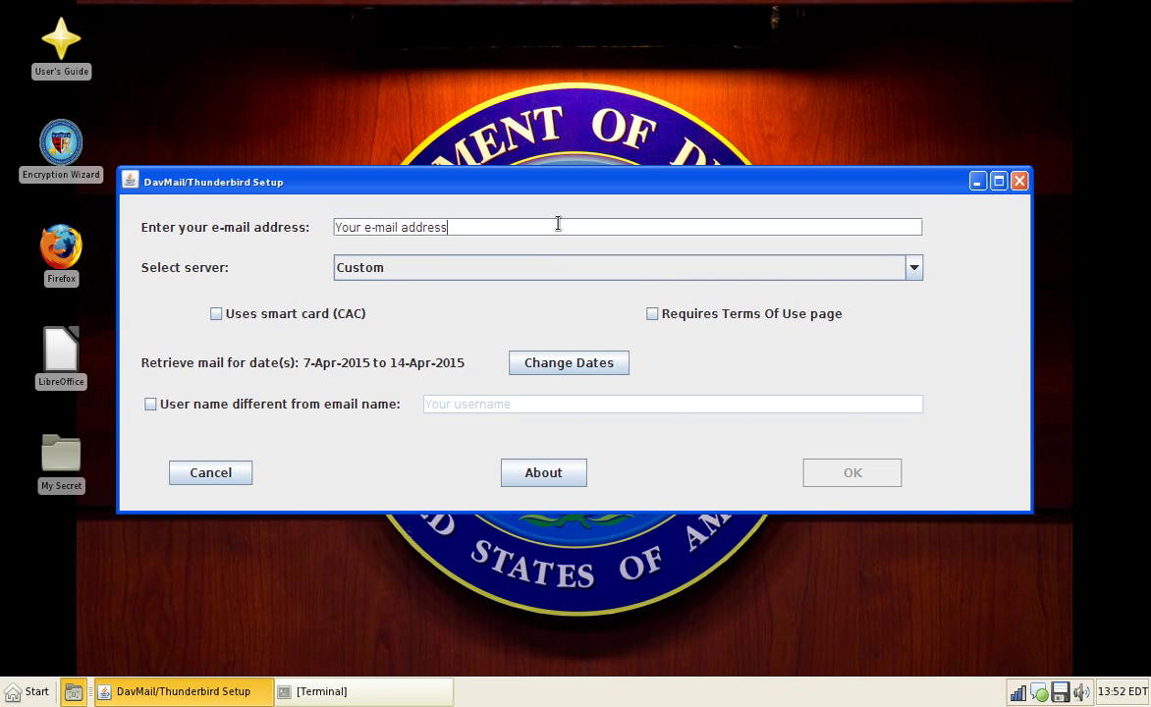
{"action": "key", "text": "BackSpace"}
{"action": "key", "text": "BackSpace"}
{"action": "key", "text": "BackSpace"}
{"action": "key", "text": "BackSpace"}
{"action": "key", "text": "BackSpace"}
{"action": "key", "text": "BackSpace"}
{"action": "key", "text": "BackSpace"}
{"action": "key", "text": "BackSpace"}
{"action": "key", "text": "BackSpace"}
{"action": "key", "text": "BackSpace"}
{"action": "key", "text": "BackSpace"}
{"action": "key", "text": "BackSpace"}
{"action": "key", "text": "BackSpace"}
{"action": "key", "text": "BackSpace"}
{"action": "key", "text": "BackSpace"}
{"action": "key", "text": "BackSpace"}
{"action": "key", "text": "BackSpace"}
{"action": "key", "text": "BackSpace"}
{"action": "key", "text": "BackSpace"}
{"action": "type", "text": "test@t"}
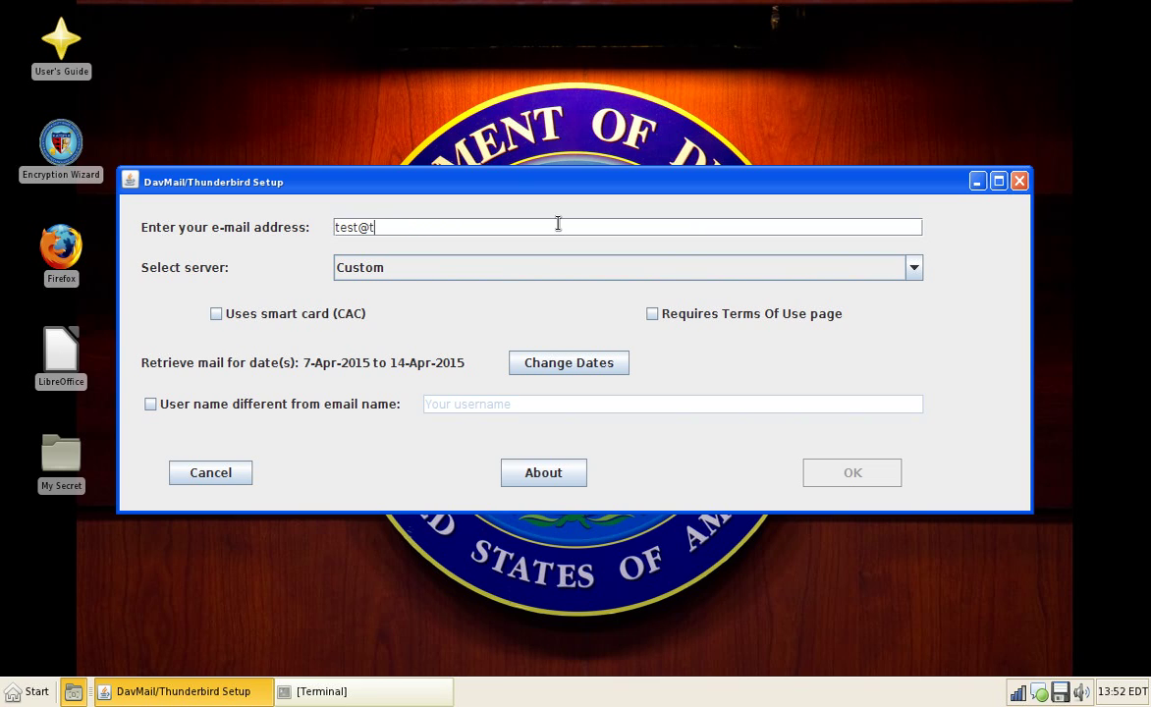
{"action": "type", "text": "est.com"}
Step: Require the Terms Of Use page, confirm the account setup and accept the default server URL
{"action": "left_click", "coordinate": [764, 316]}
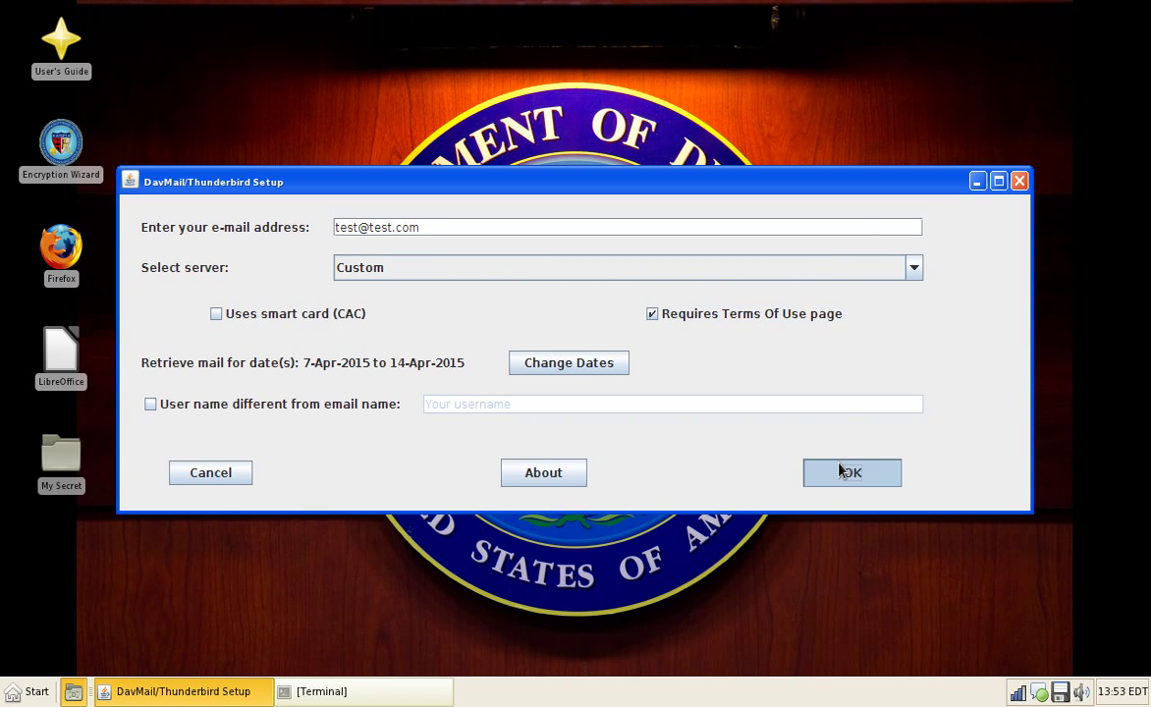
{"action": "left_click", "coordinate": [840, 471]}
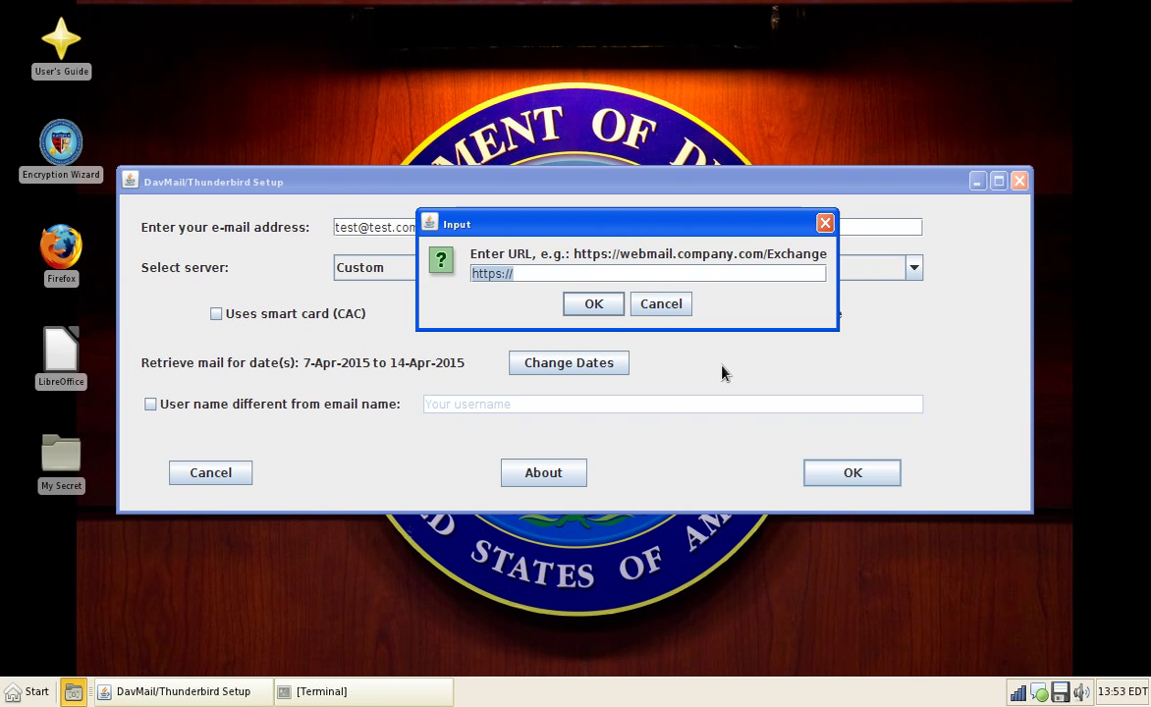
{"action": "left_click", "coordinate": [595, 306]}
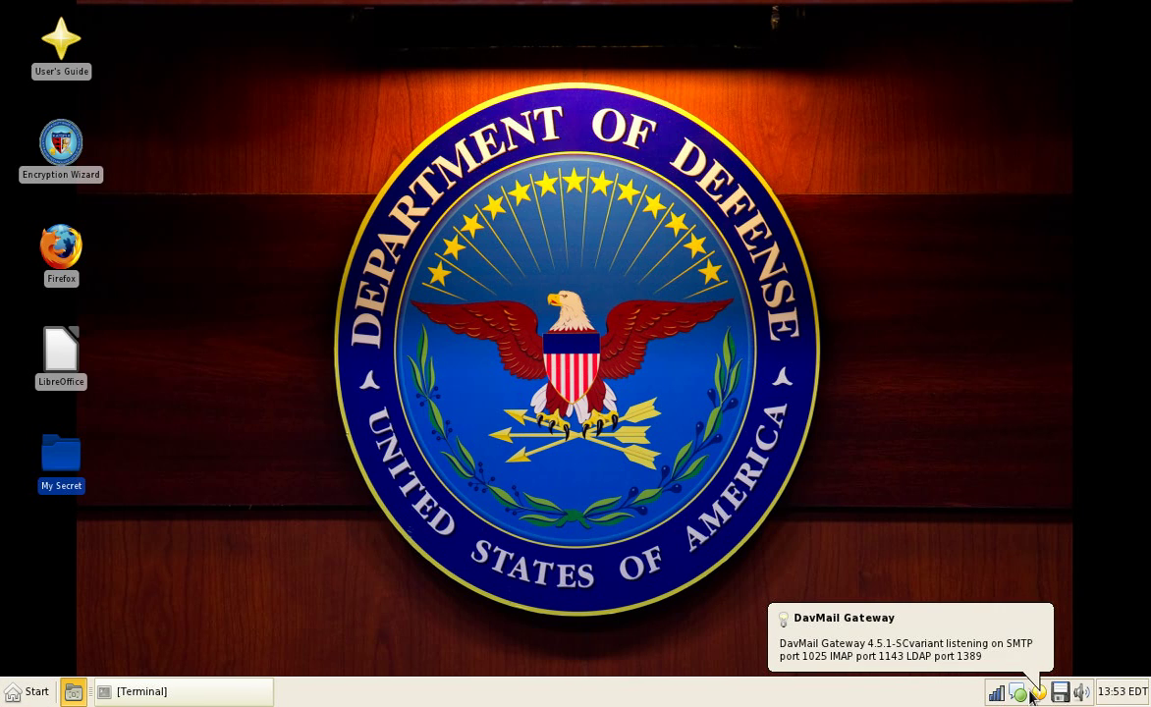
Step: Cancel the password prompts and choose to enter passwords within Thunderbird
{"action": "right_click", "coordinate": [1038, 695]}
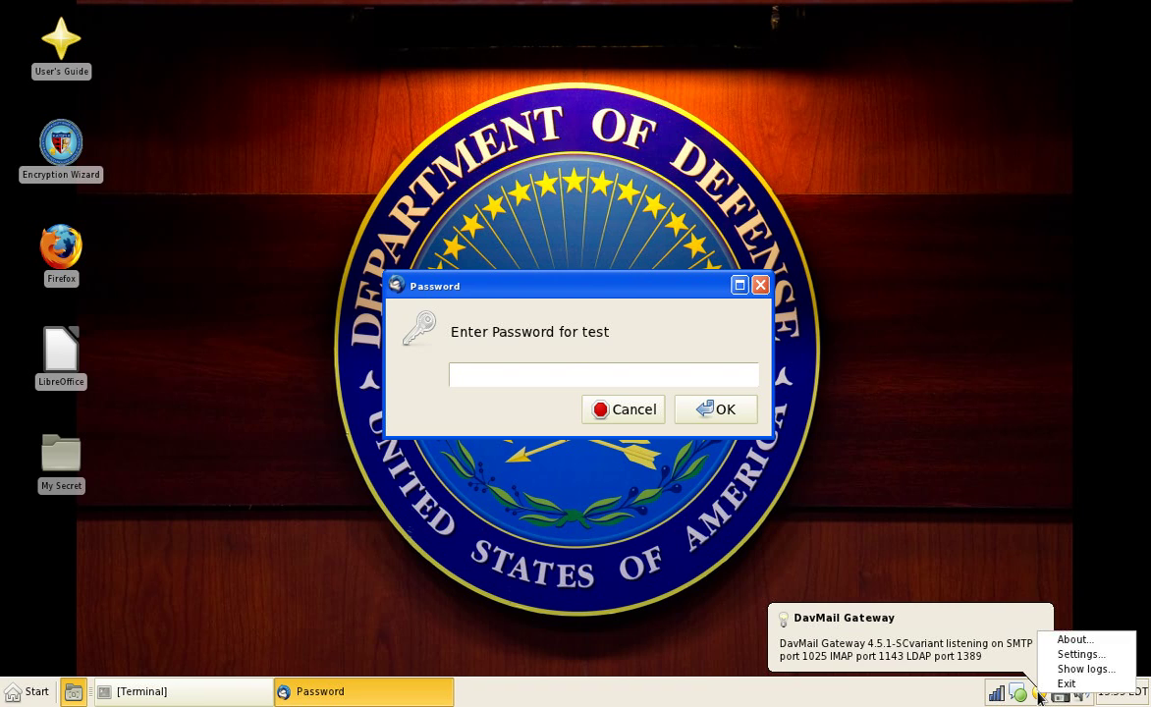
{"action": "key", "text": "Escape"}
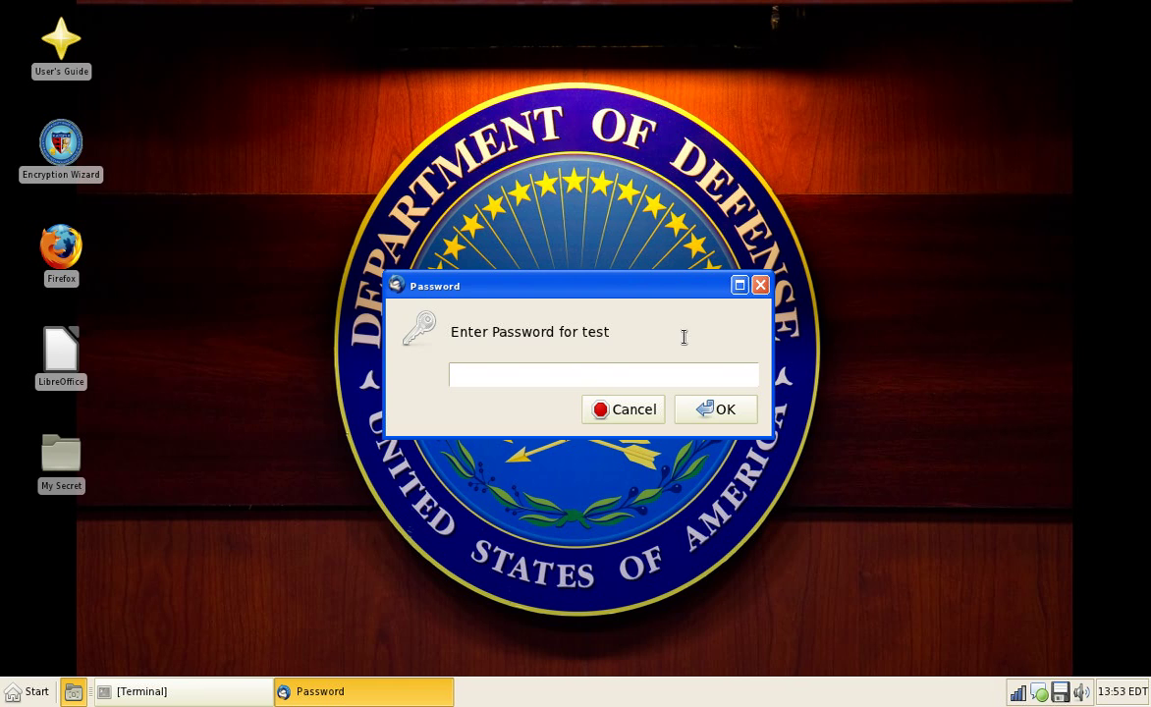
{"action": "left_click", "coordinate": [628, 410]}
{"action": "left_click", "coordinate": [638, 398]}
{"action": "left_click", "coordinate": [638, 402]}
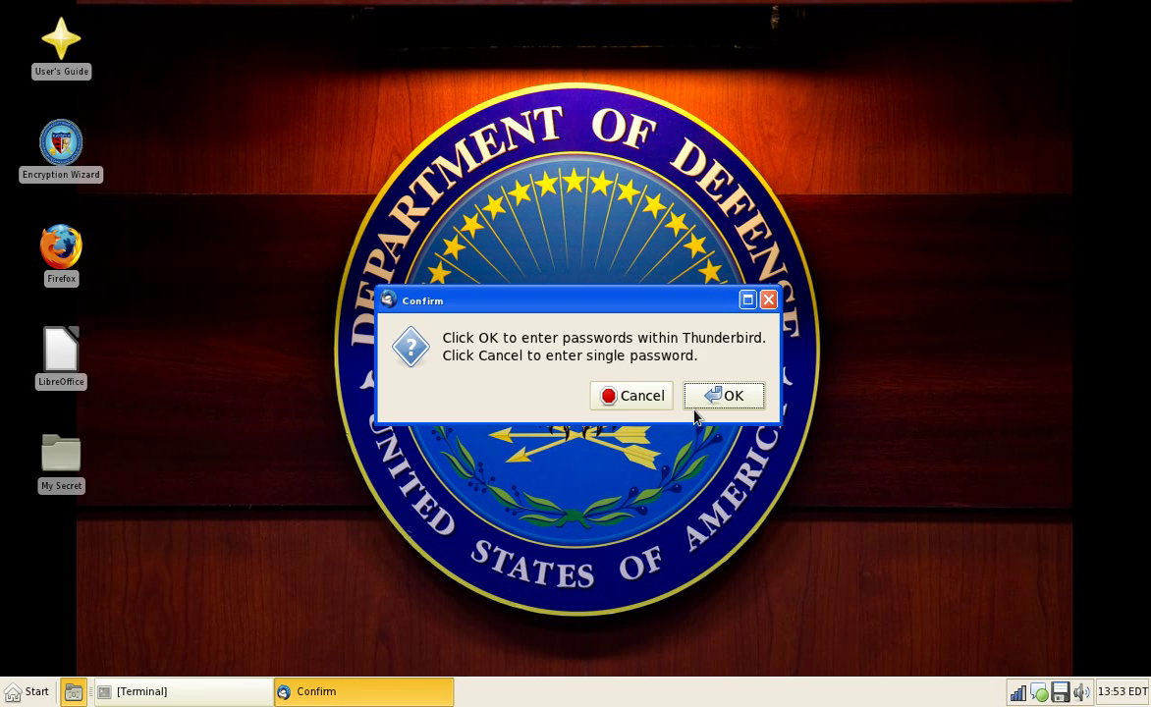
{"action": "left_click", "coordinate": [697, 404]}
Step: Browse the Trash, Outbox and Inbox folders to check for mail
{"action": "left_click", "coordinate": [76, 193]}
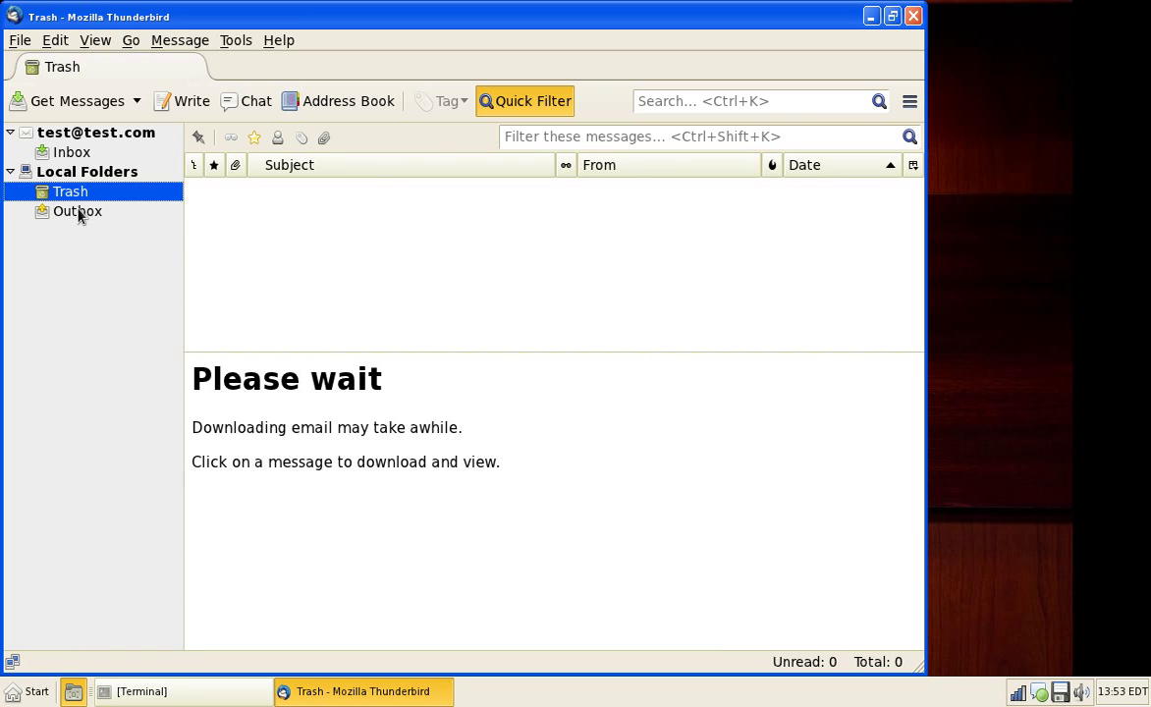
{"action": "left_click", "coordinate": [79, 214]}
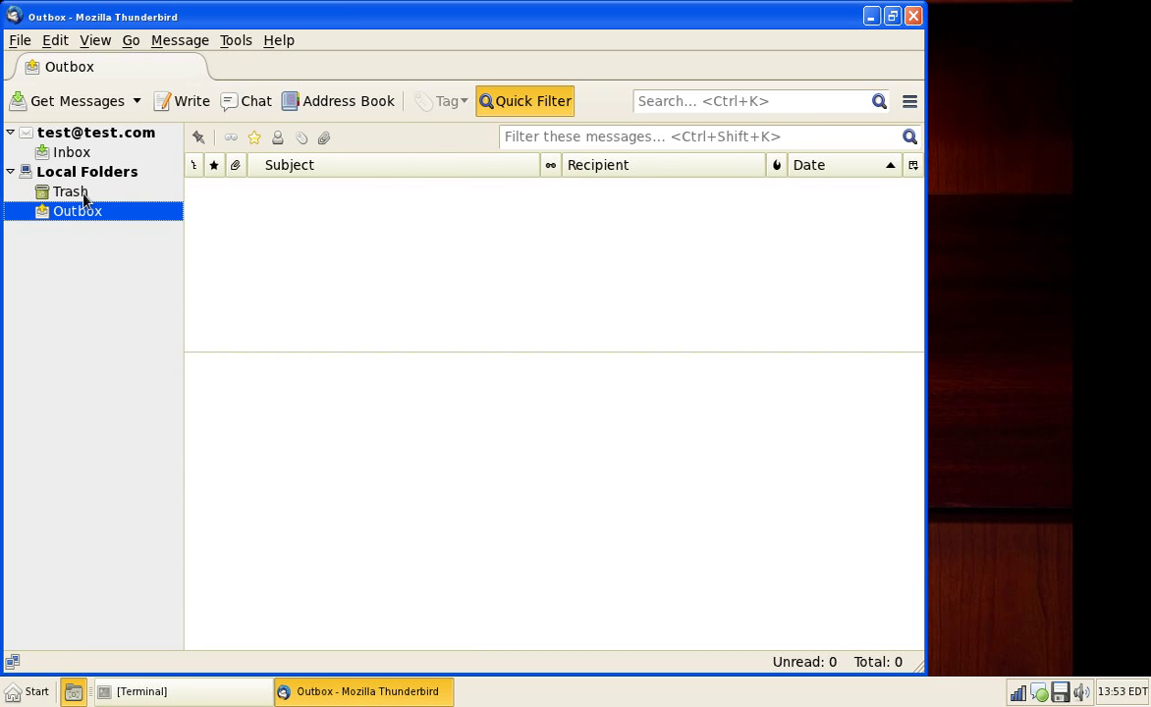
{"action": "left_click", "coordinate": [71, 152]}
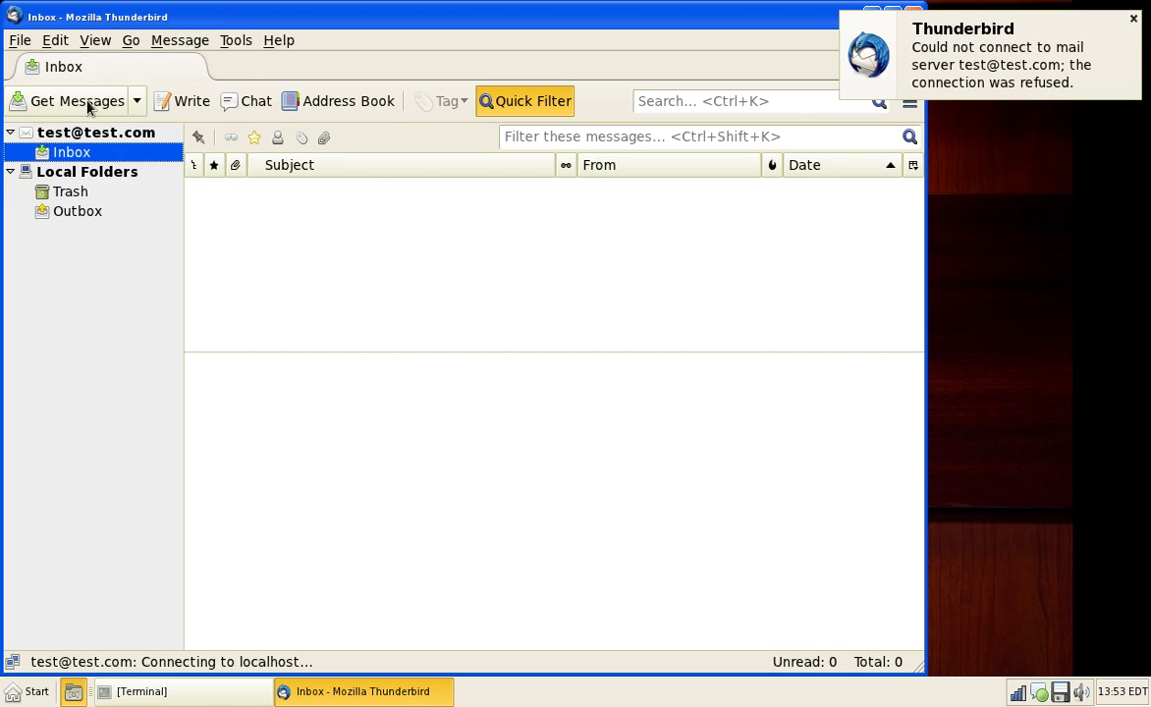
Step: Quit Thunderbird from its File menu
{"action": "left_click", "coordinate": [55, 40]}
{"action": "key", "text": "Escape"}
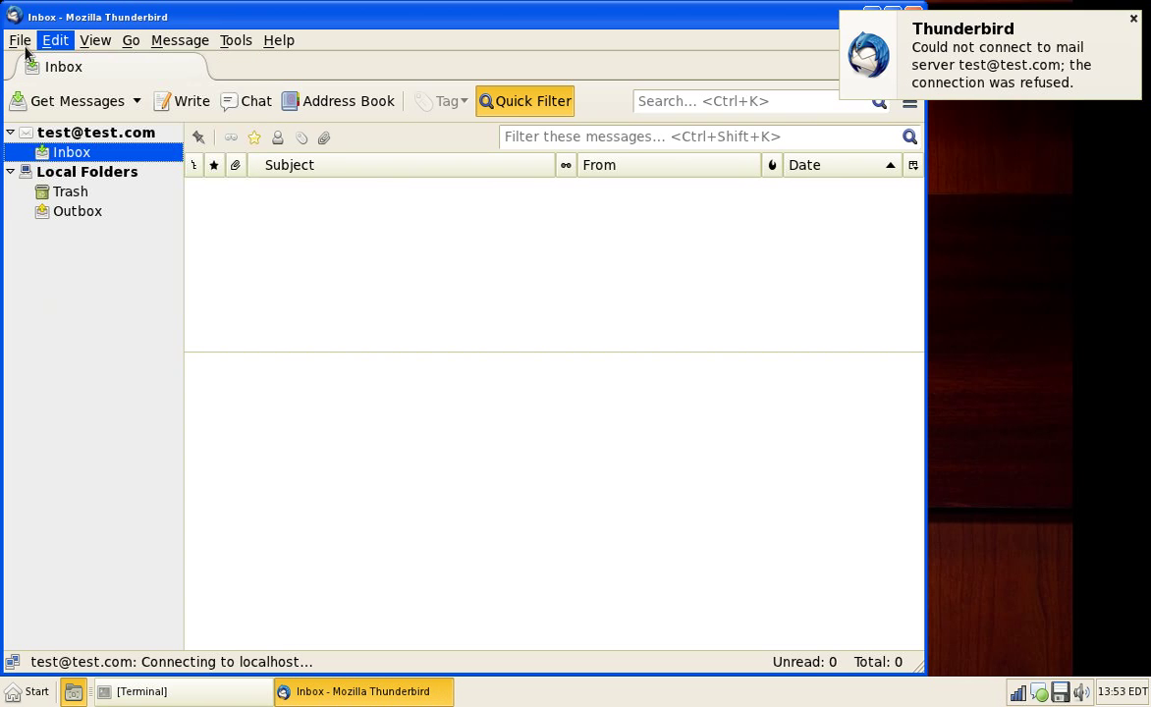
{"action": "left_click", "coordinate": [21, 41]}
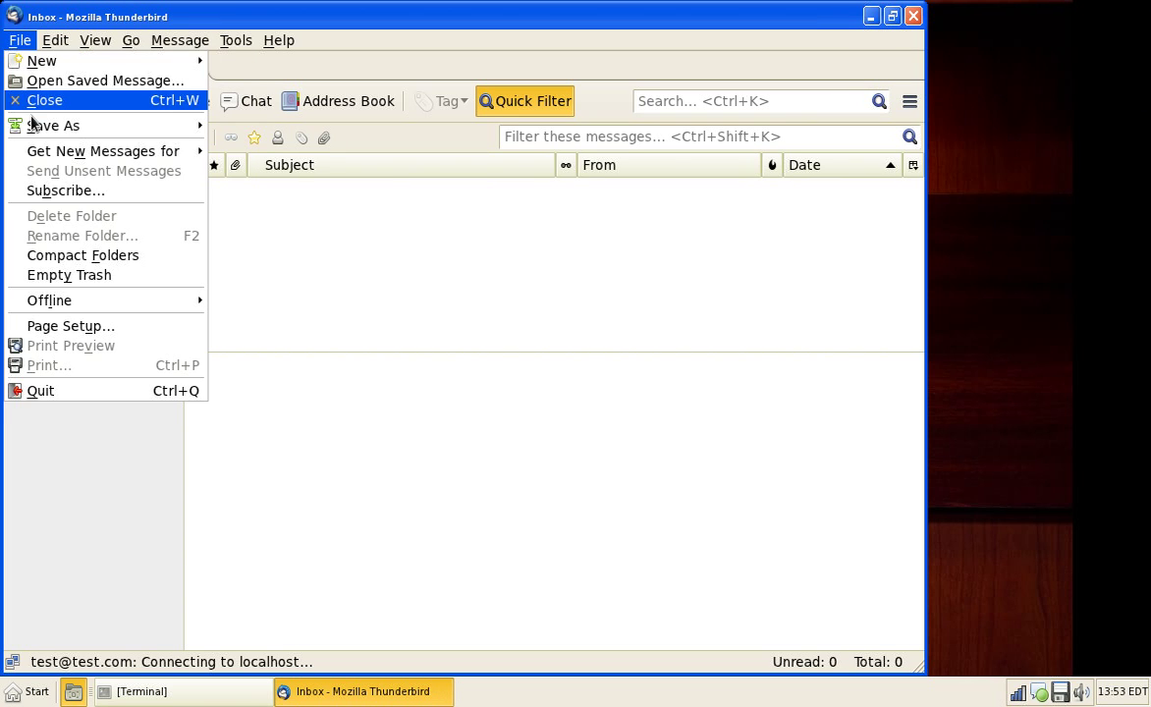
{"action": "left_click", "coordinate": [86, 388]}
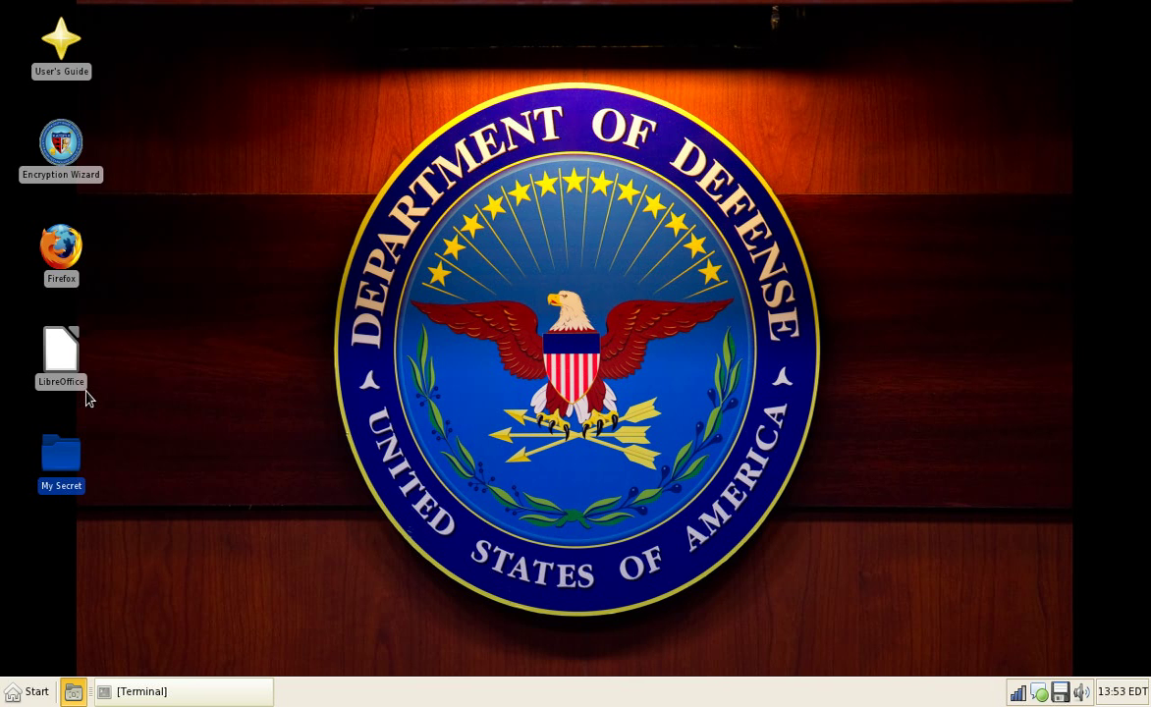
Step: Review the Icons and Settings tabs of the Appearance settings, then close them
{"action": "left_click", "coordinate": [27, 691]}
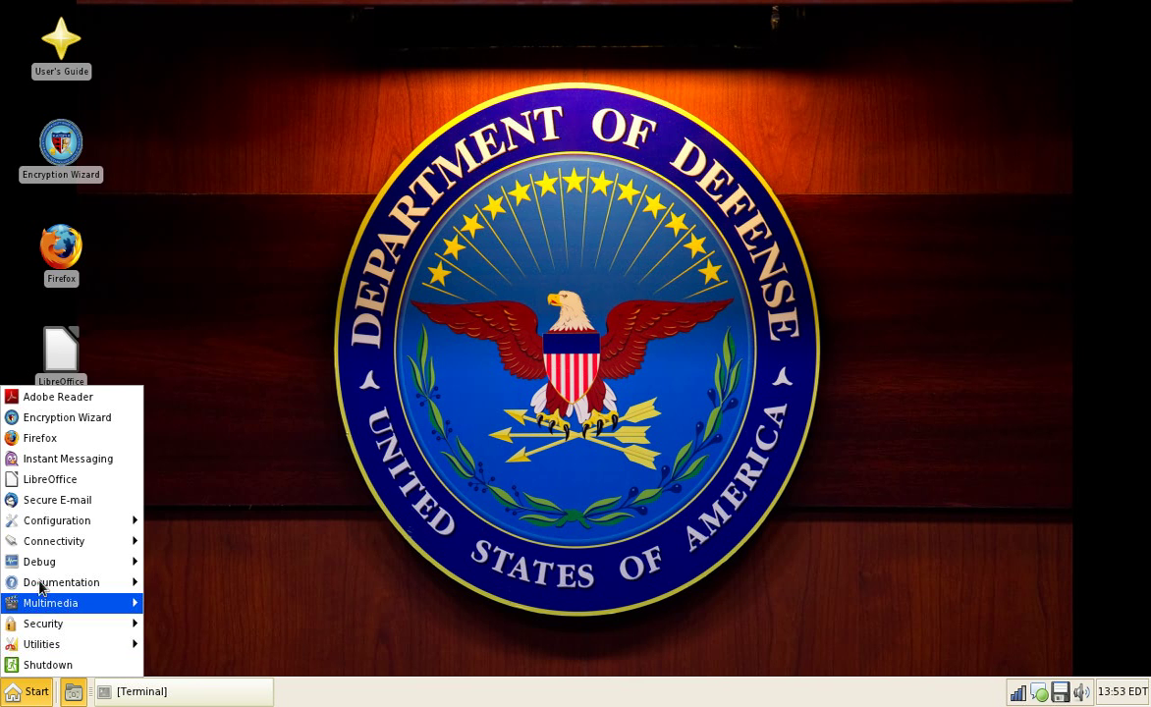
{"action": "mouse_move", "coordinate": [79, 520]}
{"action": "left_click", "coordinate": [243, 549]}
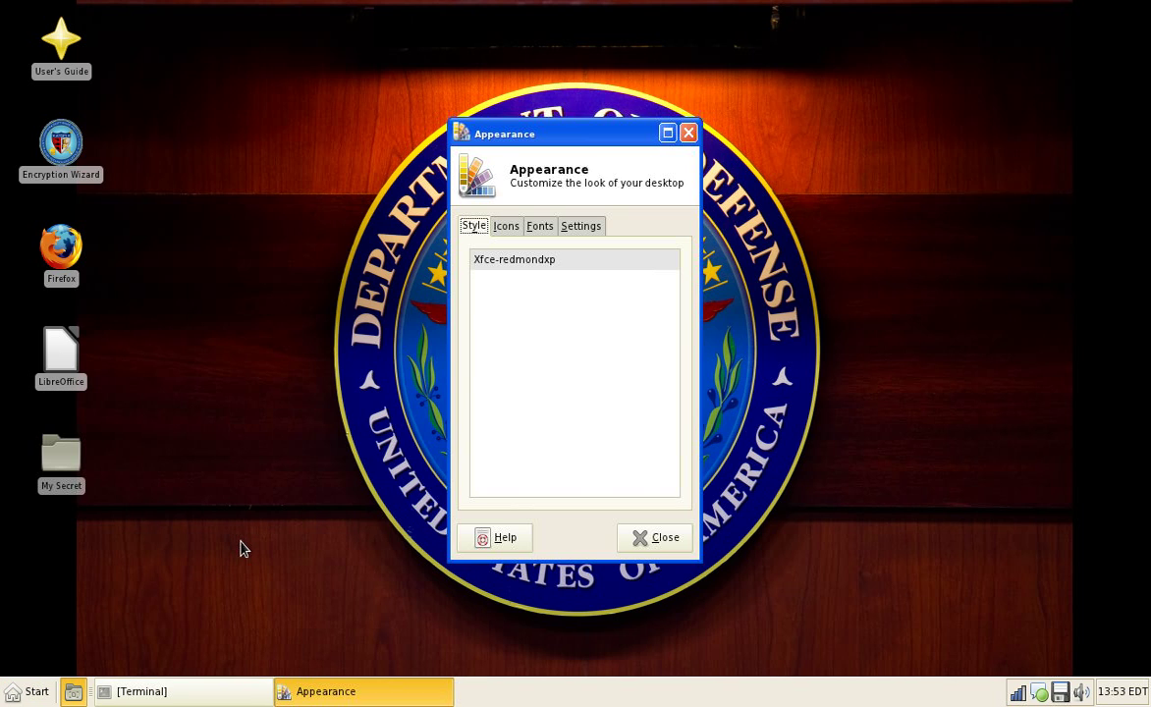
{"action": "left_click", "coordinate": [506, 227]}
{"action": "left_click", "coordinate": [586, 225]}
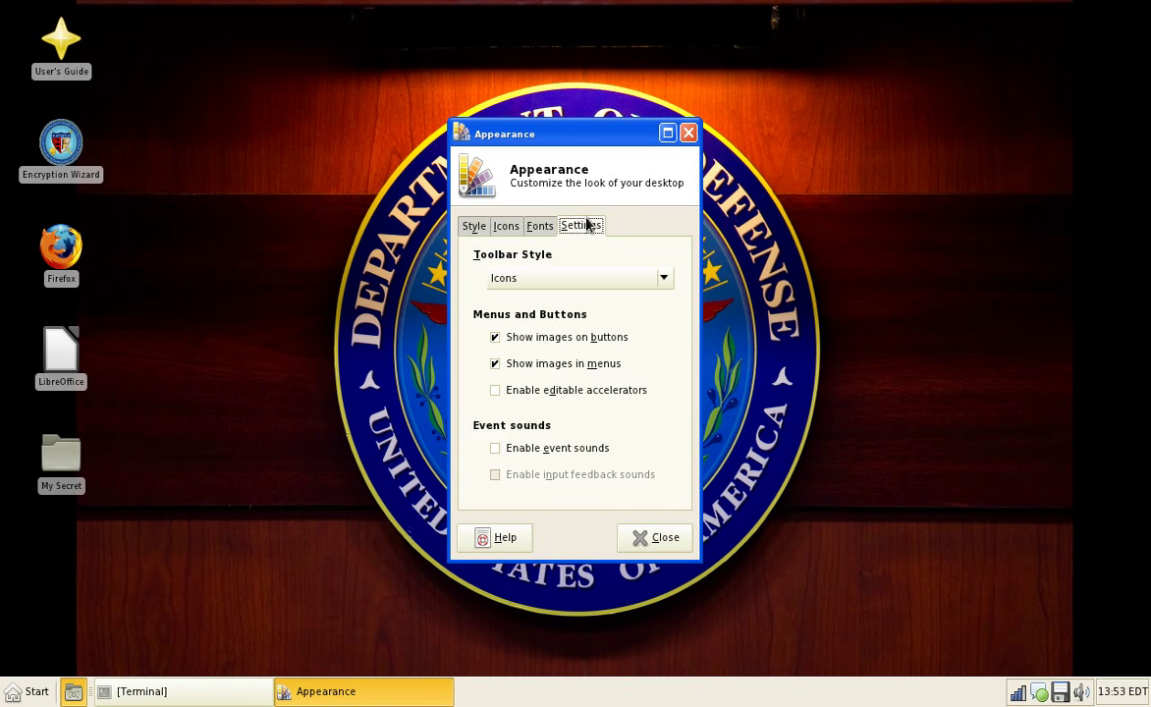
{"action": "left_click", "coordinate": [686, 135]}
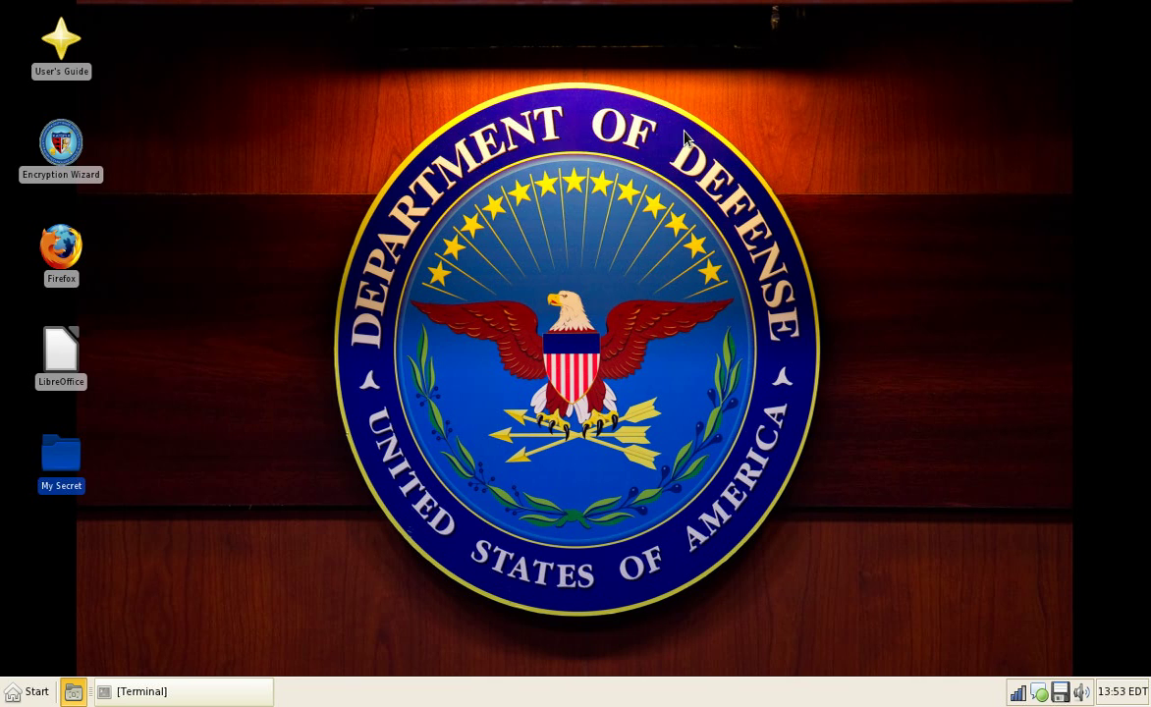
Step: Check the Display settings at 1280x720, 59.9 Hz, close them and reopen the applications menu
{"action": "left_click", "coordinate": [26, 692]}
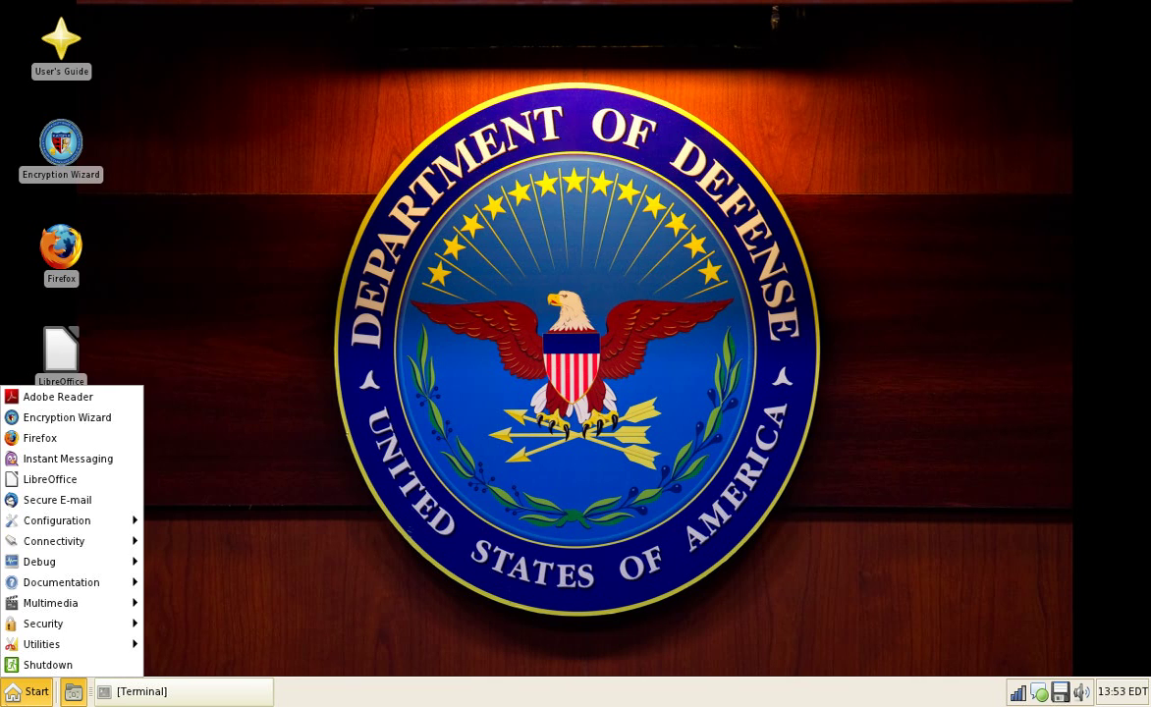
{"action": "mouse_move", "coordinate": [74, 523]}
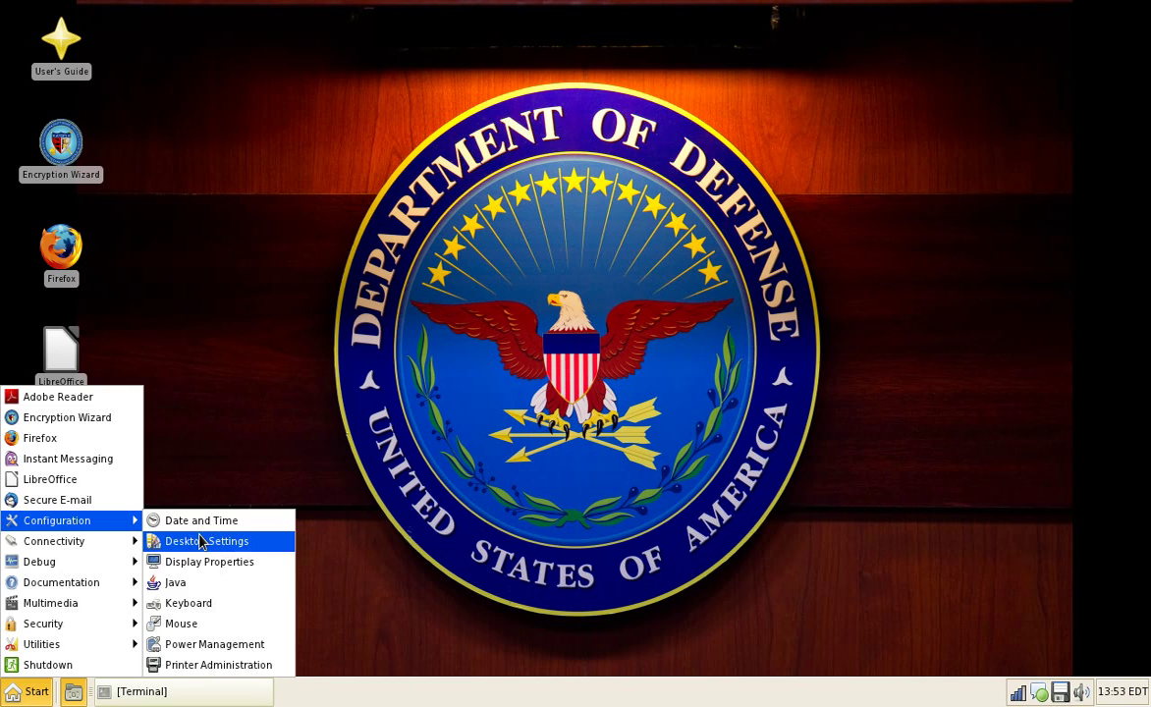
{"action": "left_click", "coordinate": [257, 562]}
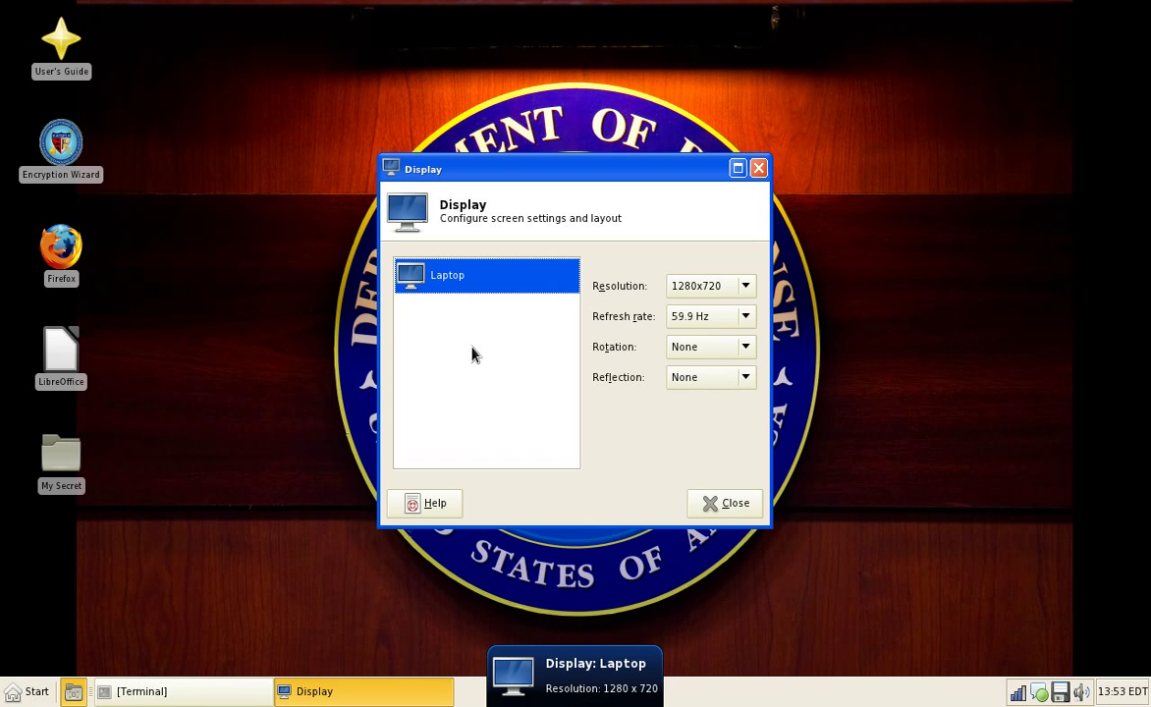
{"action": "key", "text": "Escape"}
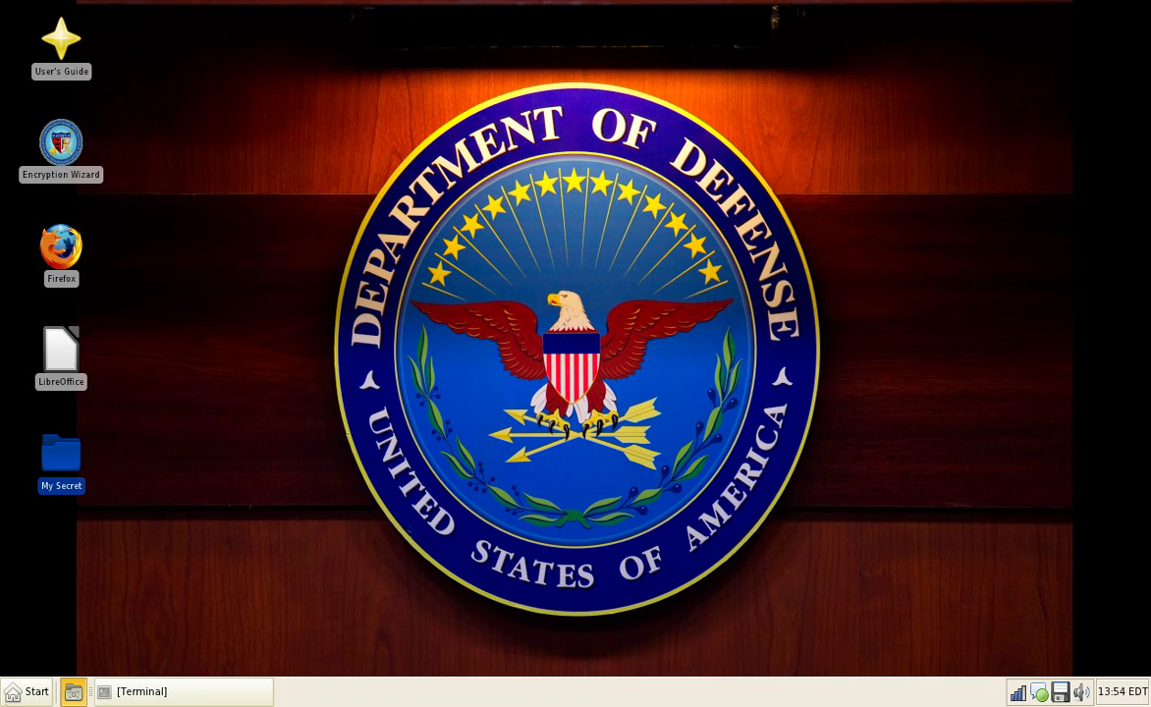
{"action": "key", "text": "ctrl+Escape"}
Step: Review the Java, Advanced and General tabs of the Java Control Panel, then close it
{"action": "mouse_move", "coordinate": [88, 521]}
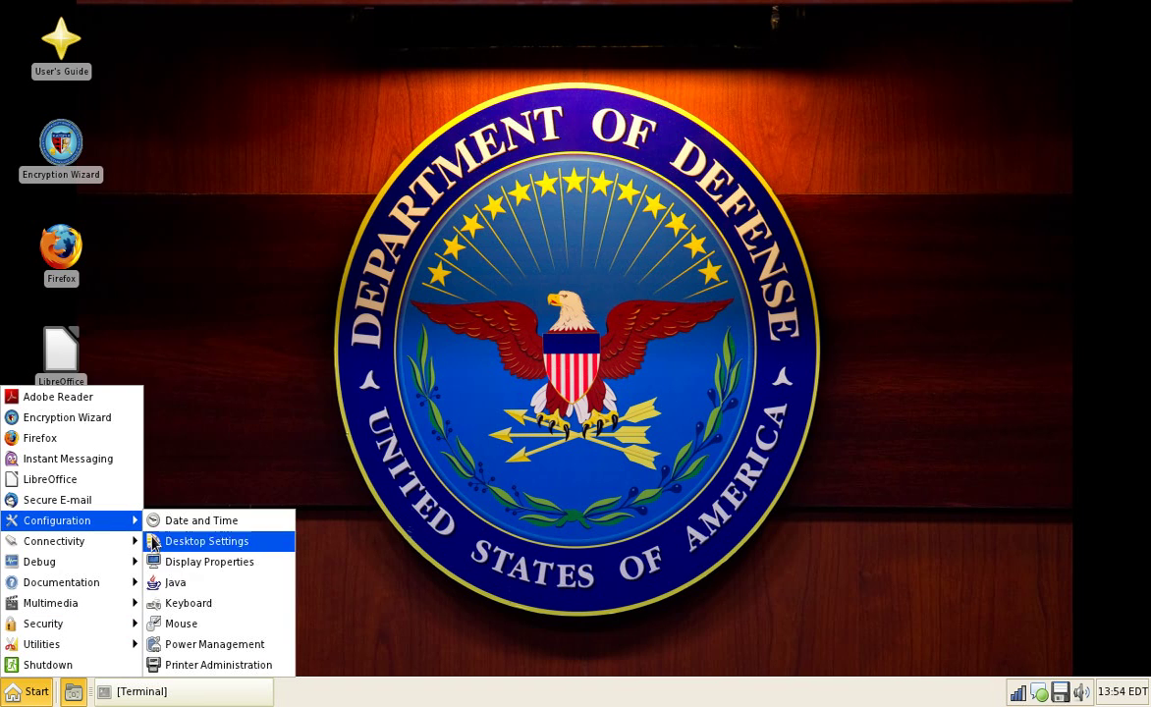
{"action": "left_click", "coordinate": [223, 587]}
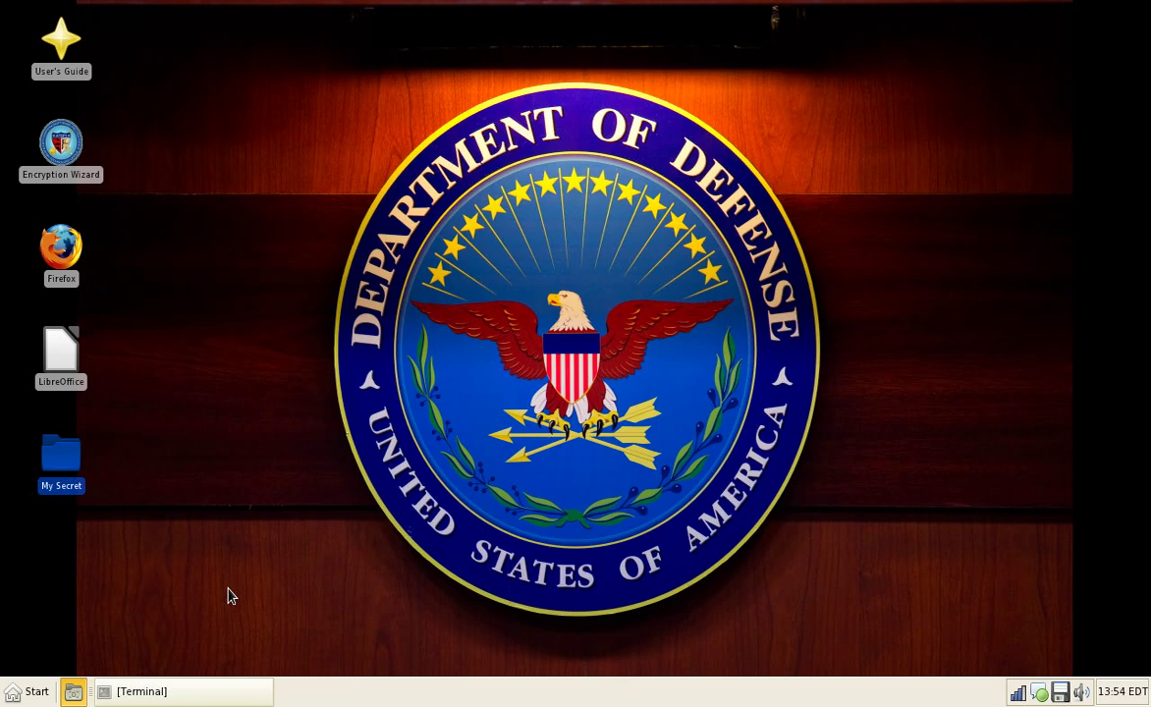
{"action": "left_click", "coordinate": [454, 109]}
{"action": "left_click", "coordinate": [580, 110]}
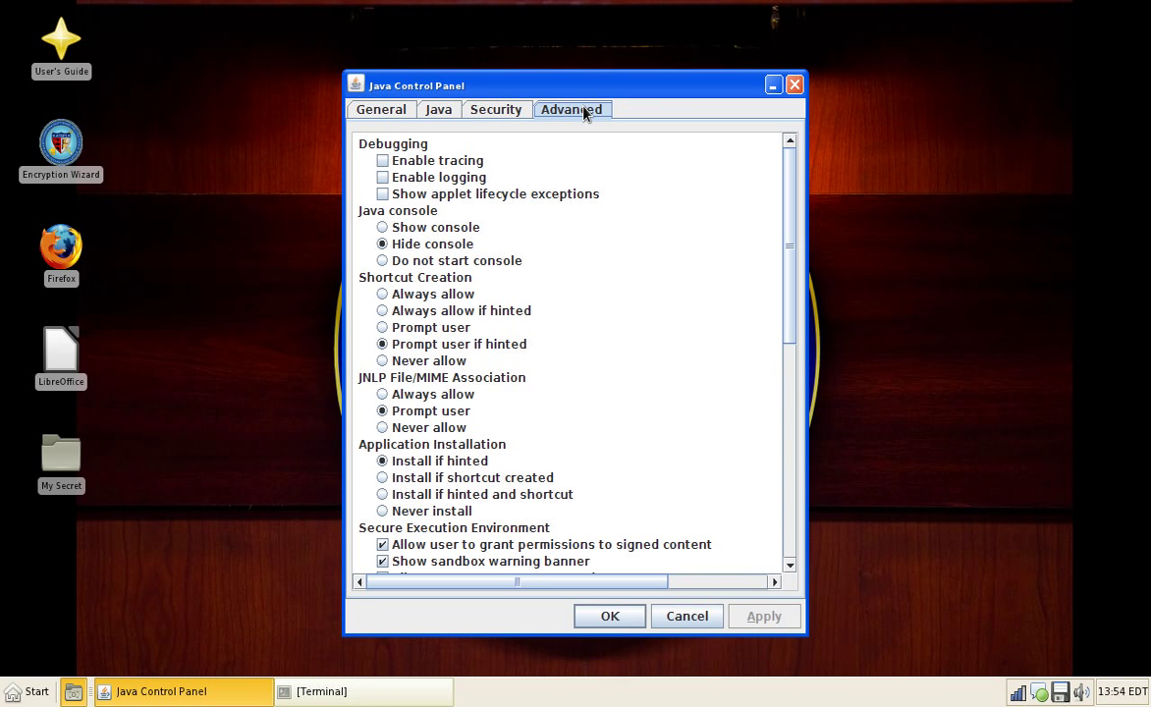
{"action": "left_click", "coordinate": [371, 116]}
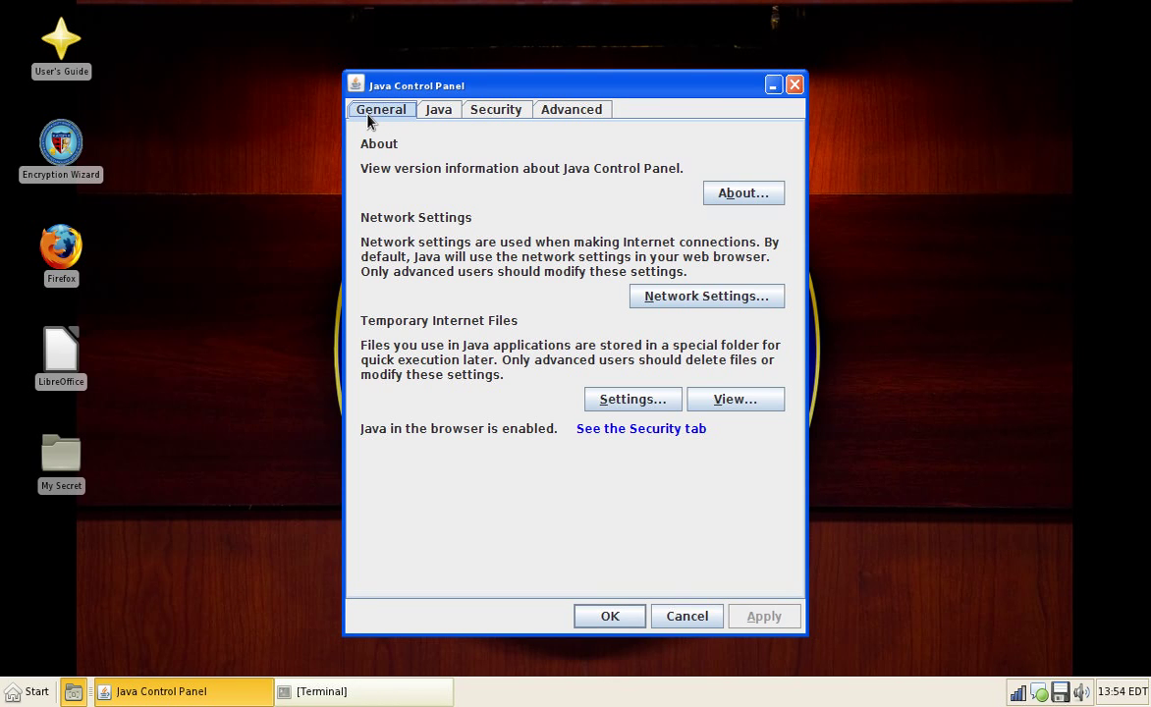
{"action": "left_click", "coordinate": [795, 86]}
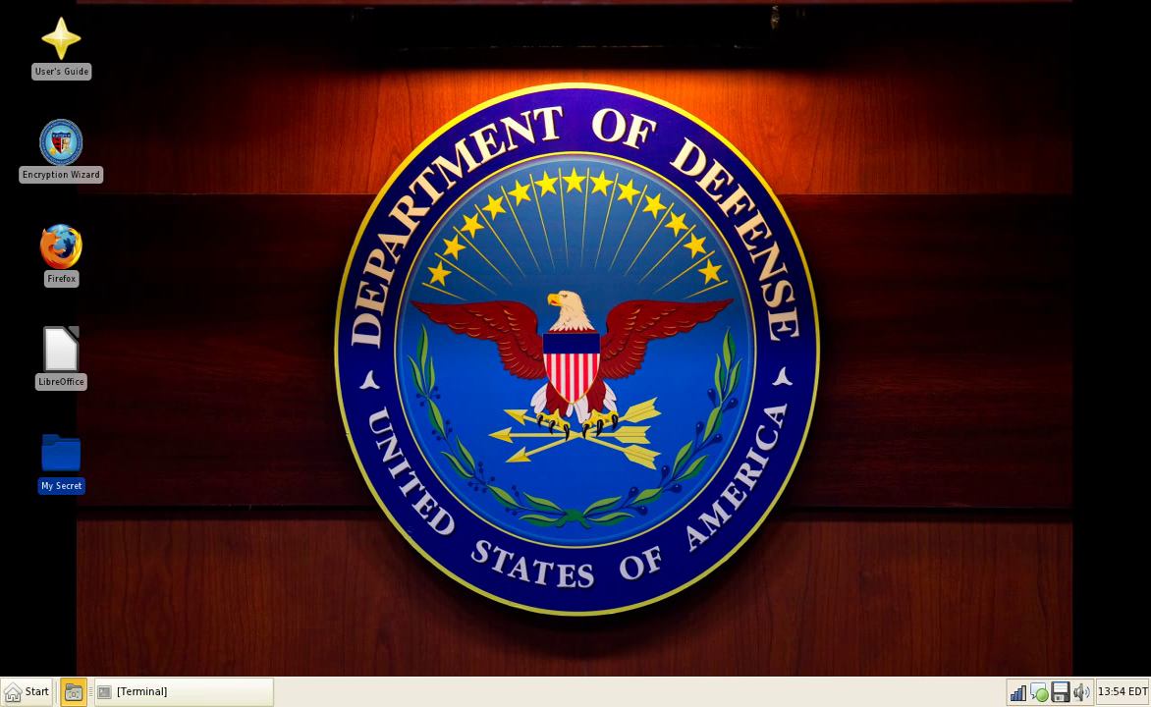
Step: Launch Citrix Receiver, centre its window, and view its version 12.1 About information
{"action": "left_click", "coordinate": [29, 691]}
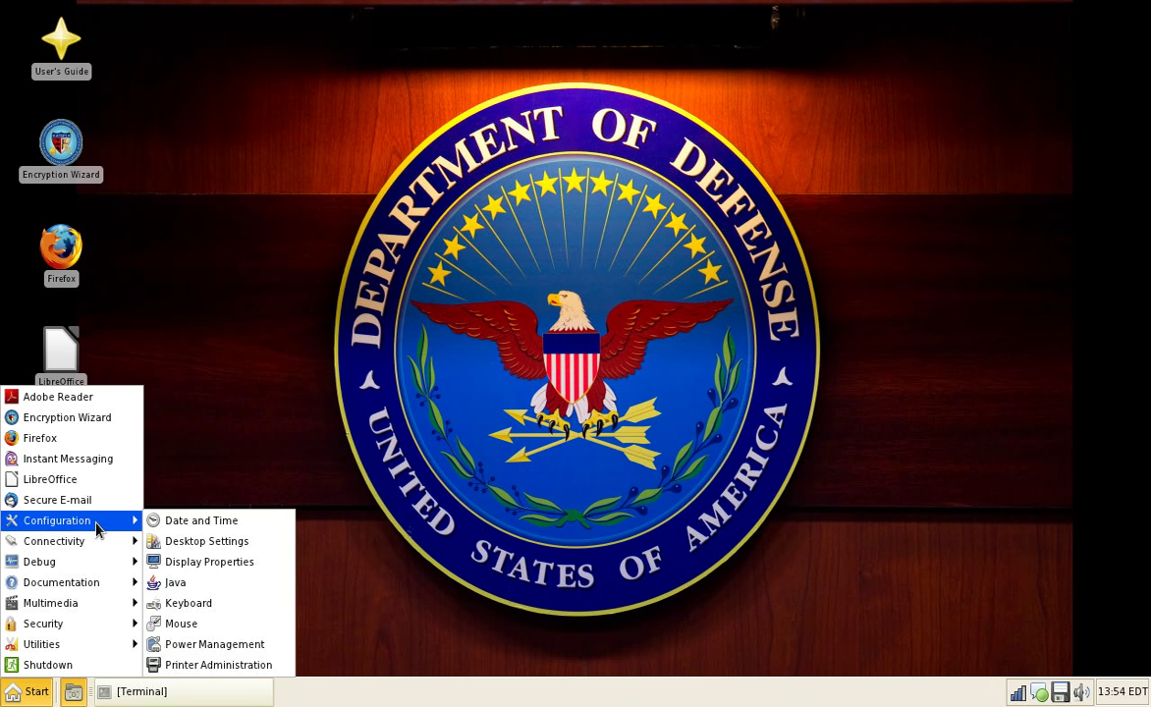
{"action": "mouse_move", "coordinate": [92, 542]}
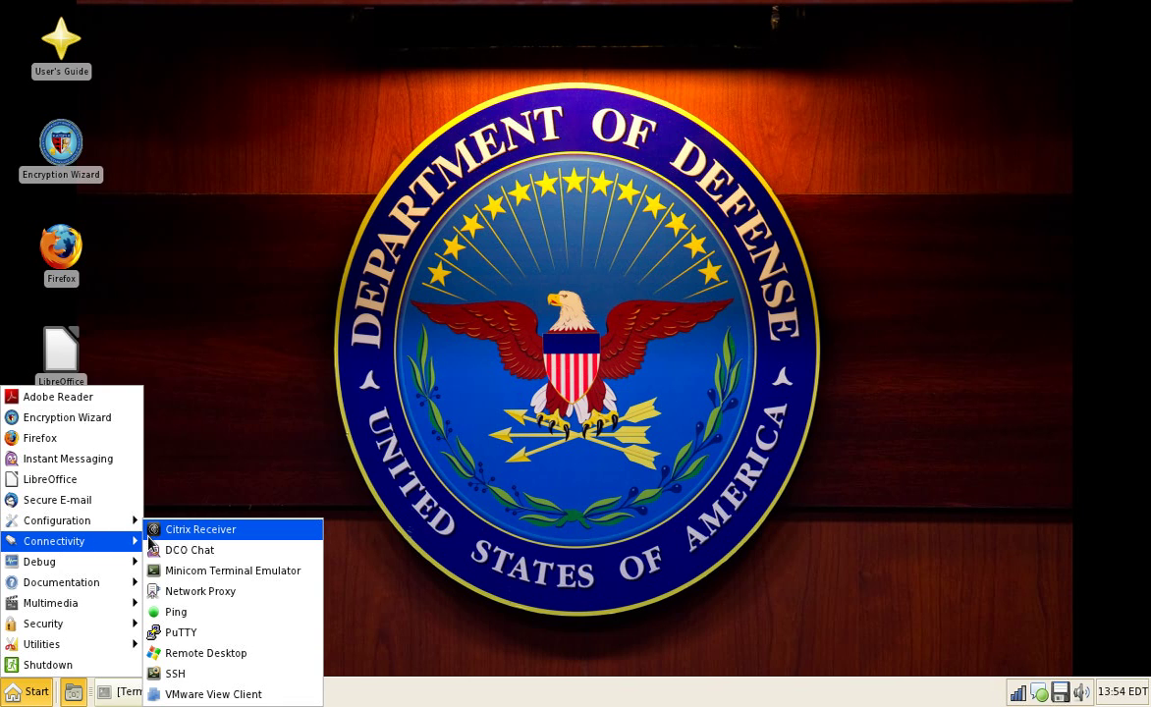
{"action": "left_click", "coordinate": [152, 532]}
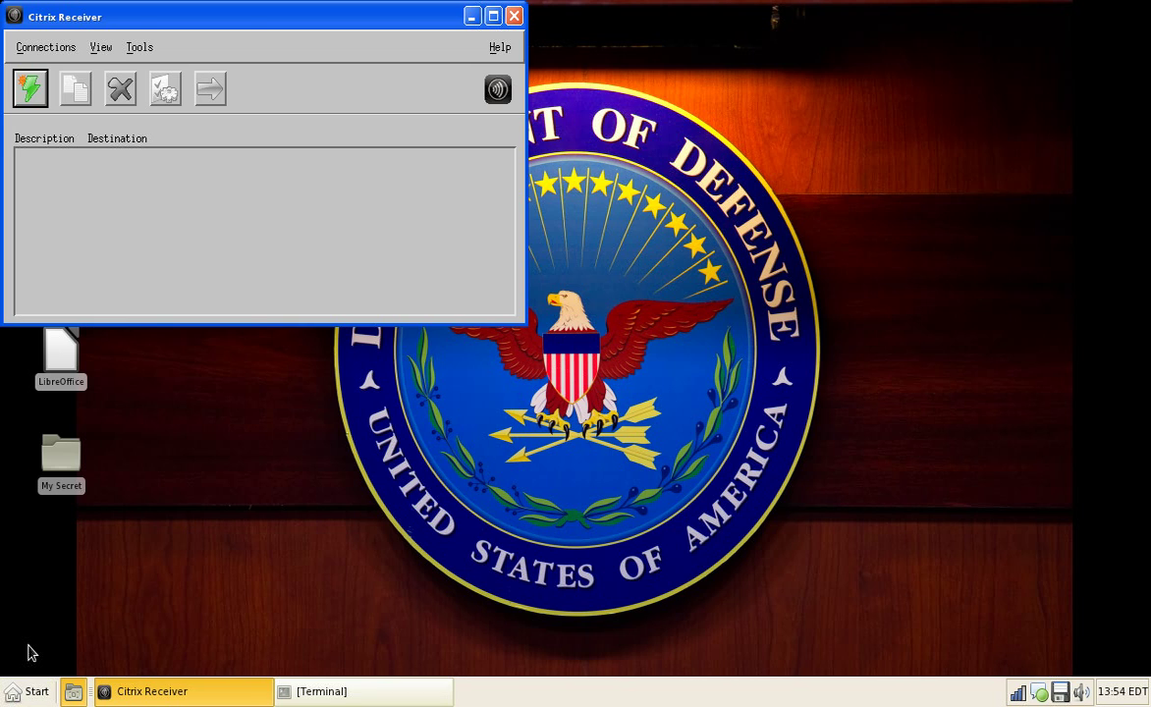
{"action": "left_click_drag", "start_coordinate": [280, 18], "coordinate": [589, 108]}
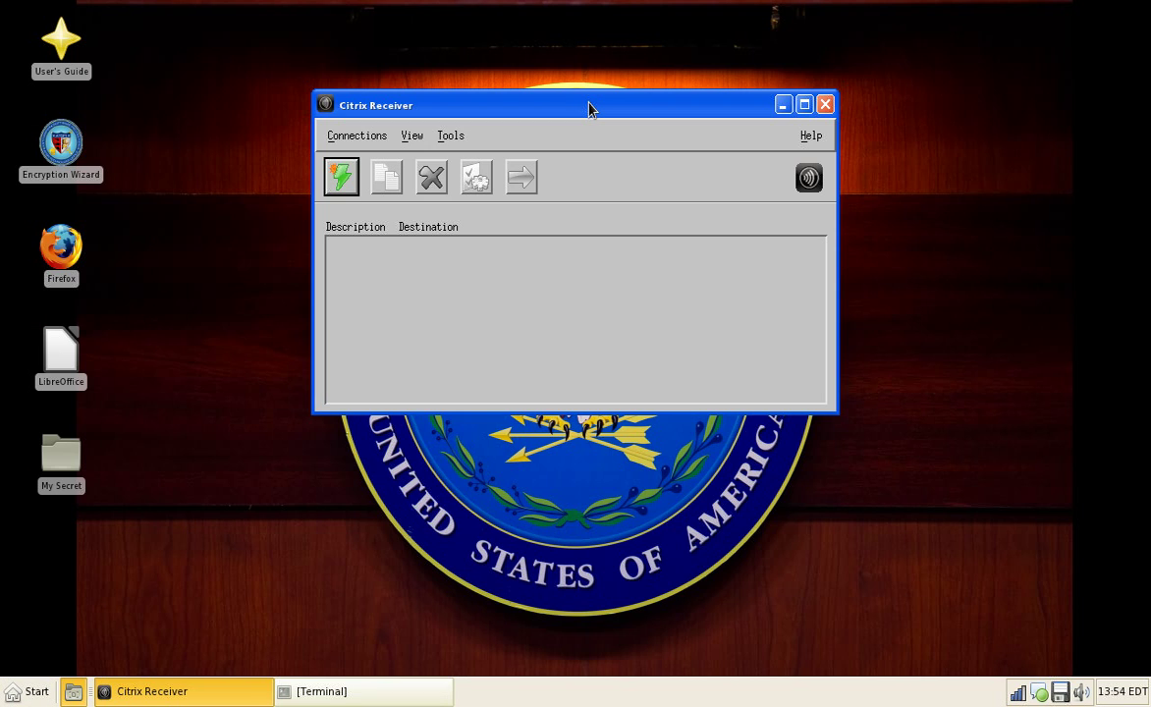
{"action": "left_click", "coordinate": [809, 176]}
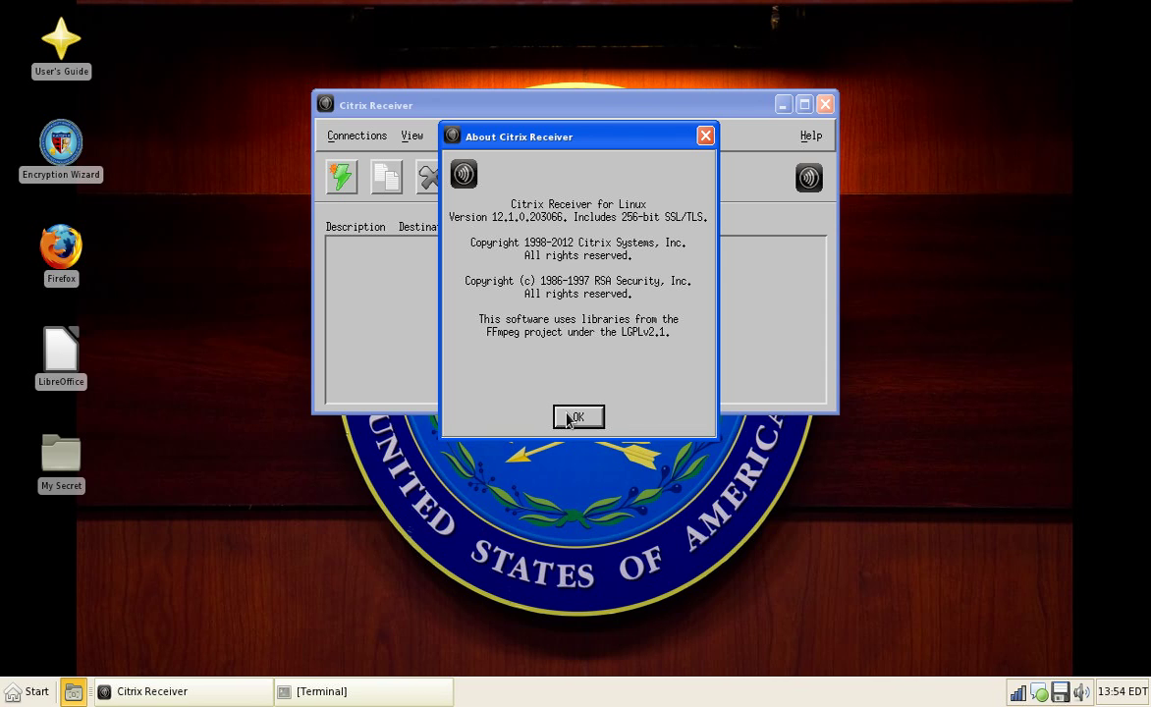
{"action": "left_click", "coordinate": [576, 417]}
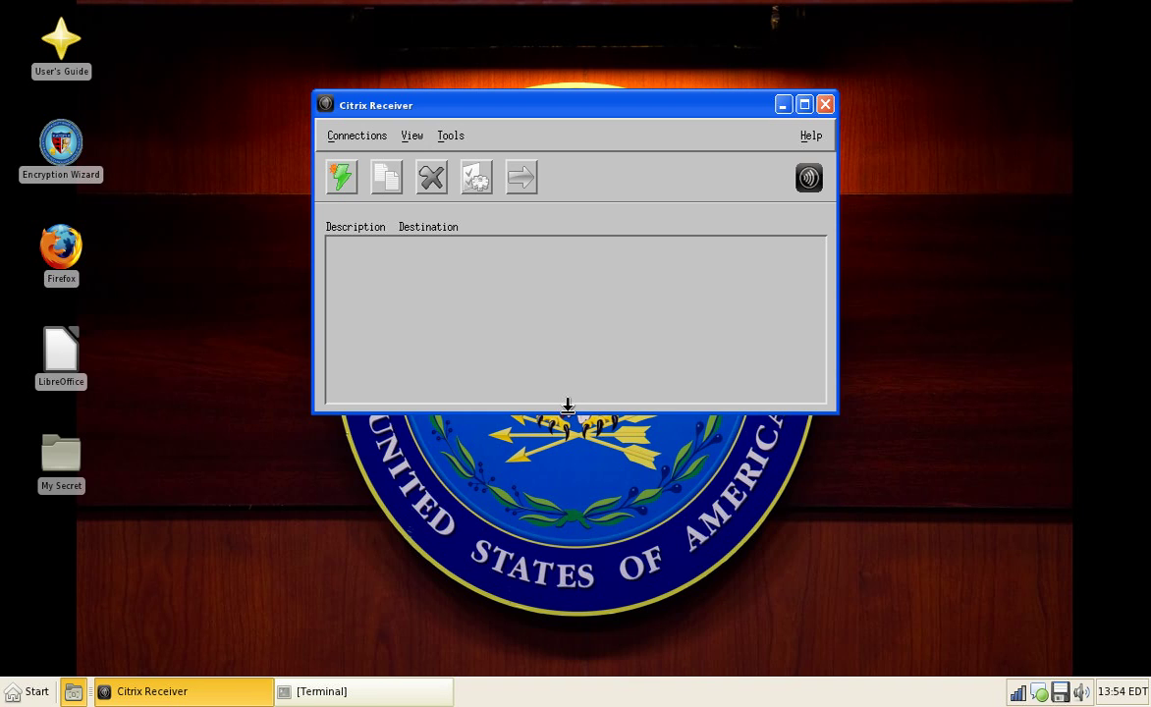
Step: Browse the View and Tools menus, then bring up a new connection's Properties at Network settings
{"action": "key", "text": "Tab"}
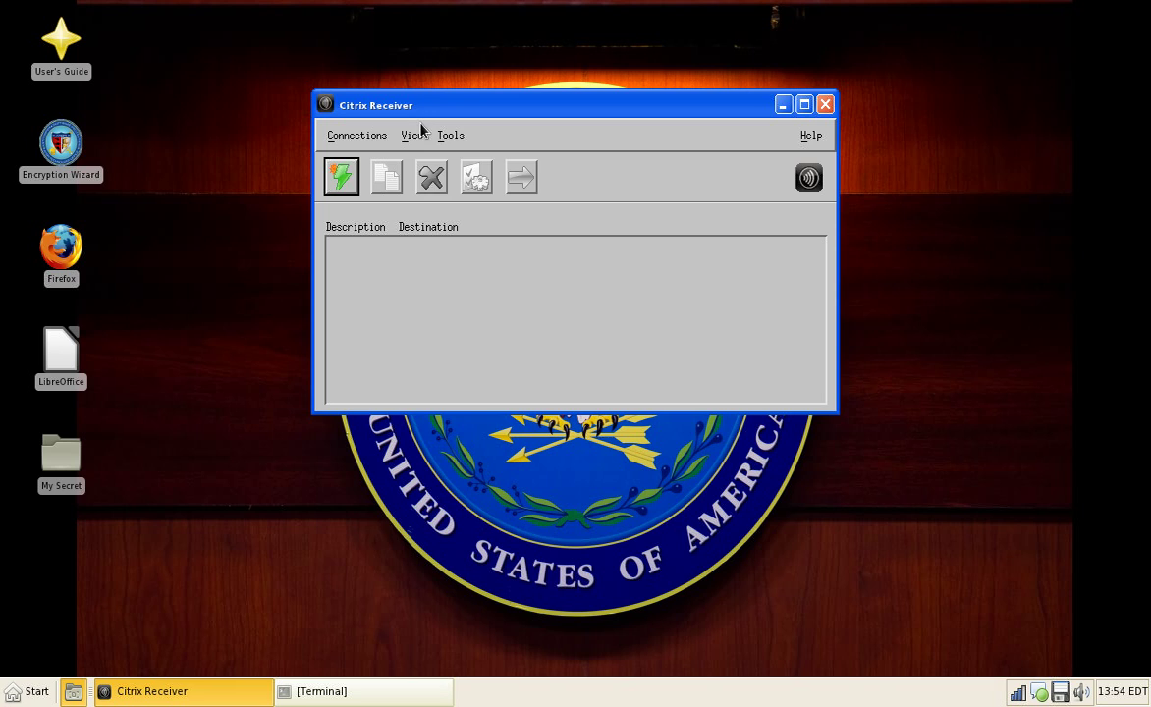
{"action": "left_click", "coordinate": [413, 135]}
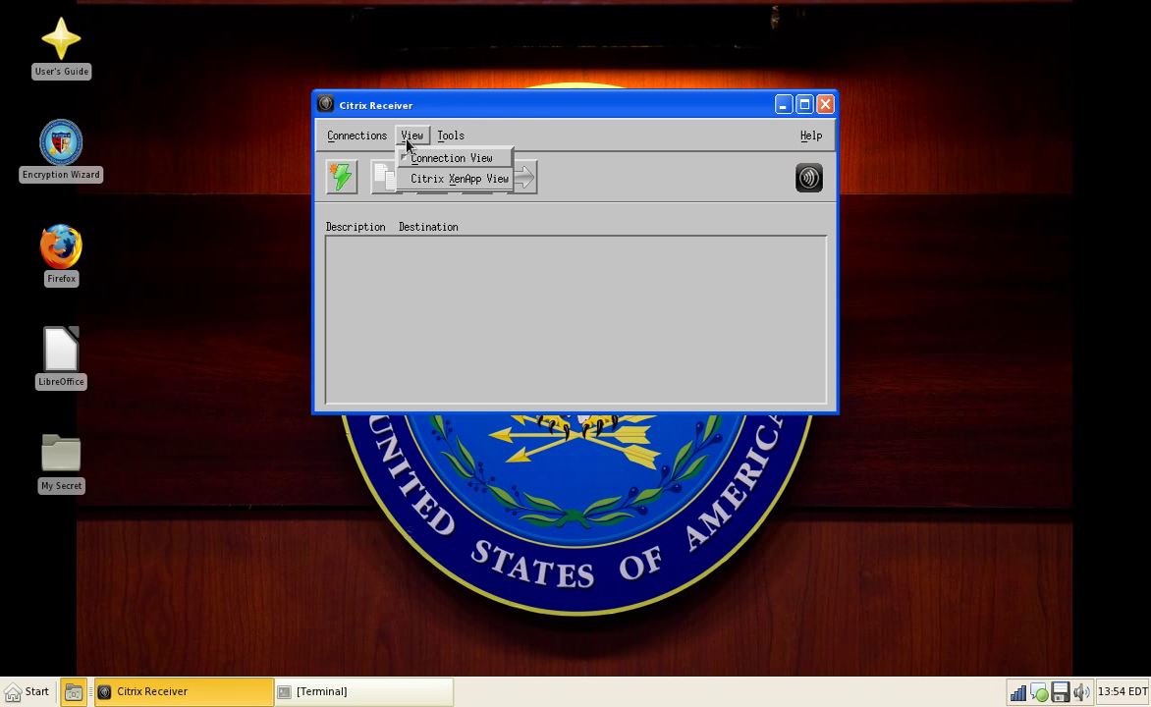
{"action": "mouse_move", "coordinate": [453, 144]}
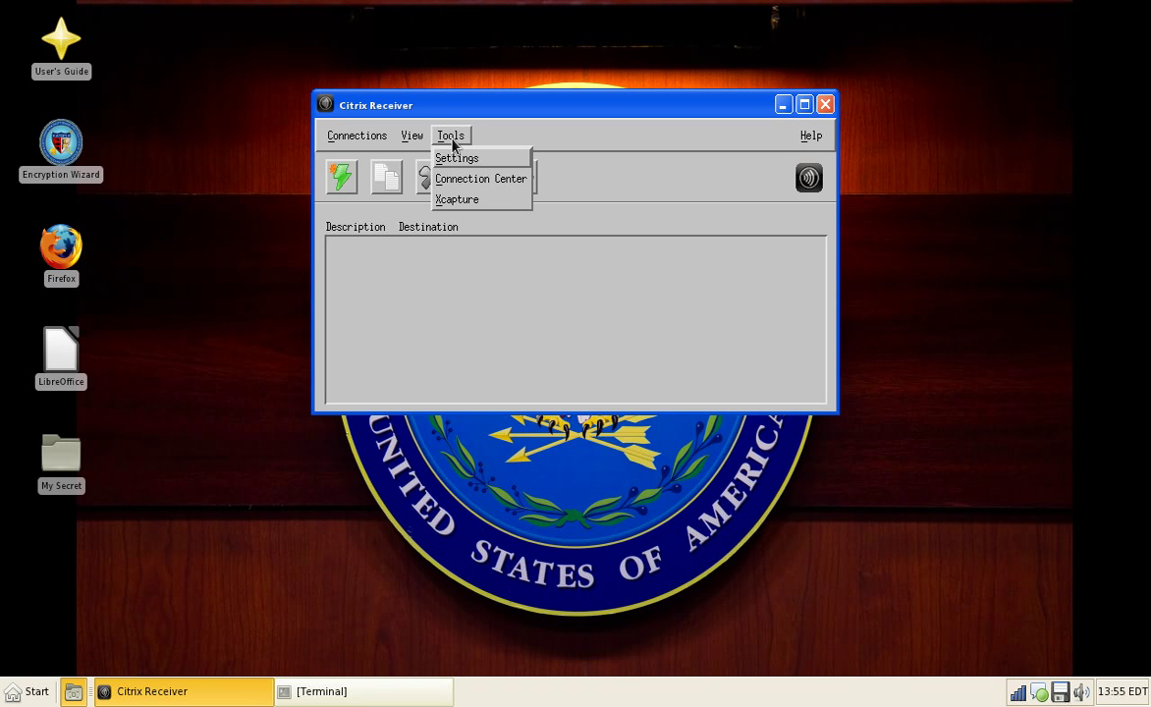
{"action": "left_click", "coordinate": [468, 255]}
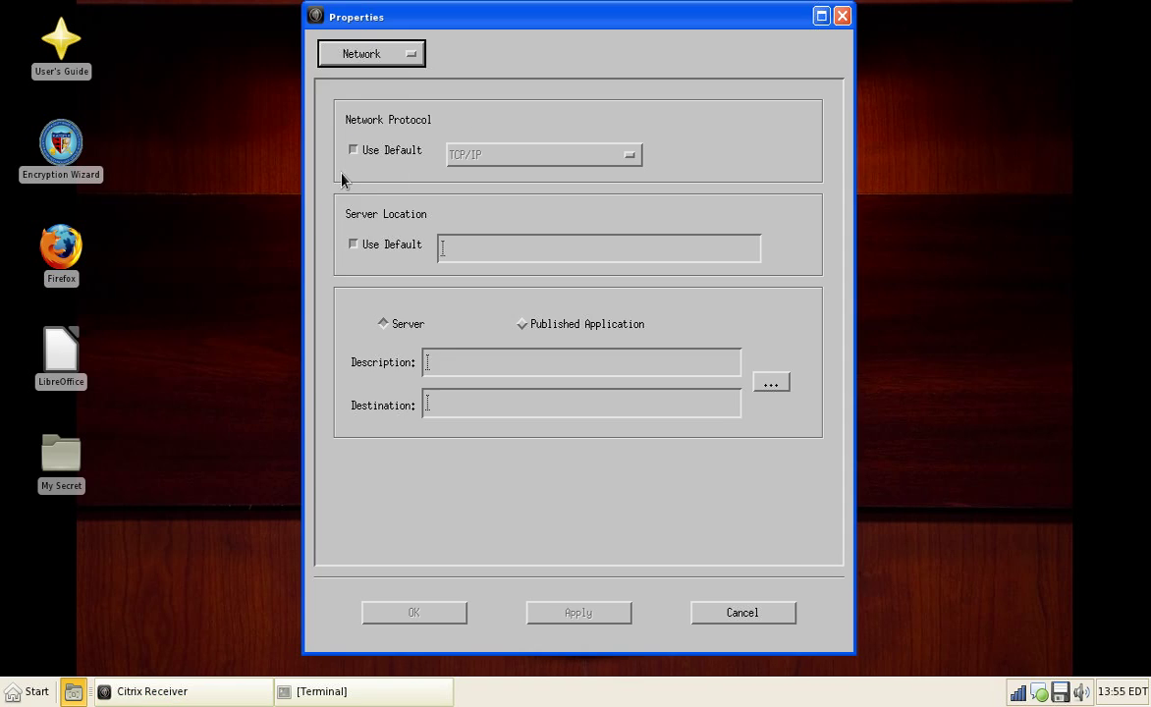
{"action": "left_click", "coordinate": [389, 57]}
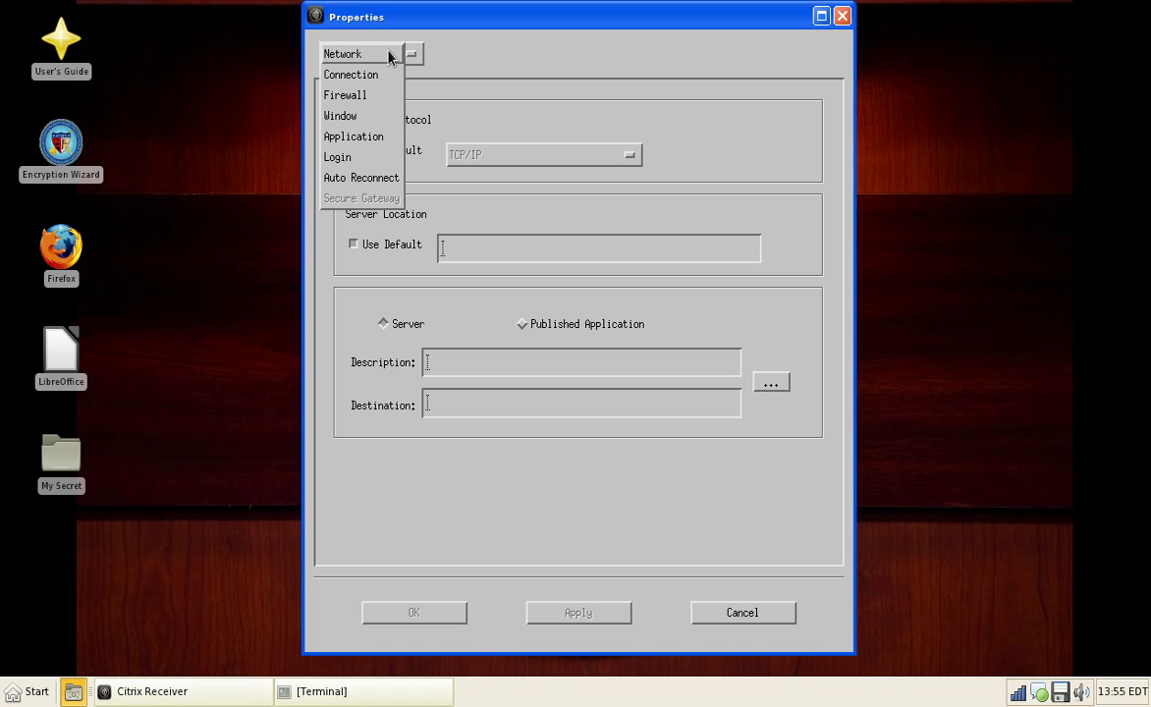
Step: Look through the Firewall, Network, Connection, Application and Window property pages, then close Properties unchanged
{"action": "left_click", "coordinate": [345, 96]}
{"action": "left_click", "coordinate": [342, 46]}
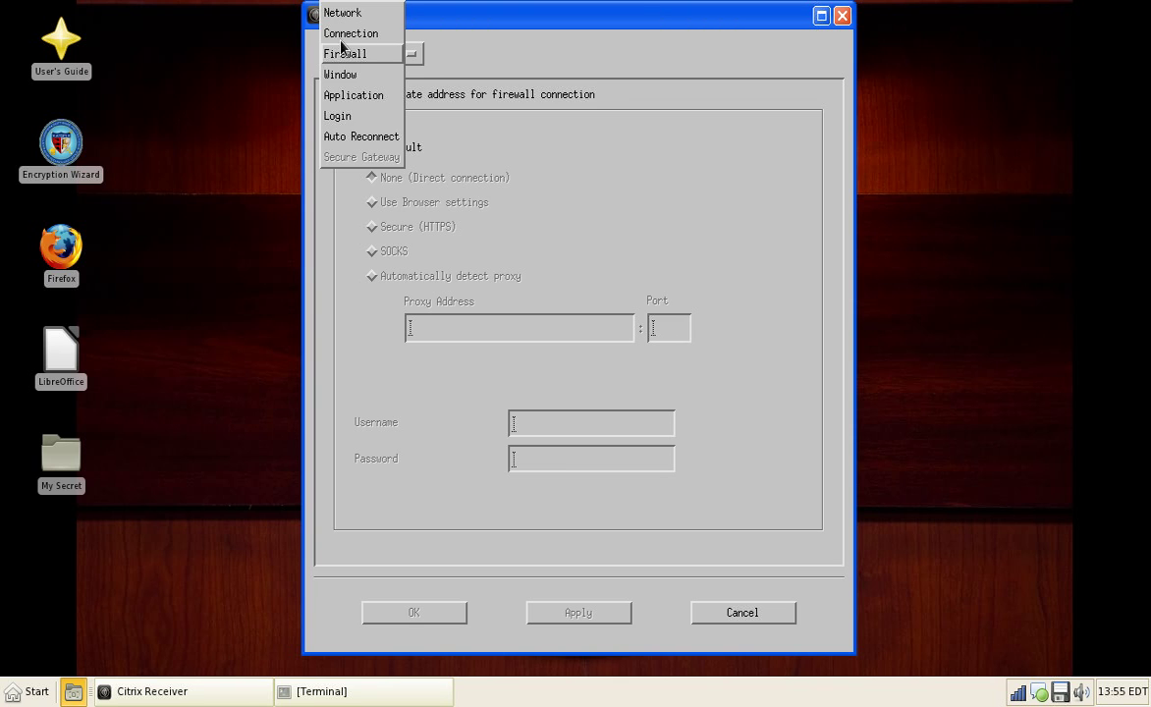
{"action": "left_click", "coordinate": [343, 14]}
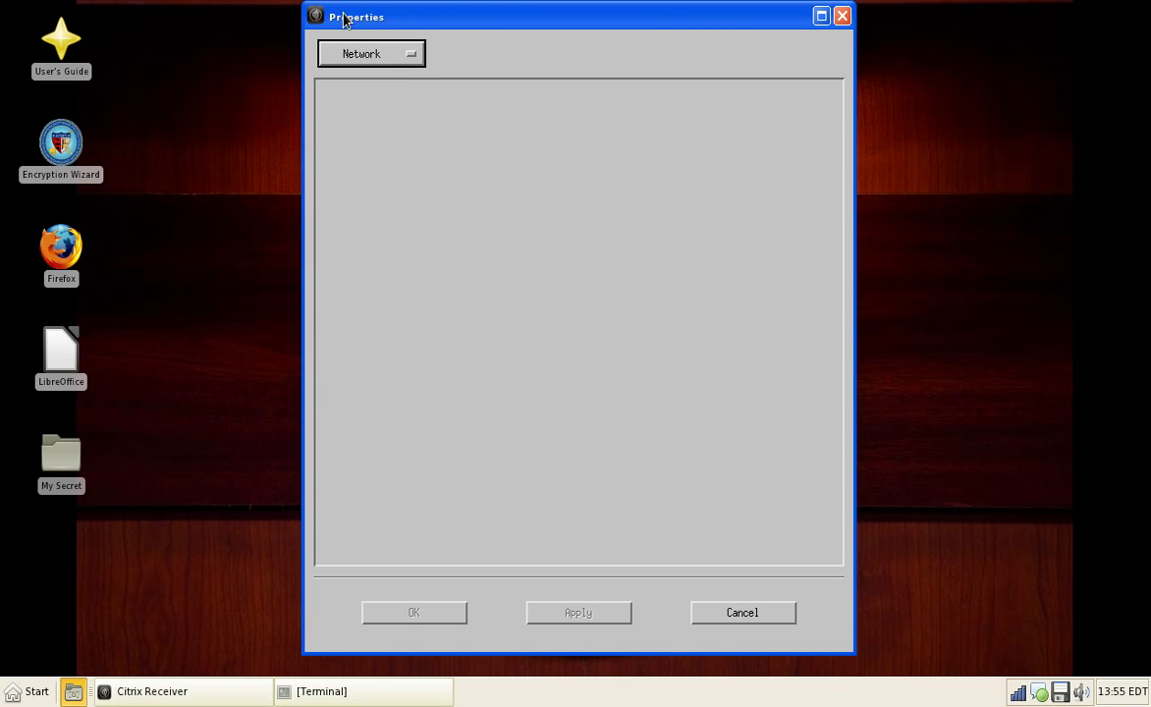
{"action": "left_click", "coordinate": [353, 55]}
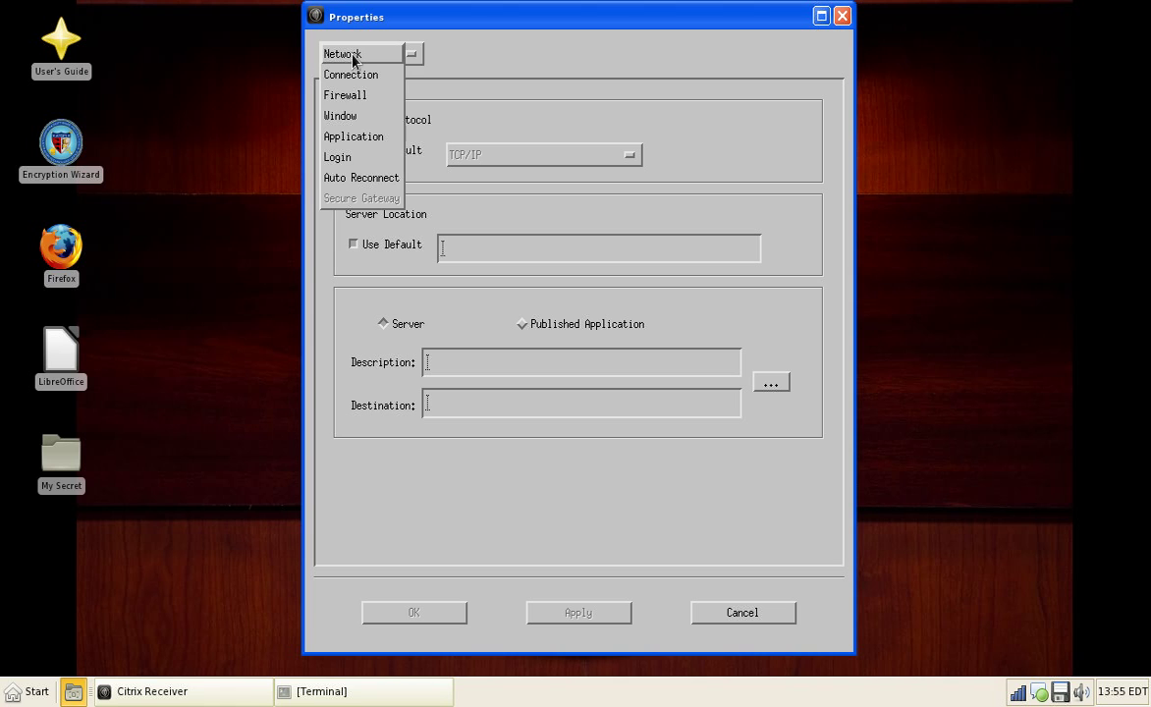
{"action": "left_click", "coordinate": [355, 76]}
{"action": "left_click", "coordinate": [358, 54]}
{"action": "left_click", "coordinate": [344, 116]}
{"action": "left_click", "coordinate": [358, 50]}
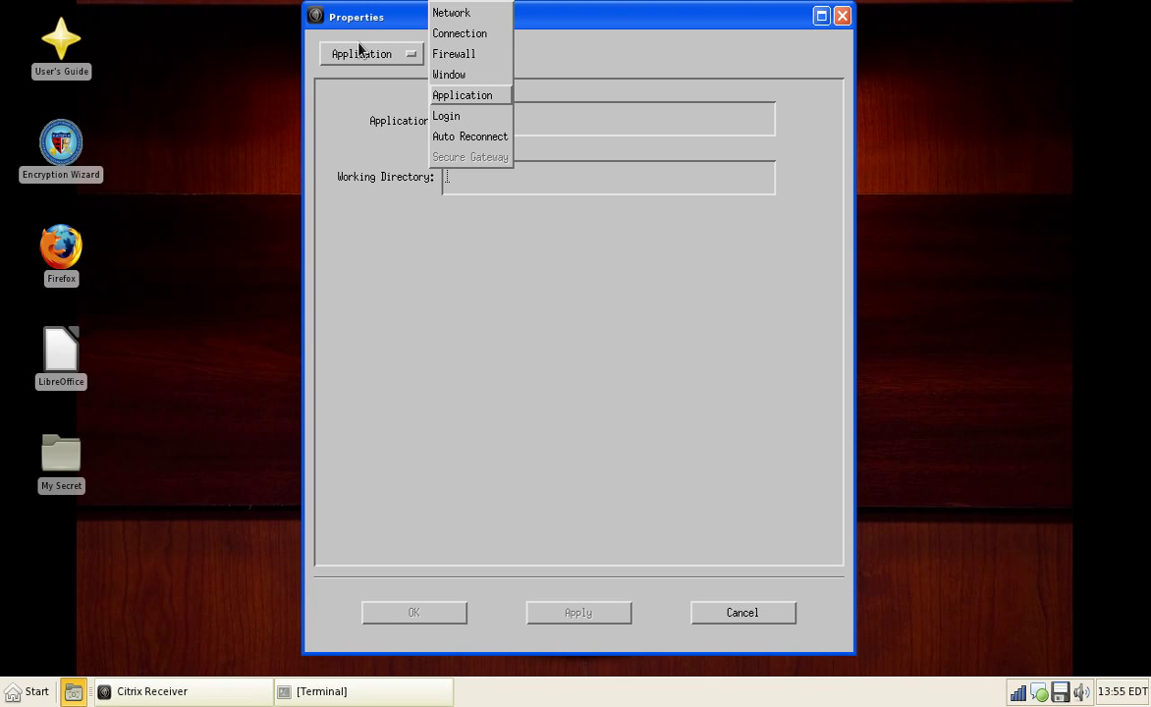
{"action": "left_click", "coordinate": [469, 73]}
{"action": "left_click", "coordinate": [403, 56]}
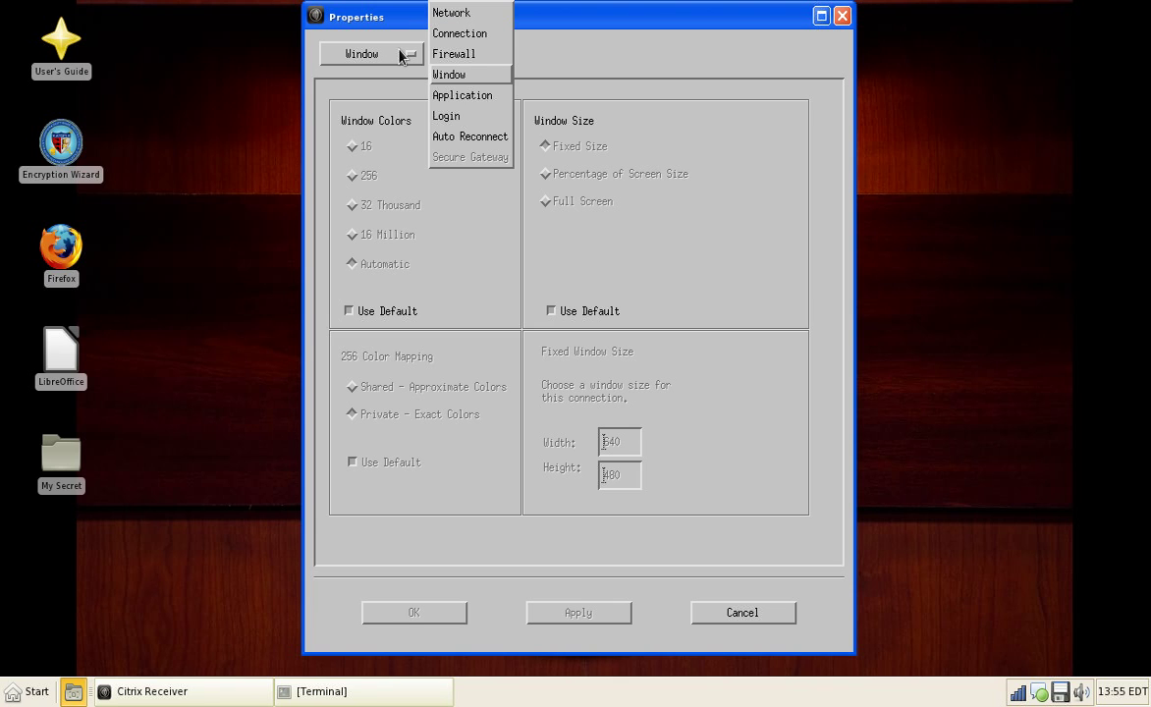
{"action": "left_click", "coordinate": [448, 56]}
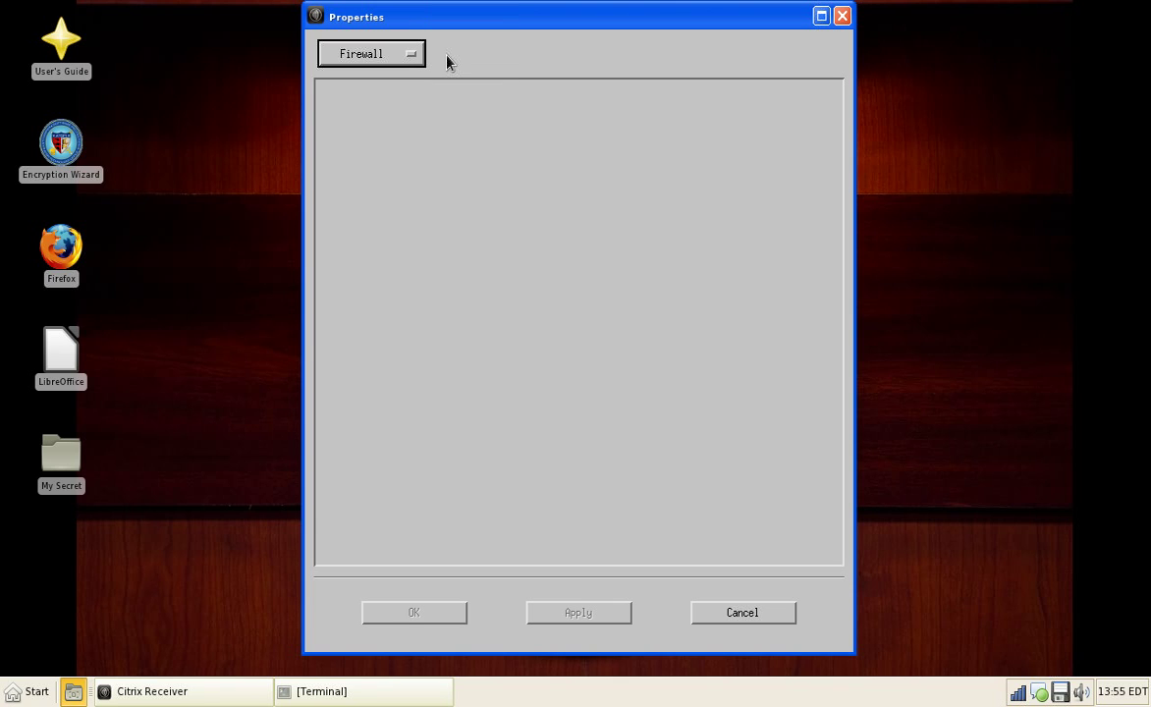
{"action": "left_click", "coordinate": [841, 17]}
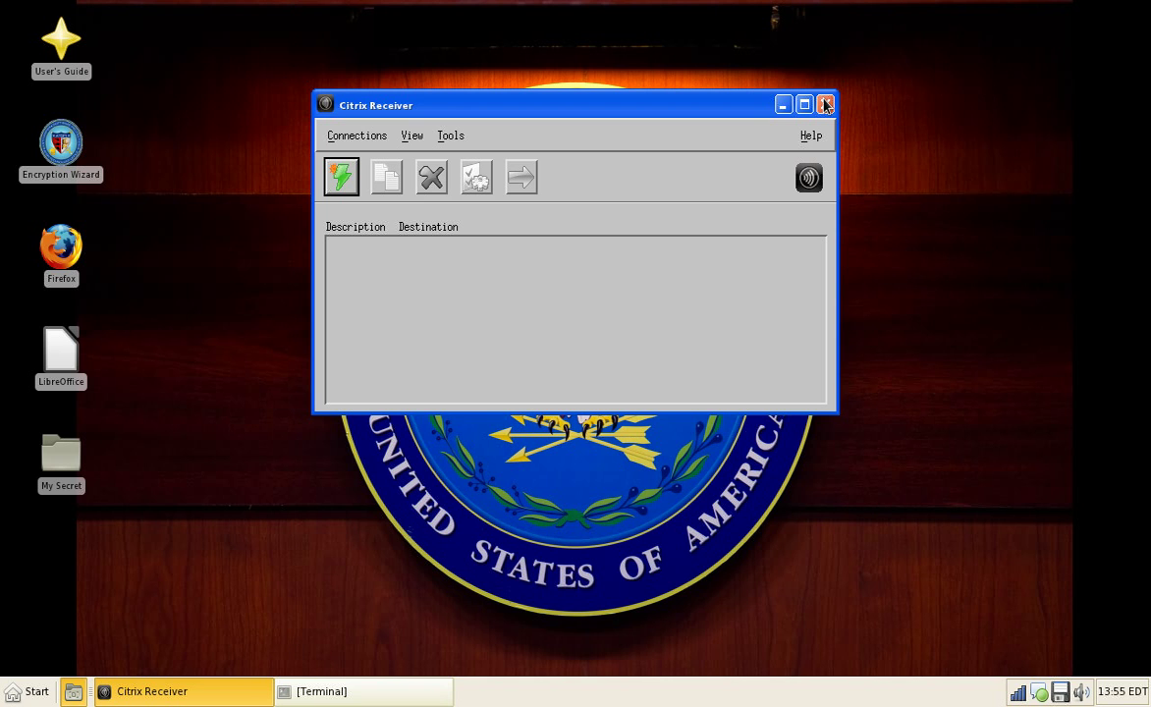
Step: Close Citrix Receiver and add Pictures/departmentofdefense-dod.jpg as the wallpaper in Desktop Settings
{"action": "left_click", "coordinate": [826, 105]}
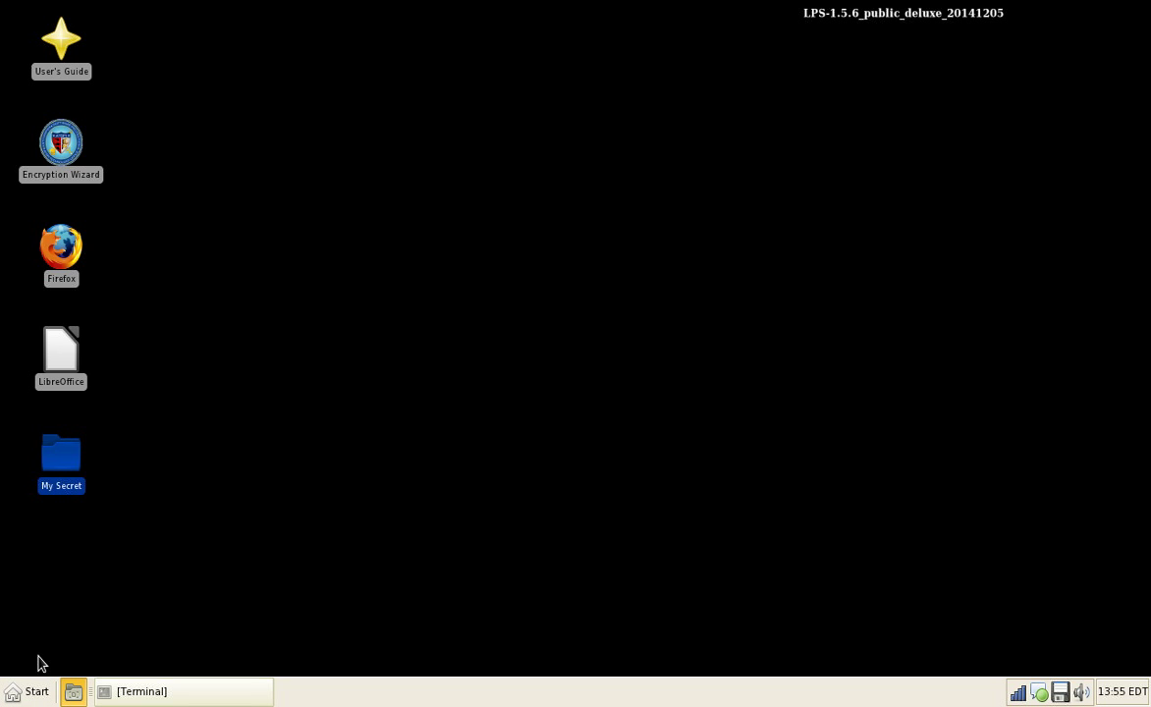
{"action": "right_click", "coordinate": [369, 295]}
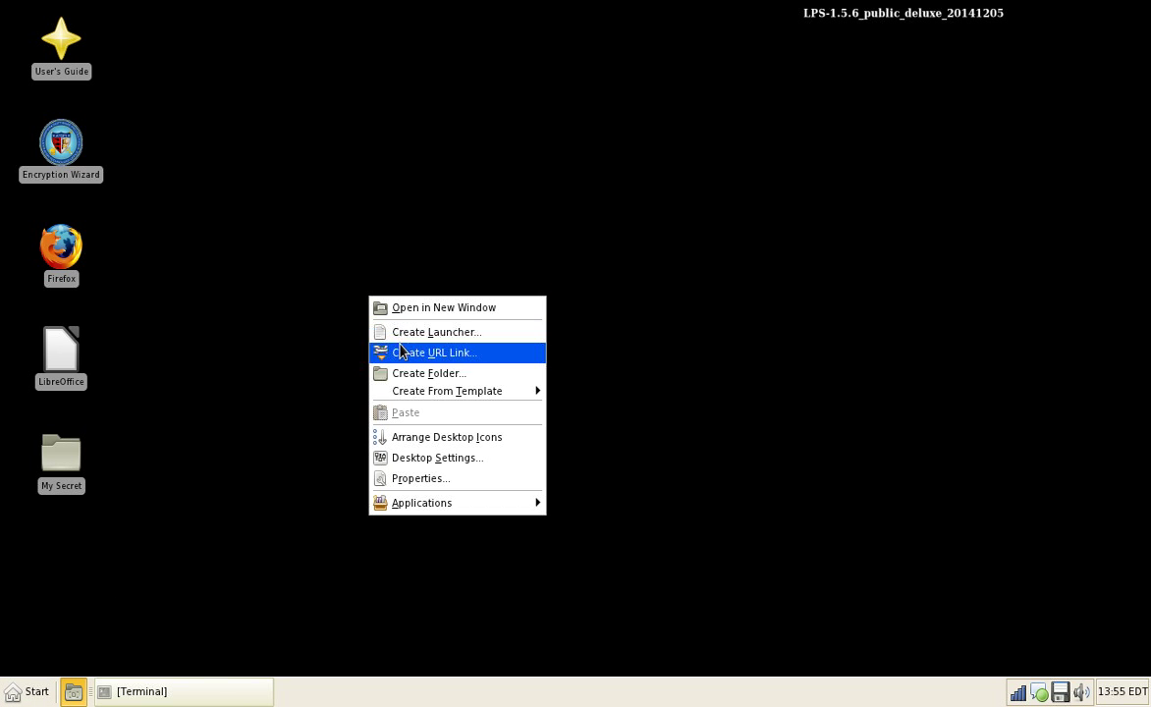
{"action": "left_click", "coordinate": [447, 458]}
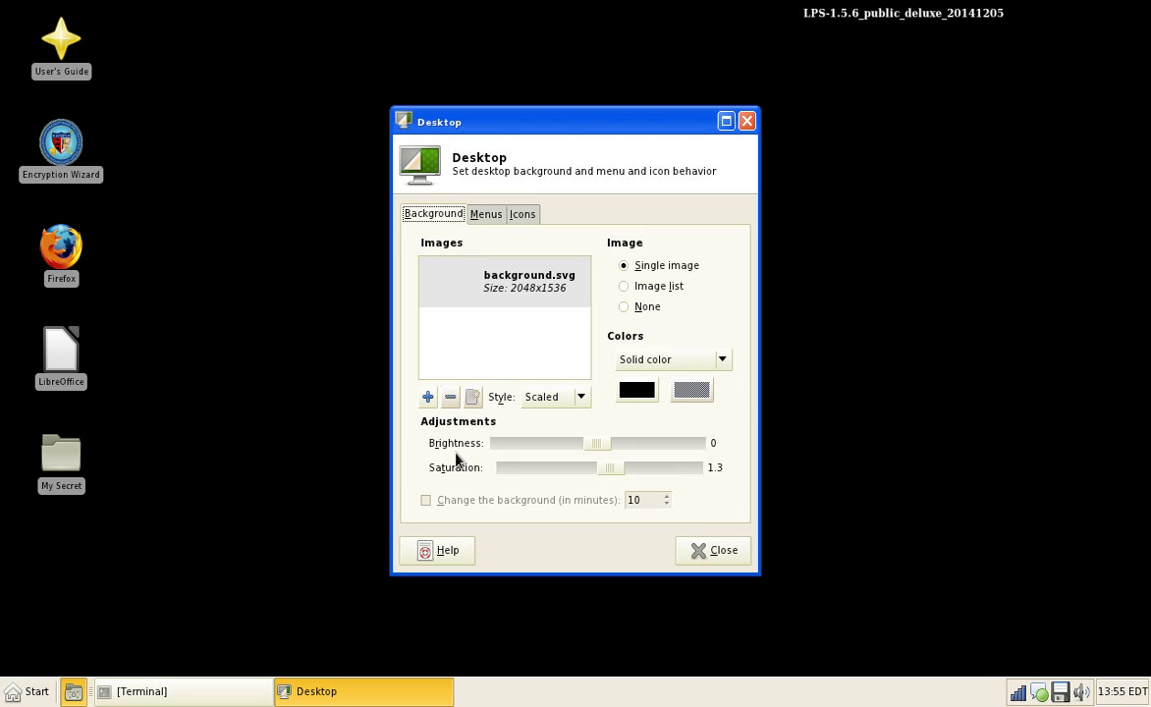
{"action": "left_click", "coordinate": [427, 397]}
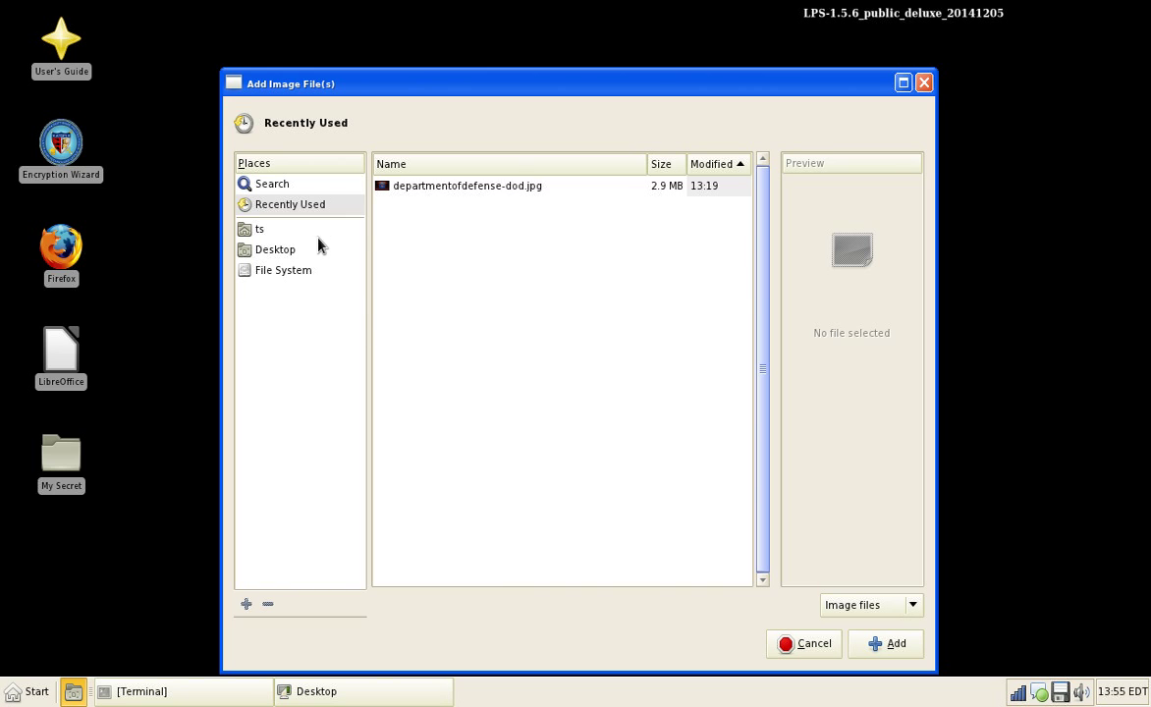
{"action": "left_click", "coordinate": [295, 228]}
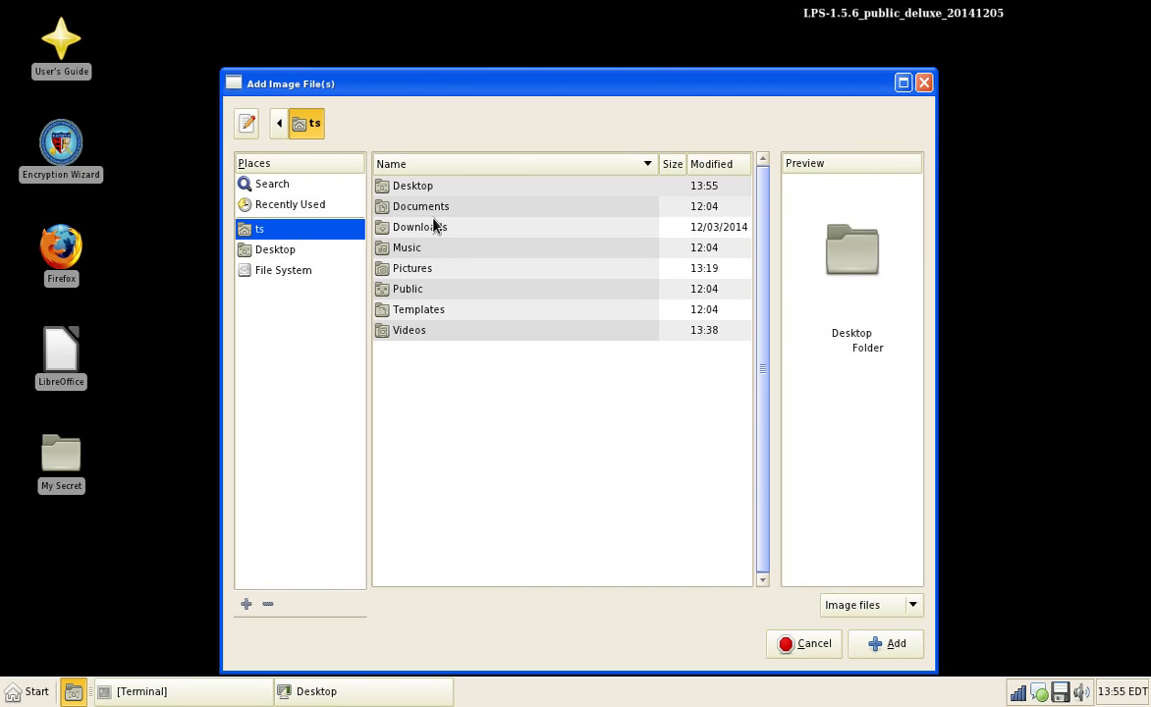
{"action": "double_click", "coordinate": [442, 271]}
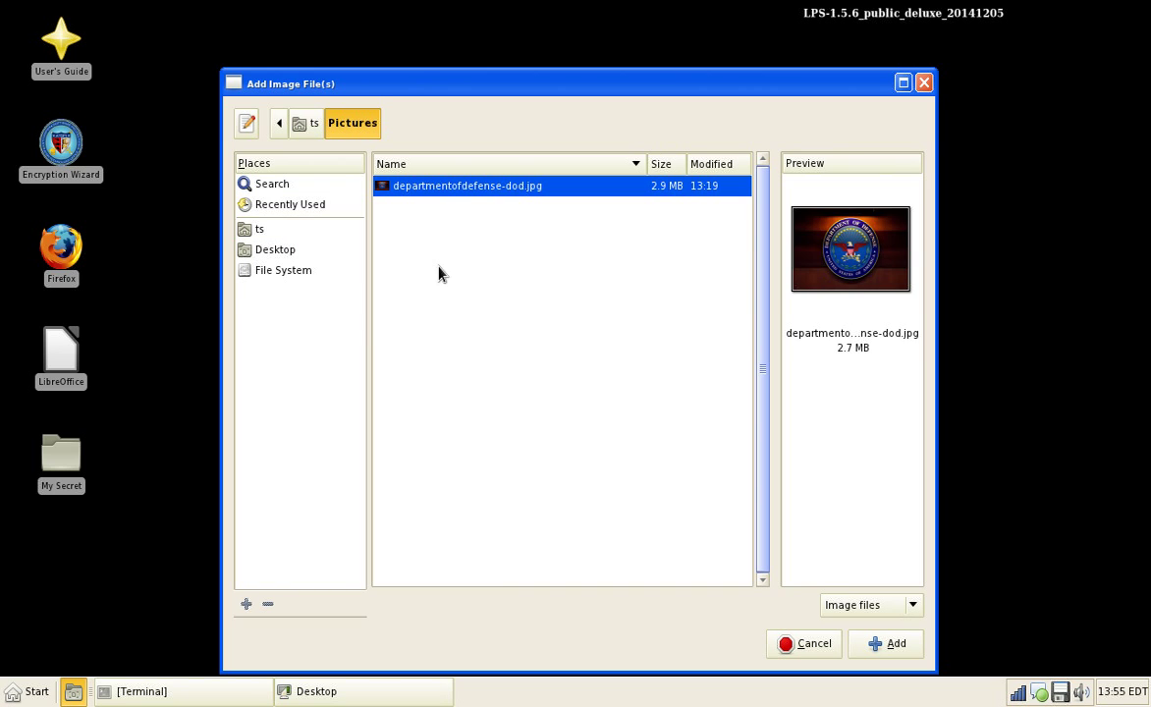
{"action": "left_click", "coordinate": [852, 646]}
{"action": "left_click", "coordinate": [718, 559]}
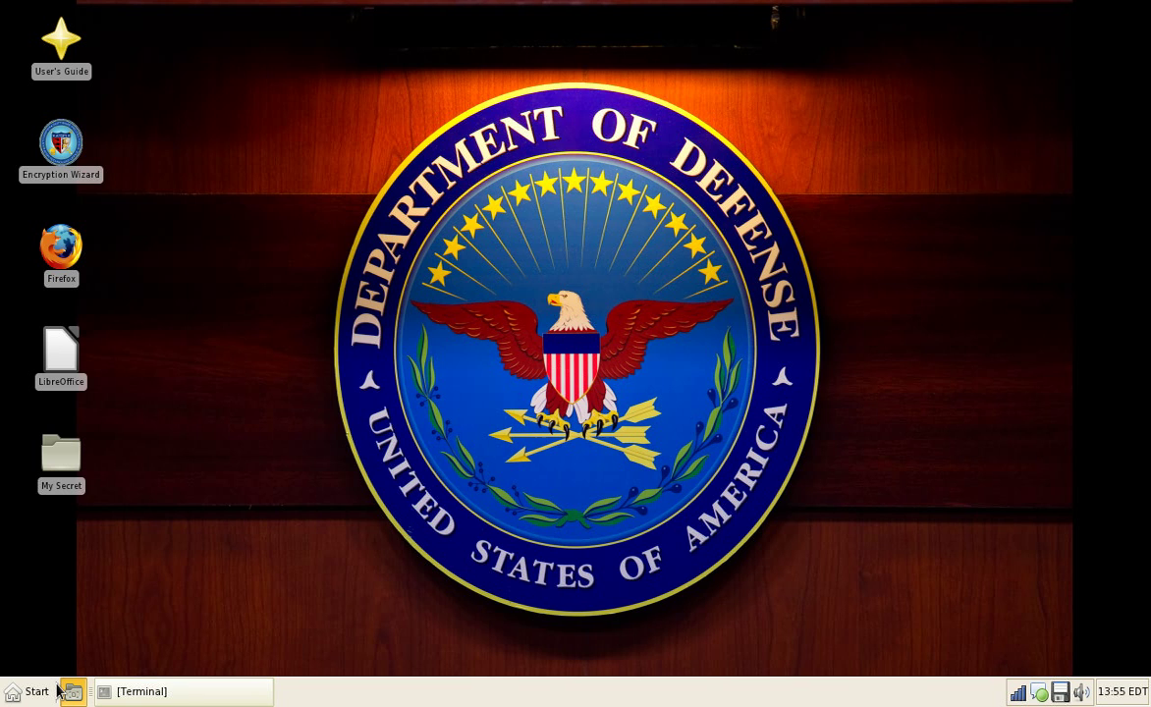
{"action": "left_click", "coordinate": [14, 693]}
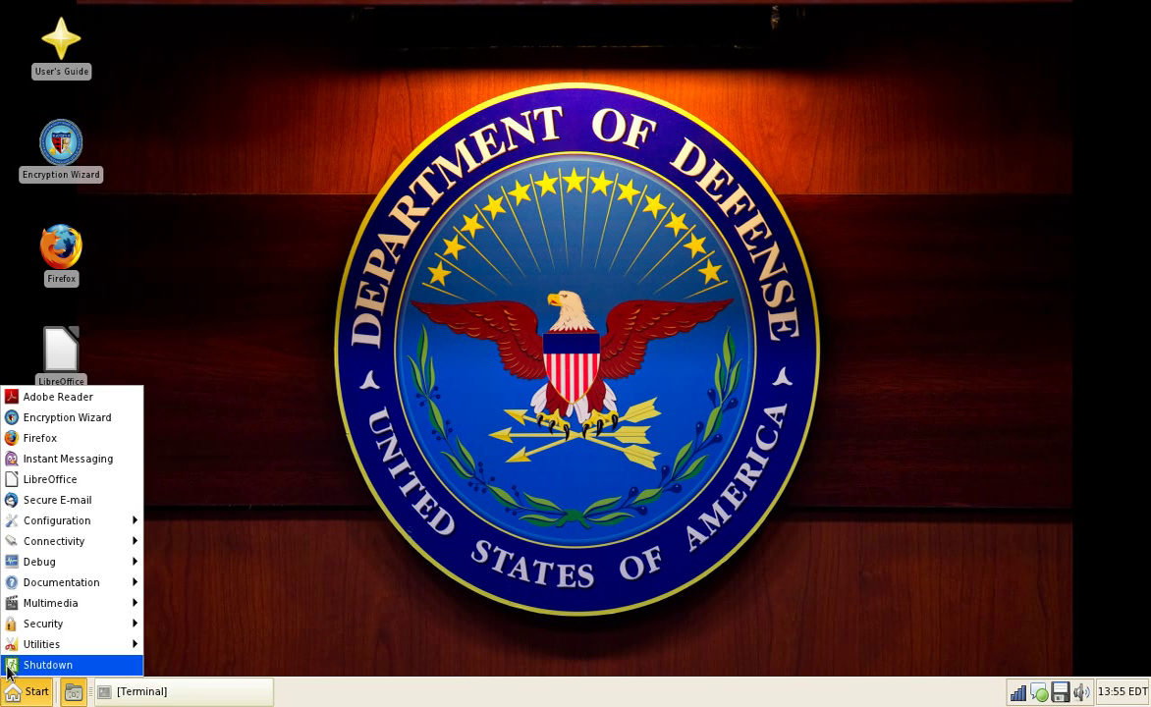
Step: Launch DCO Chat and sign in with a user name and the account password
{"action": "mouse_move", "coordinate": [44, 540]}
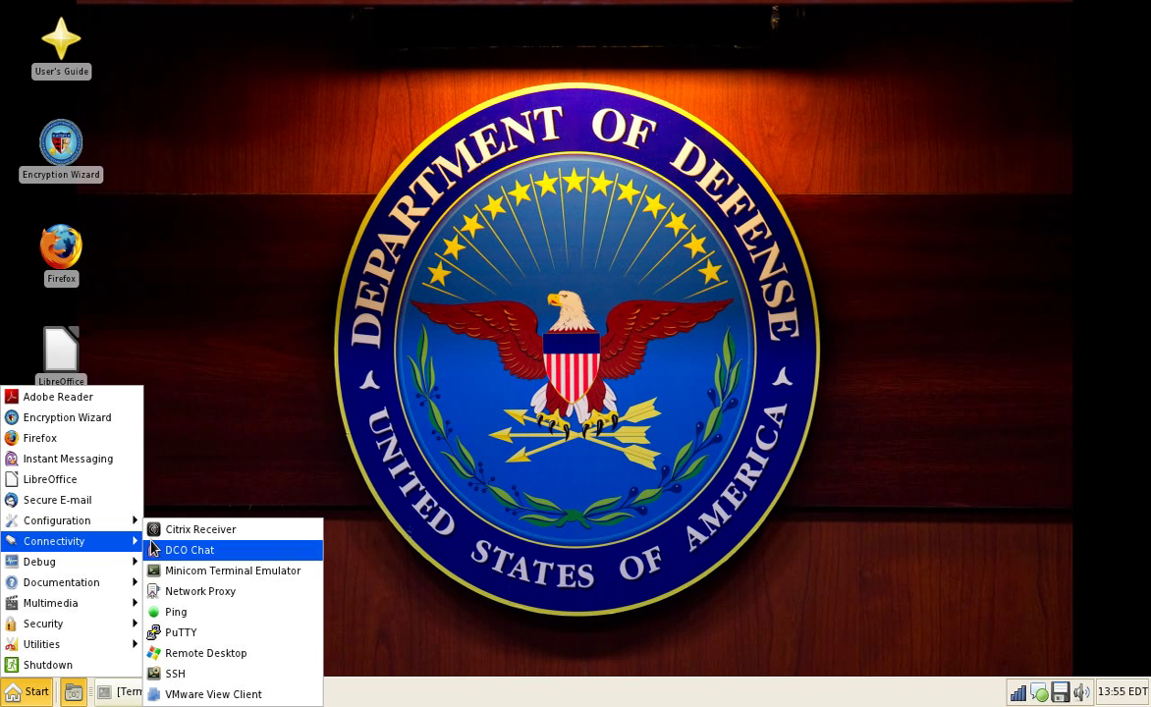
{"action": "left_click", "coordinate": [154, 549]}
{"action": "type", "text": "ue"}
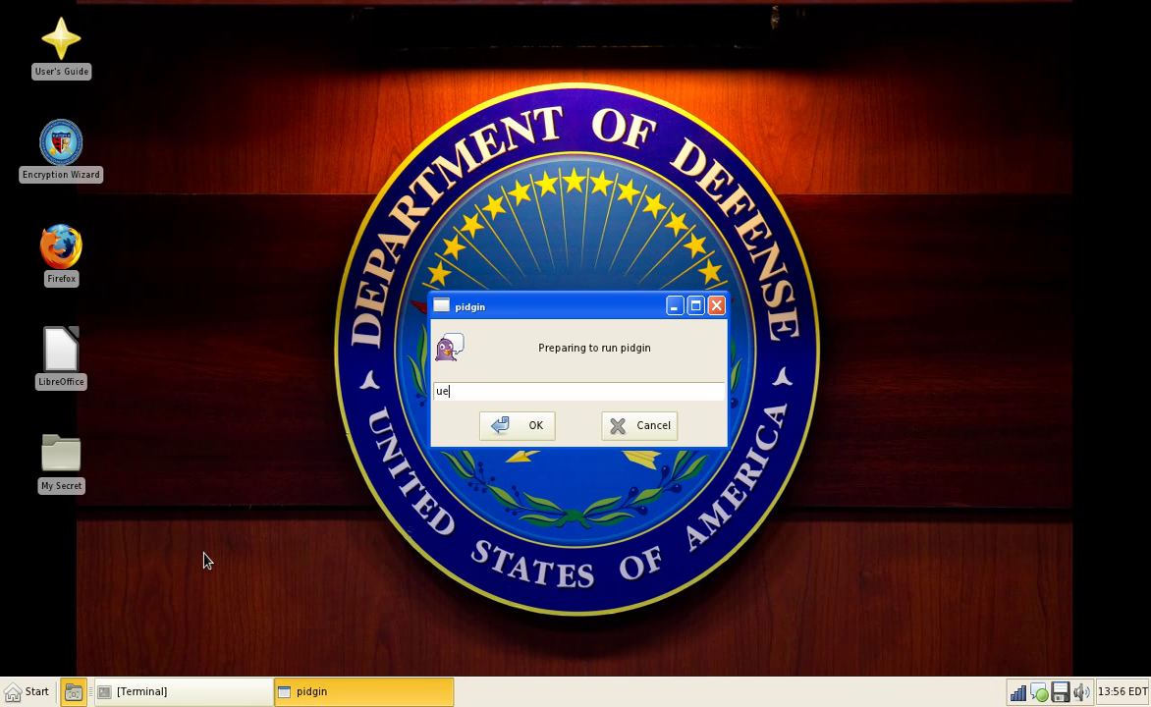
{"action": "type", "text": "uhfuf"}
{"action": "left_click", "coordinate": [547, 431]}
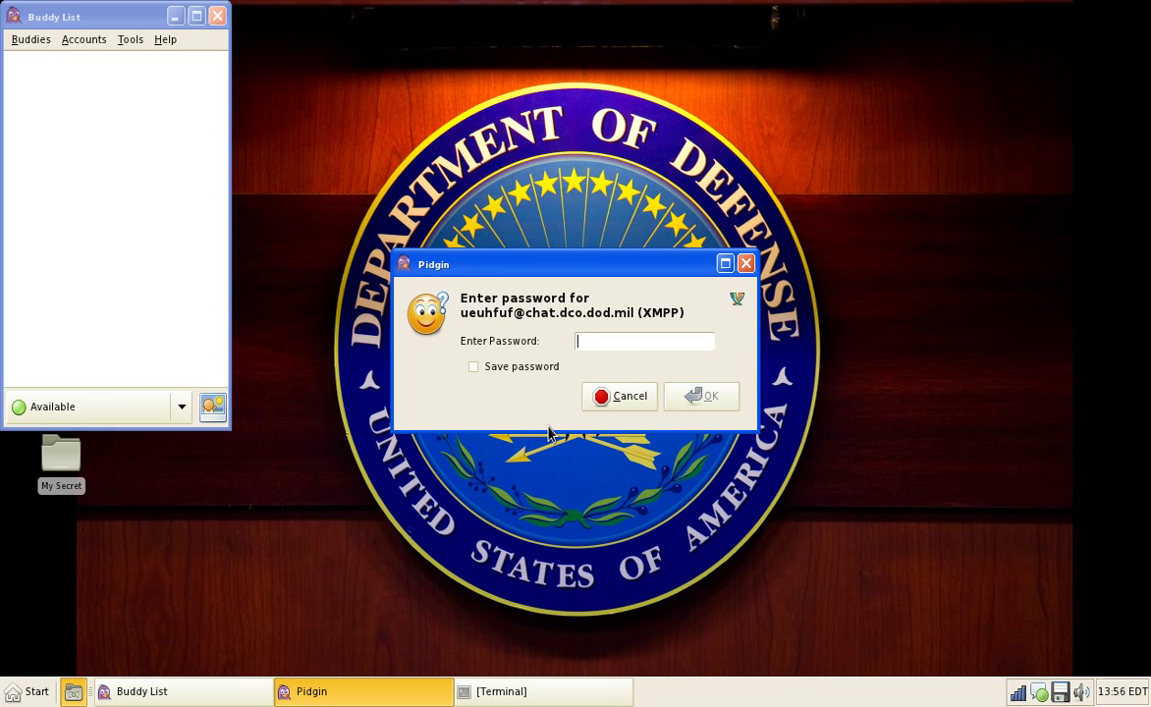
{"action": "type", "text": "password"}
{"action": "key", "text": "Return"}
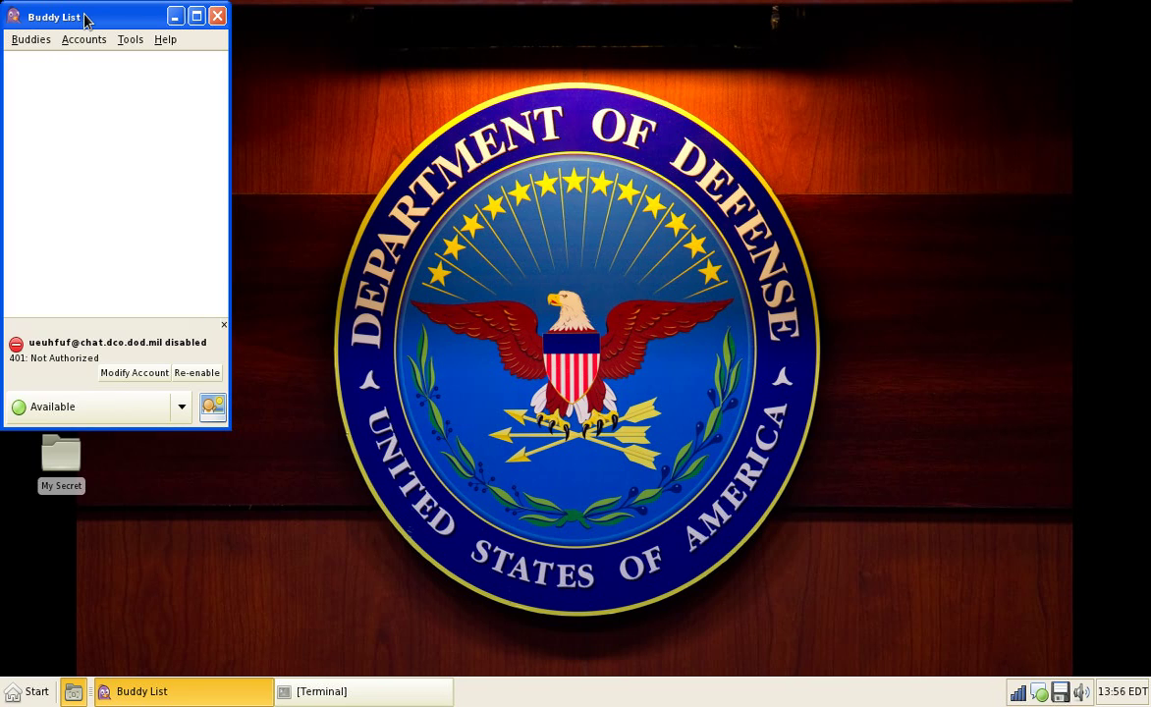
Step: Move the Buddy List to the centre, view Pidgin's About information, then quit Pidgin
{"action": "left_click_drag", "start_coordinate": [85, 17], "coordinate": [483, 67]}
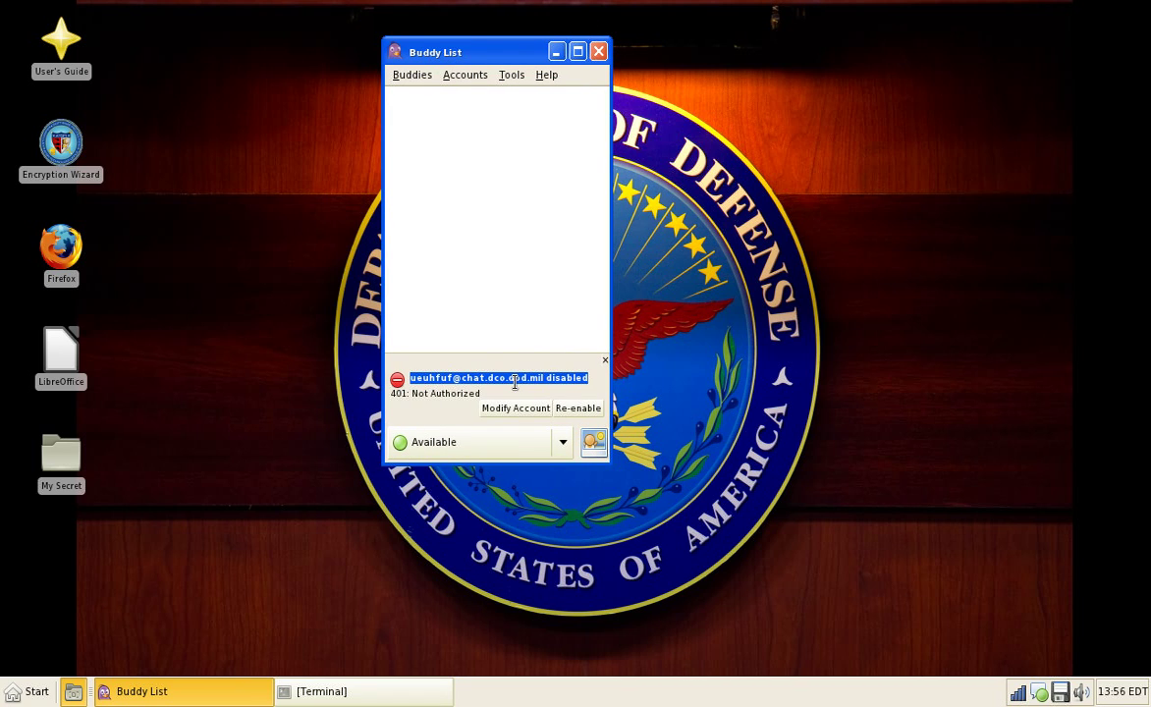
{"action": "left_click", "coordinate": [464, 74]}
{"action": "left_click", "coordinate": [585, 199]}
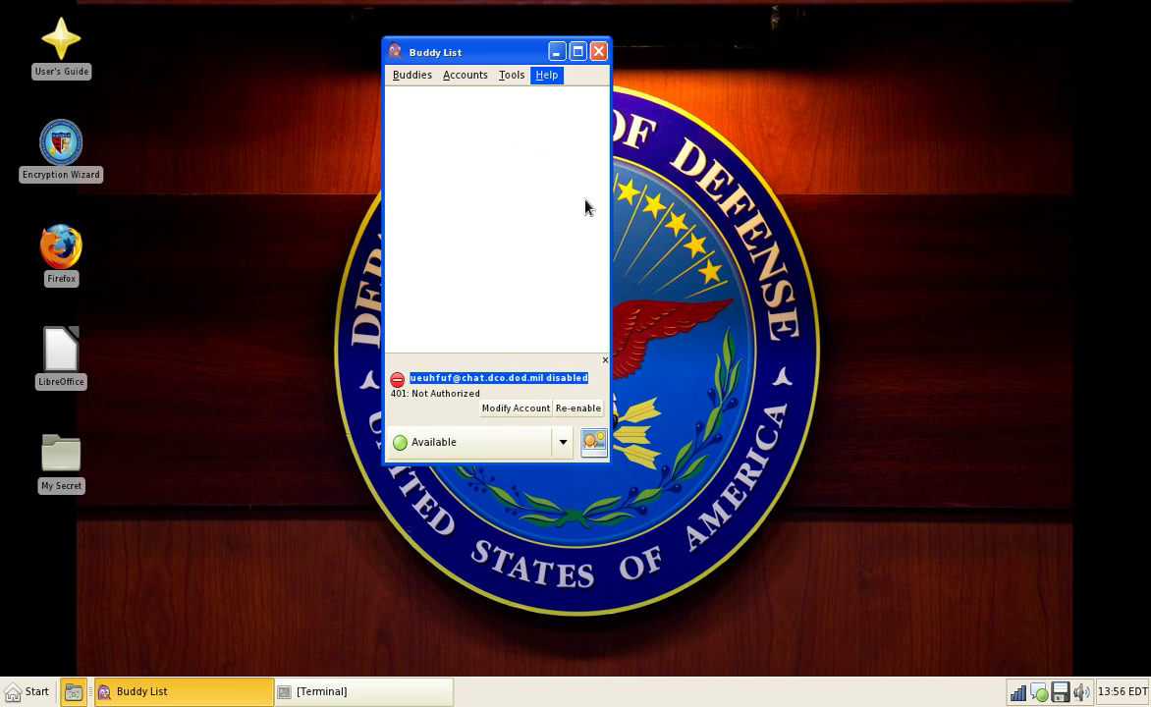
{"action": "left_click", "coordinate": [725, 548]}
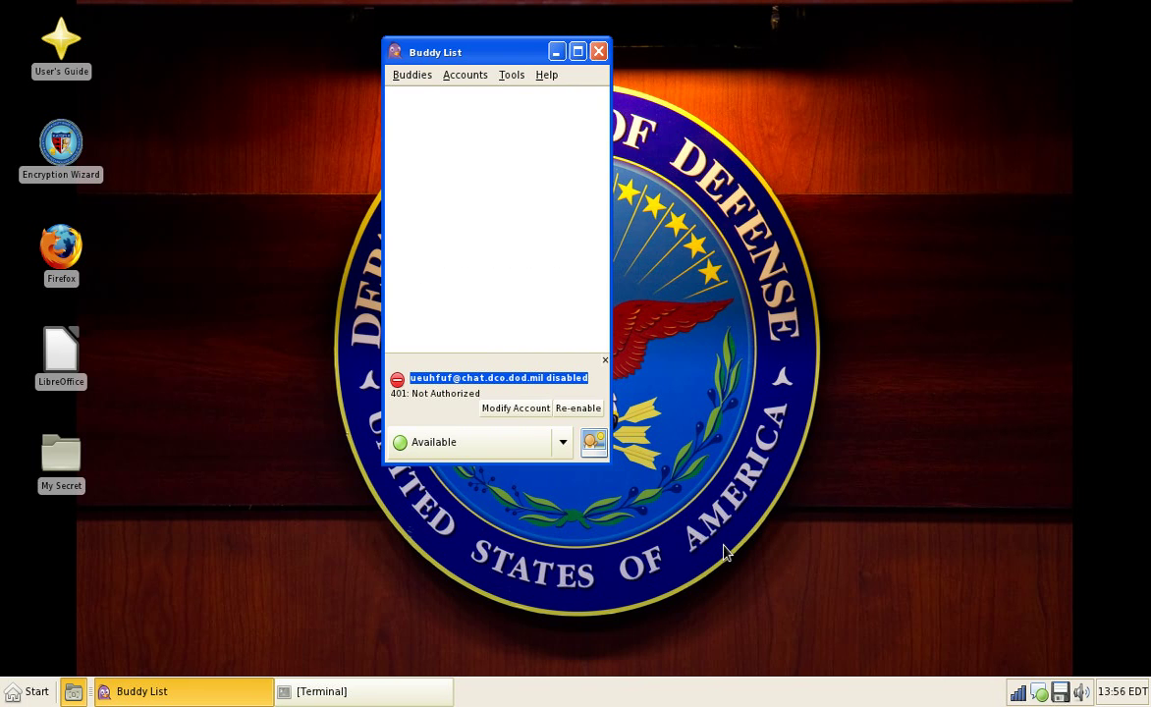
{"action": "left_click", "coordinate": [410, 77]}
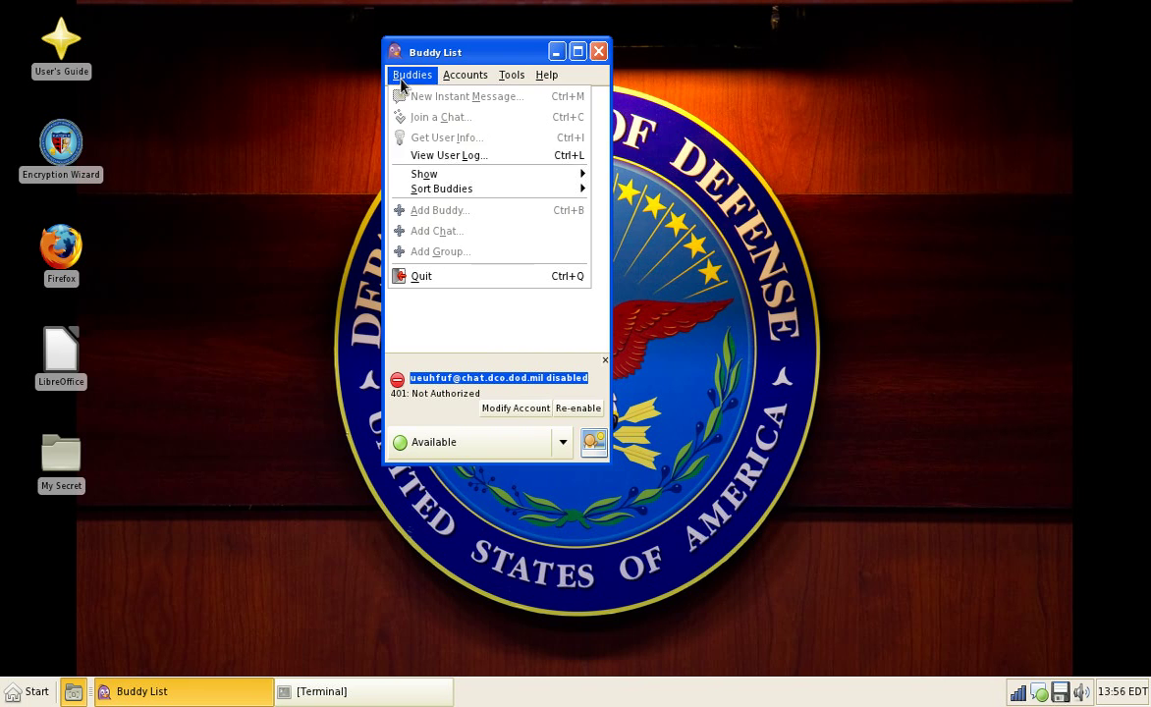
{"action": "left_click", "coordinate": [422, 276]}
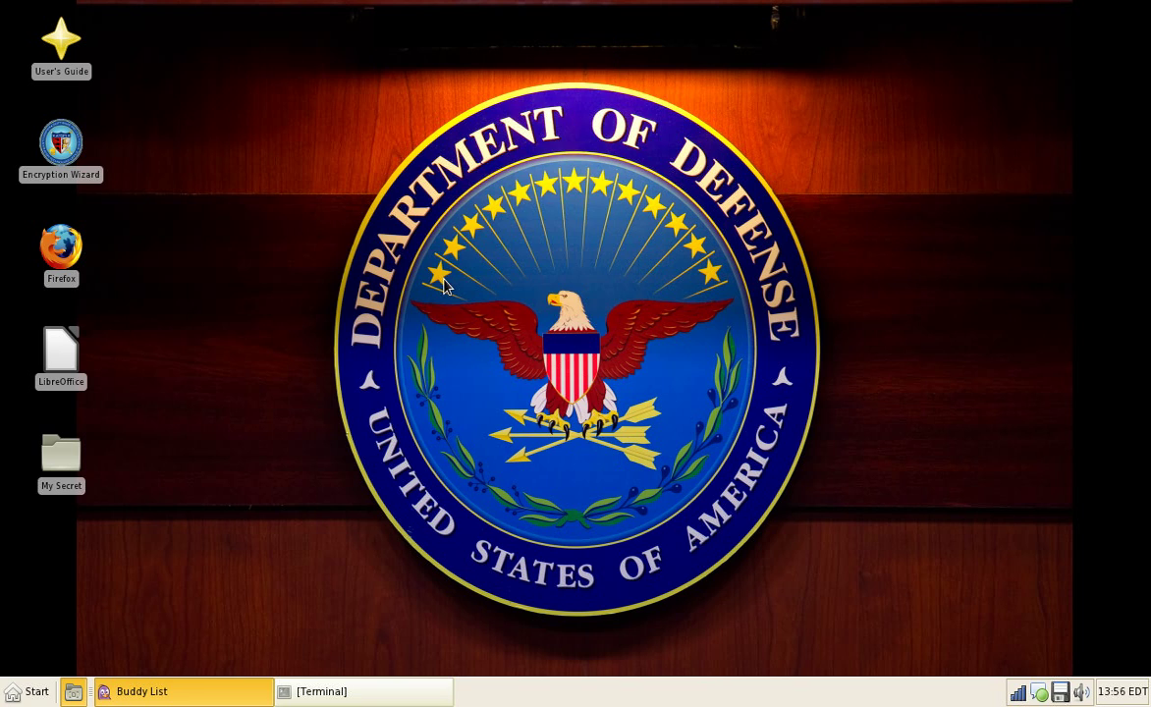
Step: Launch the Minicom terminal emulator and close it again
{"action": "left_click", "coordinate": [30, 691]}
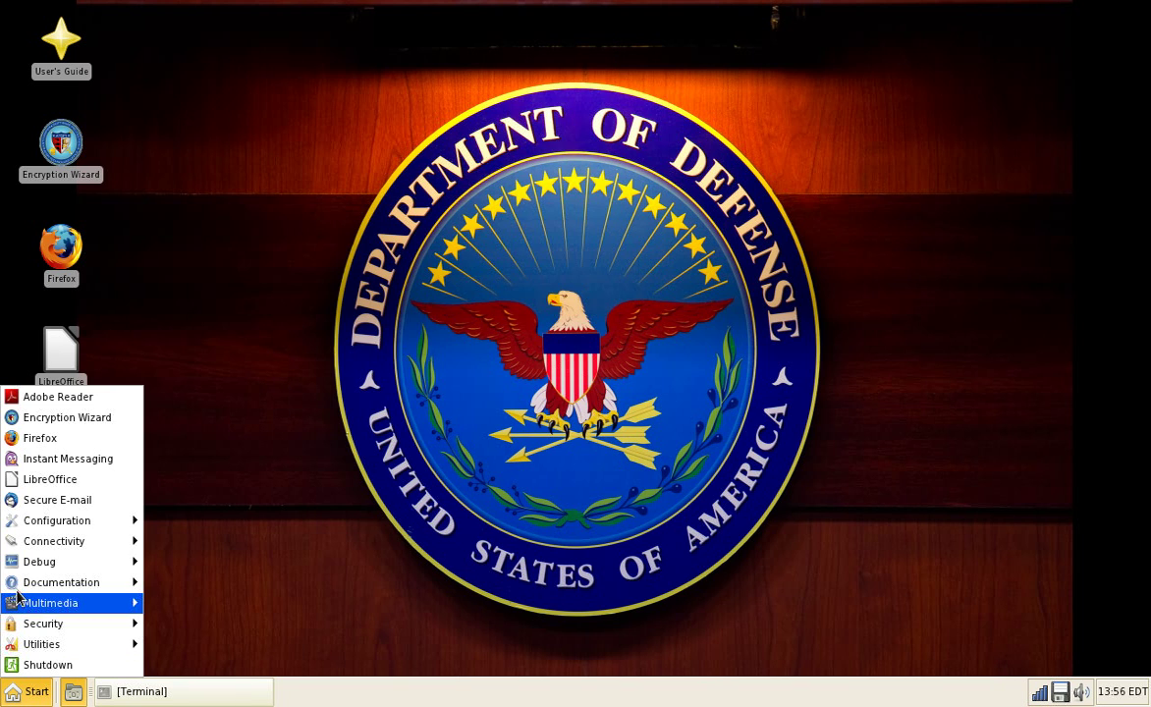
{"action": "mouse_move", "coordinate": [118, 541]}
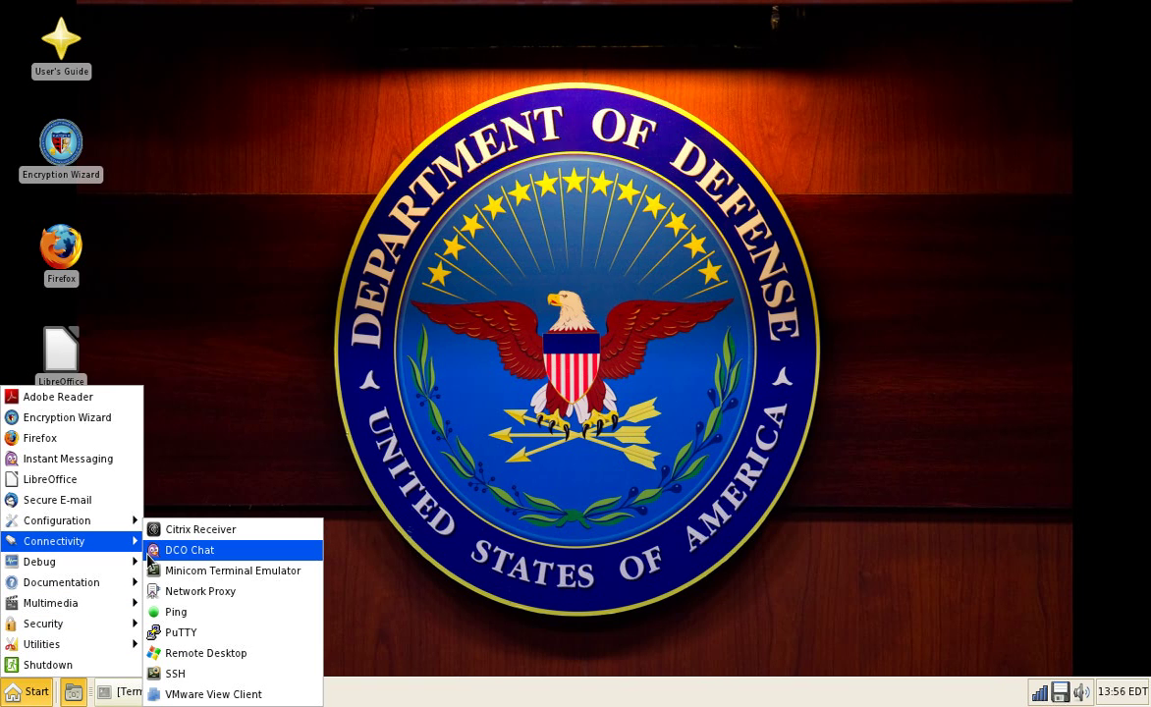
{"action": "left_click", "coordinate": [210, 570]}
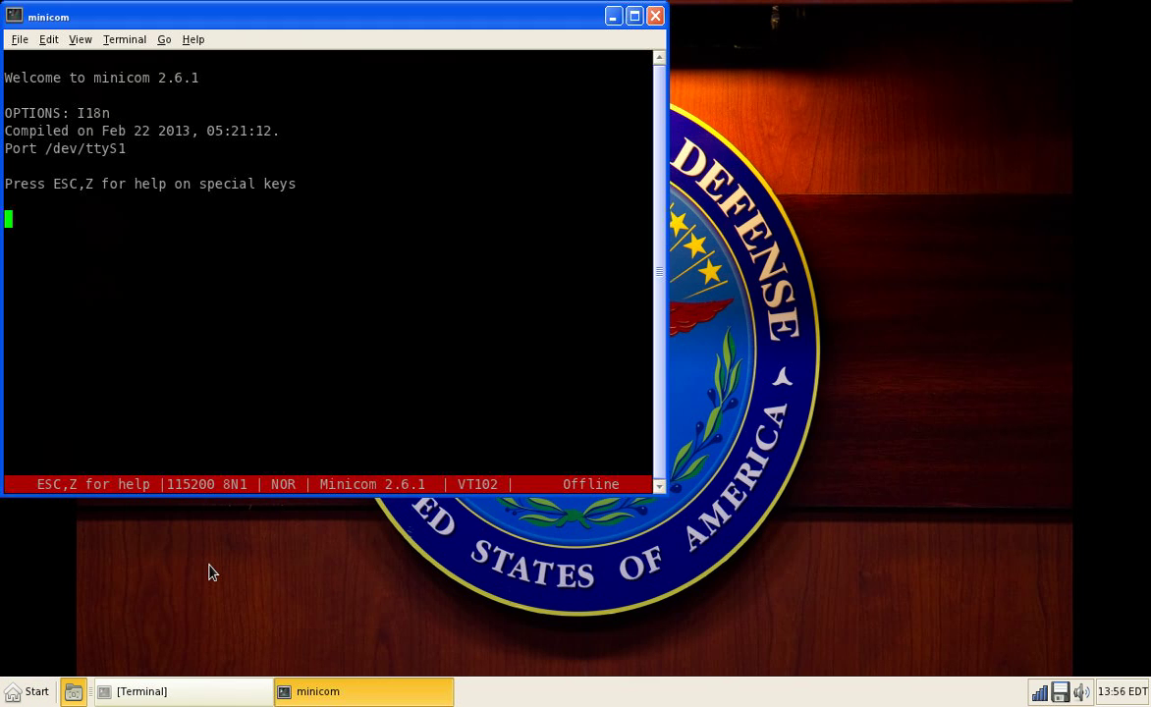
{"action": "left_click", "coordinate": [29, 691]}
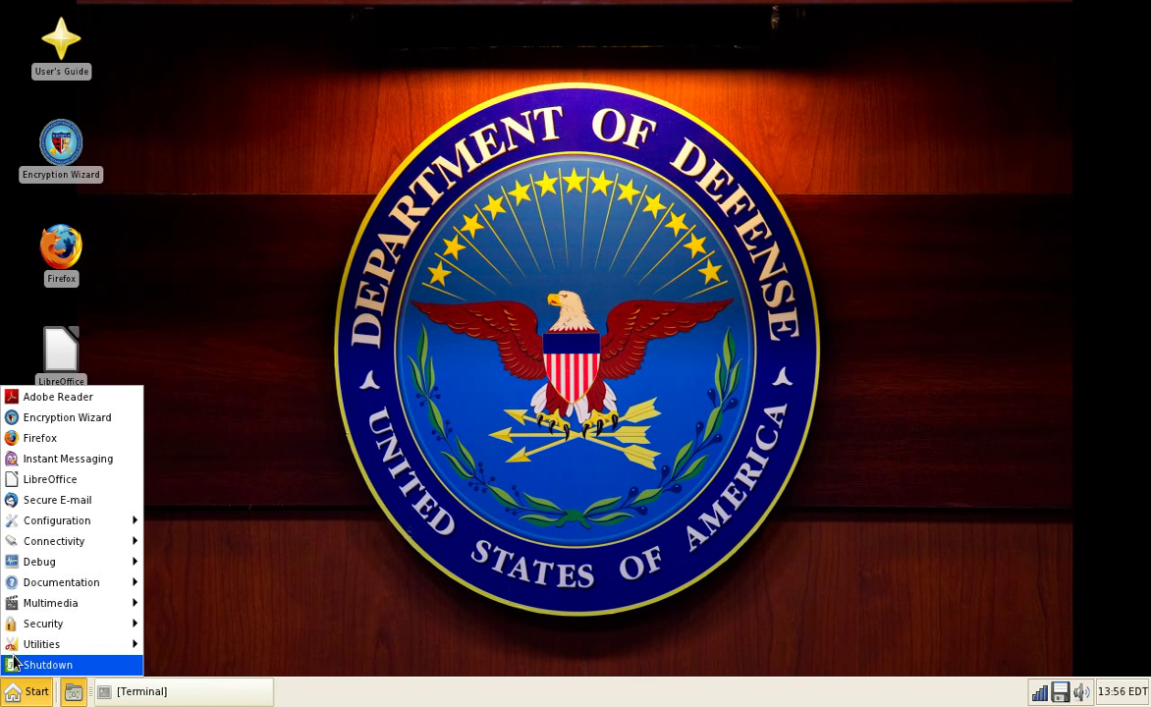
Step: Start the Ping tool and enter tlh as the server name
{"action": "mouse_move", "coordinate": [88, 541]}
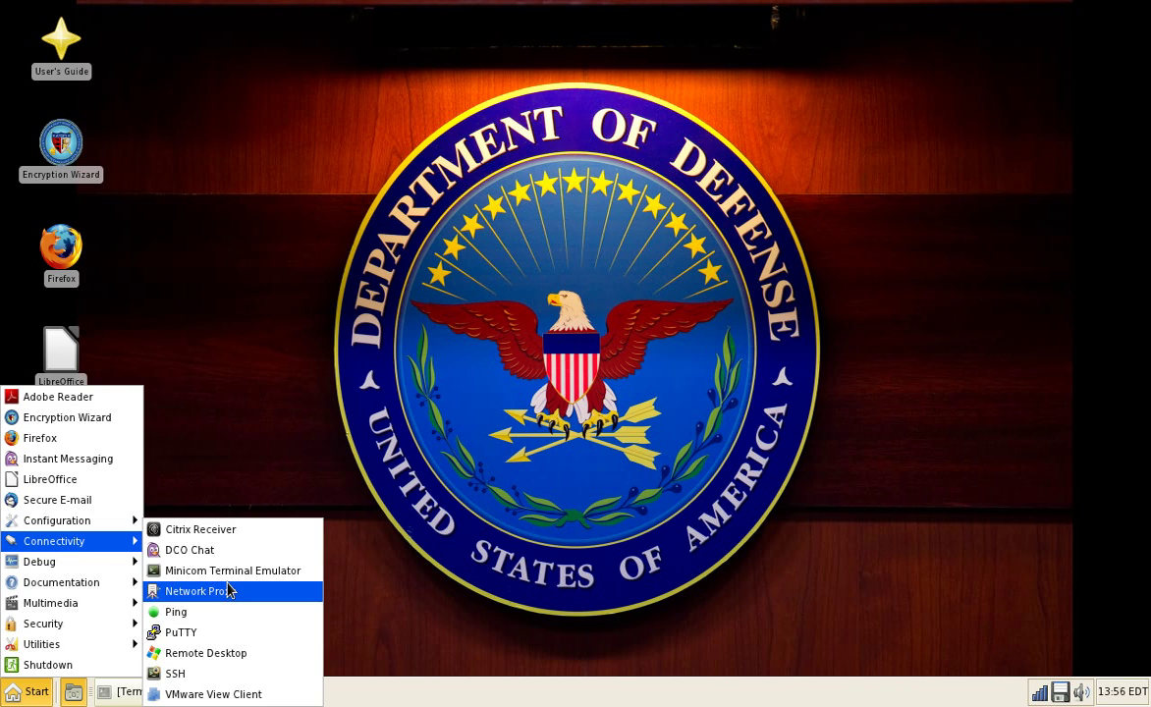
{"action": "left_click", "coordinate": [234, 616]}
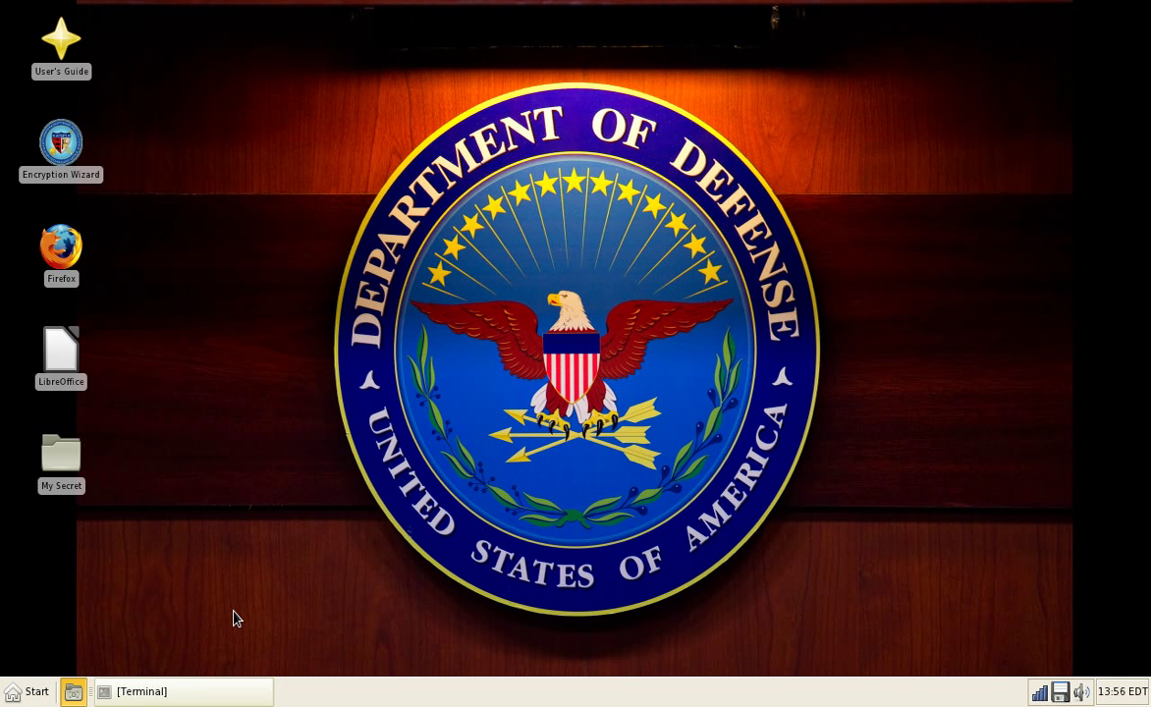
{"action": "type", "text": "tlh"}
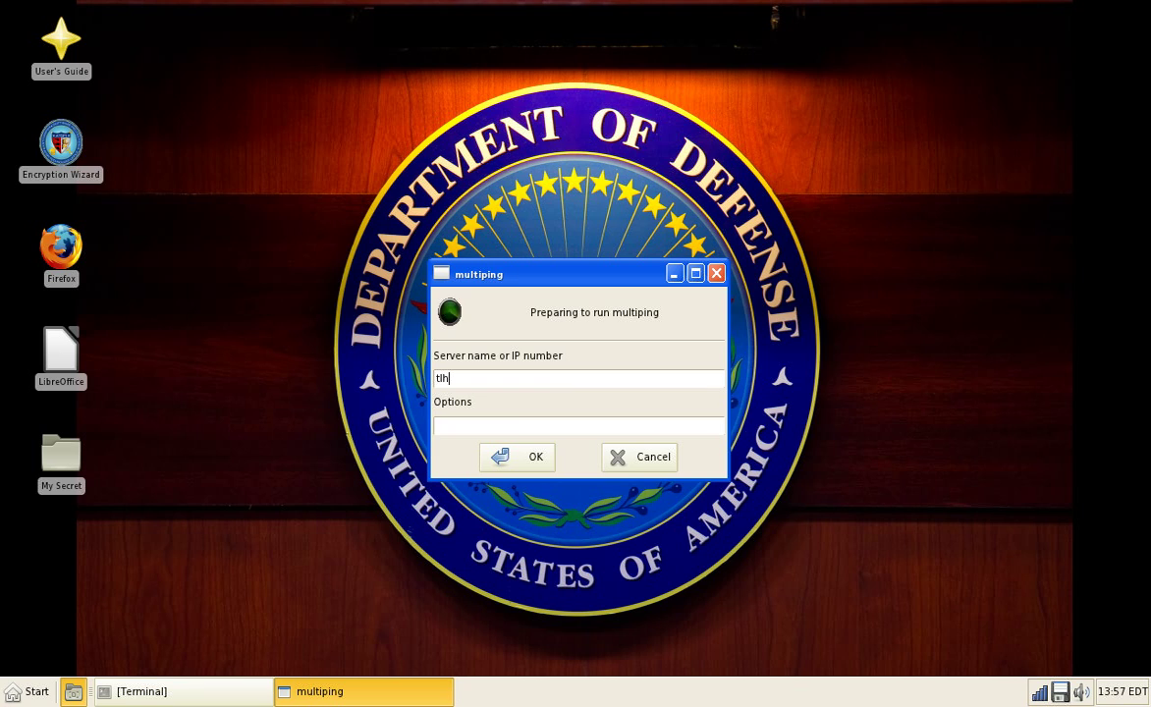
Step: Ping the host tlhp.cf in multiping, then pause and resume the pinging
{"action": "type", "text": "p.cf"}
{"action": "left_click", "coordinate": [523, 471]}
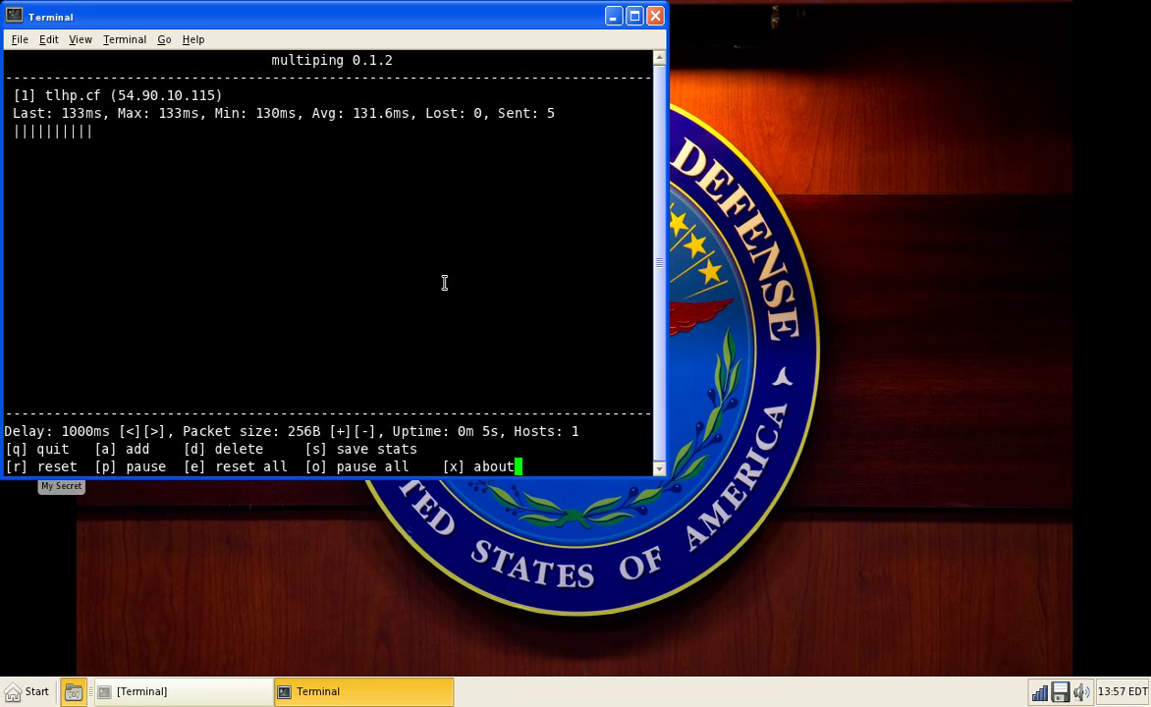
{"action": "key", "text": "p"}
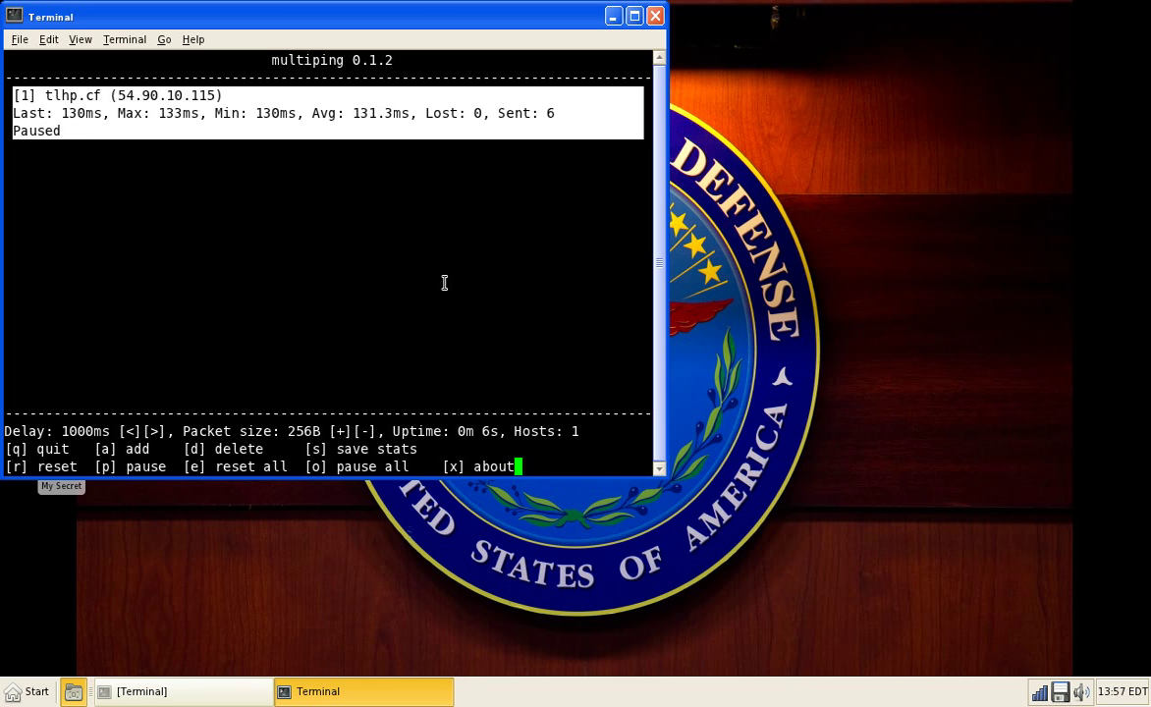
{"action": "key", "text": "p"}
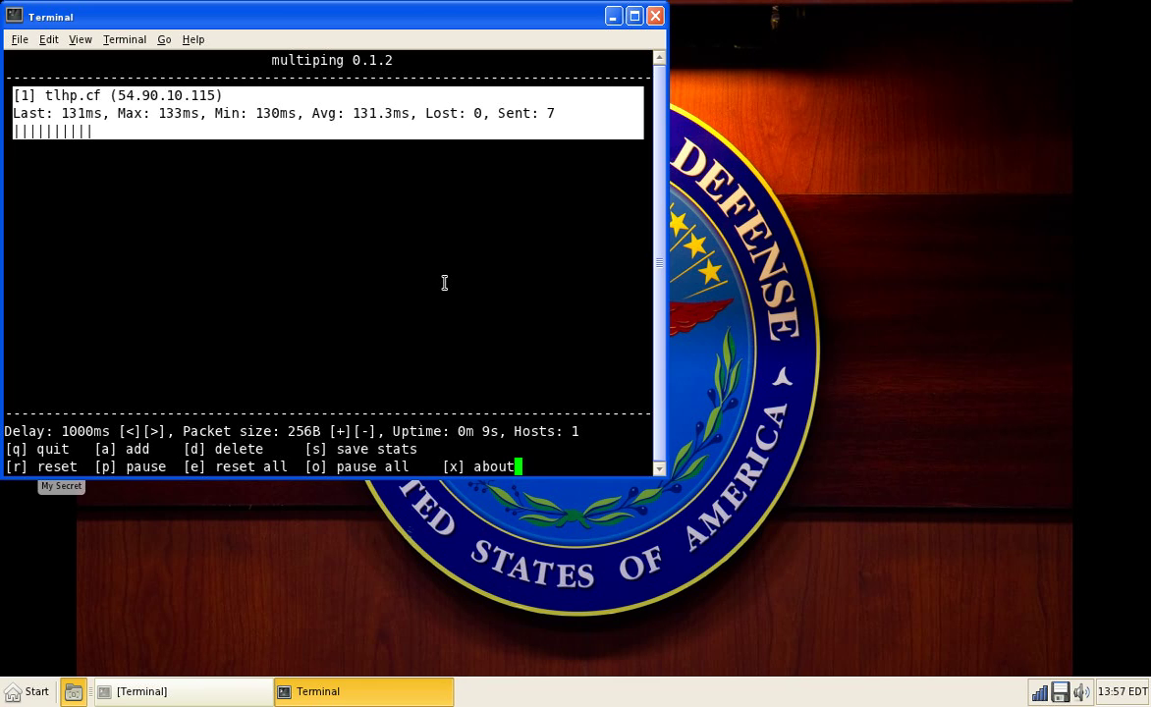
Step: Save the ping statistics to /tmp/stat and close the multiping terminal
{"action": "type", "text": "s/"}
{"action": "type", "text": "tmp"}
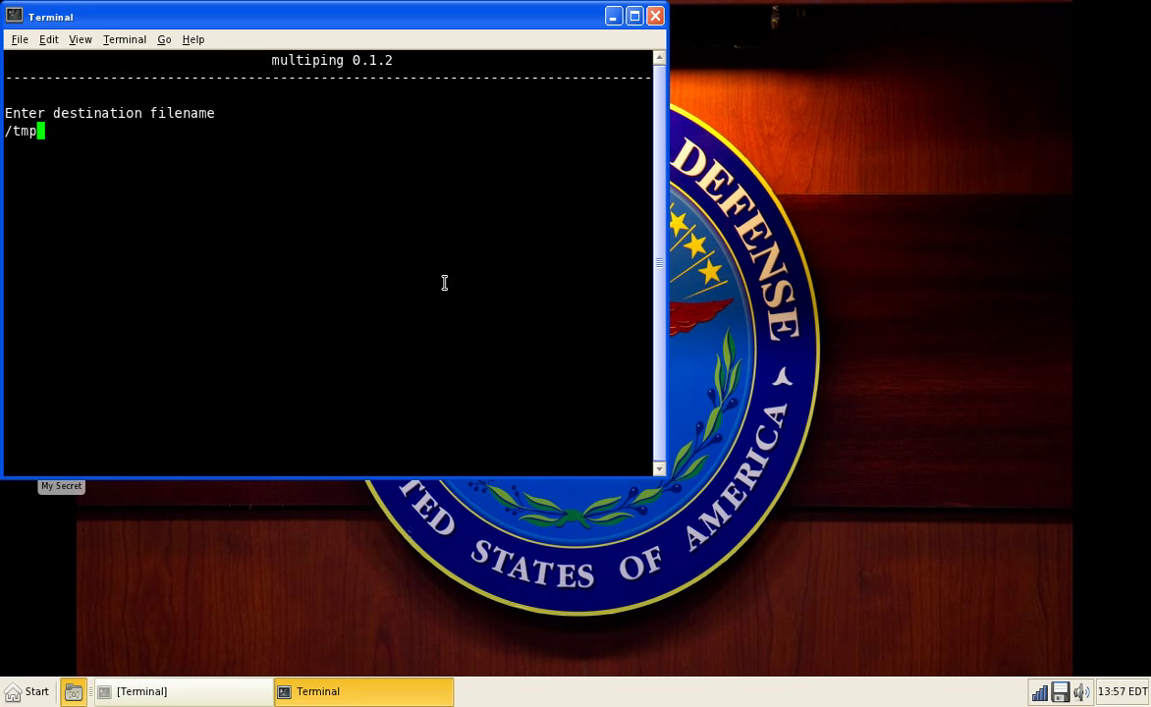
{"action": "type", "text": "/stat"}
{"action": "key", "text": "Return"}
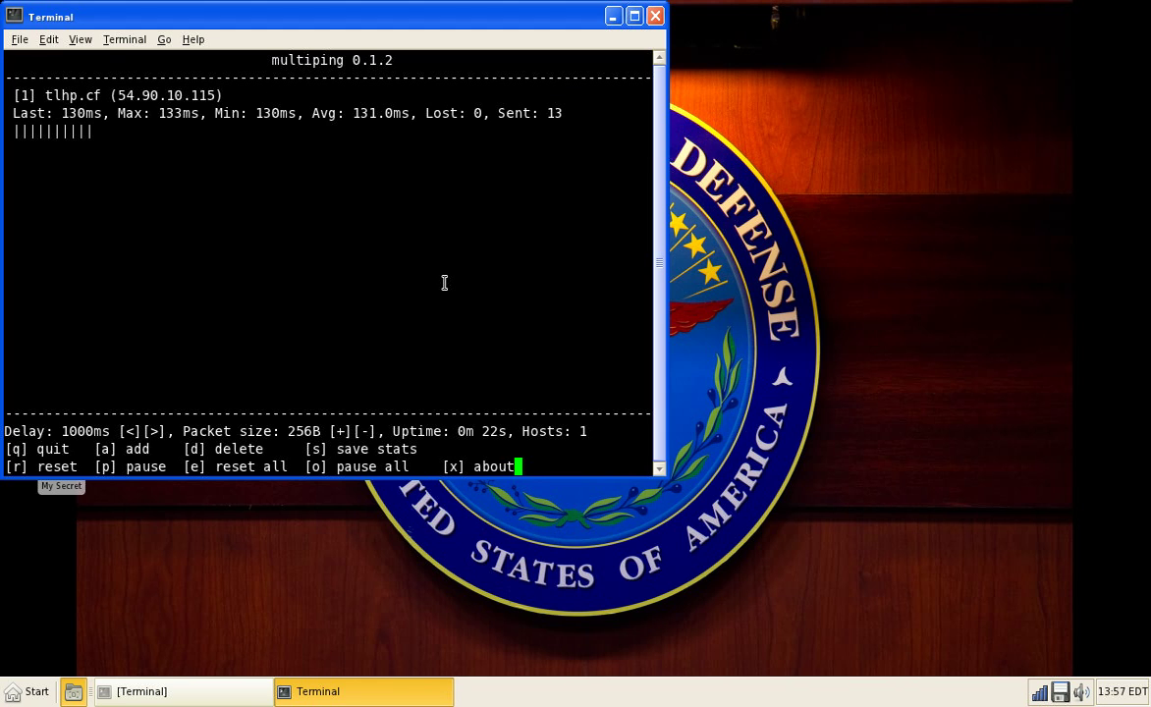
{"action": "left_click", "coordinate": [655, 16]}
{"action": "key", "text": "super"}
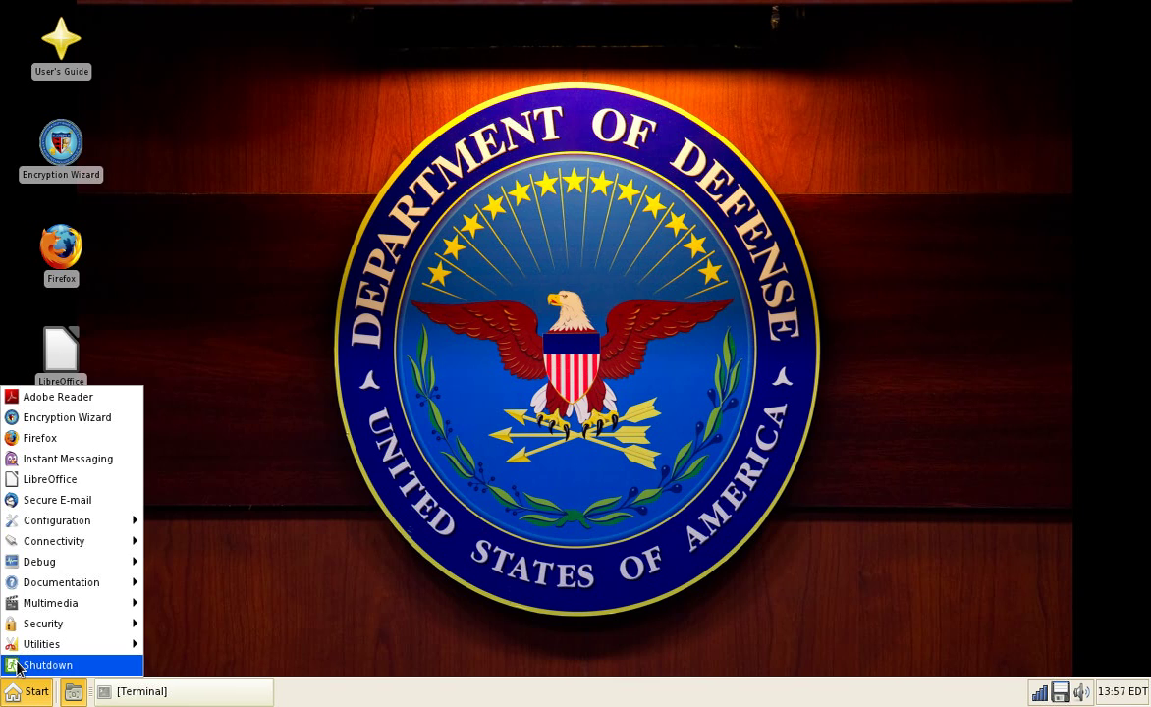
{"action": "mouse_move", "coordinate": [65, 583]}
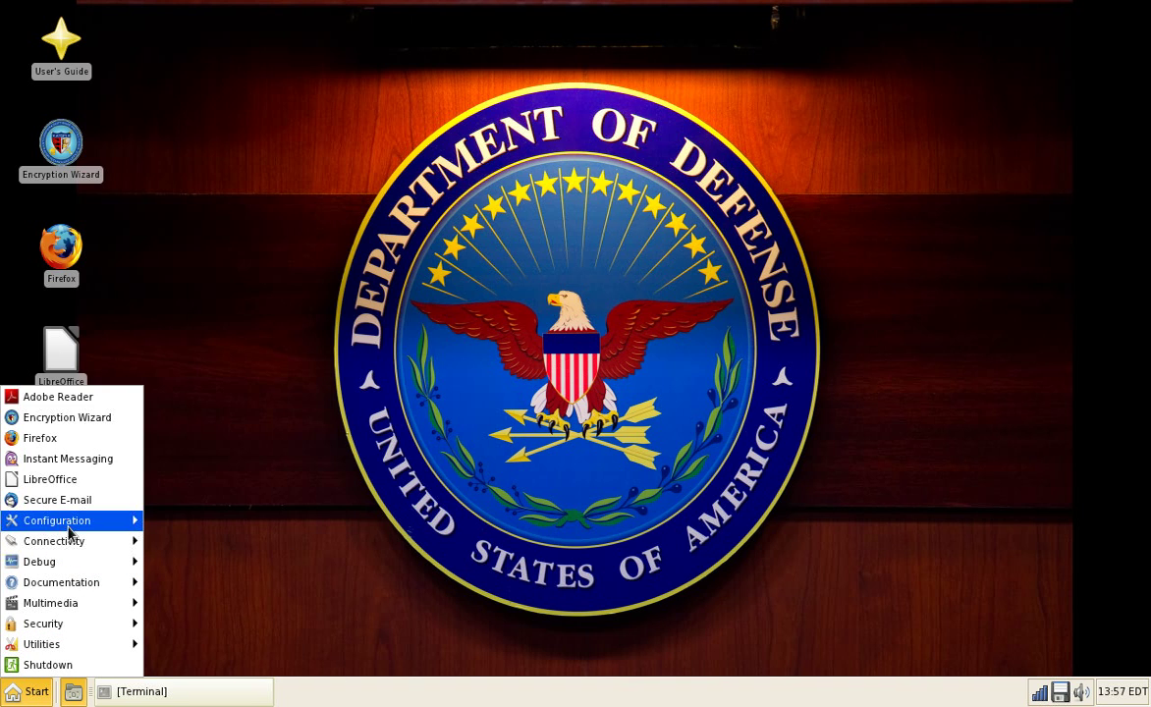
{"action": "mouse_move", "coordinate": [71, 540]}
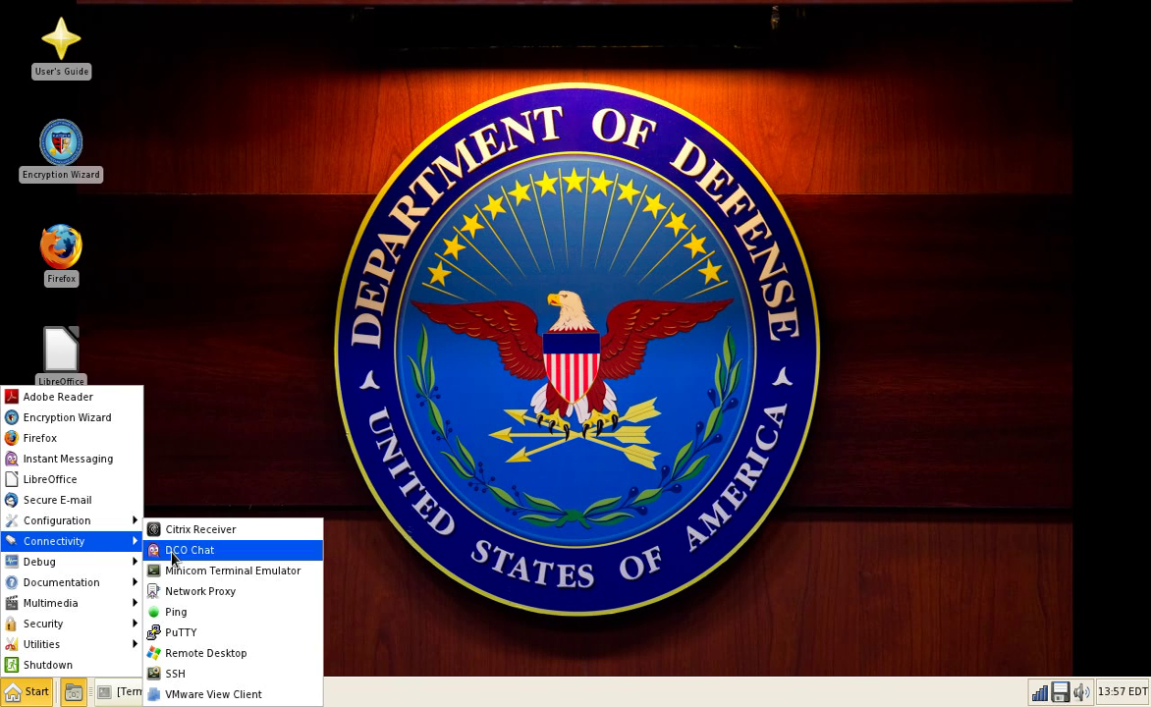
{"action": "left_click", "coordinate": [250, 631]}
{"action": "left_click", "coordinate": [27, 690]}
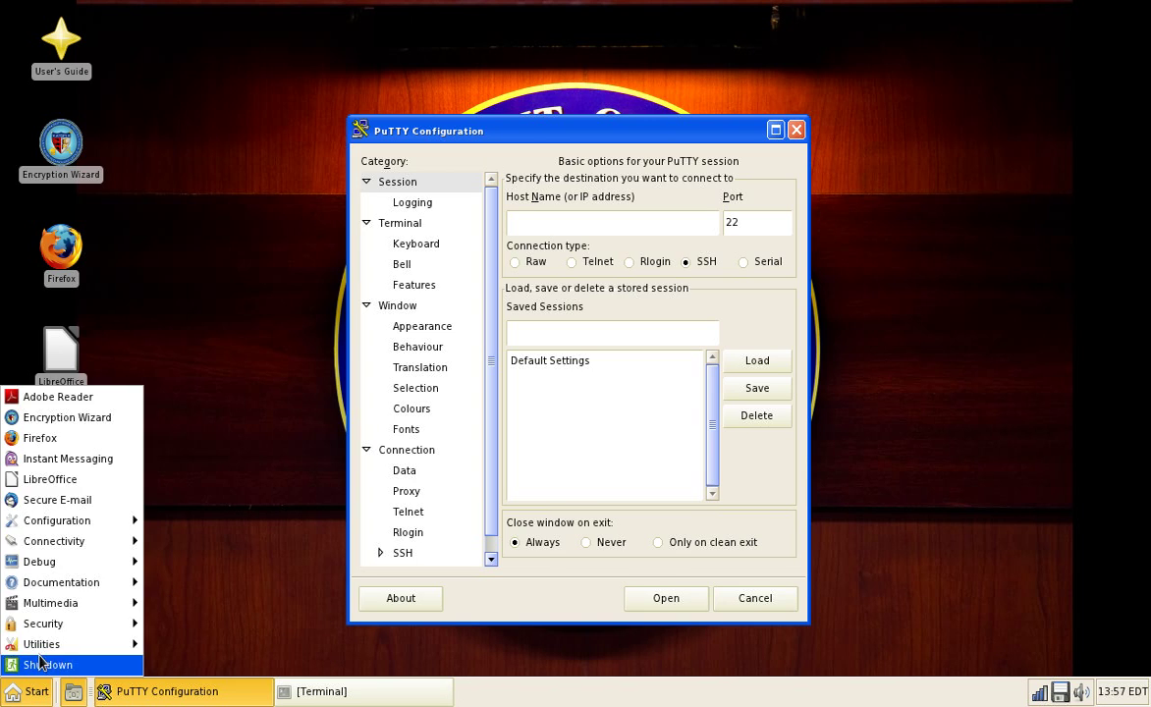
{"action": "mouse_move", "coordinate": [73, 541]}
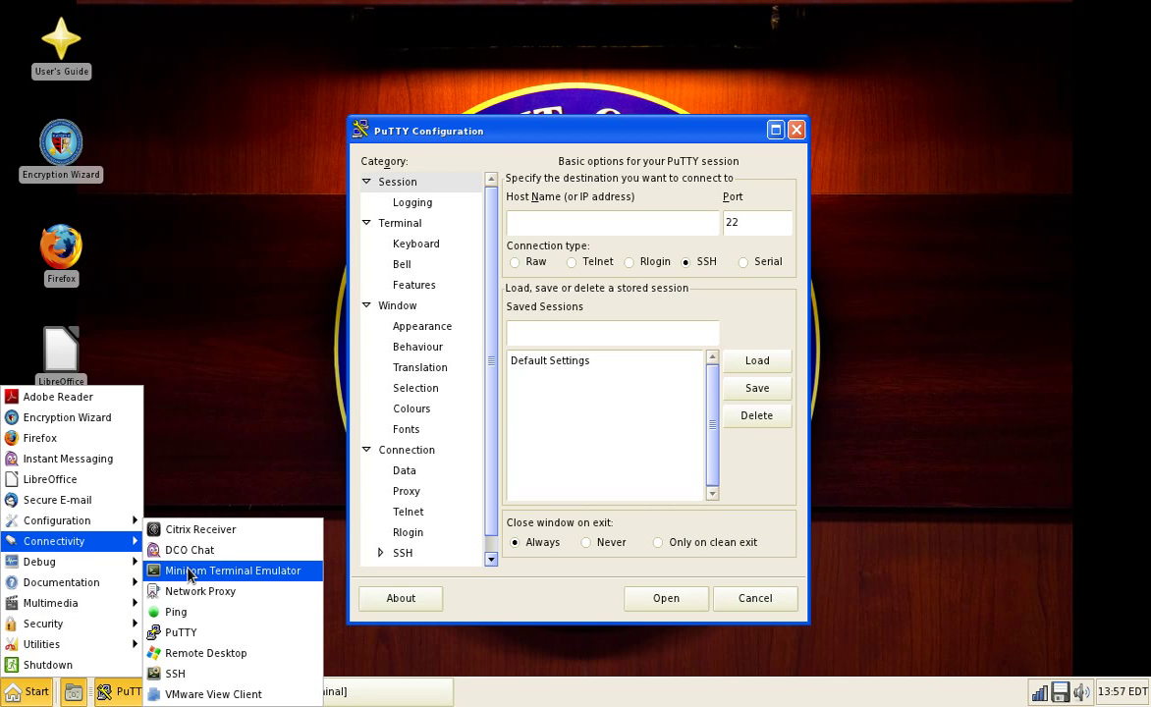
{"action": "left_click", "coordinate": [211, 653]}
{"action": "left_click_drag", "start_coordinate": [604, 263], "coordinate": [1021, 345]}
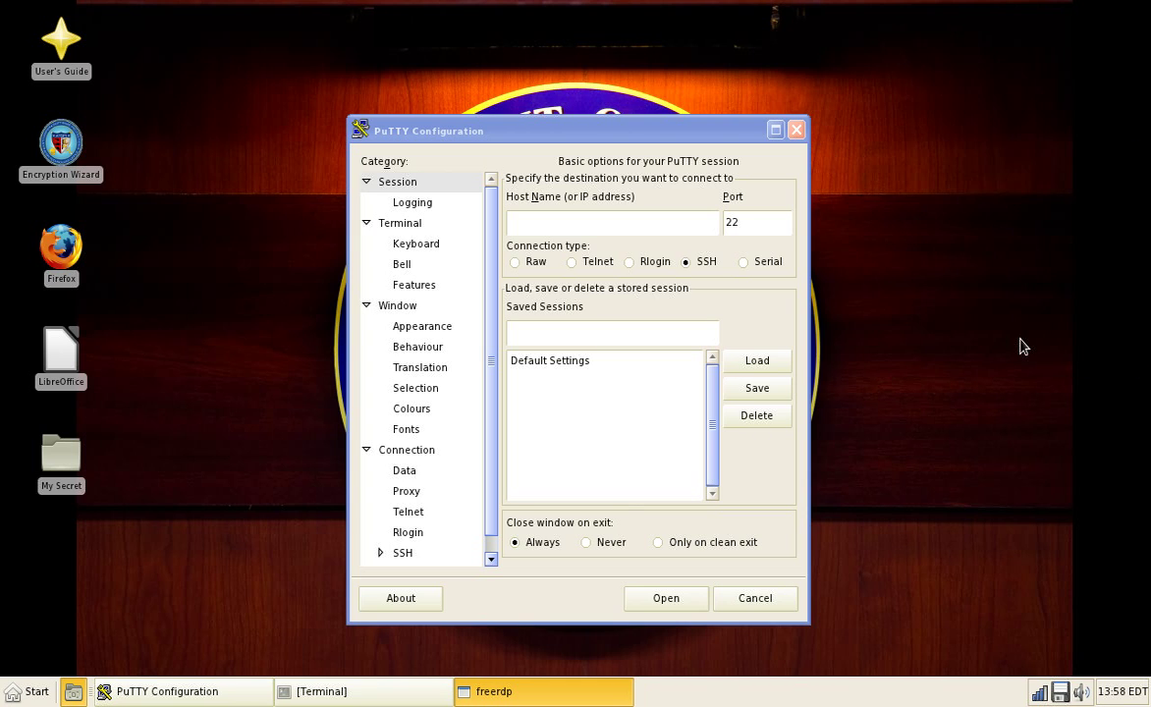
{"action": "left_click", "coordinate": [795, 130]}
{"action": "left_click", "coordinate": [29, 691]}
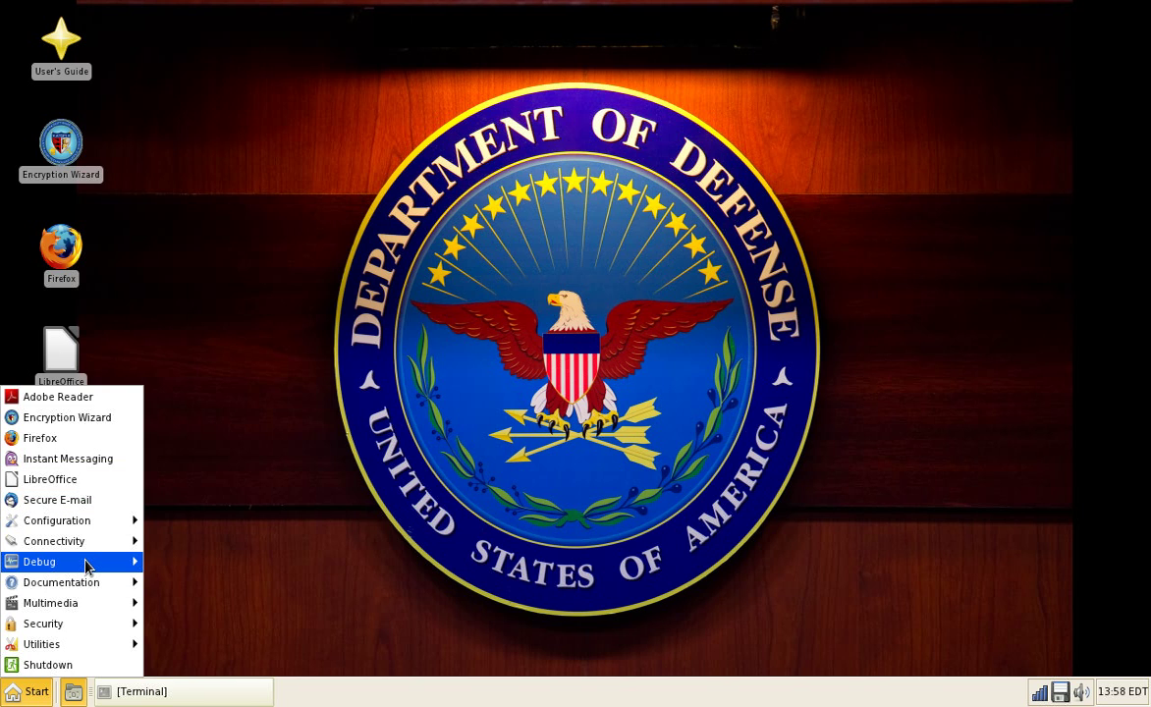
Step: Launch the SSH client from Connectivity and cancel its connection prompt
{"action": "mouse_move", "coordinate": [90, 544]}
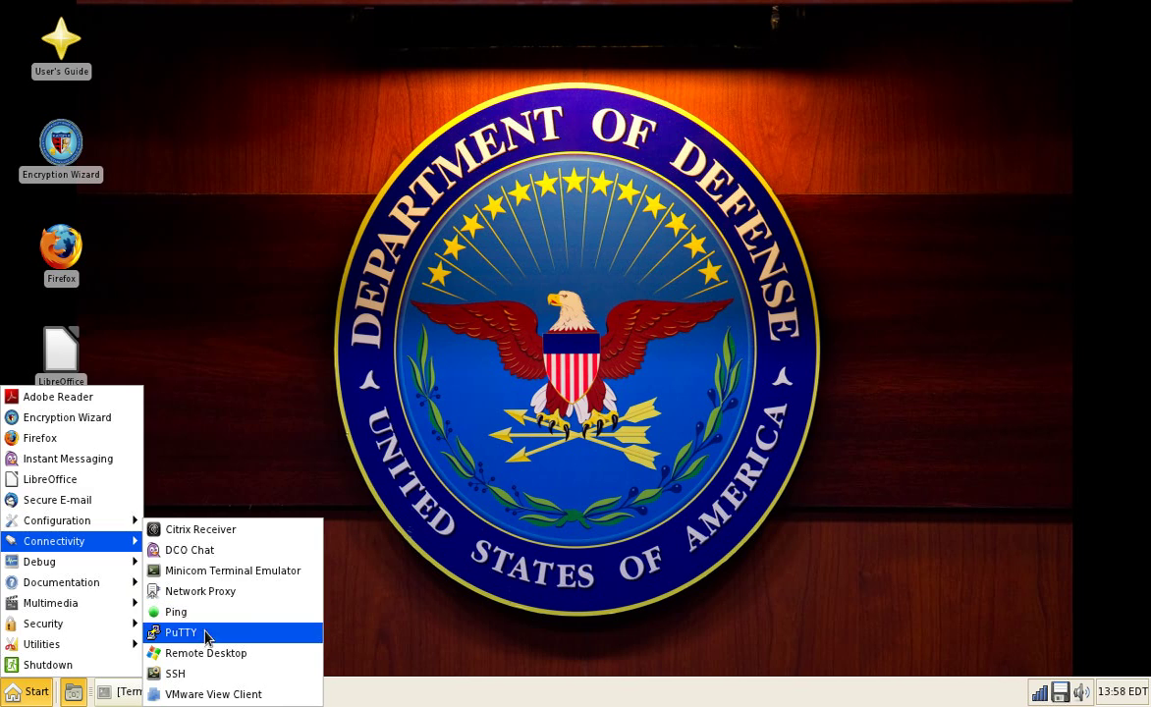
{"action": "left_click", "coordinate": [214, 674]}
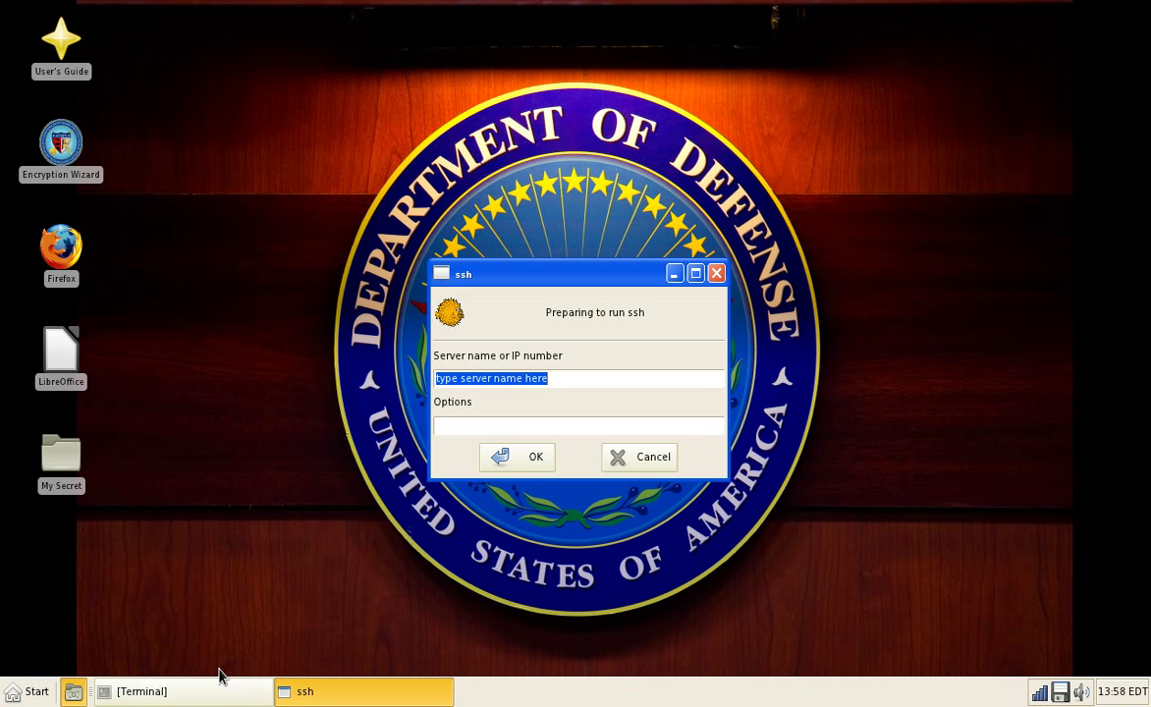
{"action": "left_click", "coordinate": [615, 458]}
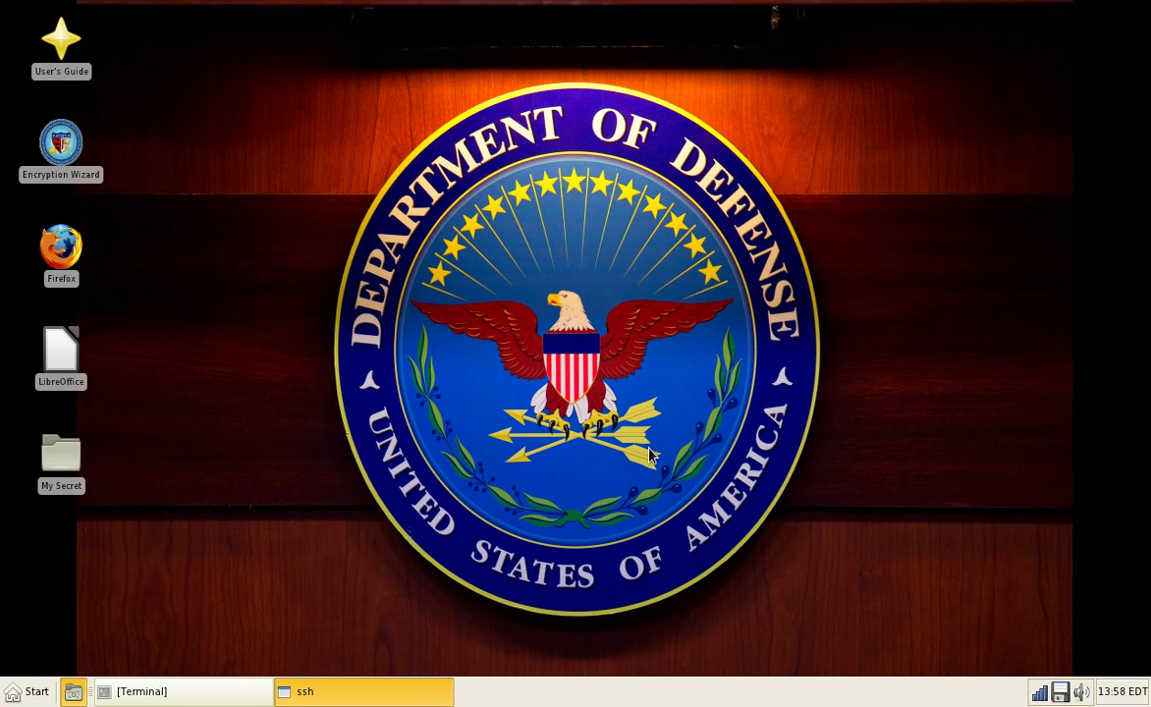
Step: Launch the VMware View Client from the Connectivity menu
{"action": "left_click", "coordinate": [13, 690]}
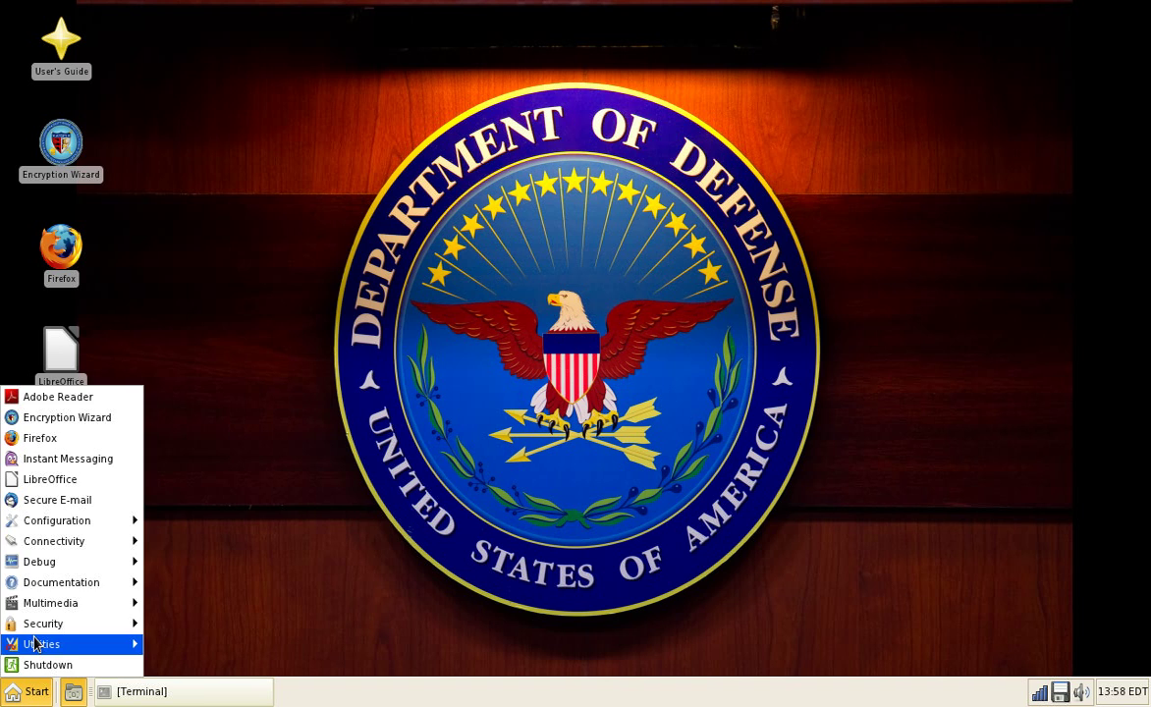
{"action": "mouse_move", "coordinate": [69, 541]}
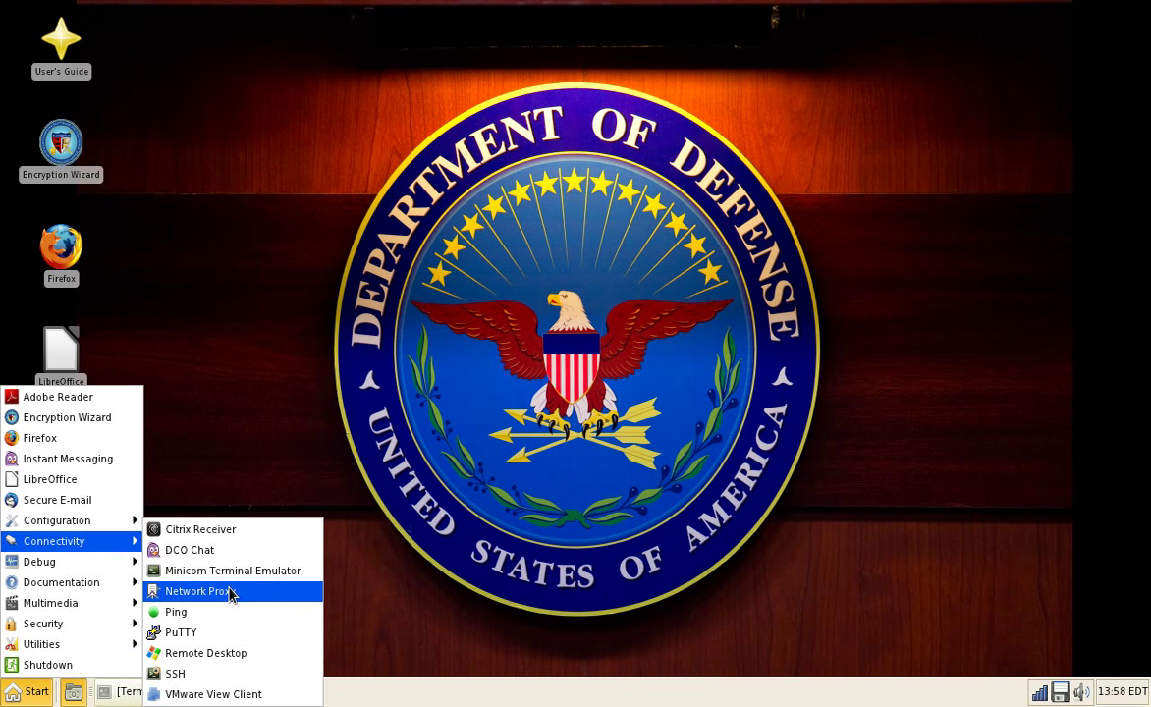
{"action": "left_click", "coordinate": [235, 653]}
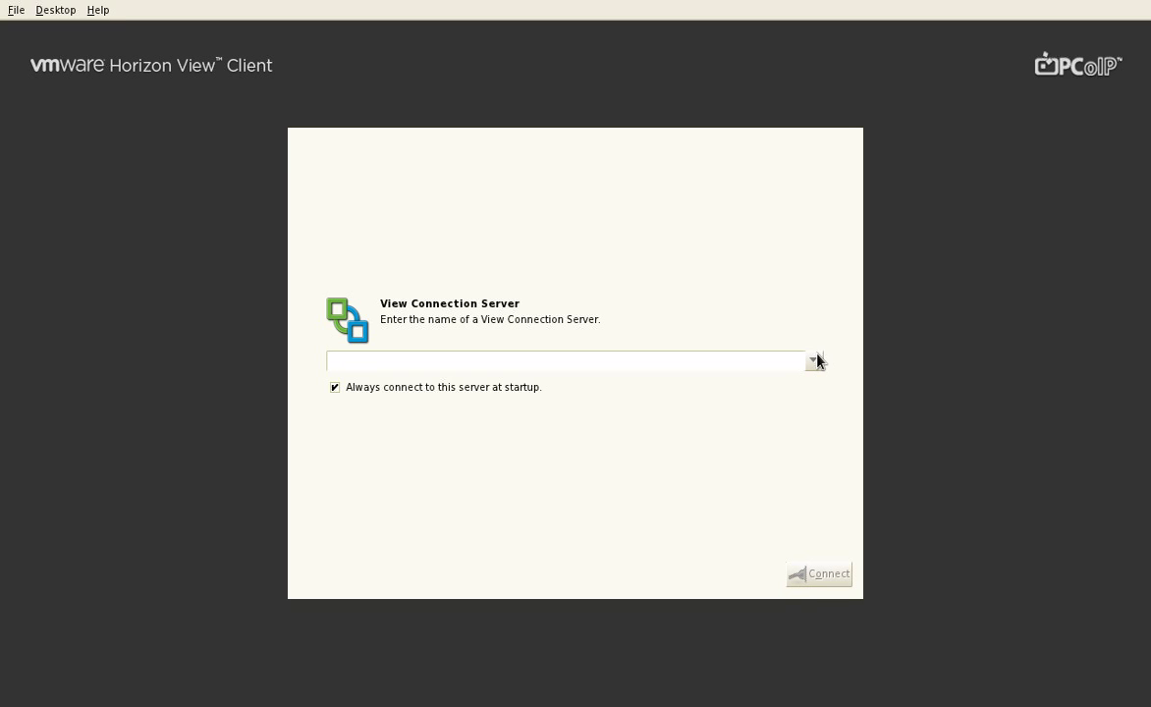
Step: Check the client's About details (version 2.2.0), then quit VMware Horizon View Client
{"action": "left_click", "coordinate": [99, 10]}
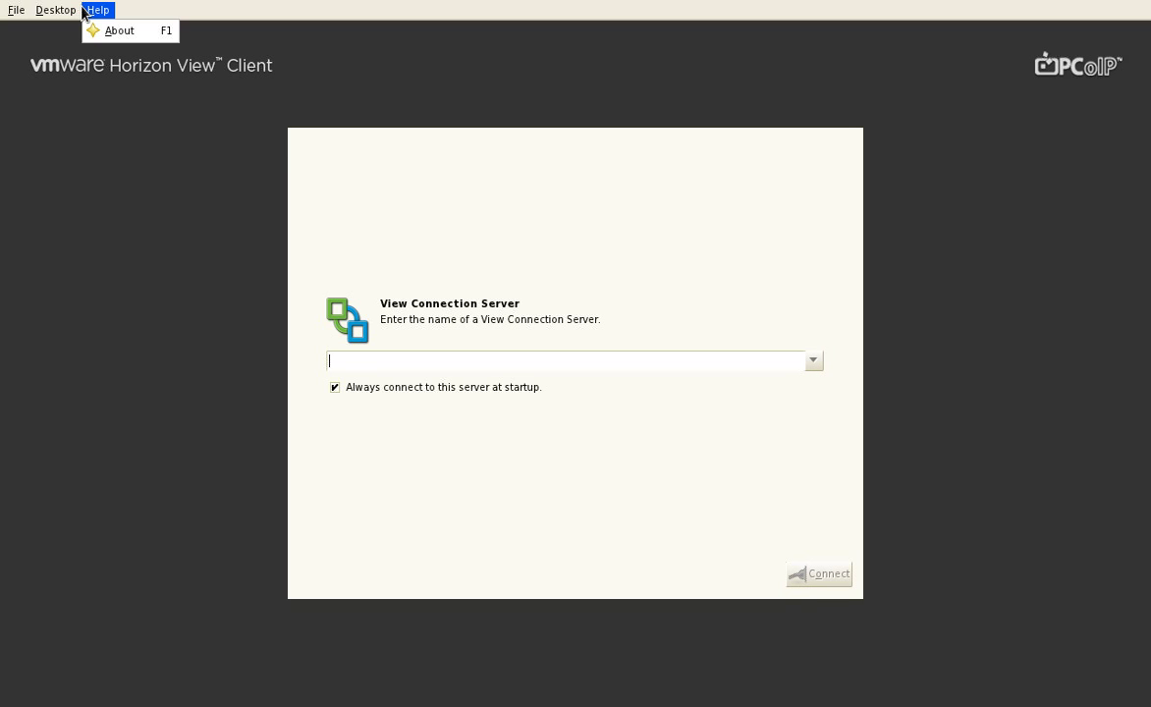
{"action": "left_click", "coordinate": [134, 38]}
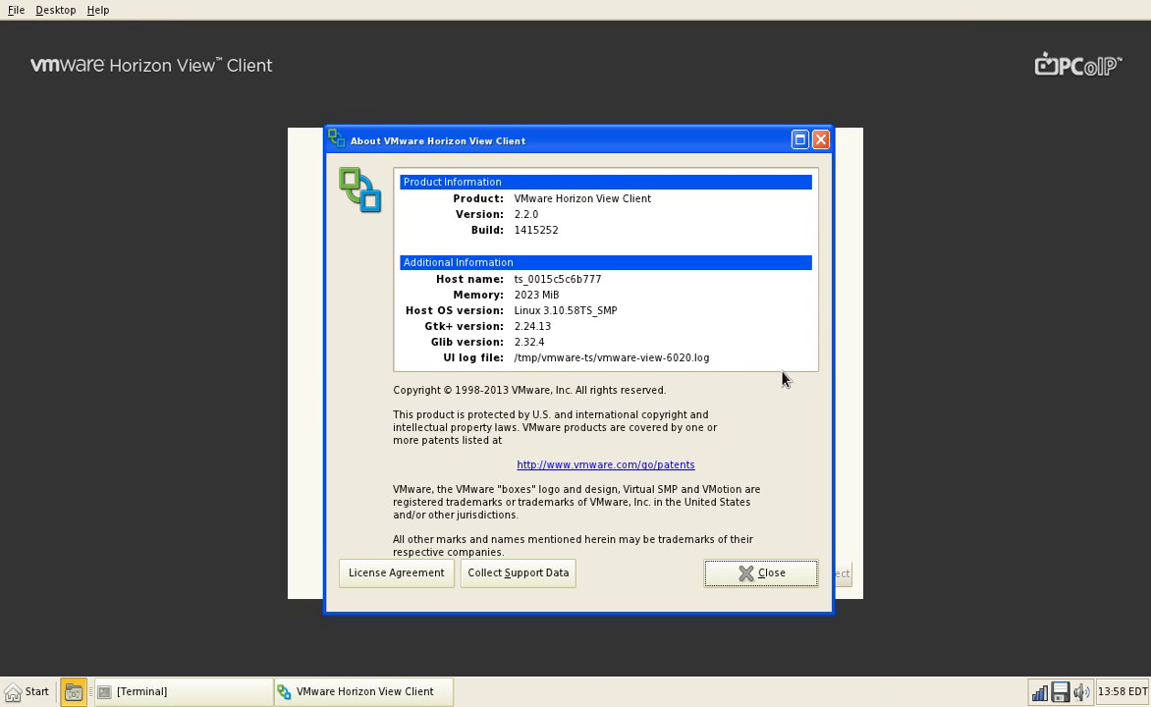
{"action": "left_click", "coordinate": [721, 575]}
{"action": "left_click", "coordinate": [52, 11]}
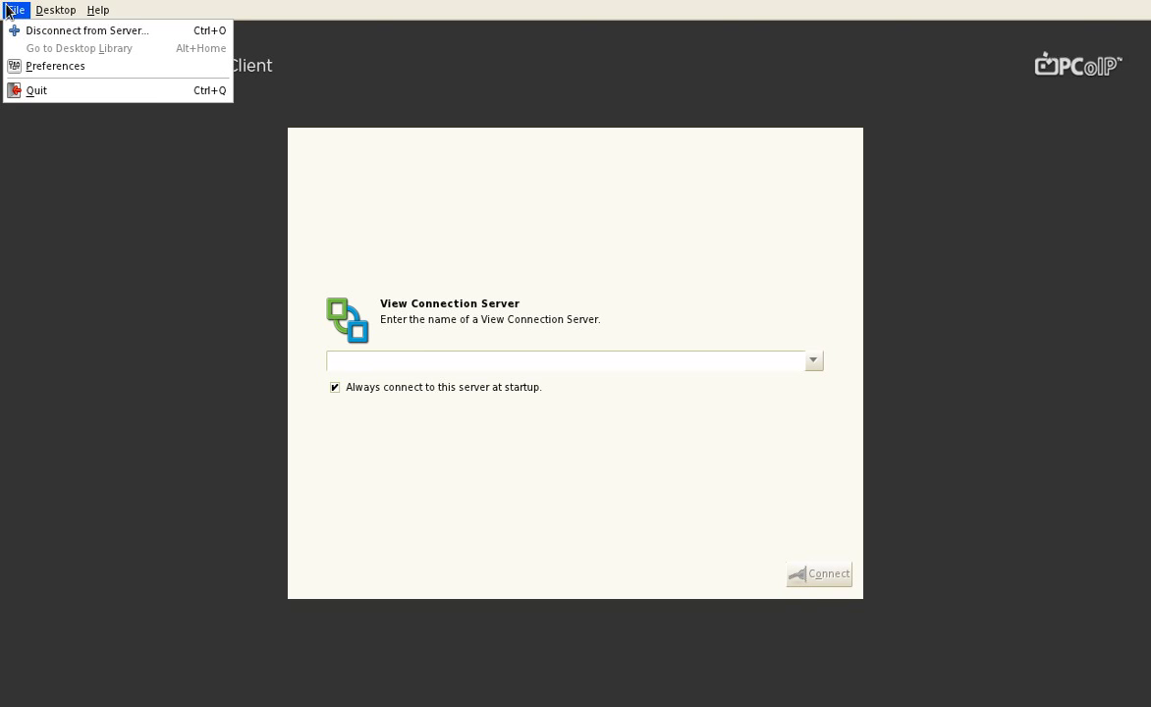
{"action": "left_click", "coordinate": [49, 90]}
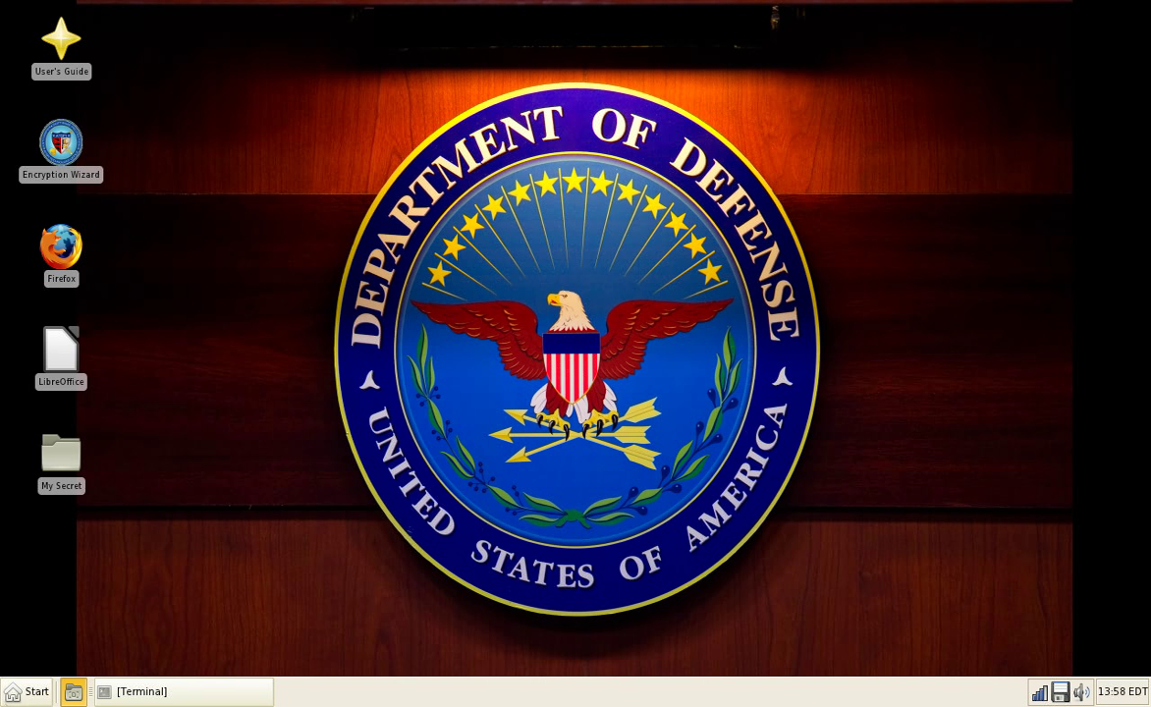
Step: Launch the Diagnostics tool from the Debug menu
{"action": "left_click", "coordinate": [18, 691]}
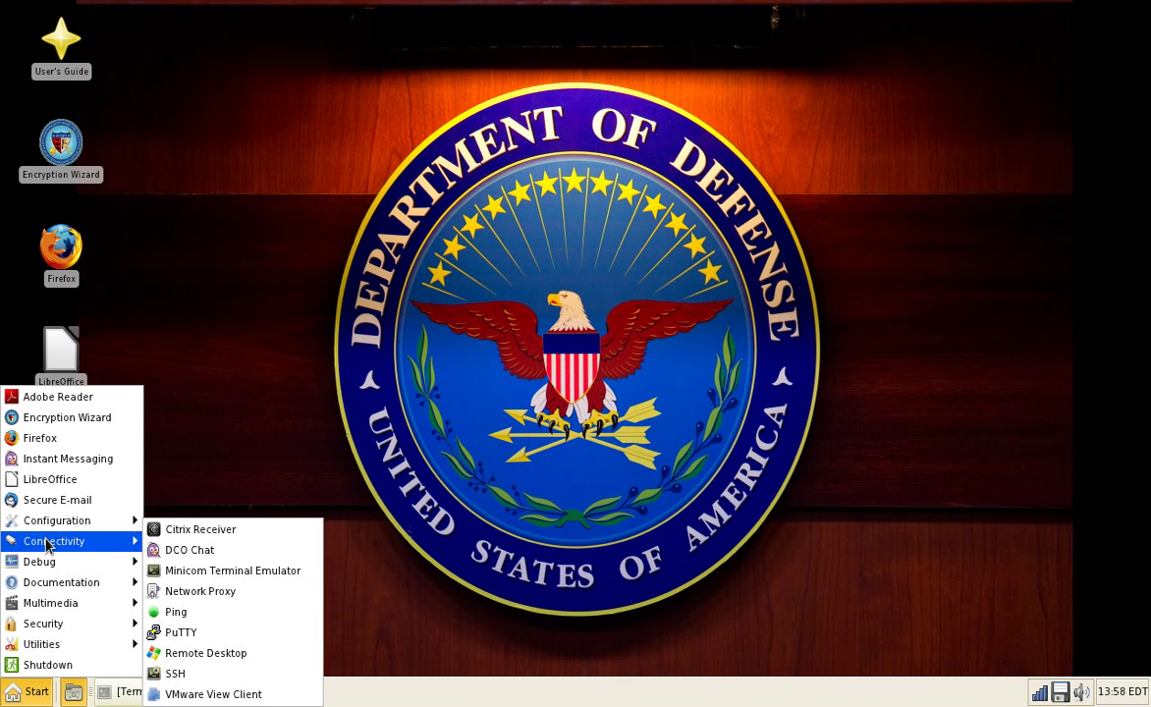
{"action": "mouse_move", "coordinate": [46, 561]}
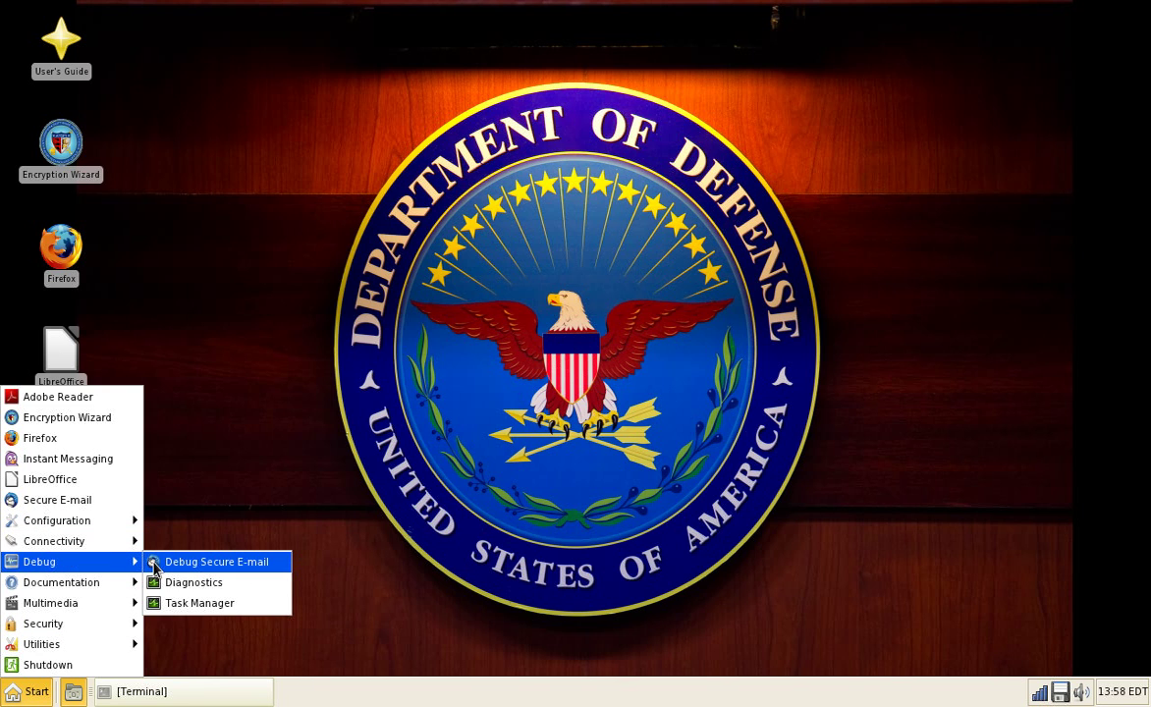
{"action": "left_click", "coordinate": [193, 582]}
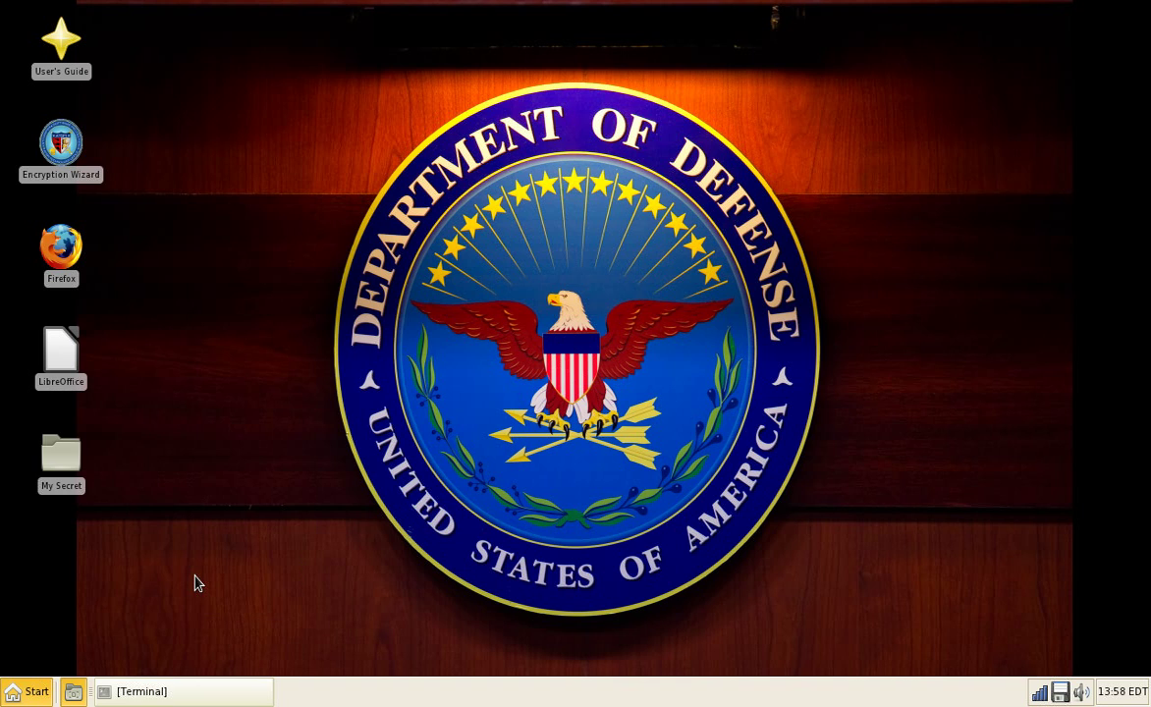
Step: Open Task Manager with extra columns hidden, centre it, then switch to System Info
{"action": "left_click", "coordinate": [25, 699]}
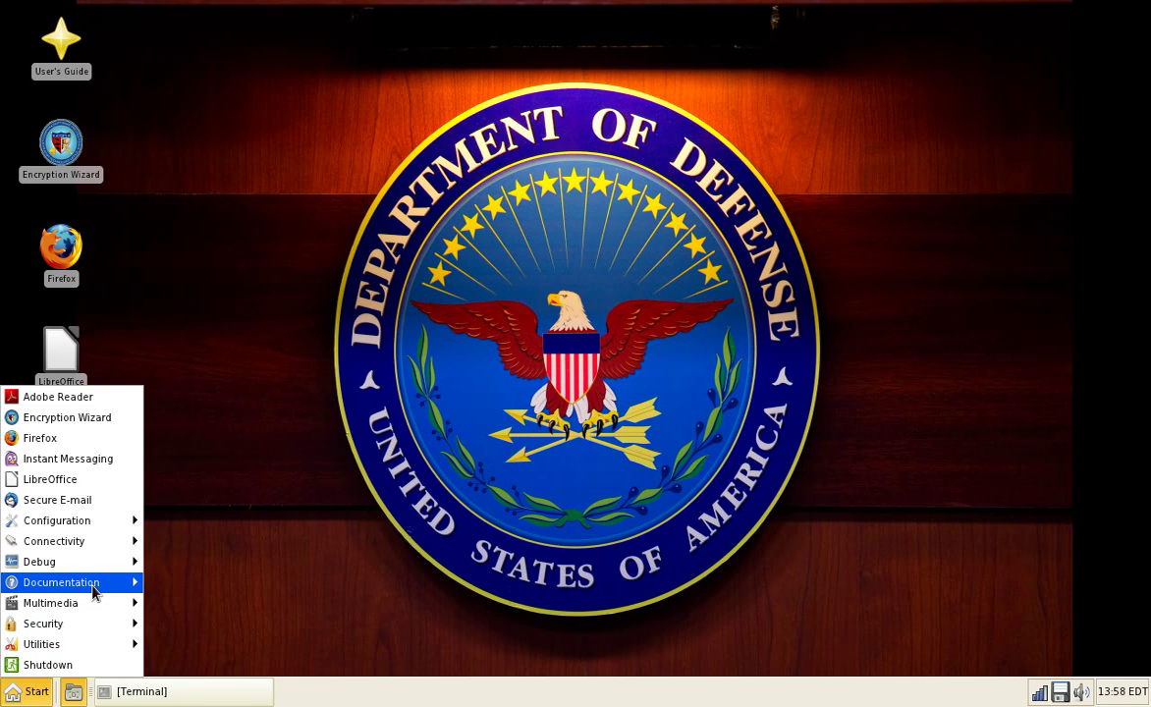
{"action": "mouse_move", "coordinate": [97, 562]}
{"action": "left_click", "coordinate": [231, 603]}
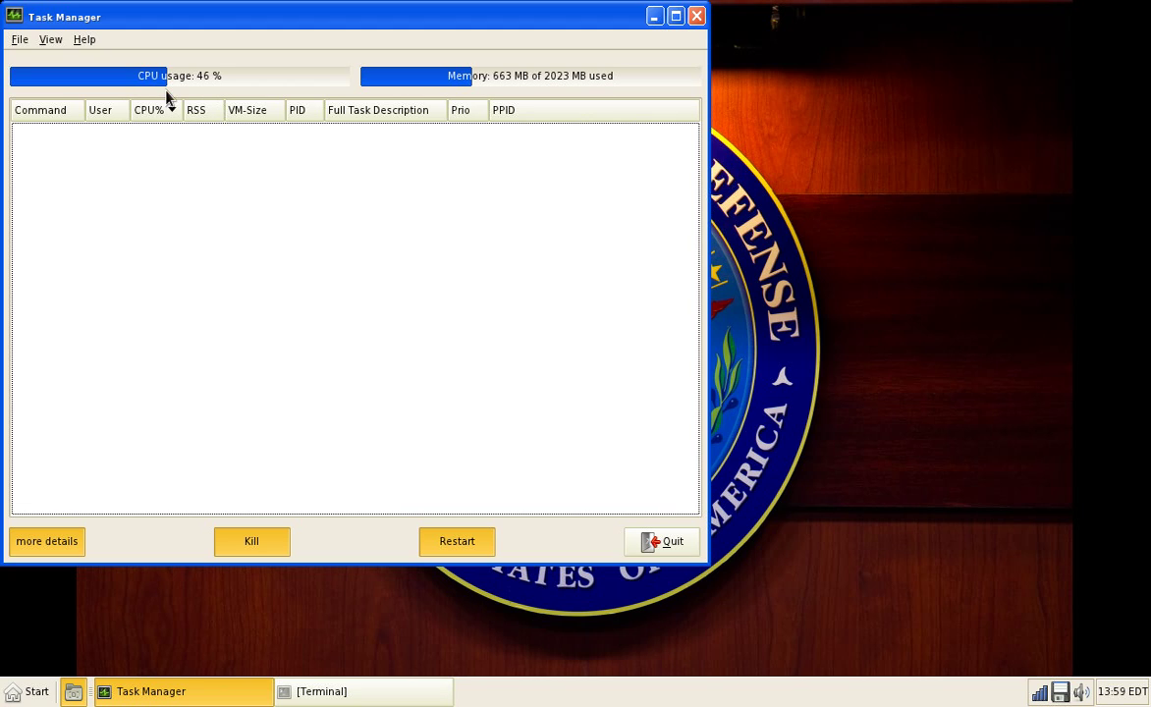
{"action": "left_click", "coordinate": [59, 532]}
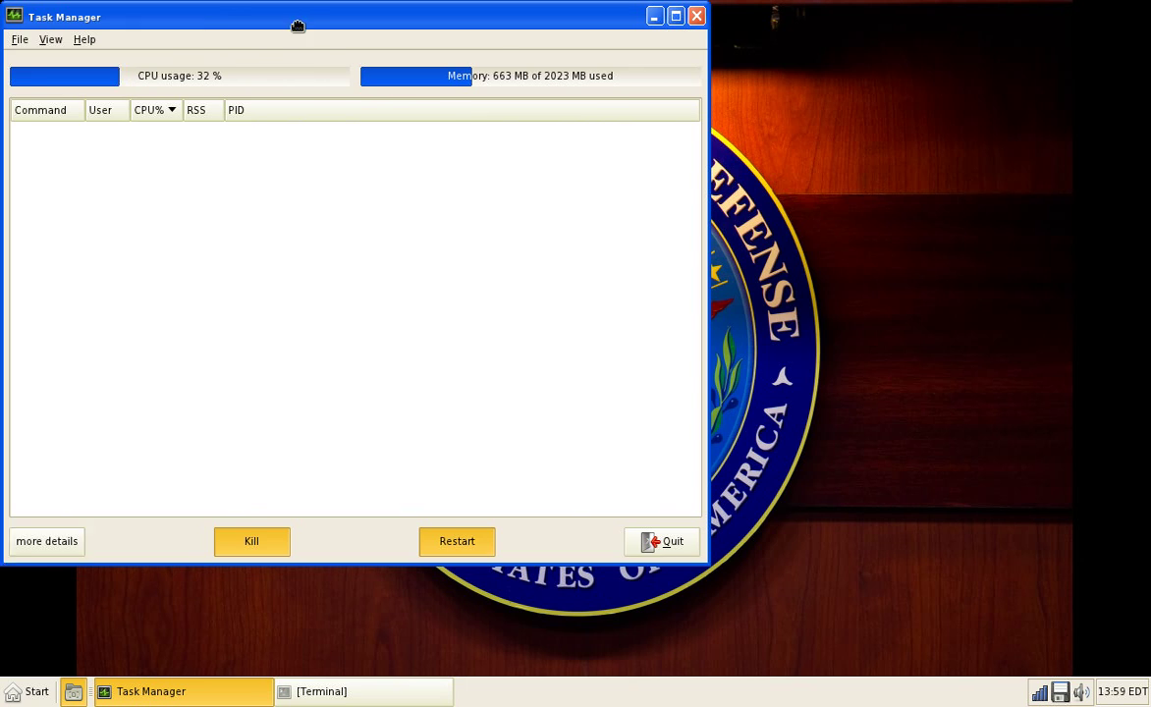
{"action": "left_click_drag", "start_coordinate": [285, 21], "coordinate": [532, 46]}
{"action": "left_click", "coordinate": [300, 63]}
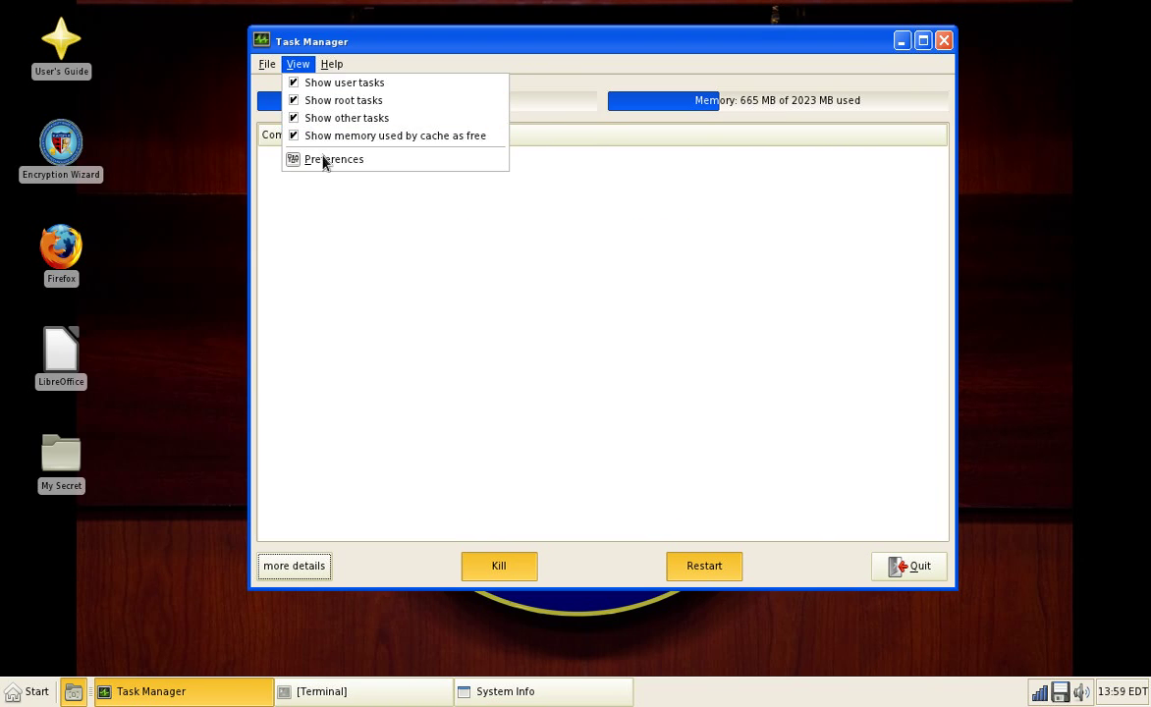
{"action": "key", "text": "alt+Tab"}
{"action": "key", "text": "alt+Tab"}
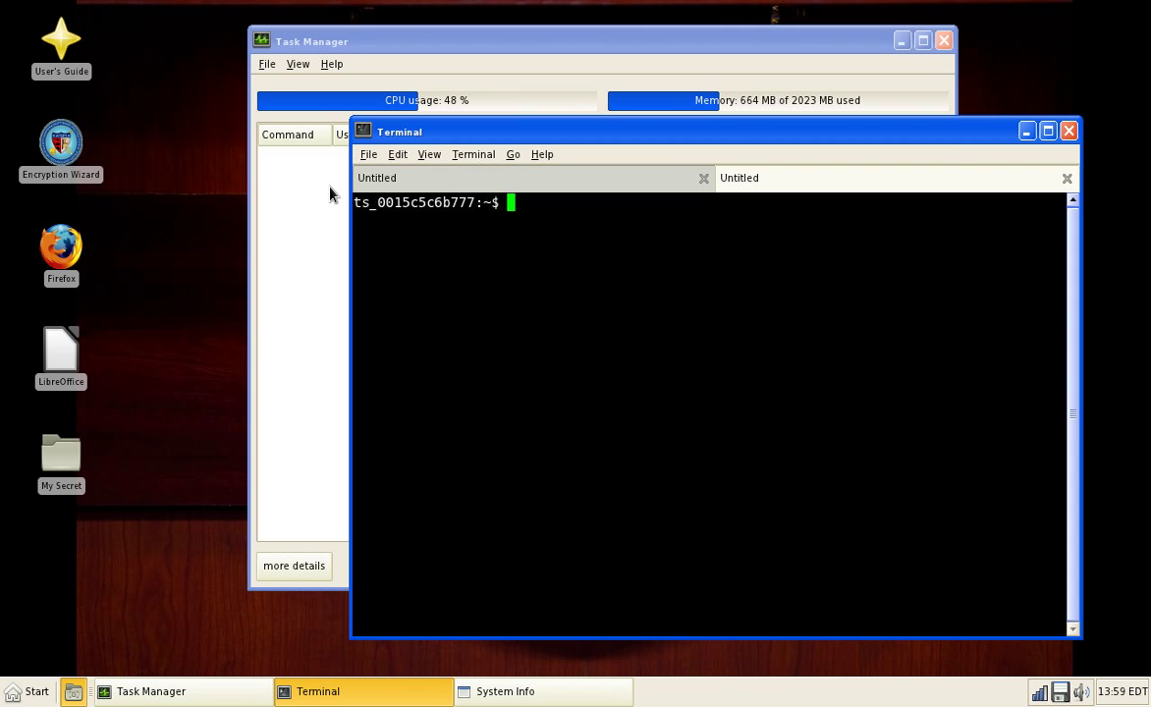
{"action": "key", "text": "alt+Tab"}
{"action": "key", "text": "alt+Tab"}
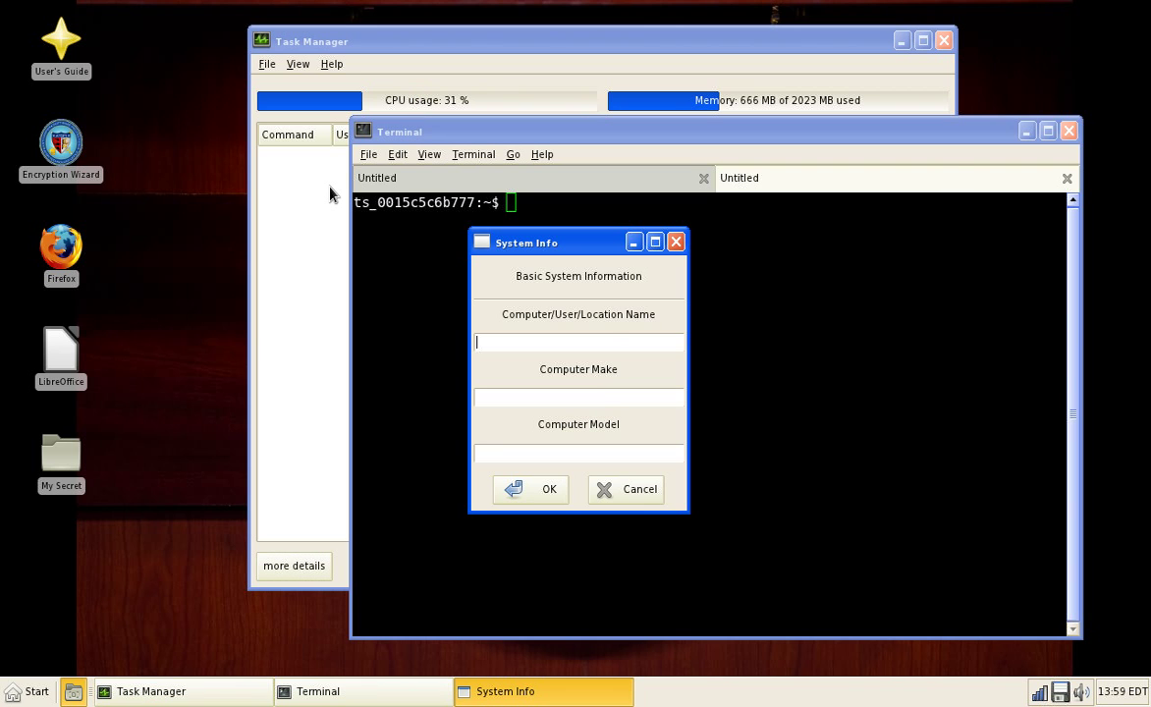
Step: Enter computer name Test and make test as the system information
{"action": "type", "text": "Test"}
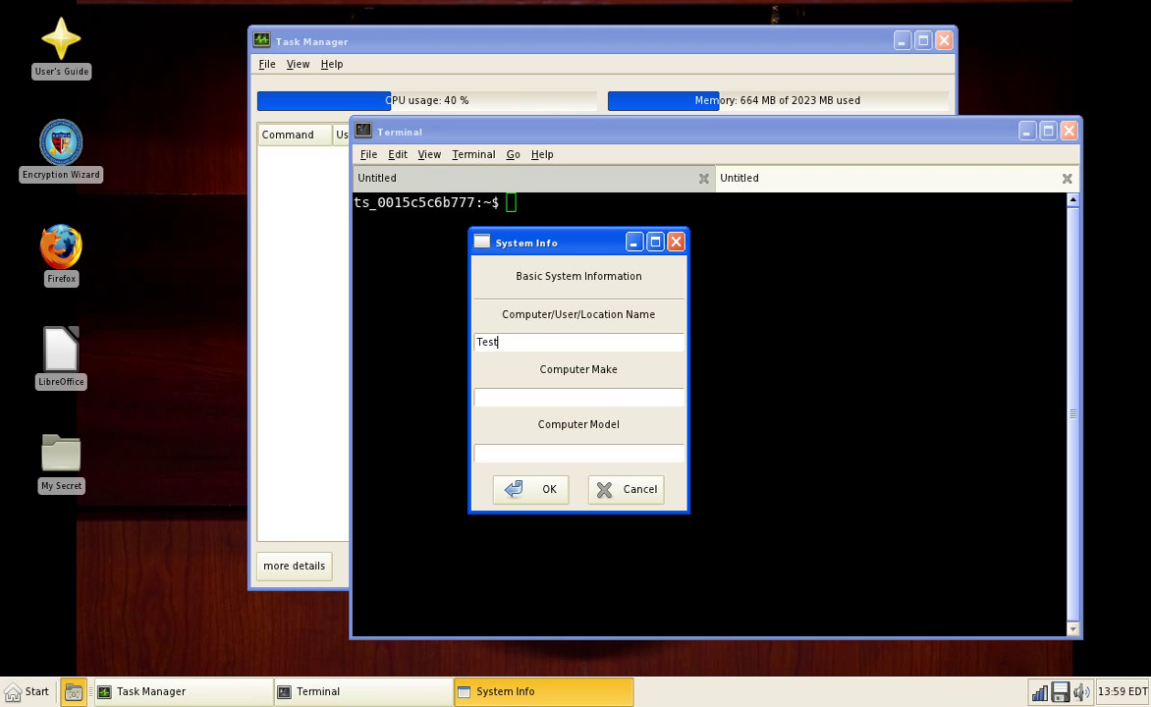
{"action": "key", "text": "Tab"}
{"action": "type", "text": "te"}
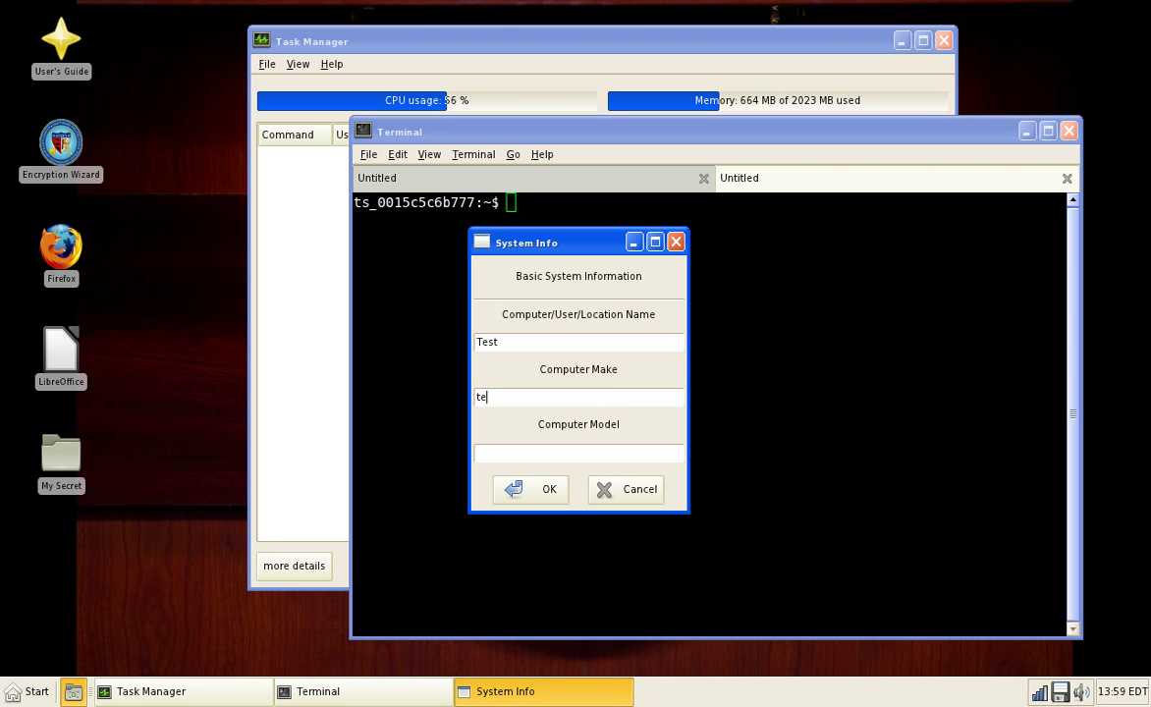
{"action": "type", "text": "st"}
{"action": "key", "text": "Tab"}
{"action": "left_click", "coordinate": [527, 496]}
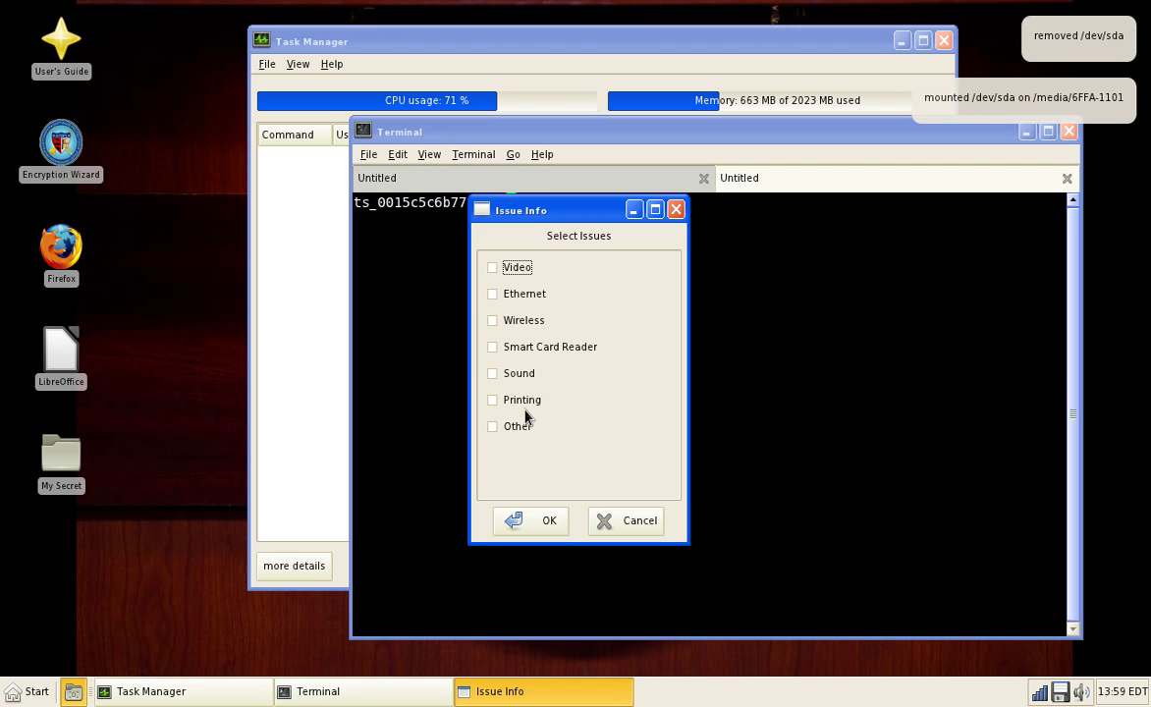
Step: Flag Ethernet, Wireless and Smart Card Reader as problem areas
{"action": "left_click", "coordinate": [517, 294]}
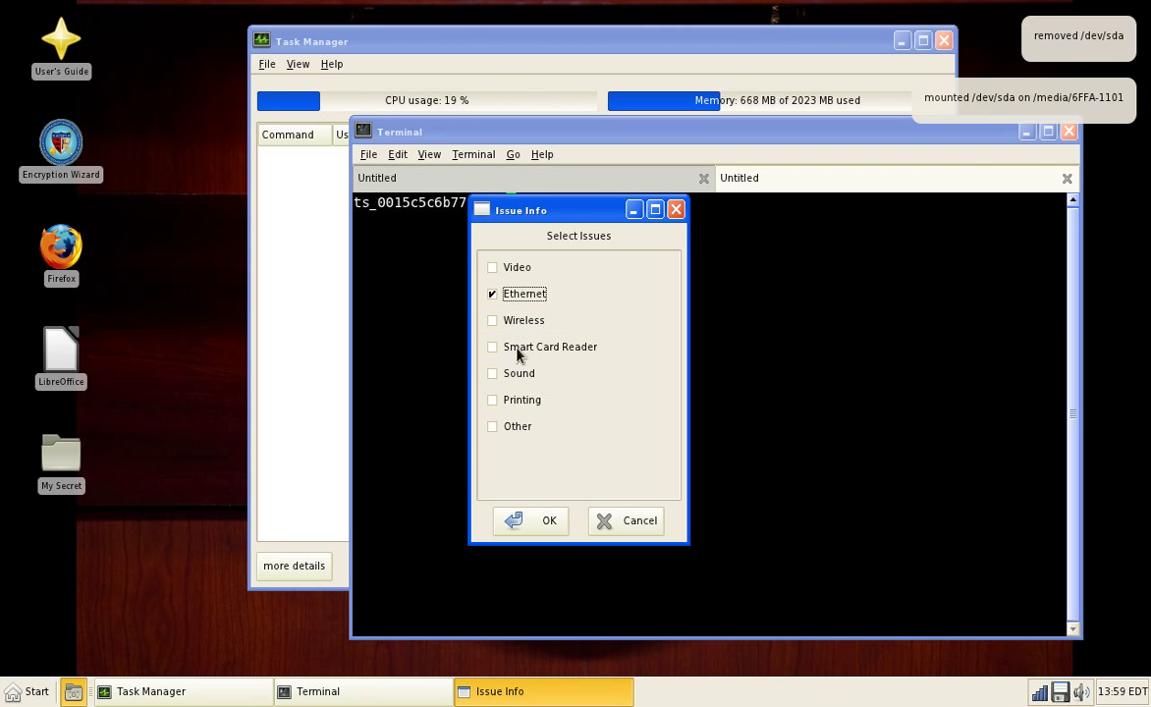
{"action": "left_click", "coordinate": [515, 321]}
{"action": "left_click", "coordinate": [515, 348]}
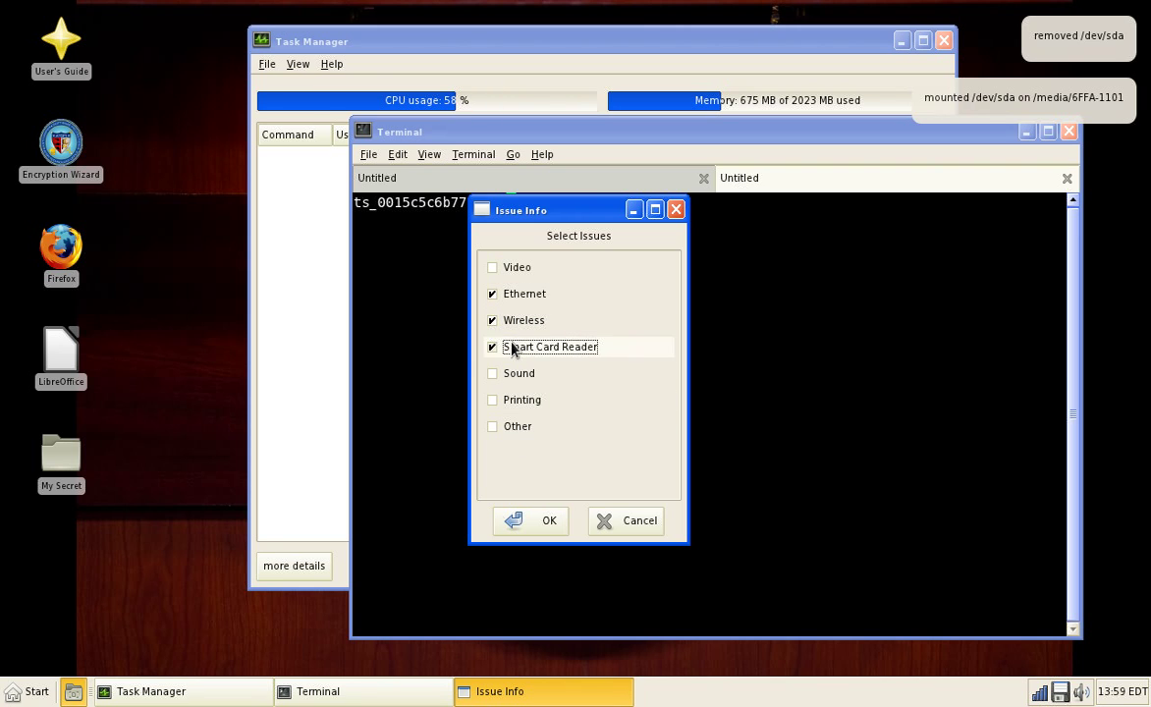
{"action": "left_click", "coordinate": [512, 531]}
Step: Mark Ethernet as untested, submit without comments, and dismiss the report-saved notice
{"action": "left_click", "coordinate": [522, 266]}
{"action": "left_click", "coordinate": [539, 522]}
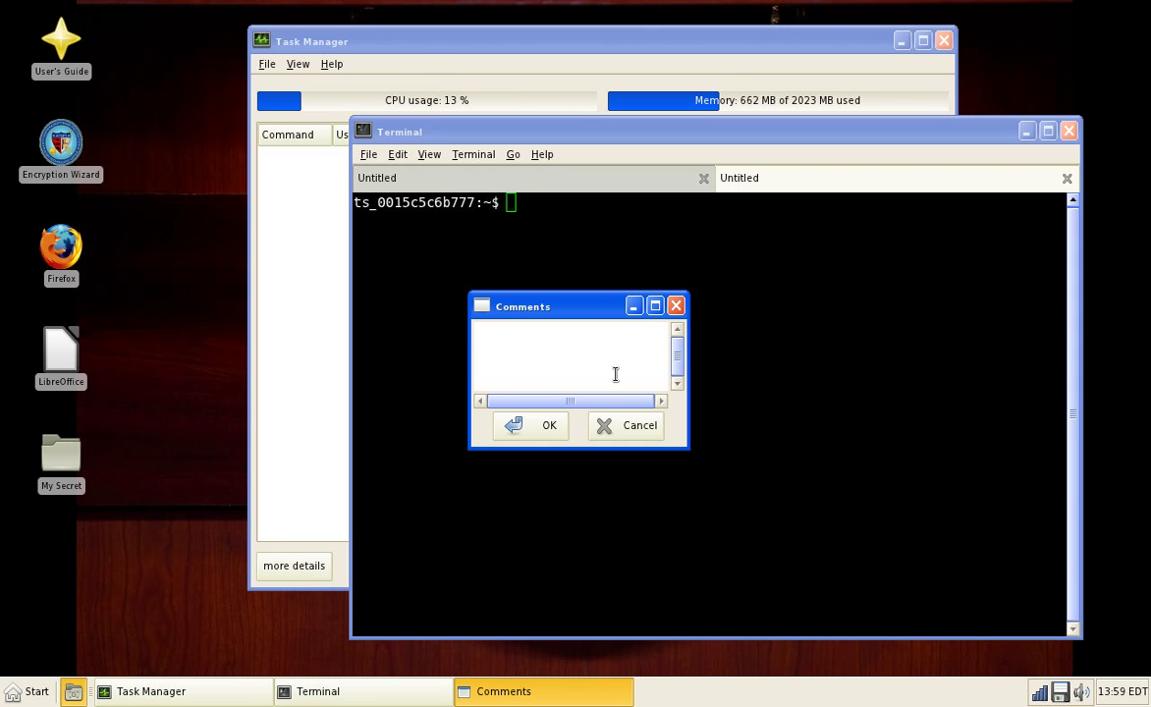
{"action": "left_click", "coordinate": [545, 426]}
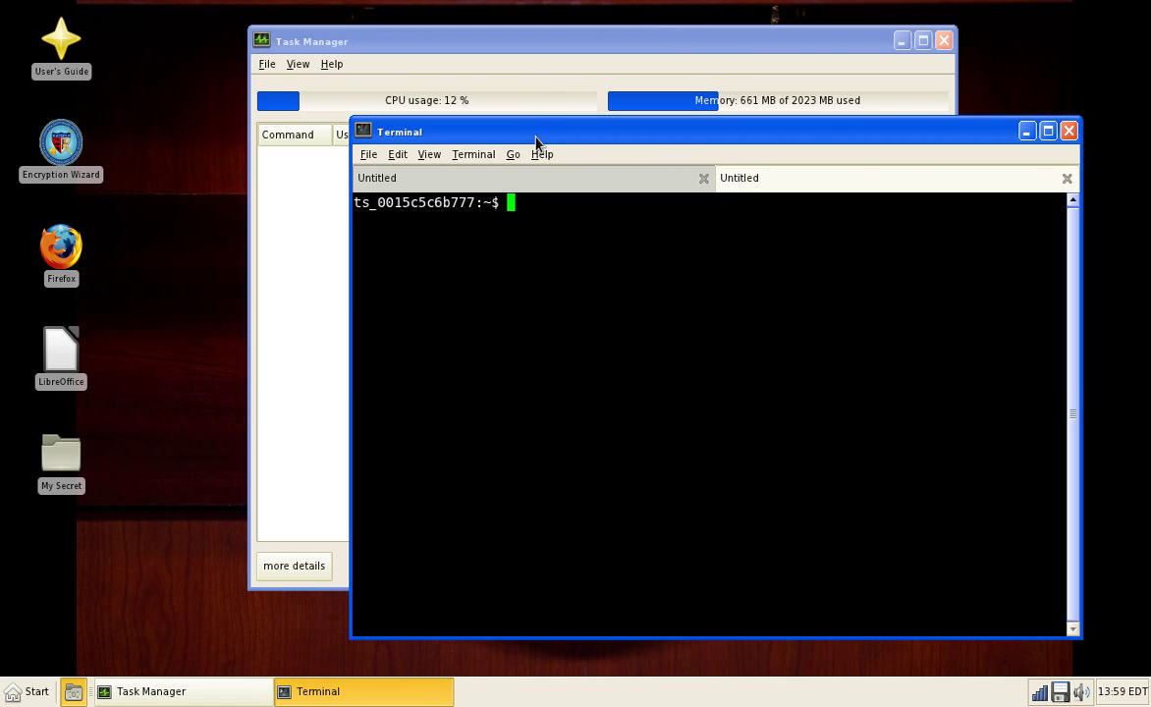
{"action": "left_click_drag", "start_coordinate": [534, 129], "coordinate": [481, 194]}
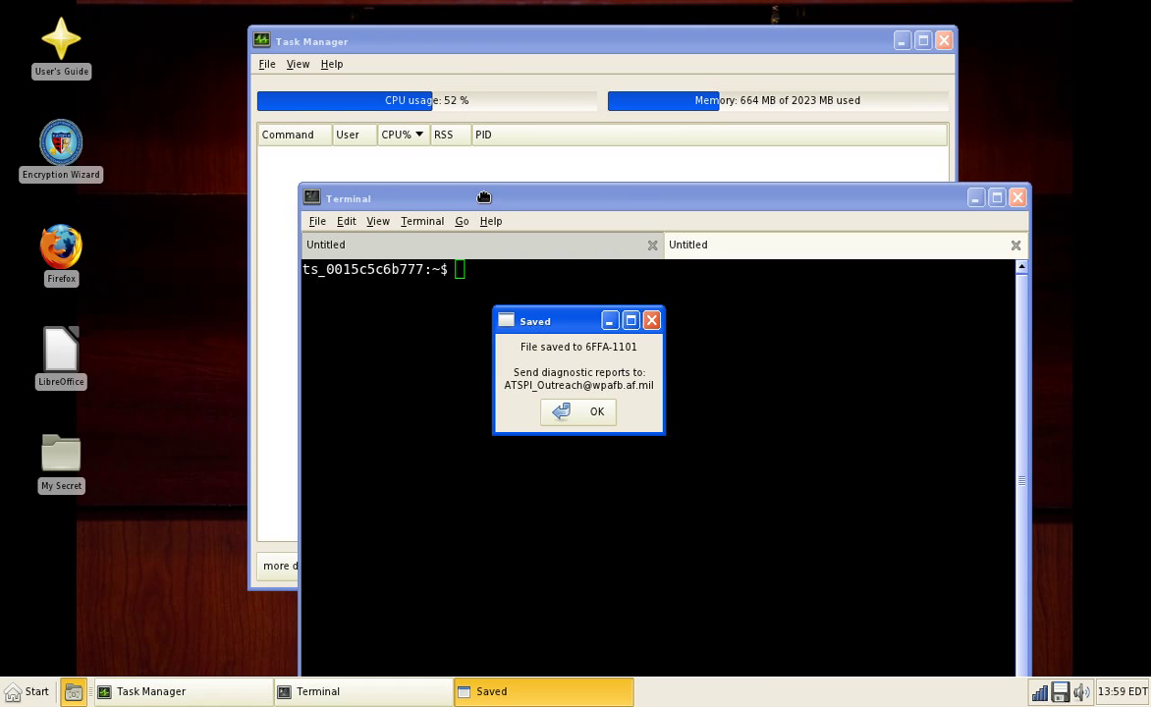
{"action": "left_click", "coordinate": [567, 417]}
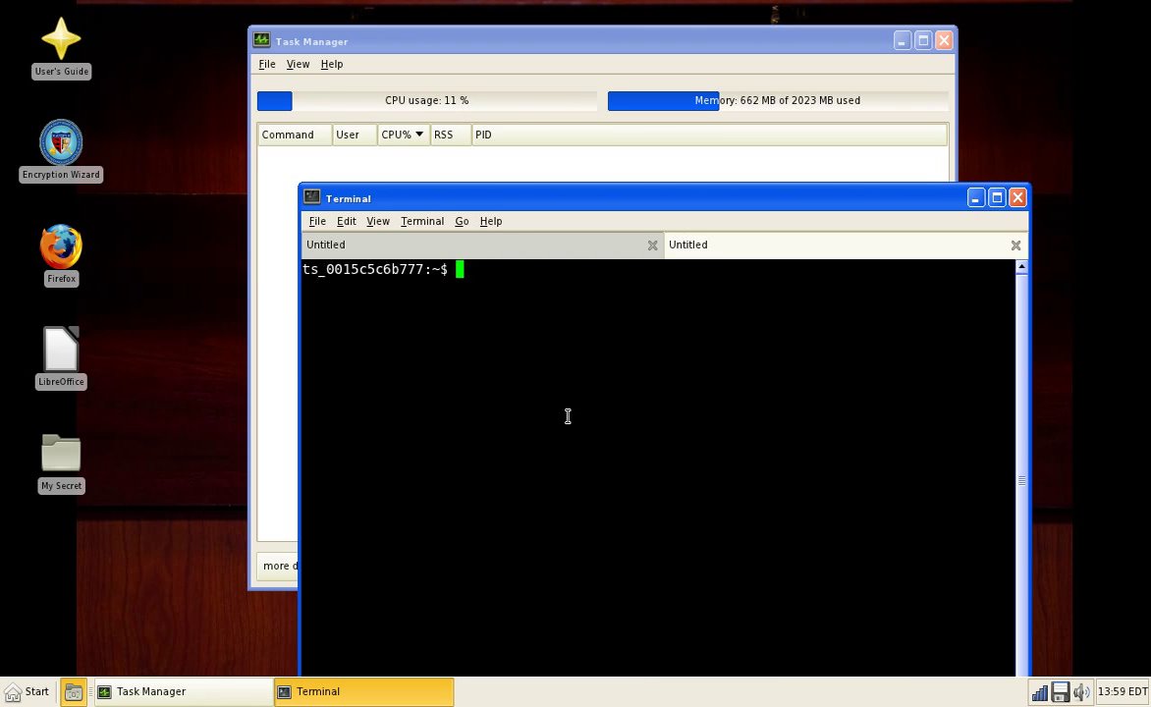
Step: List /tmp/stat with ls, using Tab completion to find the file
{"action": "type", "text": "ls"}
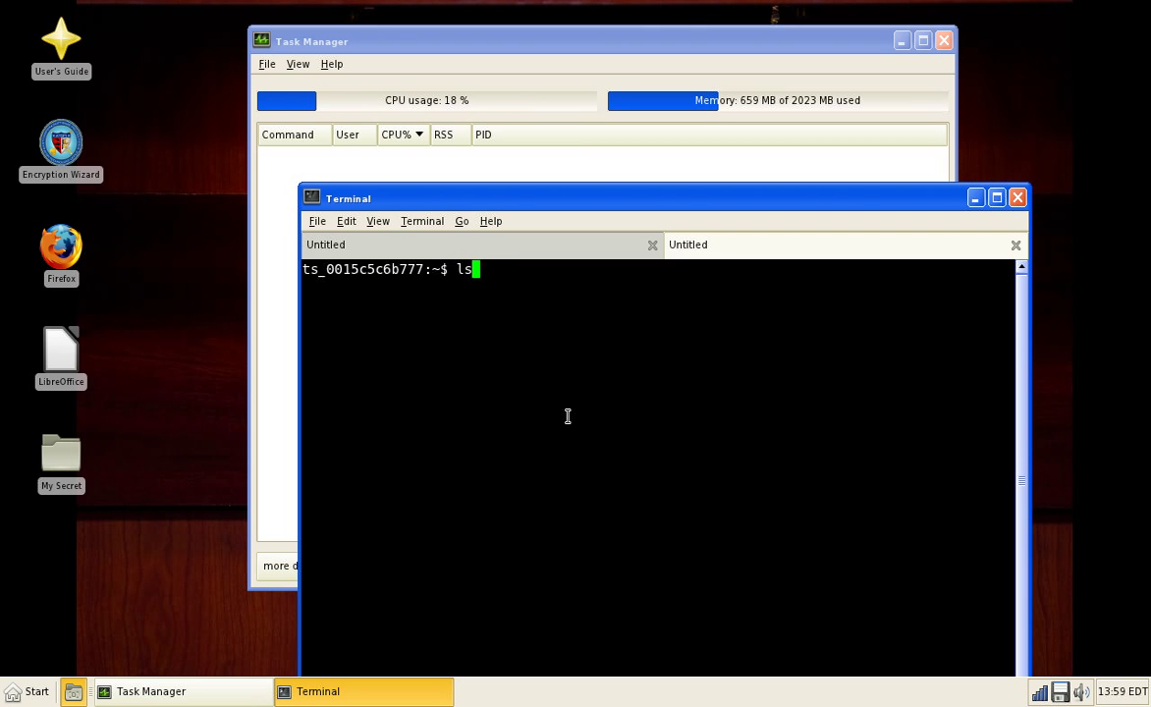
{"action": "type", "text": " /tmp/"}
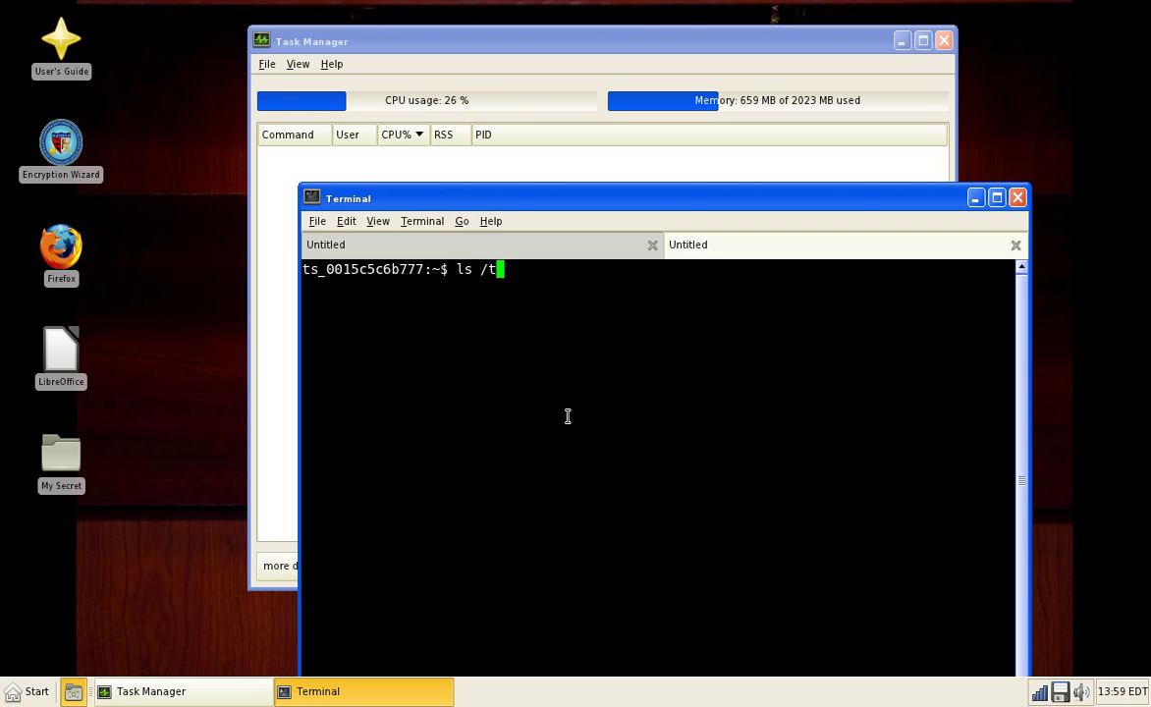
{"action": "key", "text": "Tab"}
{"action": "key", "text": "Tab"}
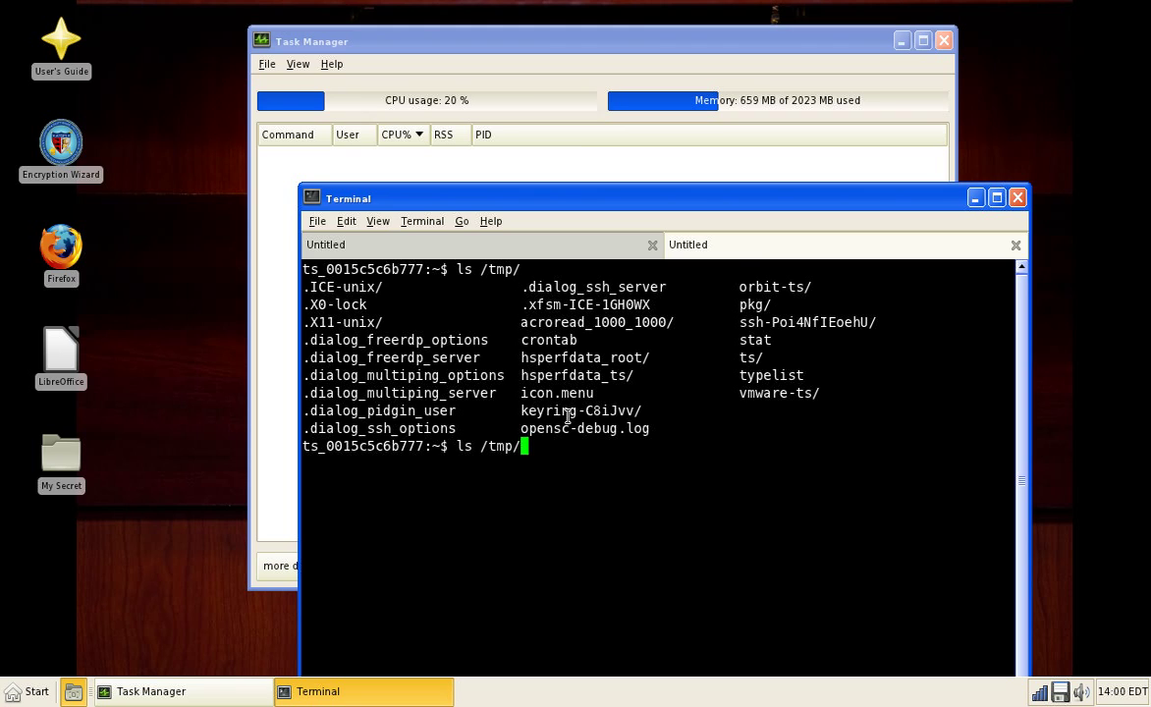
{"action": "type", "text": "s"}
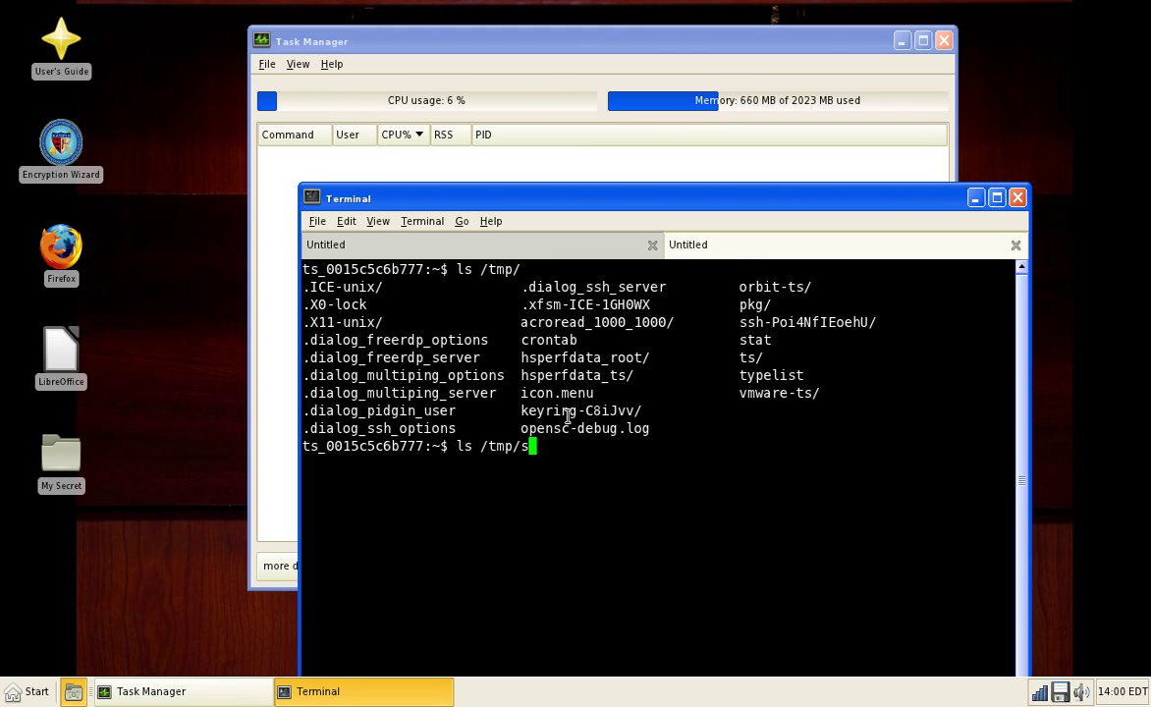
{"action": "key", "text": "Tab"}
{"action": "key", "text": "Tab"}
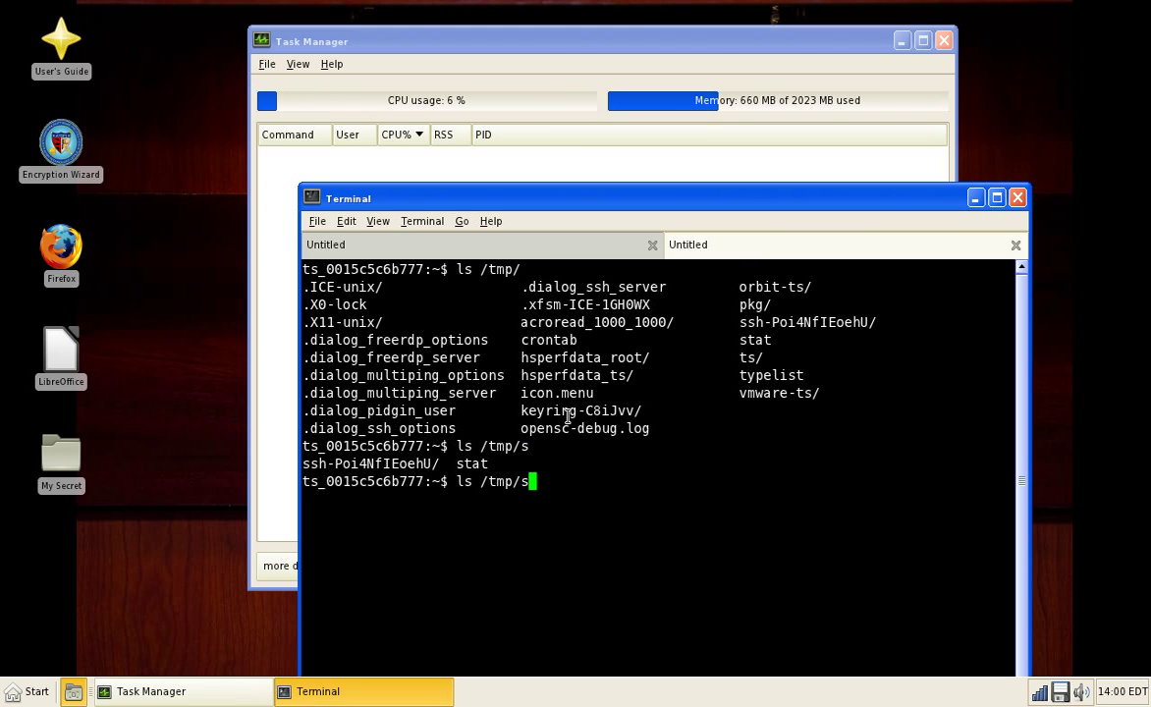
{"action": "type", "text": "t"}
{"action": "key", "text": "Tab"}
{"action": "key", "text": "Return"}
Step: Print /tmp/stat with cat to show the tlhp.cf ping report, then front Task Manager
{"action": "key", "text": "Up"}
{"action": "key", "text": "Home"}
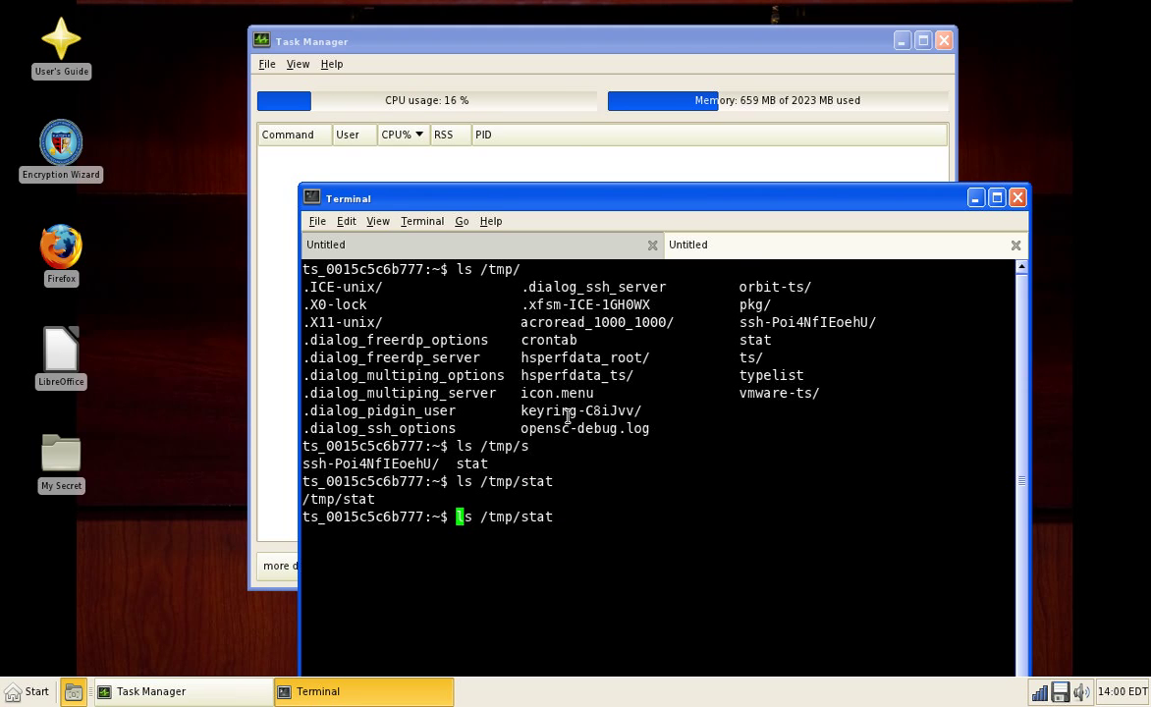
{"action": "key", "text": "Right"}
{"action": "key", "text": "Right"}
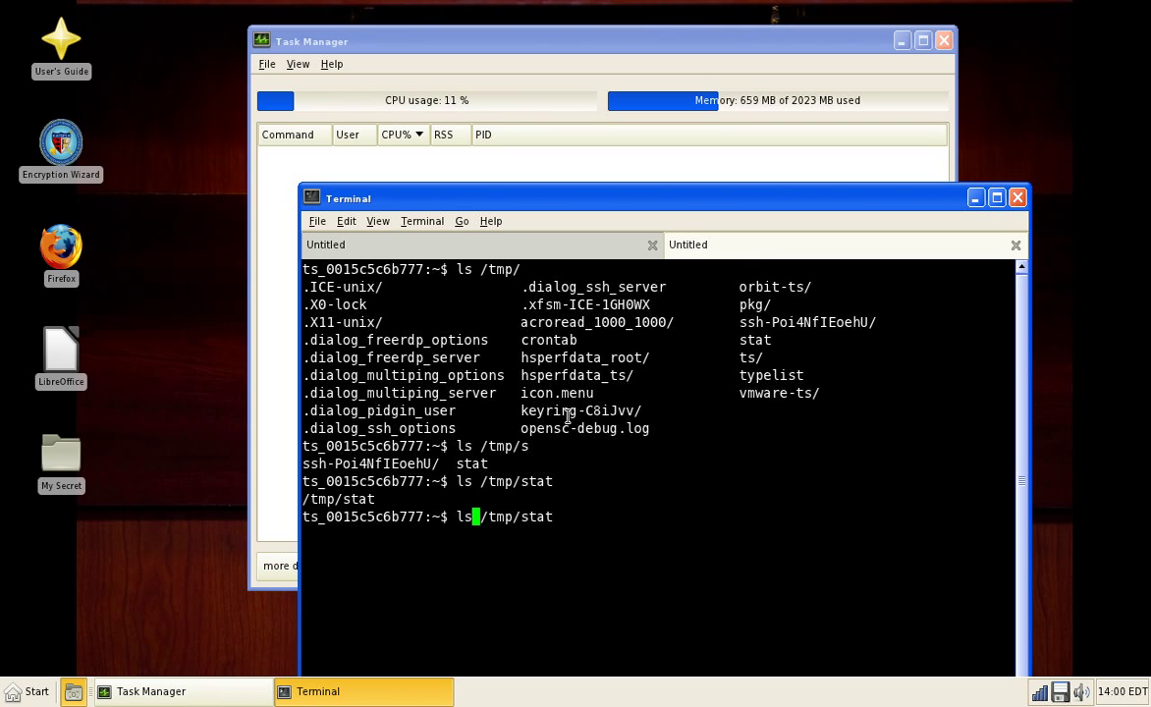
{"action": "key", "text": "BackSpace"}
{"action": "key", "text": "BackSpace"}
{"action": "type", "text": "c"}
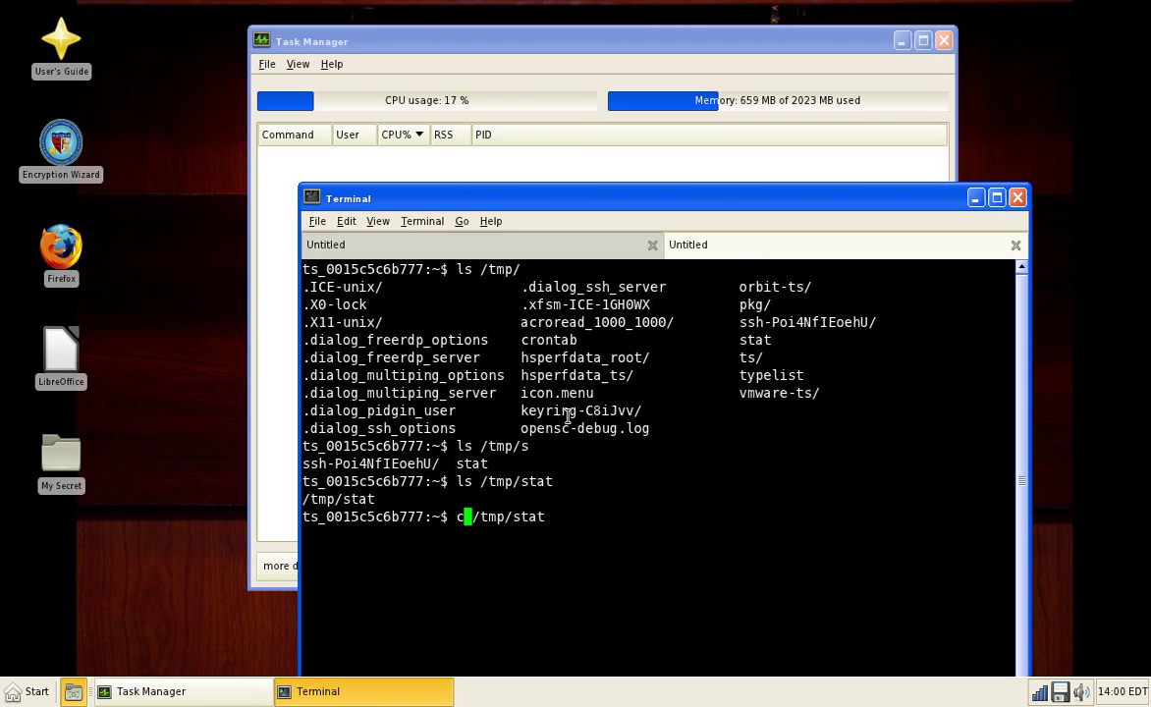
{"action": "type", "text": "at"}
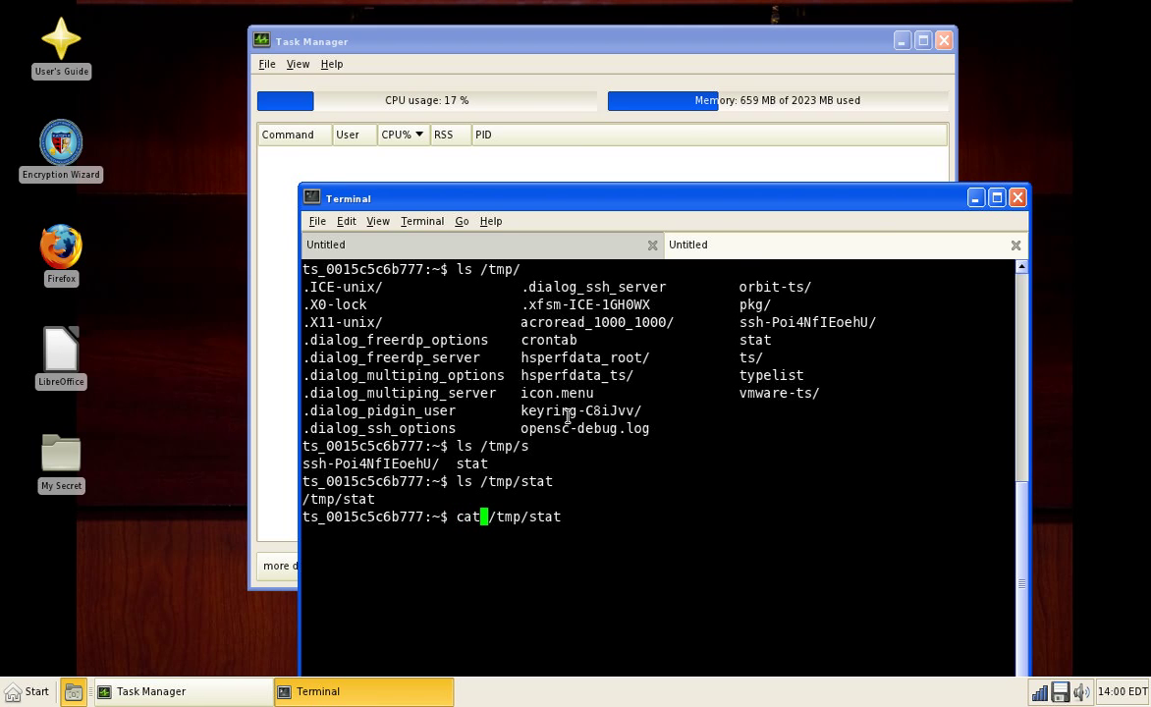
{"action": "key", "text": "Return"}
{"action": "left_click_drag", "start_coordinate": [528, 201], "coordinate": [528, 81]}
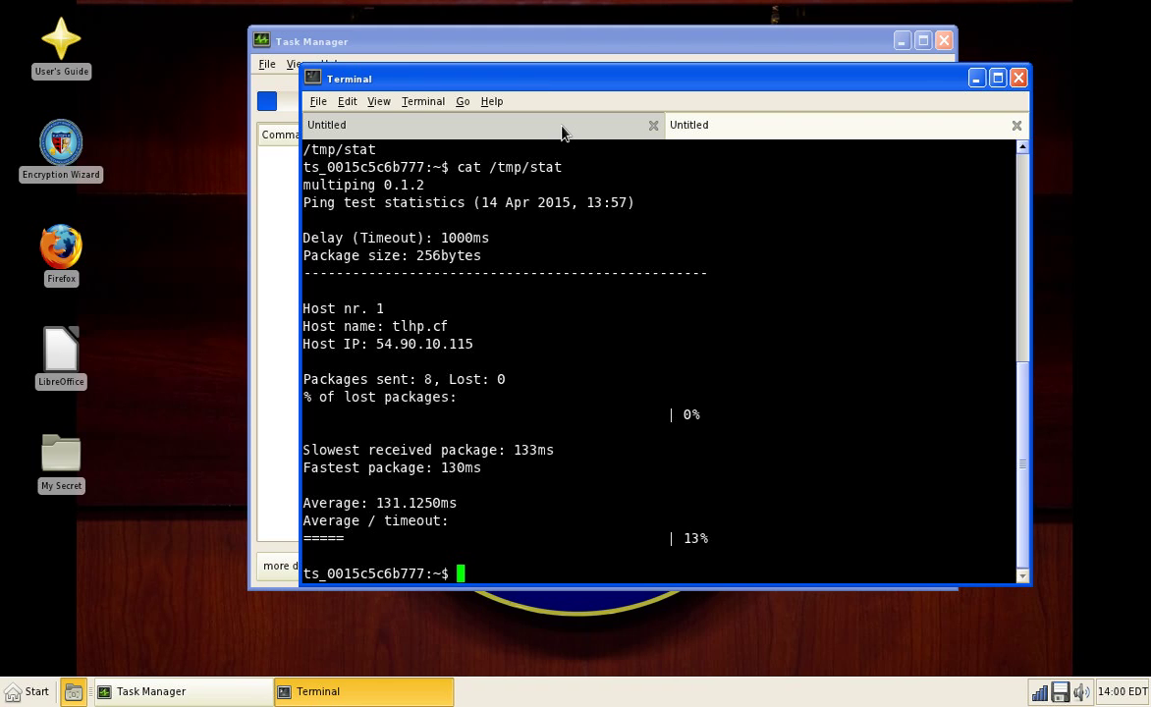
{"action": "left_click", "coordinate": [283, 161]}
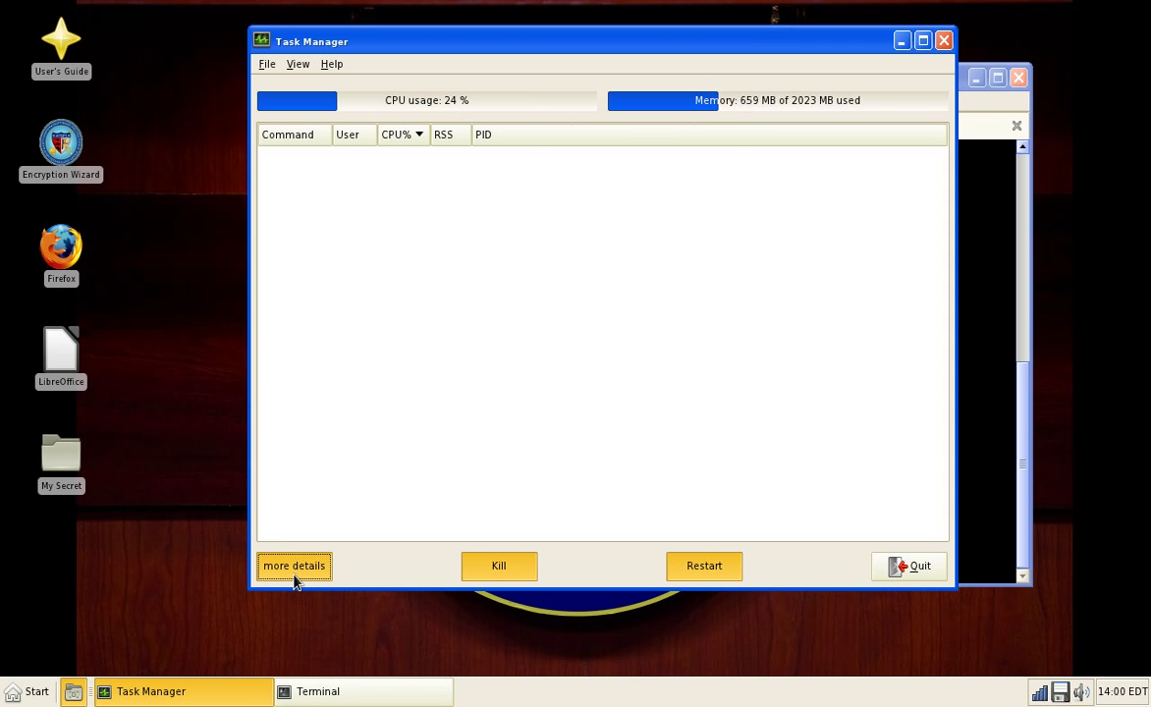
Step: Show more process detail columns and view the About LXTask information
{"action": "left_click", "coordinate": [293, 577]}
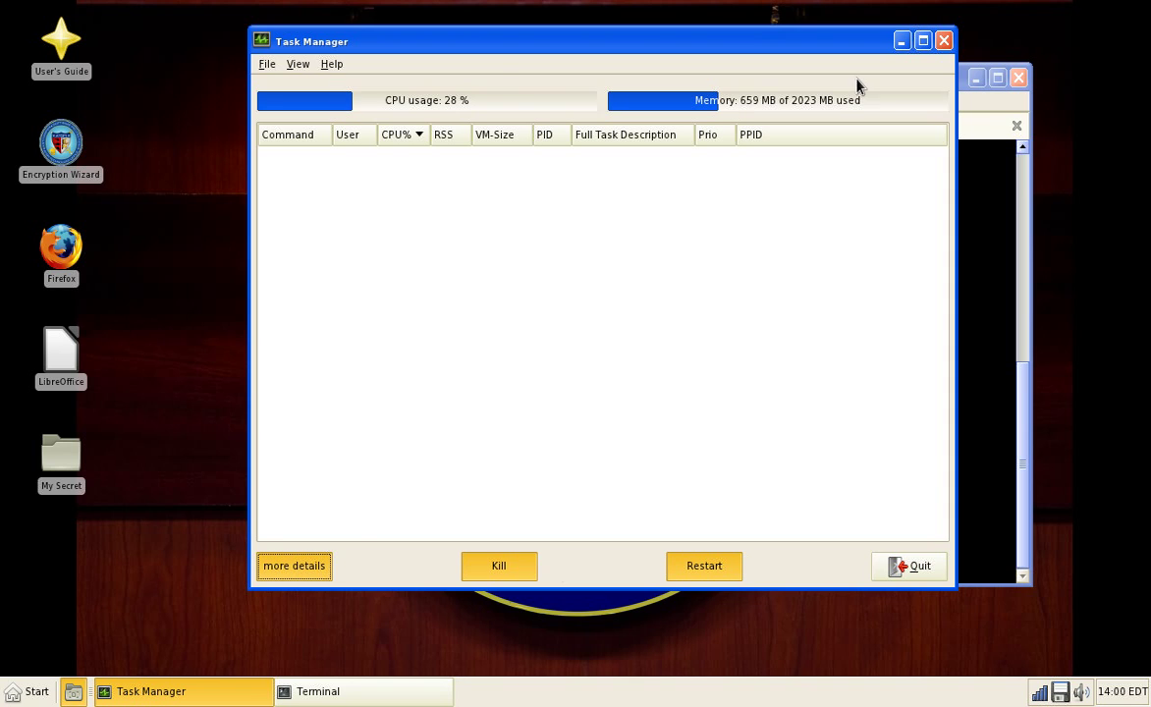
{"action": "left_click", "coordinate": [298, 64]}
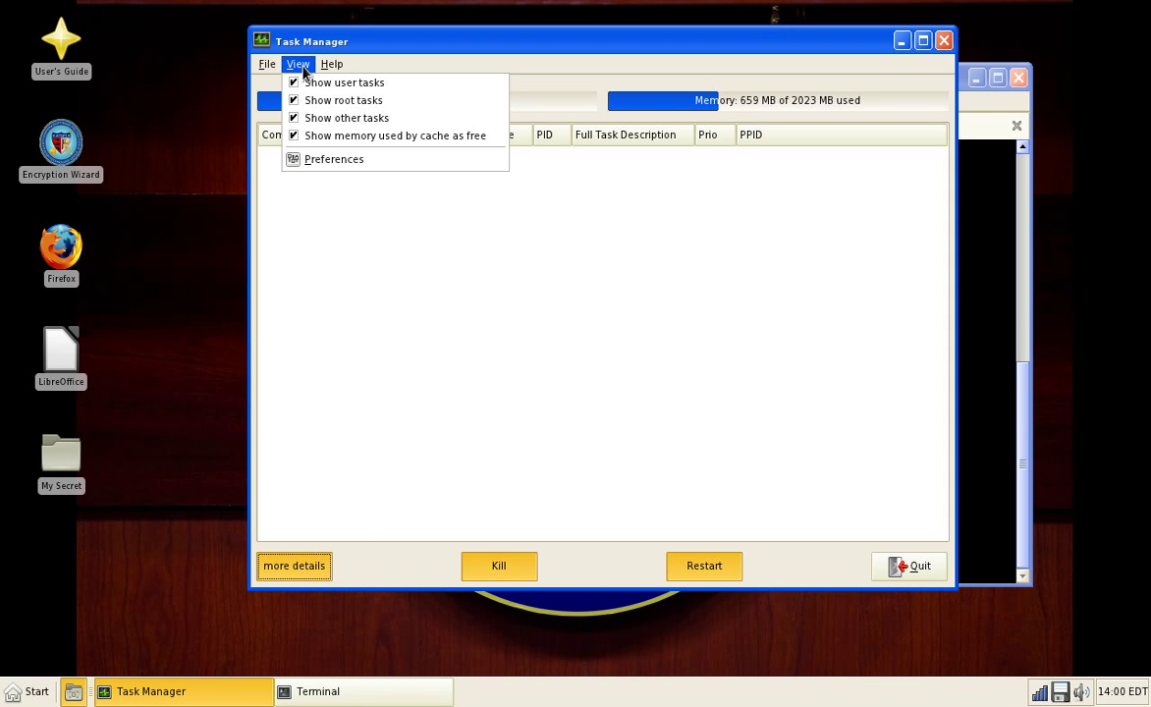
{"action": "mouse_move", "coordinate": [325, 72]}
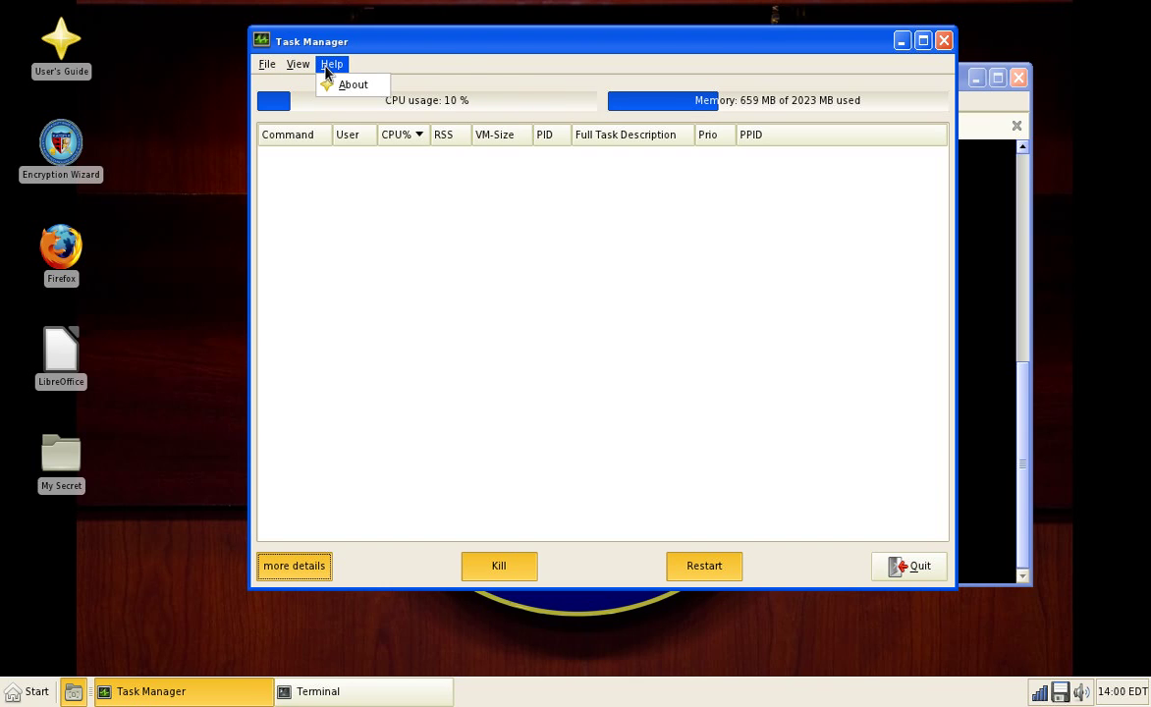
{"action": "mouse_move", "coordinate": [278, 71]}
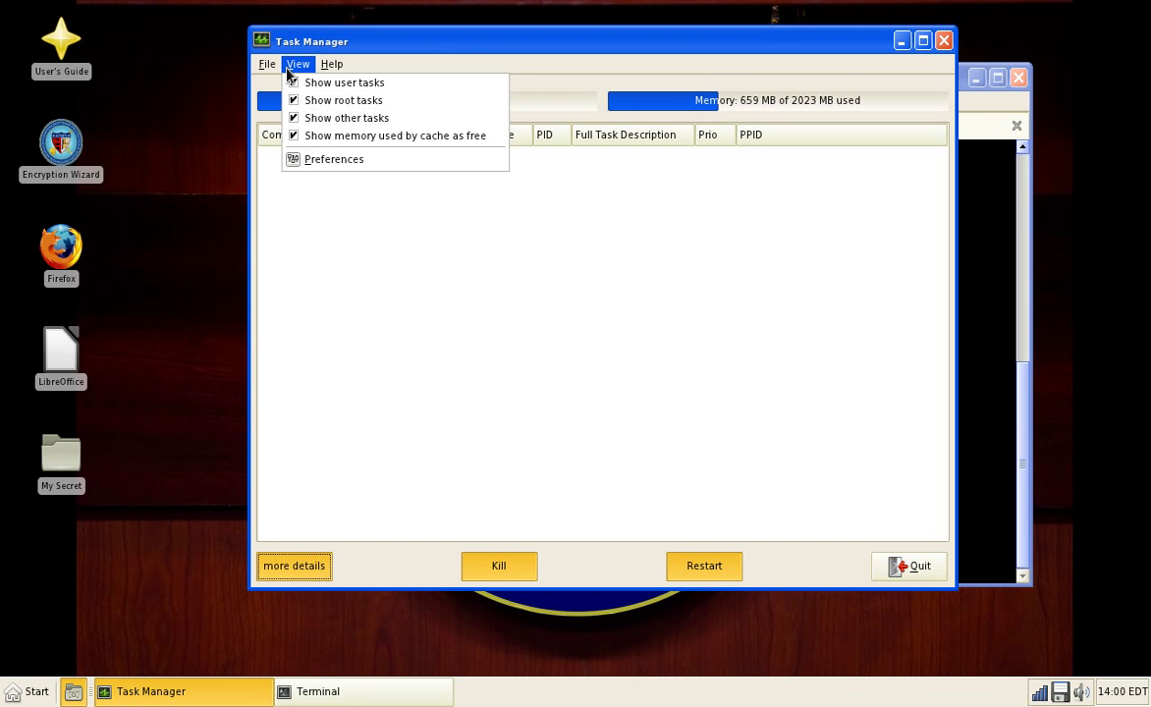
{"action": "left_click", "coordinate": [331, 83]}
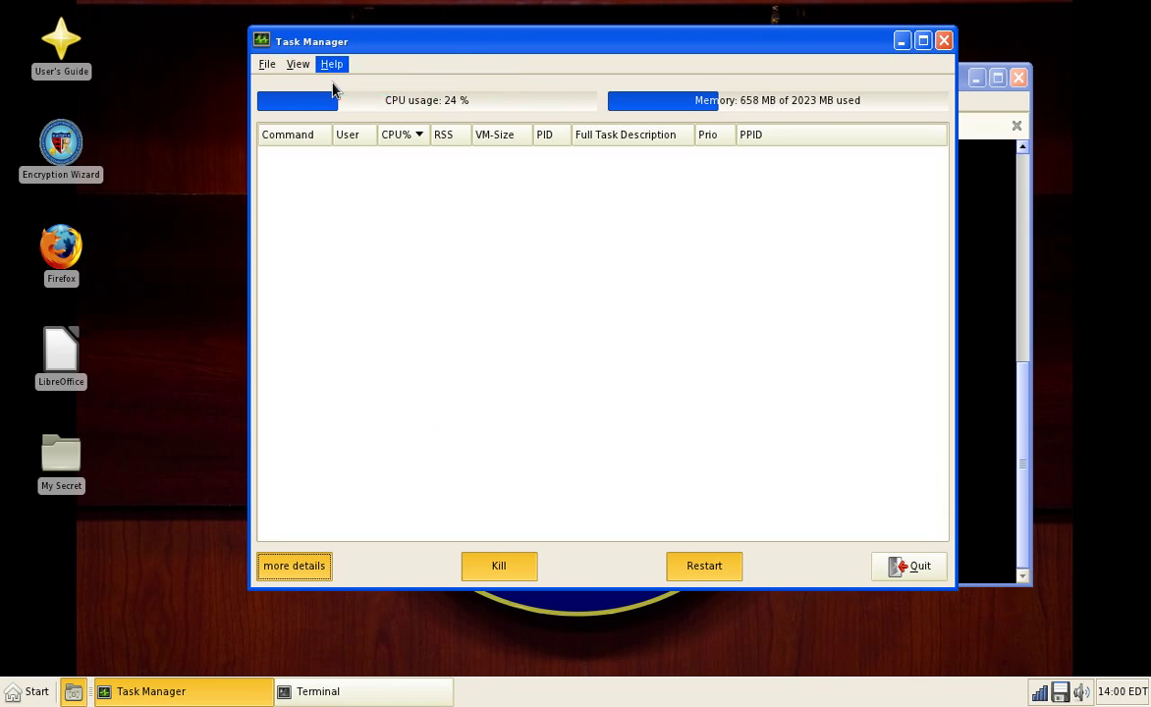
{"action": "left_click", "coordinate": [688, 262]}
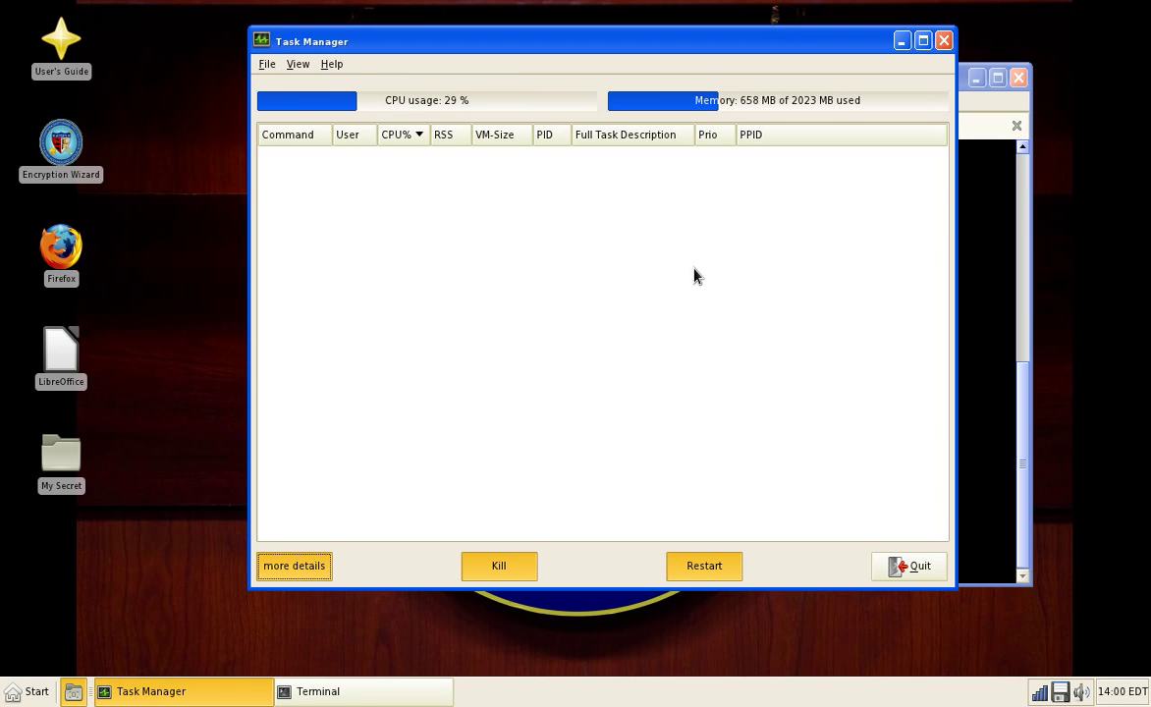
Step: Accept the 2-second refresh rate in Preferences and quit Task Manager with Ctrl+Q
{"action": "left_click", "coordinate": [297, 64]}
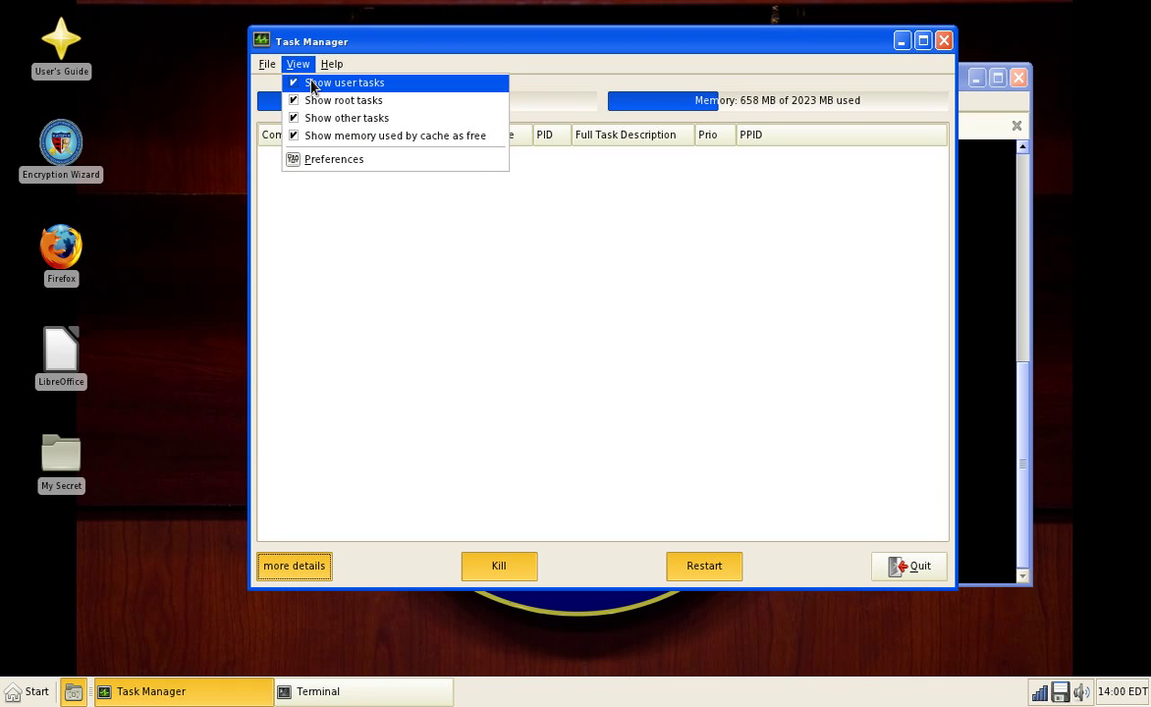
{"action": "left_click", "coordinate": [334, 159]}
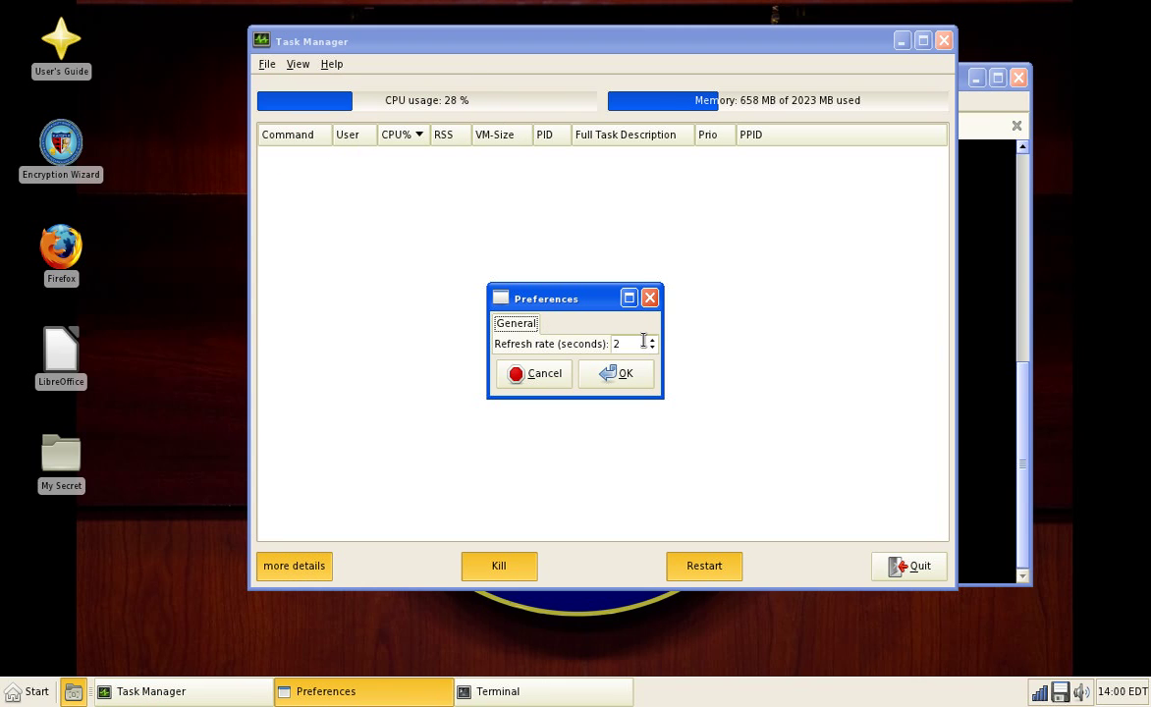
{"action": "left_click", "coordinate": [618, 373]}
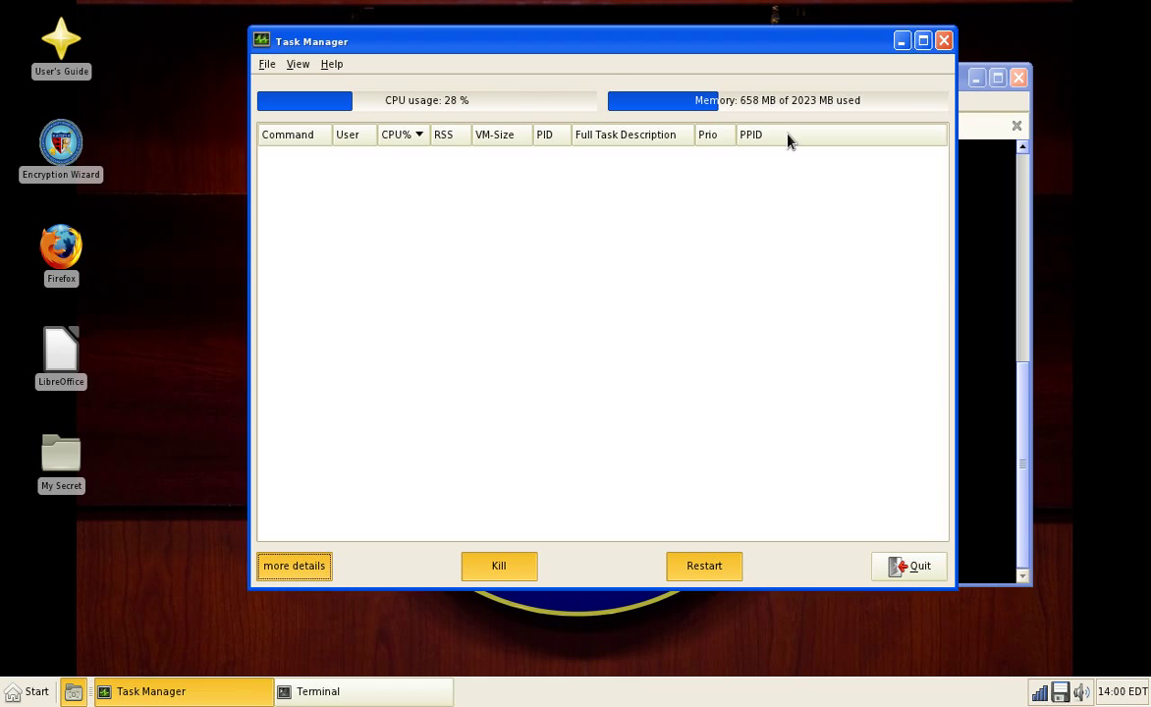
{"action": "key", "text": "ctrl+q"}
{"action": "key", "text": "super"}
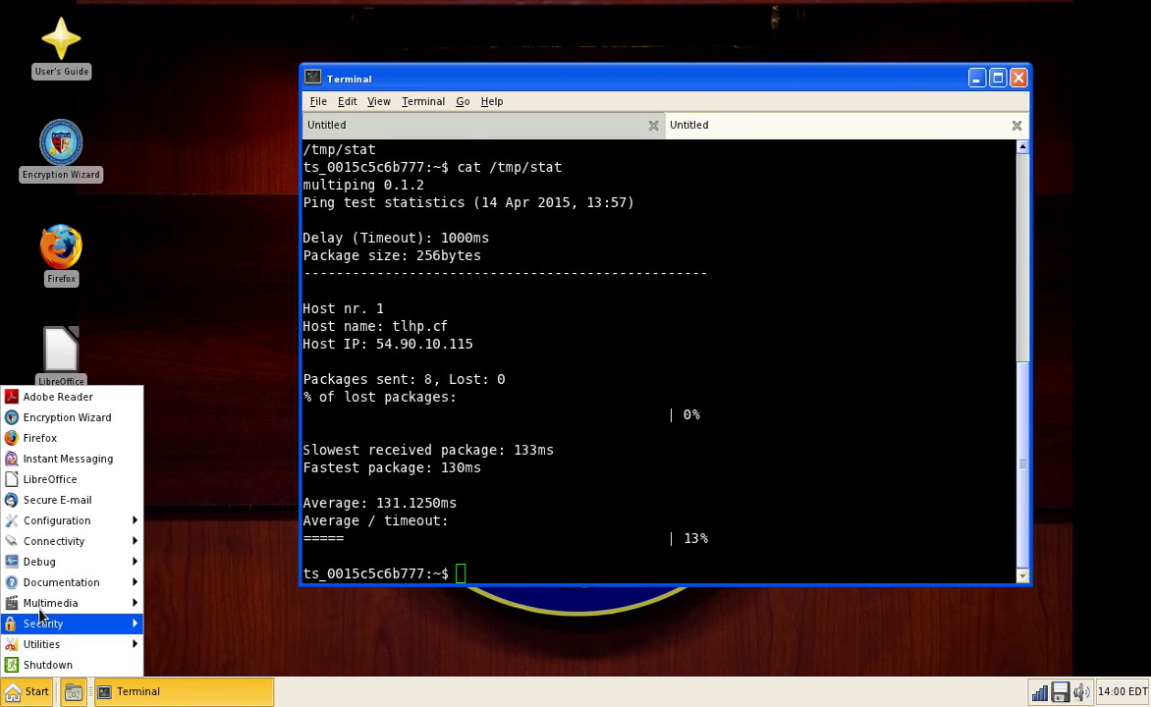
Step: View the About LPS version details, then enable DNSCrypt from Security
{"action": "mouse_move", "coordinate": [108, 583]}
{"action": "left_click", "coordinate": [153, 585]}
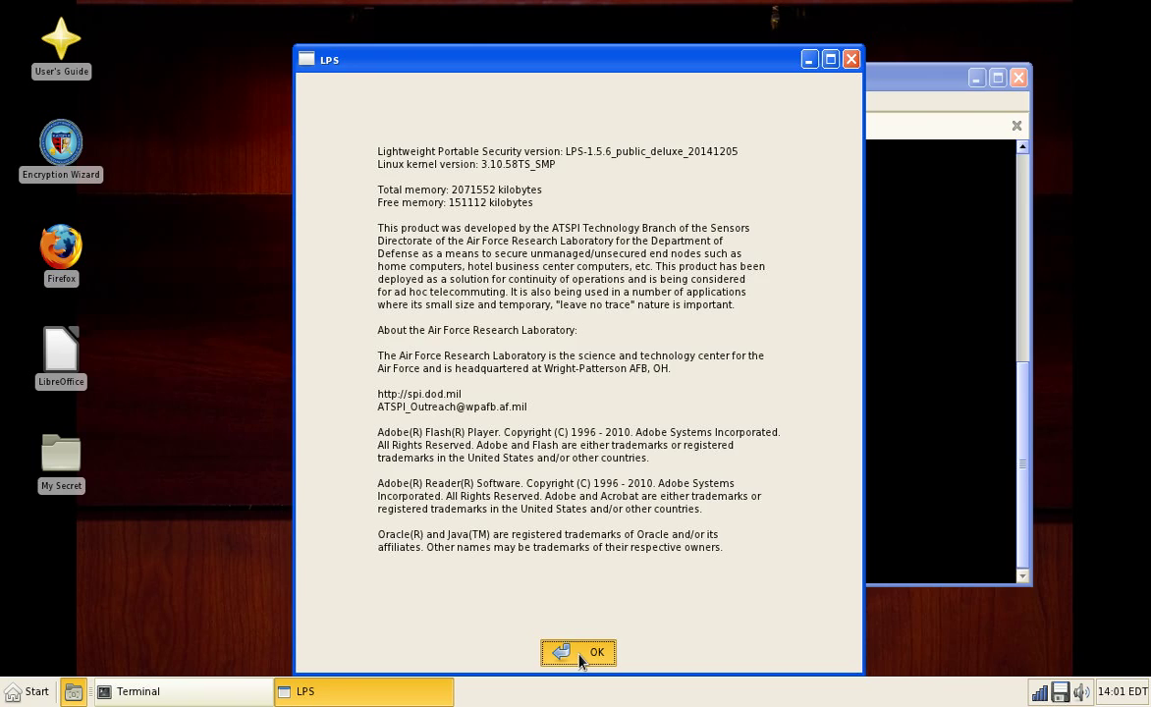
{"action": "left_click", "coordinate": [579, 653]}
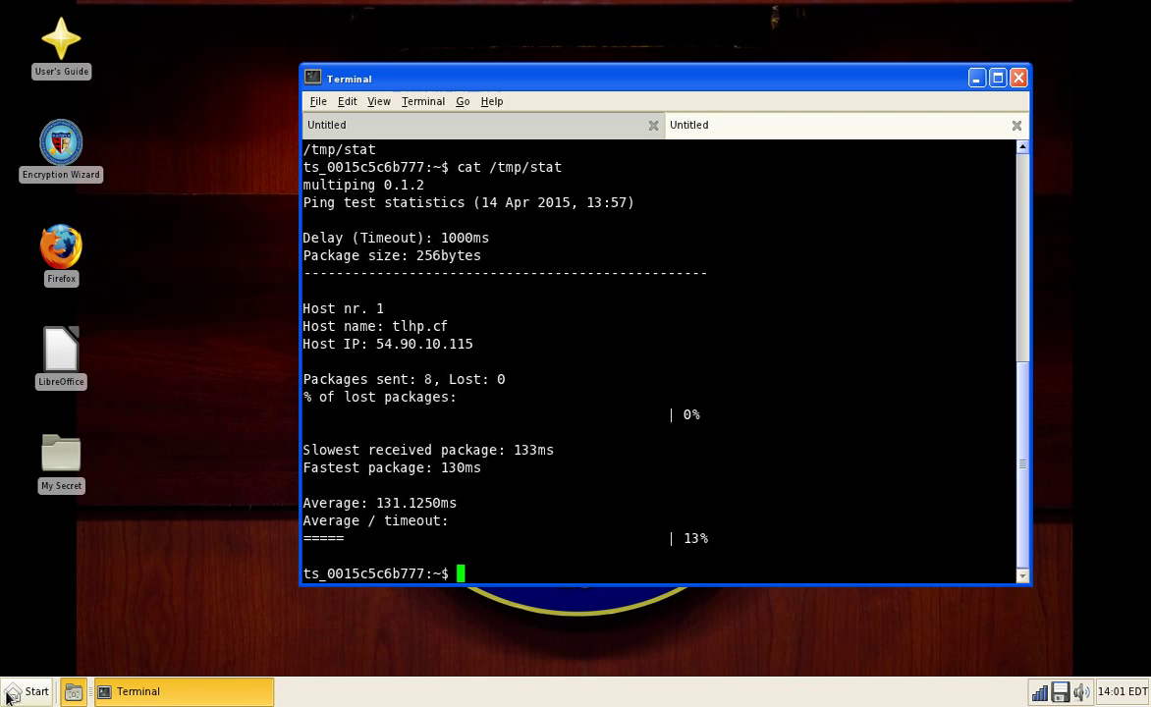
{"action": "left_click", "coordinate": [9, 693]}
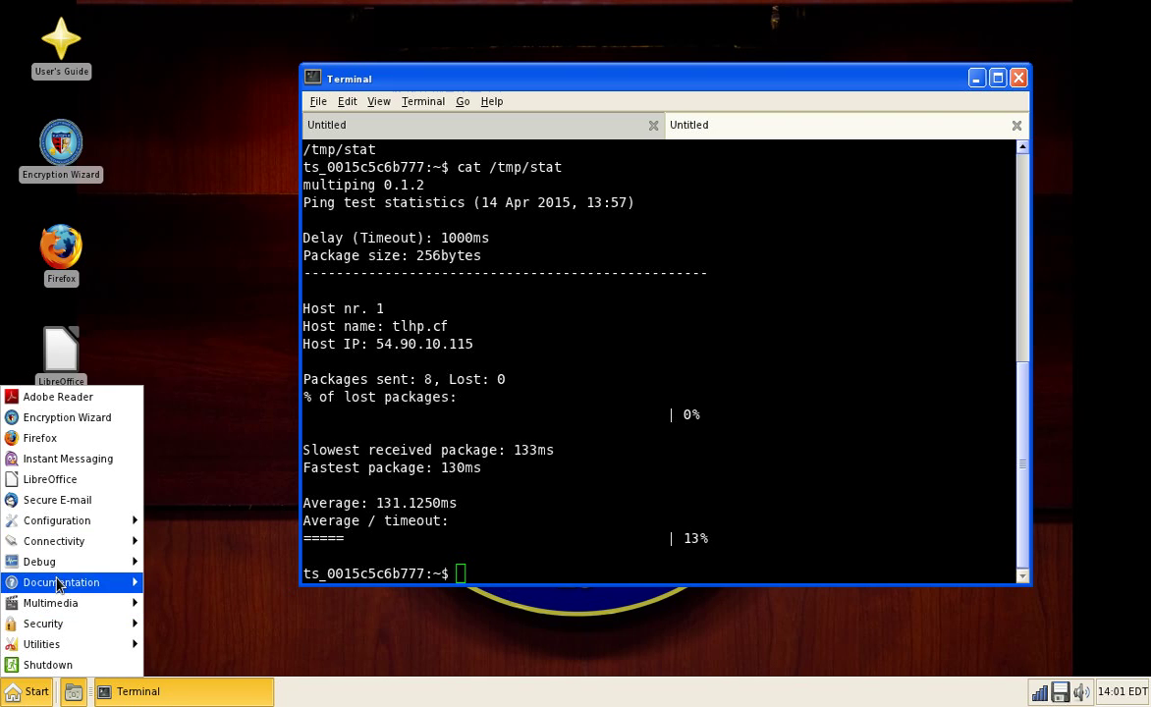
{"action": "left_click", "coordinate": [173, 643]}
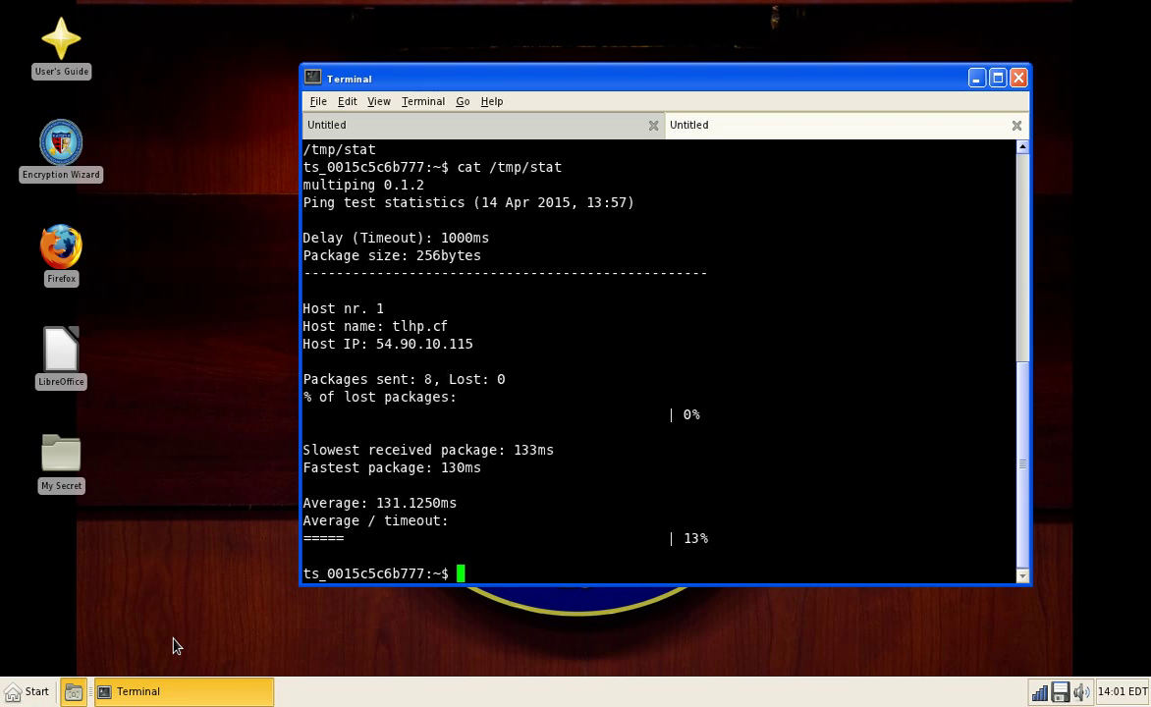
Step: Open the Encryption Wizard User Manual from Documentation
{"action": "left_click", "coordinate": [22, 694]}
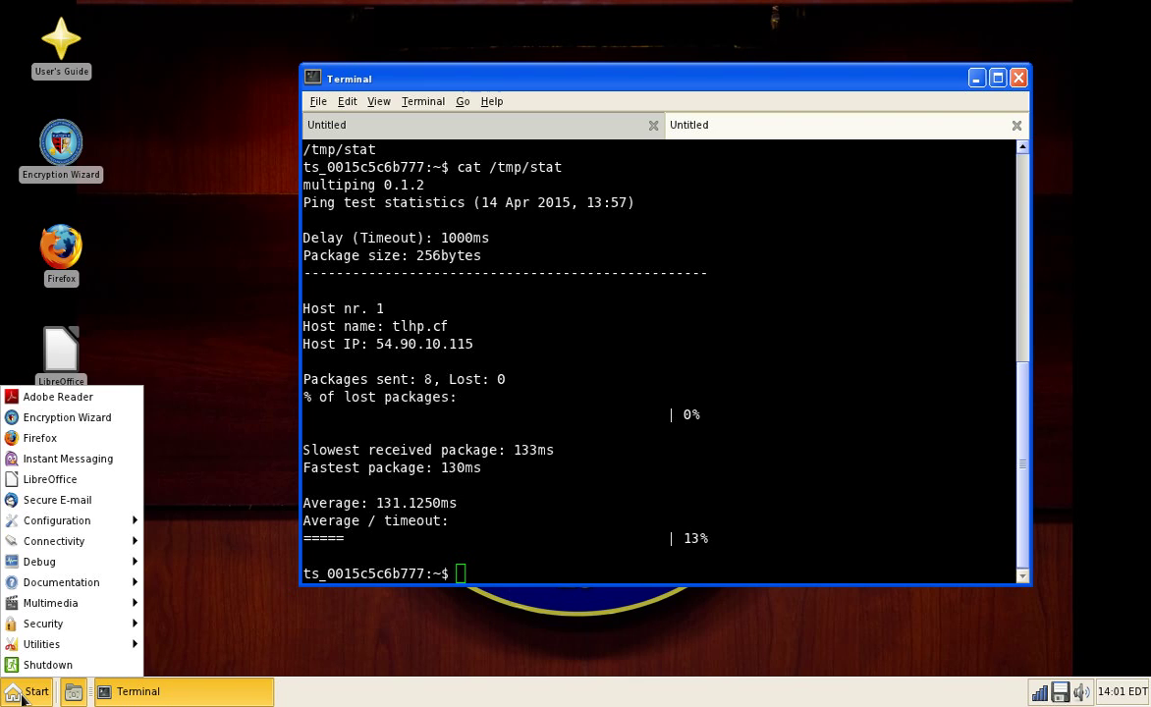
{"action": "mouse_move", "coordinate": [36, 546]}
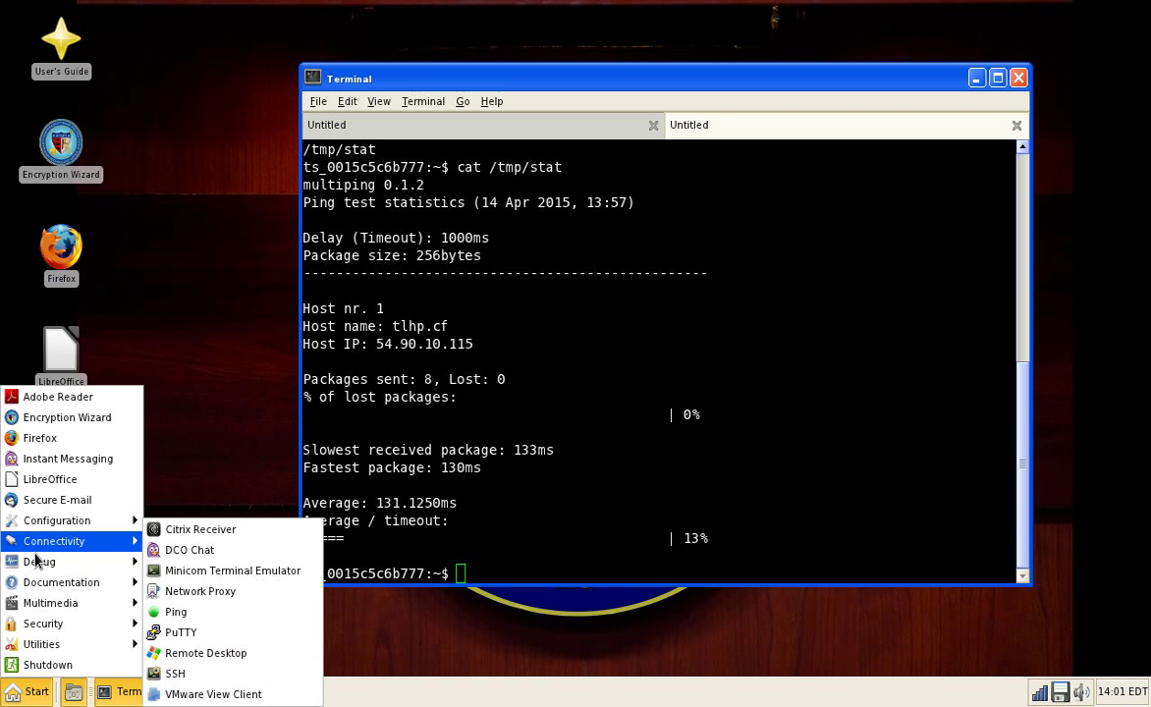
{"action": "mouse_move", "coordinate": [43, 584]}
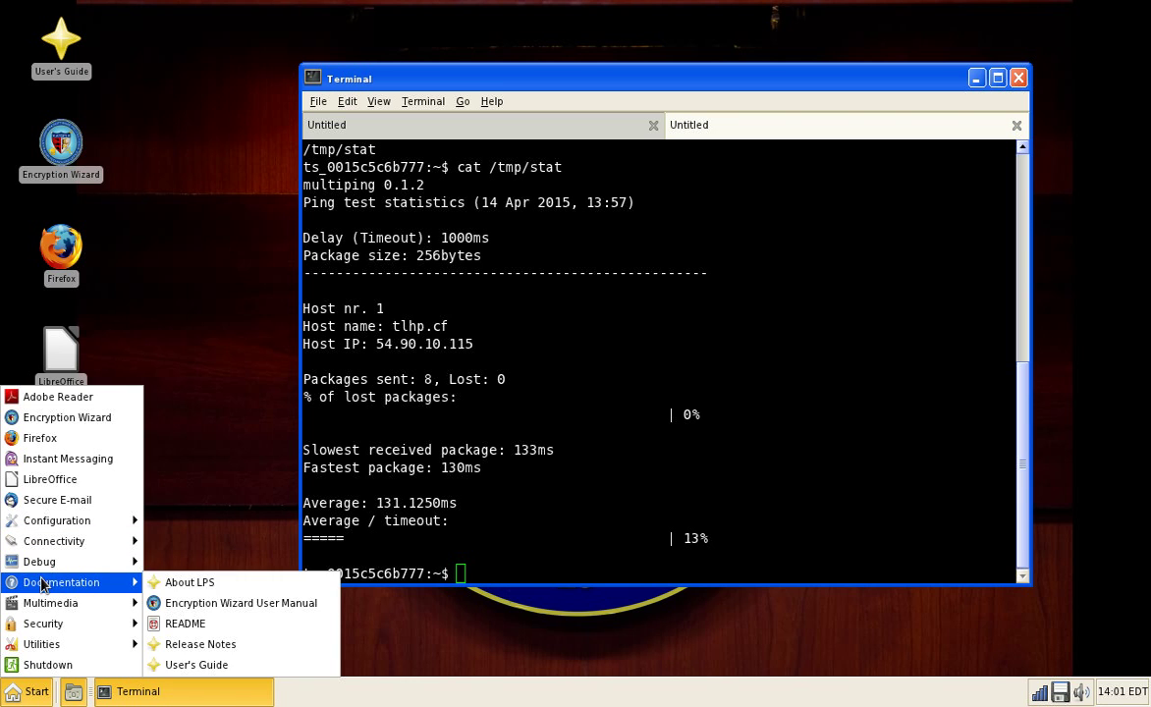
{"action": "left_click", "coordinate": [201, 602]}
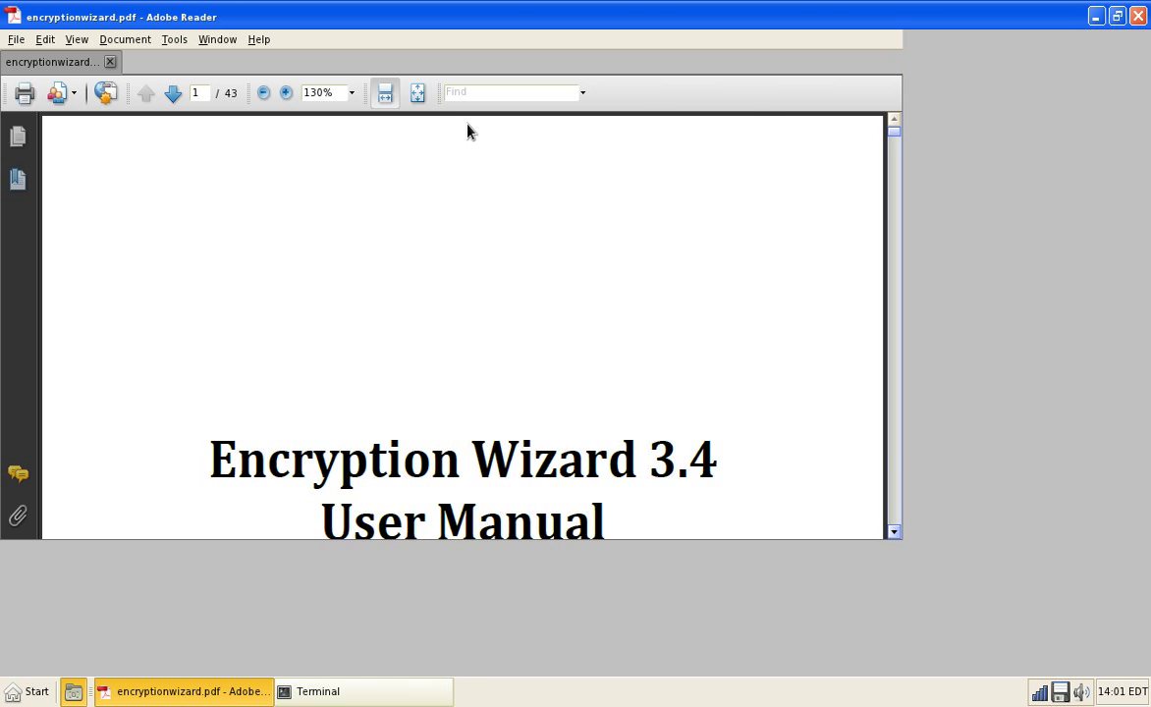
Step: Scroll the Encryption Wizard manual from its cover to the page-4 table of contents
{"action": "scroll", "coordinate": [488, 274], "scroll_direction": "down", "scroll_amount": 3}
{"action": "scroll", "coordinate": [488, 278], "scroll_direction": "down", "scroll_amount": 5}
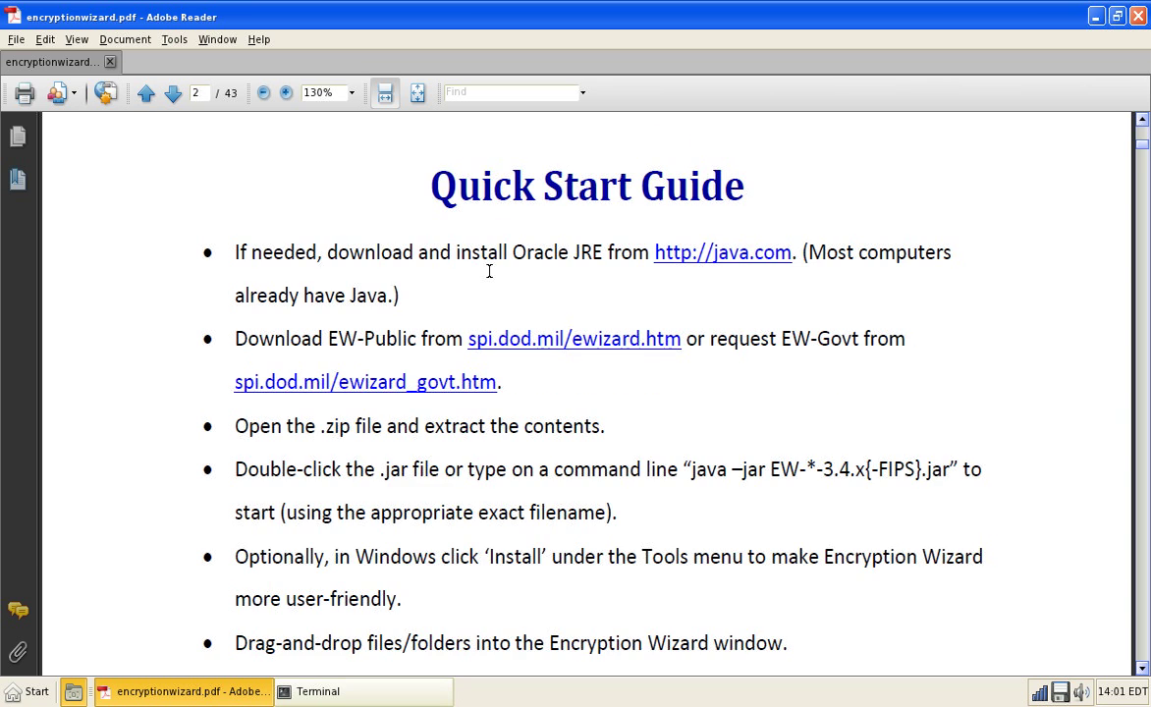
{"action": "scroll", "coordinate": [490, 275], "scroll_direction": "down", "scroll_amount": 5}
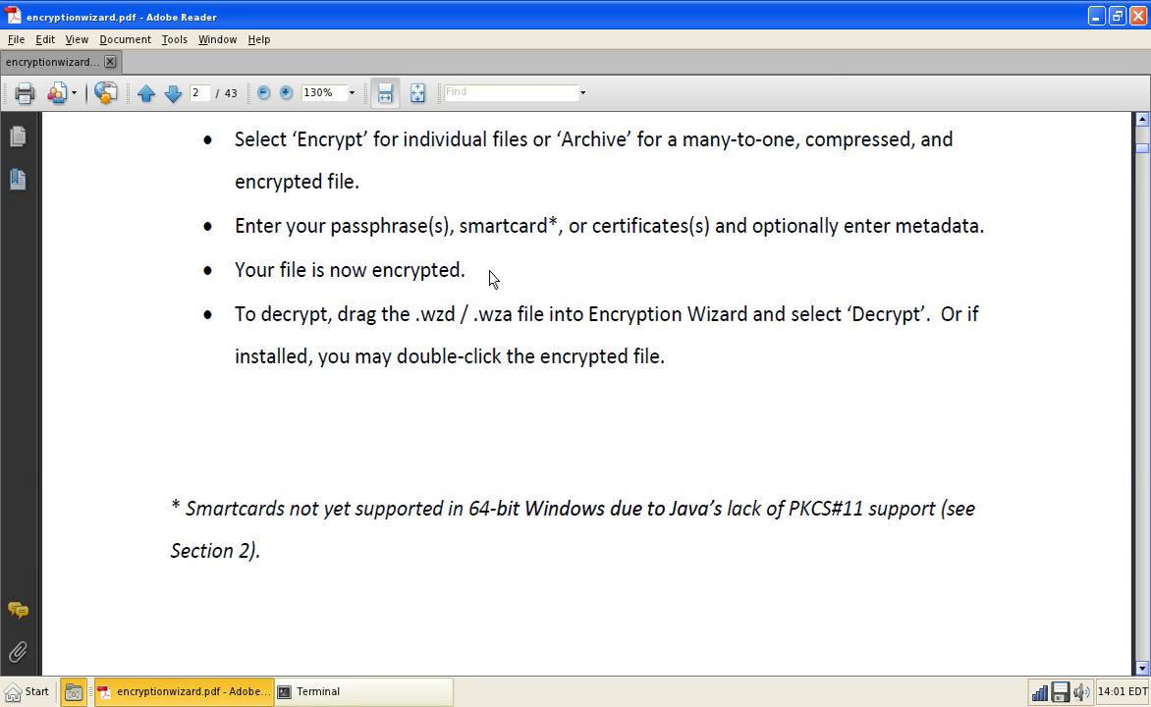
{"action": "scroll", "coordinate": [489, 278], "scroll_direction": "down", "scroll_amount": 15}
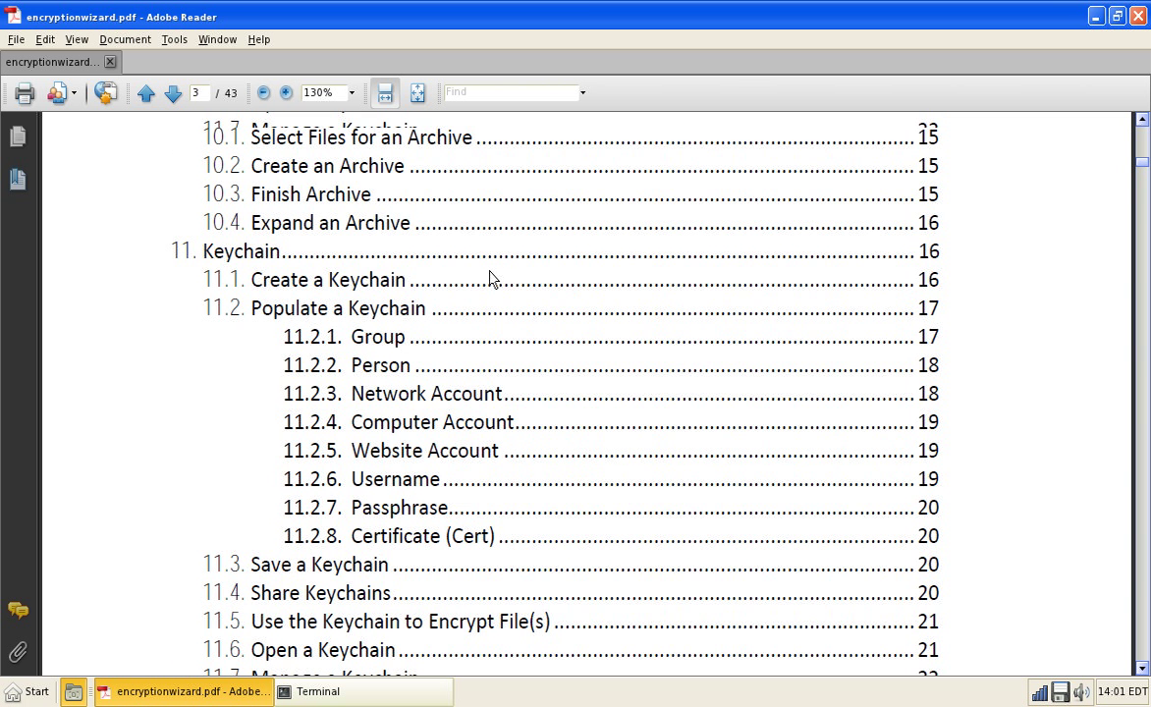
{"action": "scroll", "coordinate": [490, 278], "scroll_direction": "down", "scroll_amount": 10}
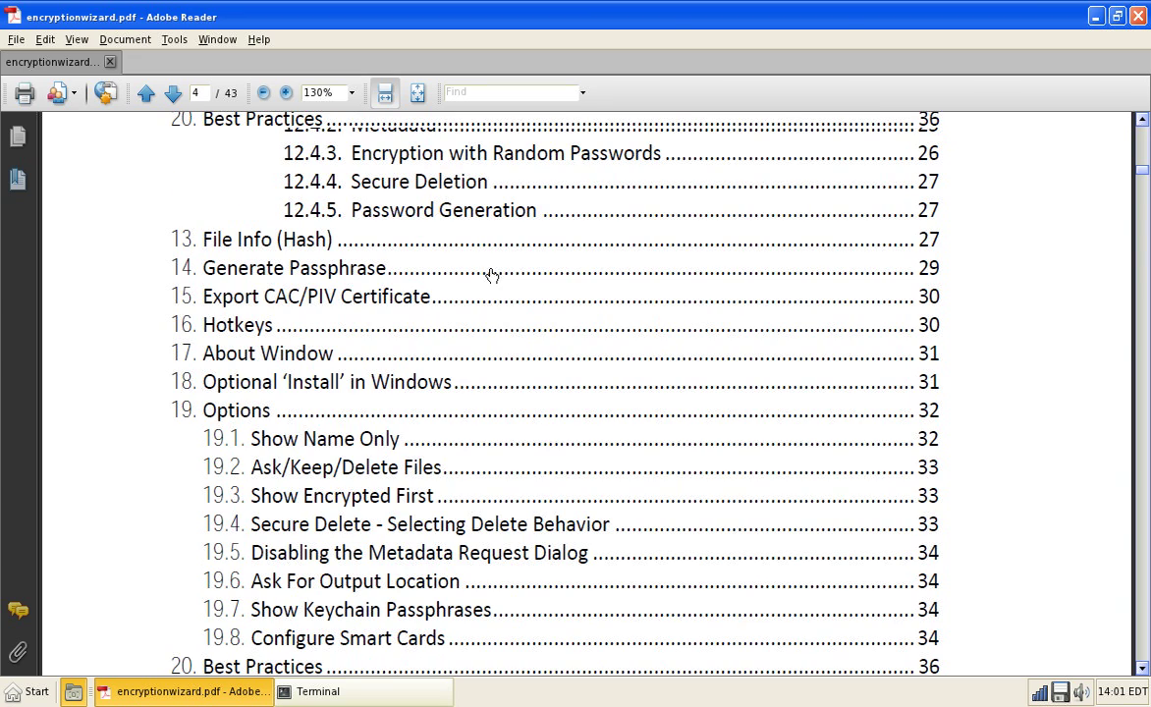
{"action": "scroll", "coordinate": [490, 275], "scroll_direction": "down", "scroll_amount": 20}
{"action": "scroll", "coordinate": [490, 278], "scroll_direction": "up", "scroll_amount": 6}
{"action": "scroll", "coordinate": [490, 277], "scroll_direction": "up", "scroll_amount": 20}
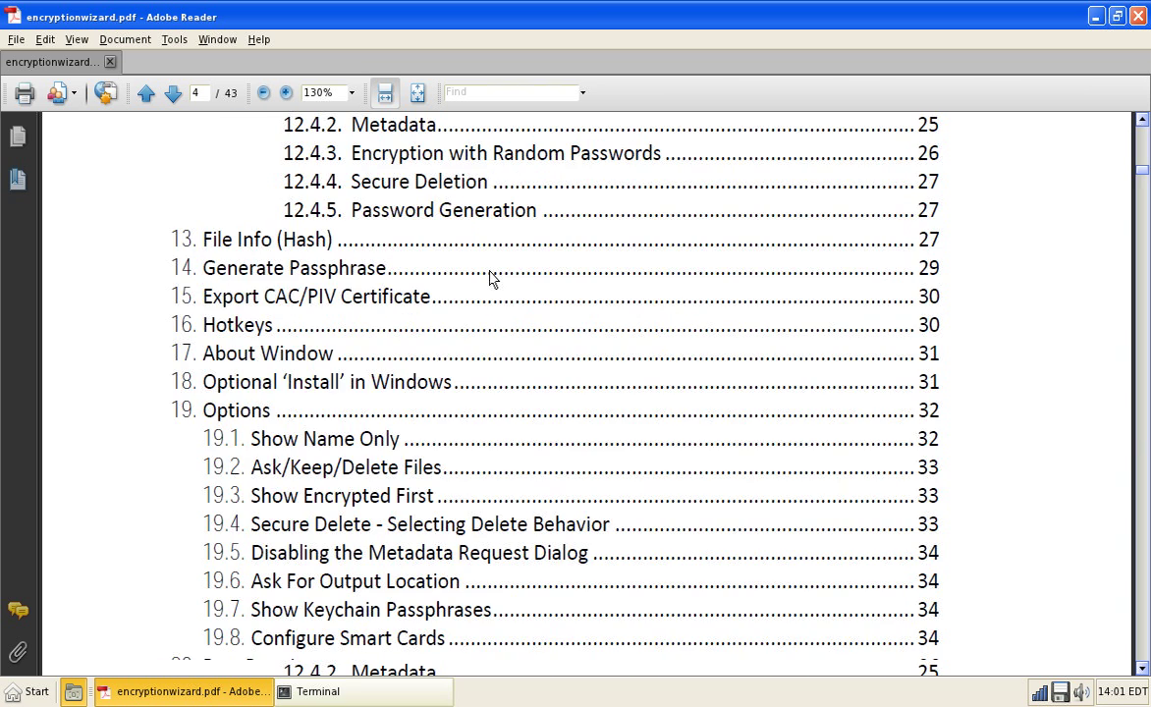
Step: Jump to the '12. Command Line' chapter and scroll through its opening pages
{"action": "left_click", "coordinate": [285, 199]}
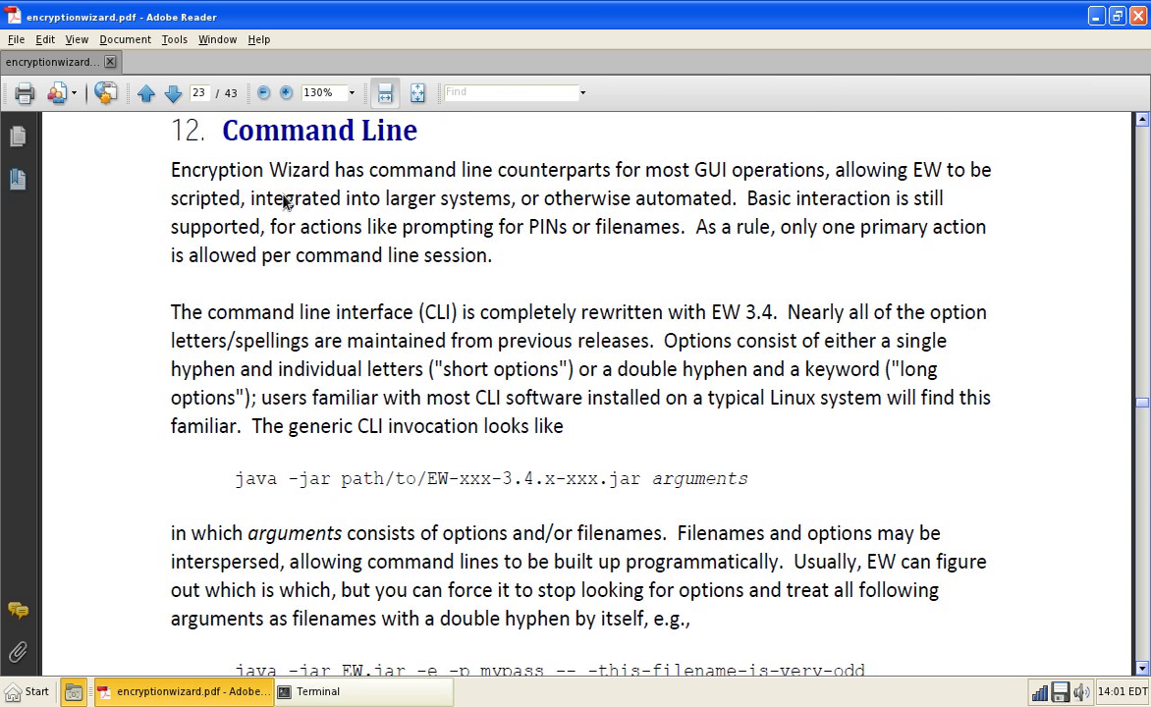
{"action": "scroll", "coordinate": [506, 360], "scroll_direction": "down", "scroll_amount": 10}
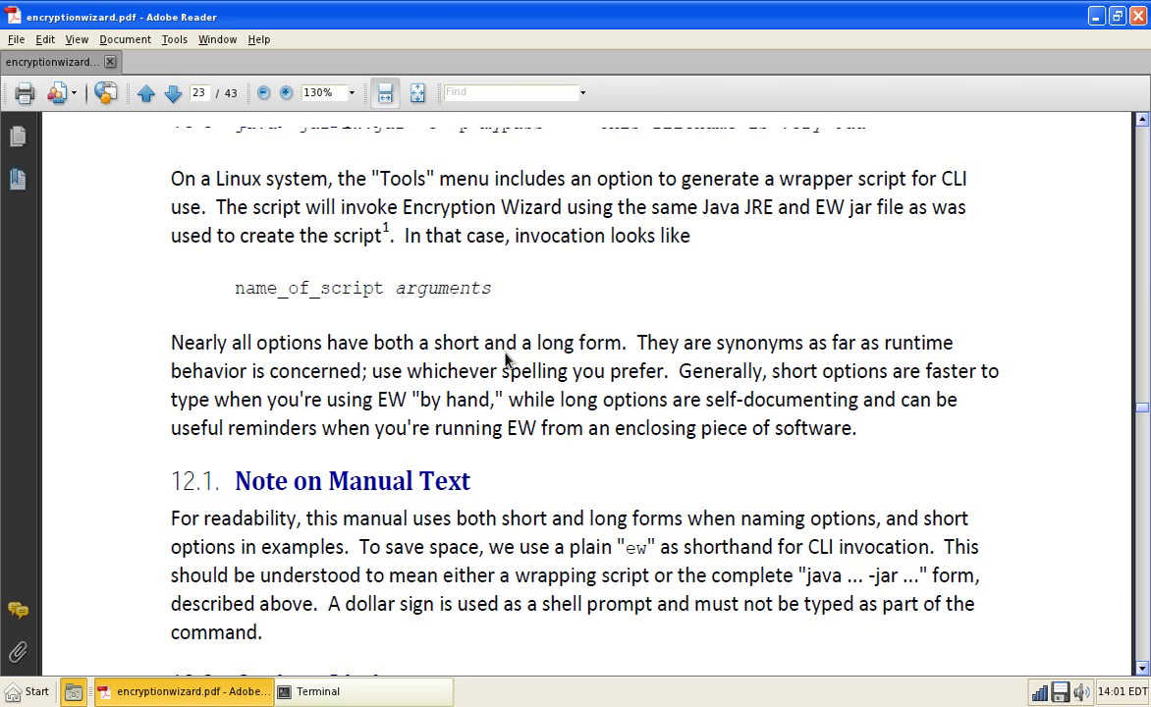
{"action": "scroll", "coordinate": [505, 361], "scroll_direction": "down", "scroll_amount": 10}
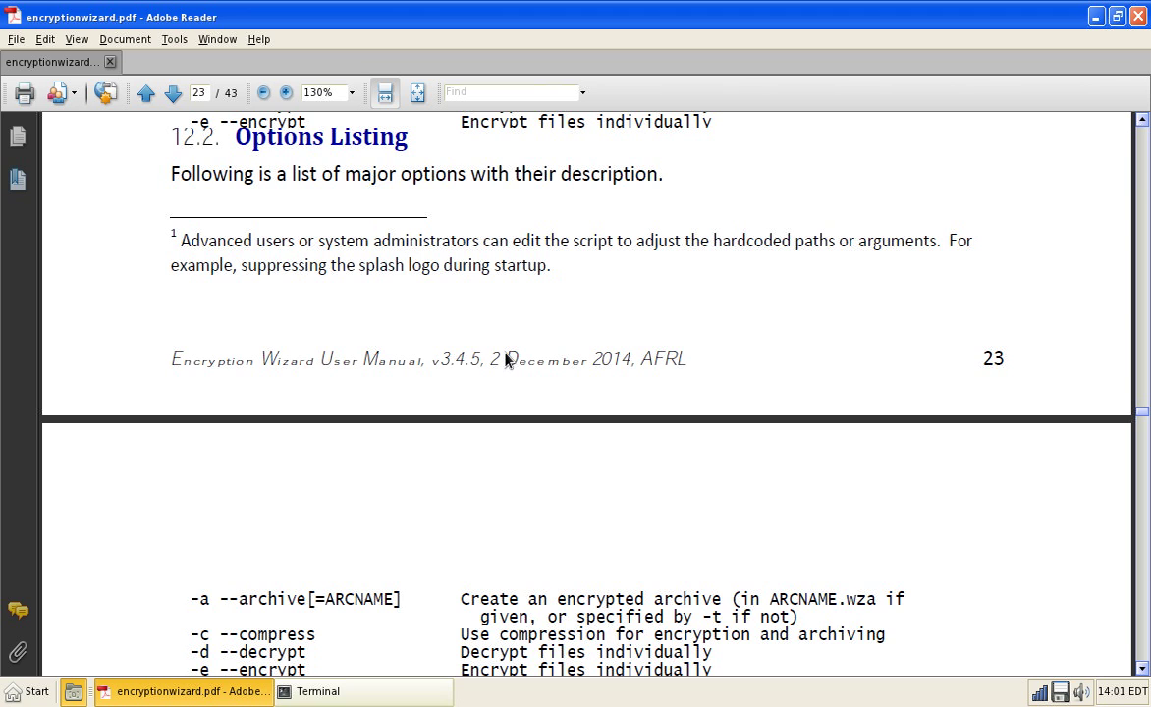
{"action": "scroll", "coordinate": [506, 360], "scroll_direction": "down", "scroll_amount": 10}
{"action": "scroll", "coordinate": [506, 360], "scroll_direction": "up", "scroll_amount": 10}
{"action": "scroll", "coordinate": [506, 361], "scroll_direction": "down", "scroll_amount": 10}
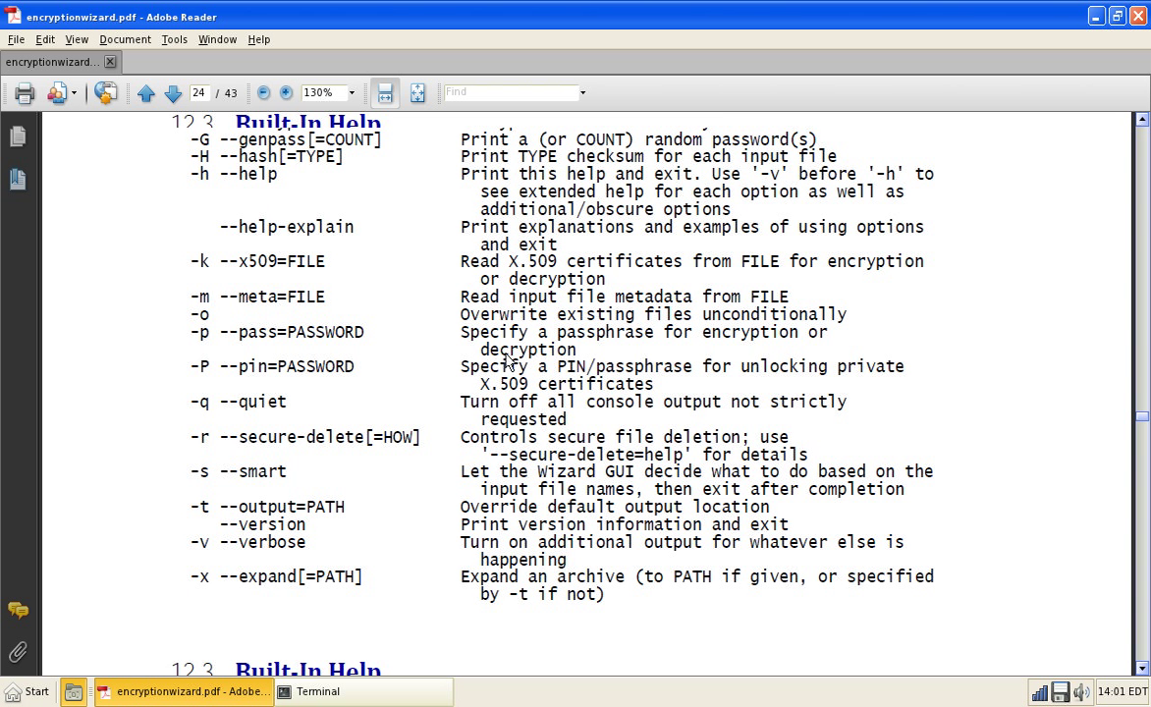
{"action": "scroll", "coordinate": [505, 360], "scroll_direction": "down", "scroll_amount": 15}
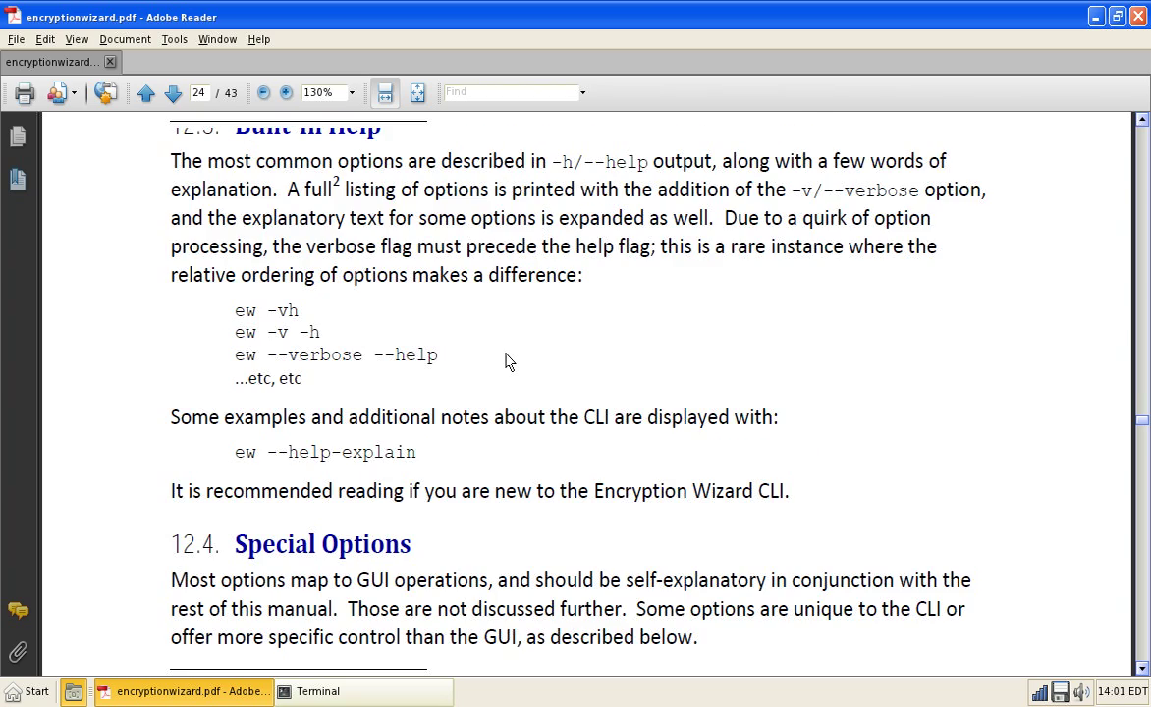
Step: Read on to page 31, then quit Adobe Reader with Ctrl+Q
{"action": "scroll", "coordinate": [505, 354], "scroll_direction": "down", "scroll_amount": 5}
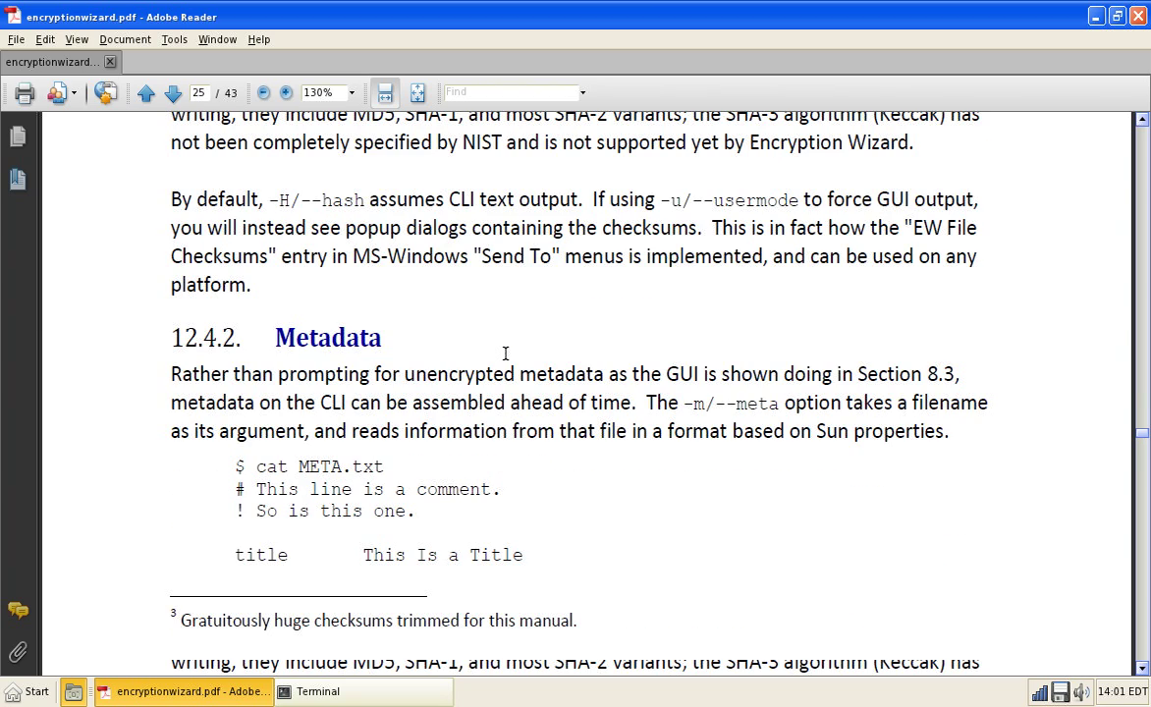
{"action": "scroll", "coordinate": [505, 354], "scroll_direction": "up", "scroll_amount": 5}
{"action": "scroll", "coordinate": [505, 357], "scroll_direction": "up", "scroll_amount": 5}
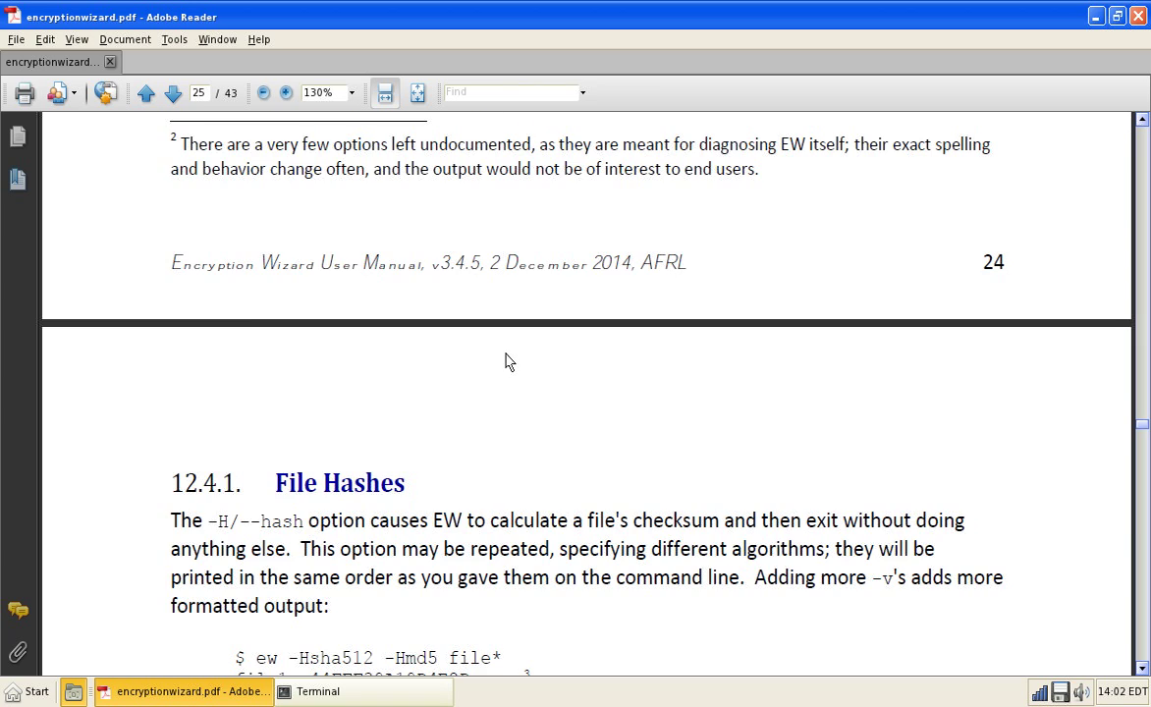
{"action": "scroll", "coordinate": [506, 361], "scroll_direction": "down", "scroll_amount": 5}
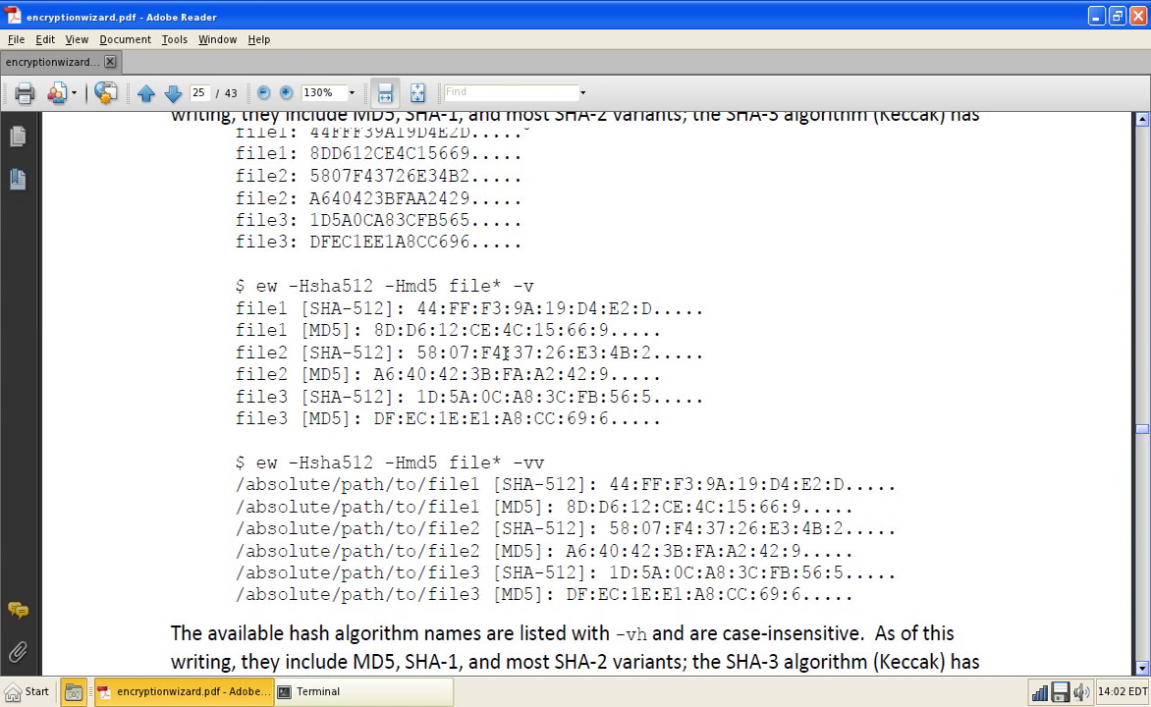
{"action": "scroll", "coordinate": [504, 353], "scroll_direction": "down", "scroll_amount": 15}
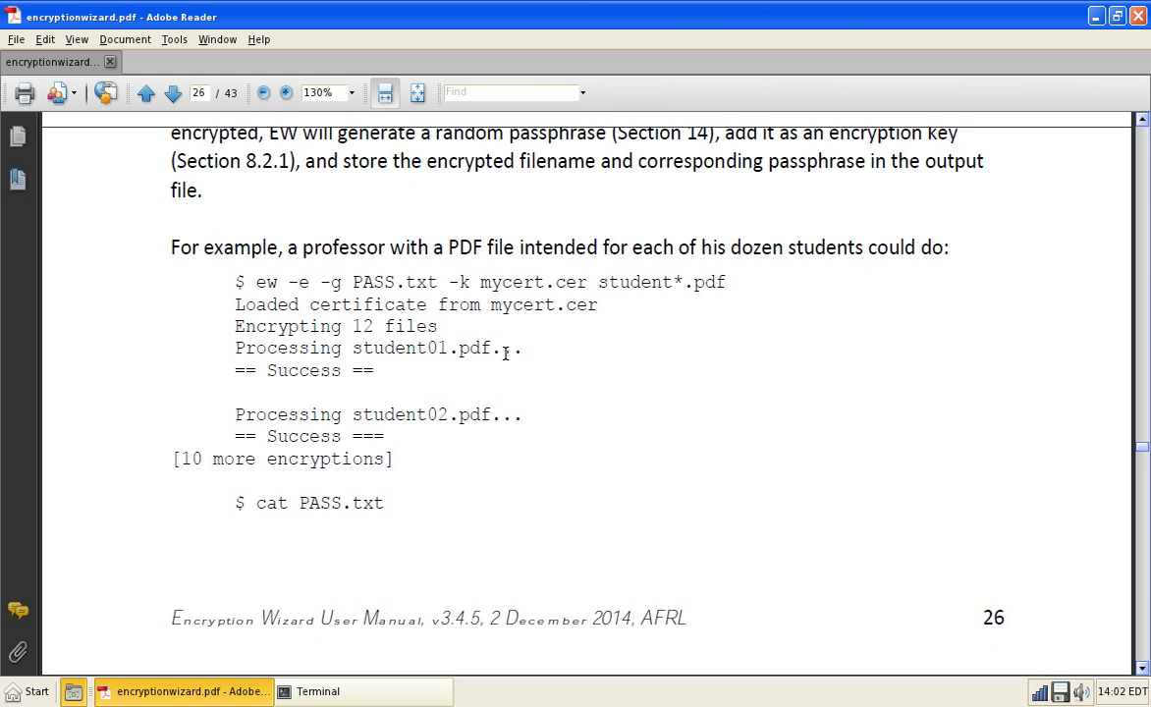
{"action": "scroll", "coordinate": [505, 354], "scroll_direction": "down", "scroll_amount": 20}
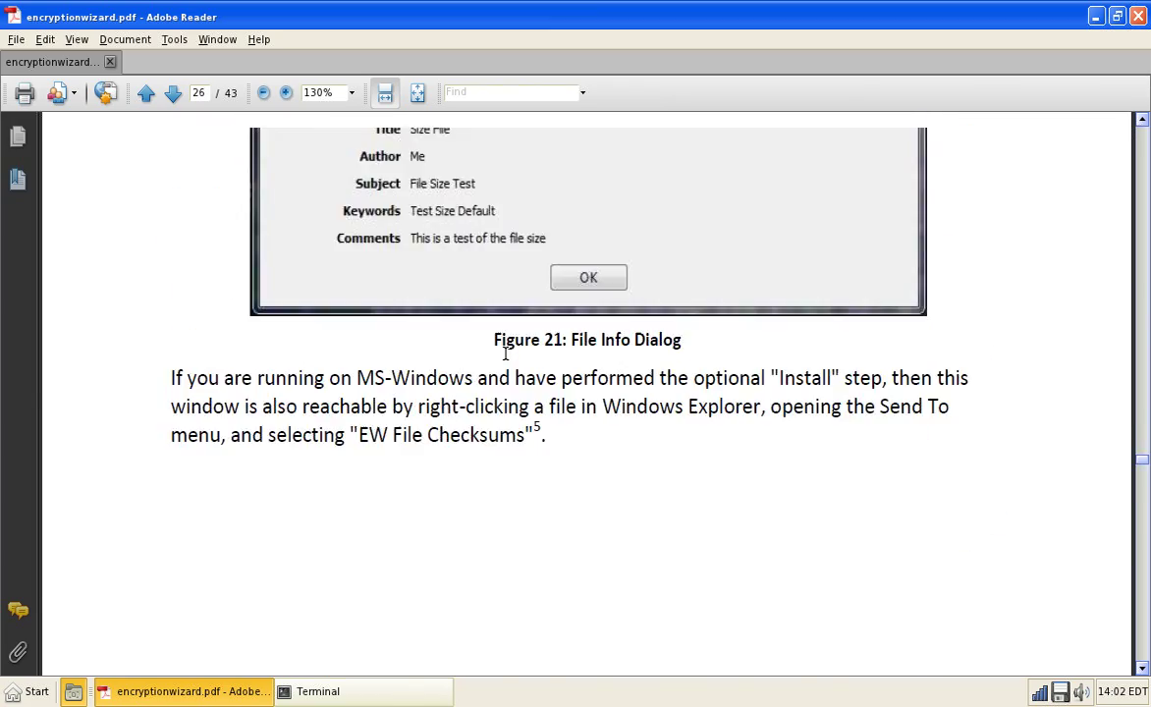
{"action": "scroll", "coordinate": [505, 361], "scroll_direction": "down", "scroll_amount": 20}
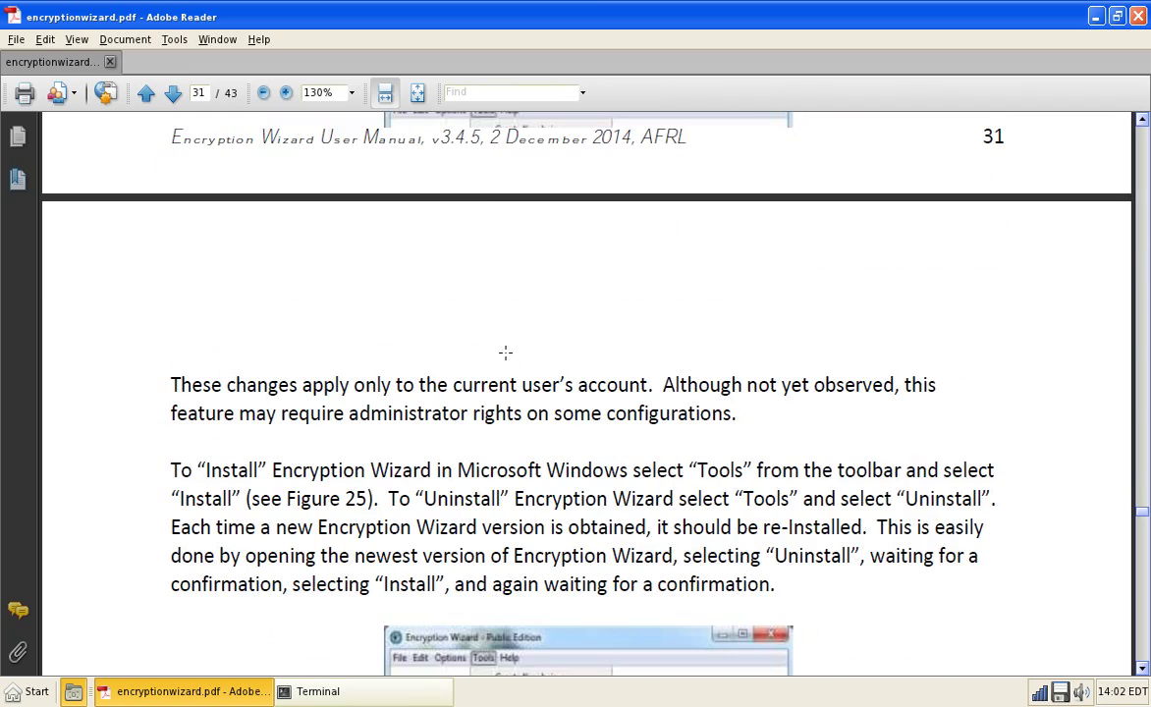
{"action": "key", "text": "ctrl+q"}
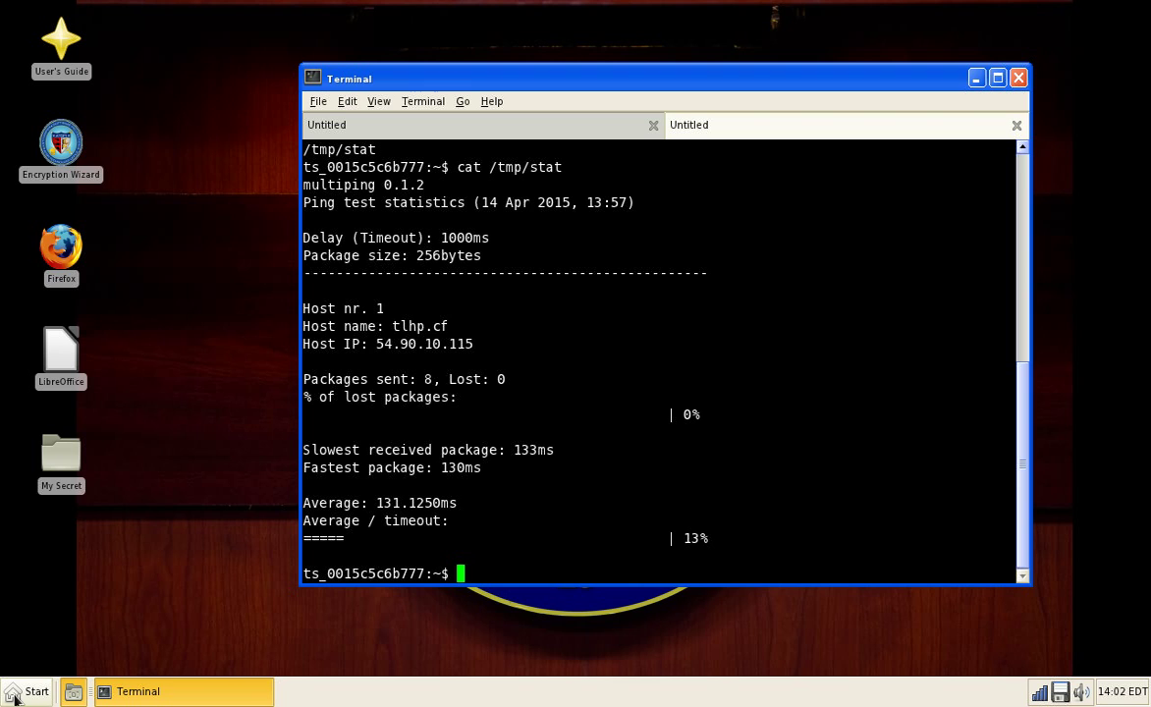
{"action": "left_click", "coordinate": [14, 694]}
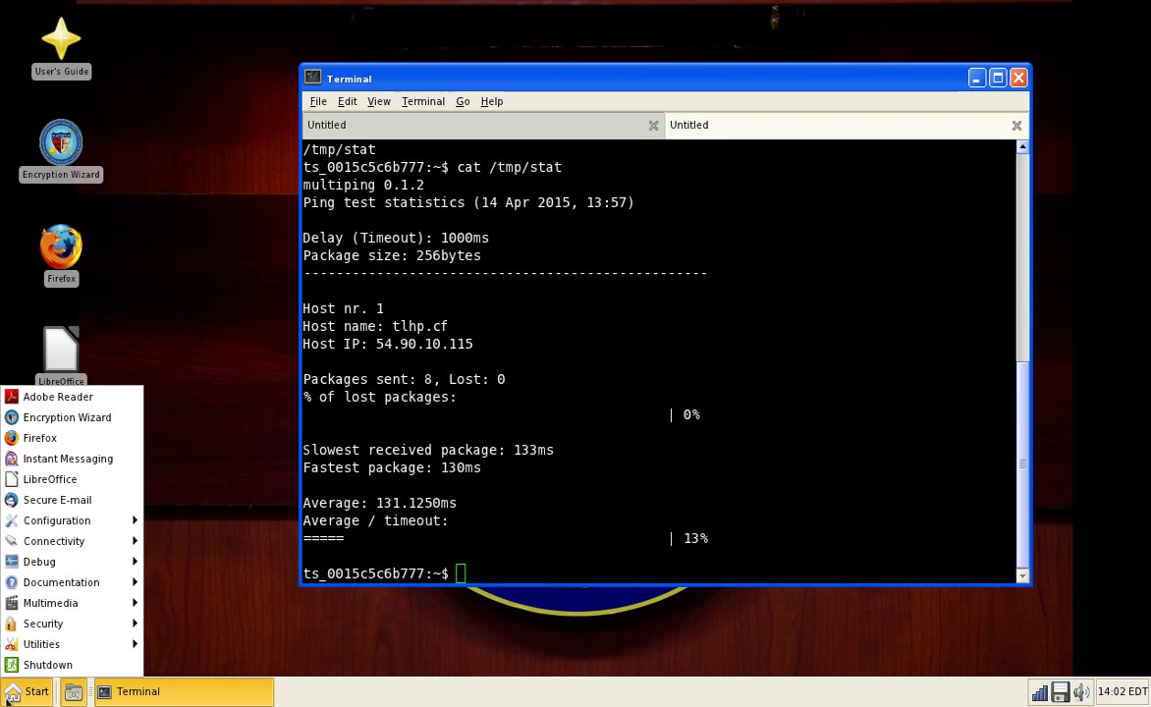
{"action": "mouse_move", "coordinate": [117, 582]}
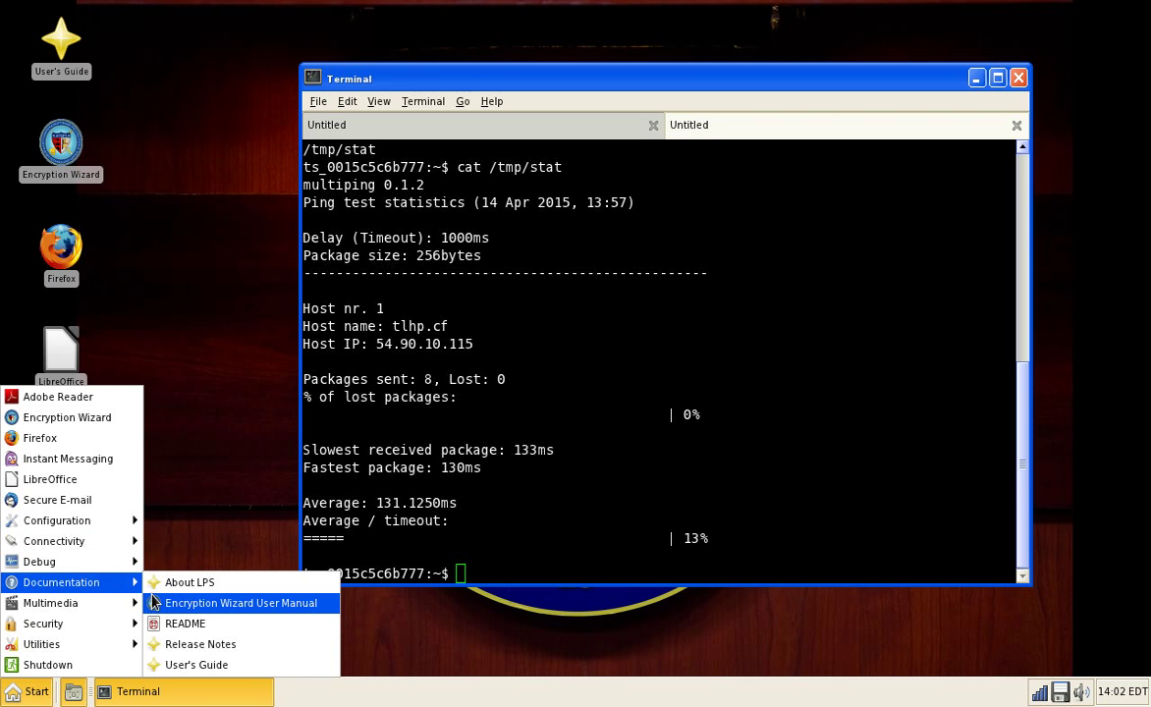
{"action": "left_click", "coordinate": [202, 623]}
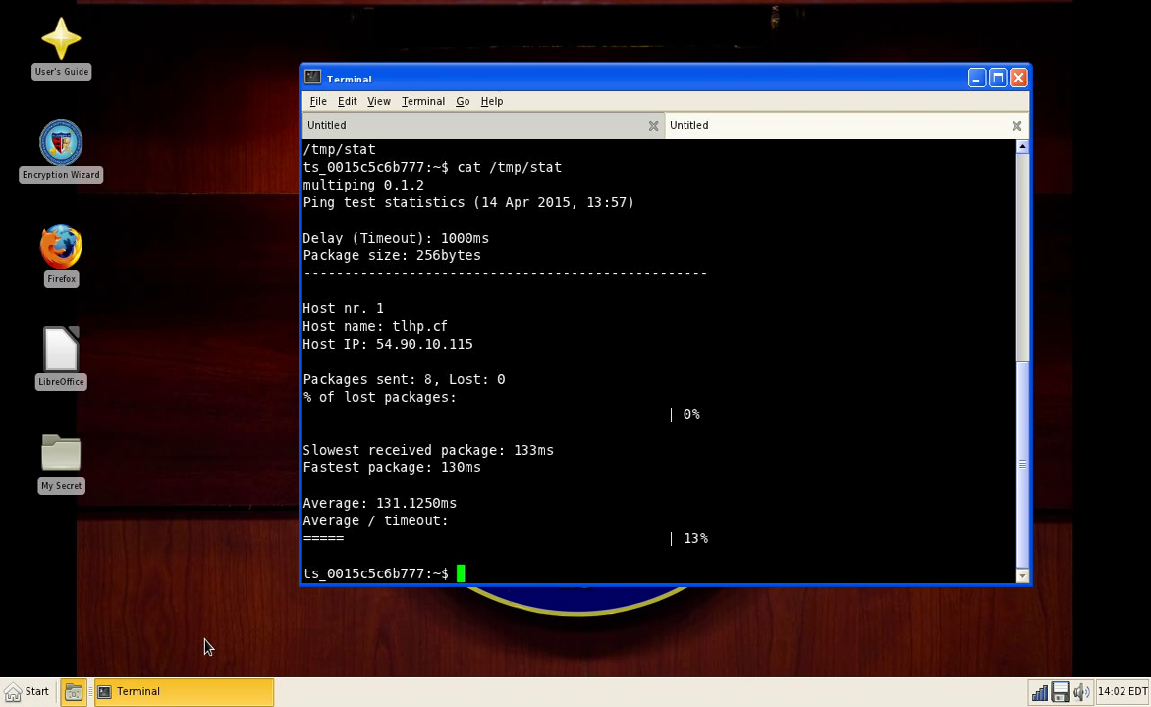
{"action": "left_click", "coordinate": [11, 693]}
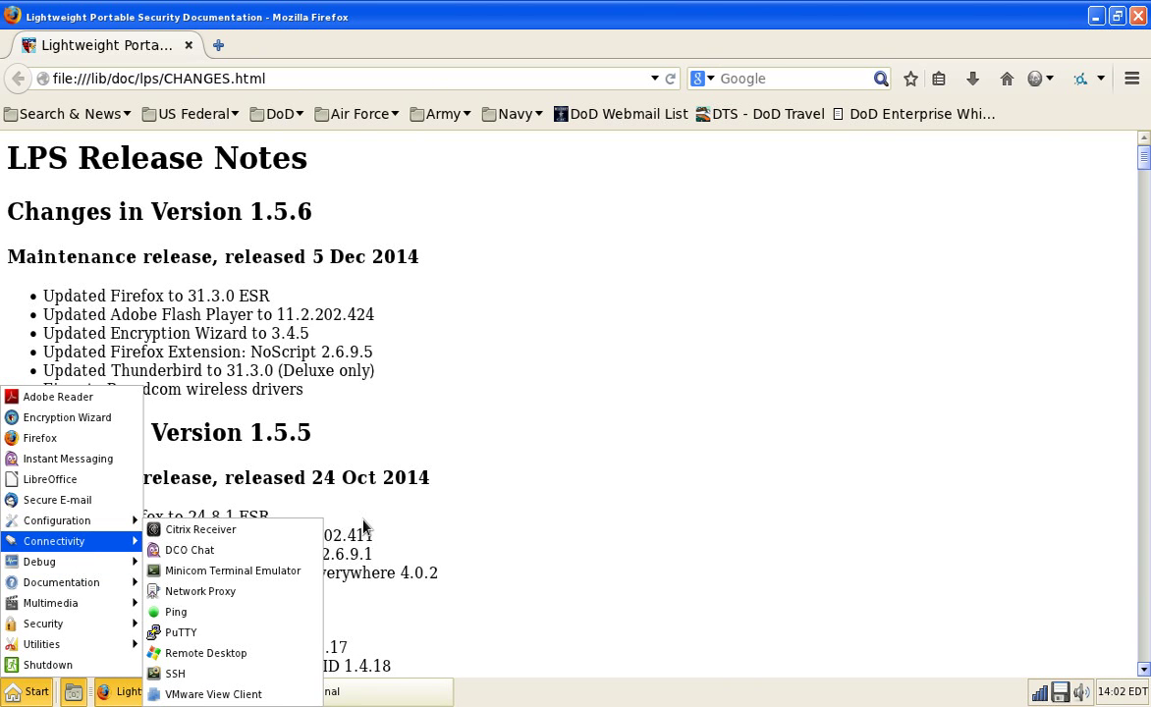
{"action": "left_click", "coordinate": [402, 527]}
{"action": "scroll", "coordinate": [405, 527], "scroll_direction": "down", "scroll_amount": 15}
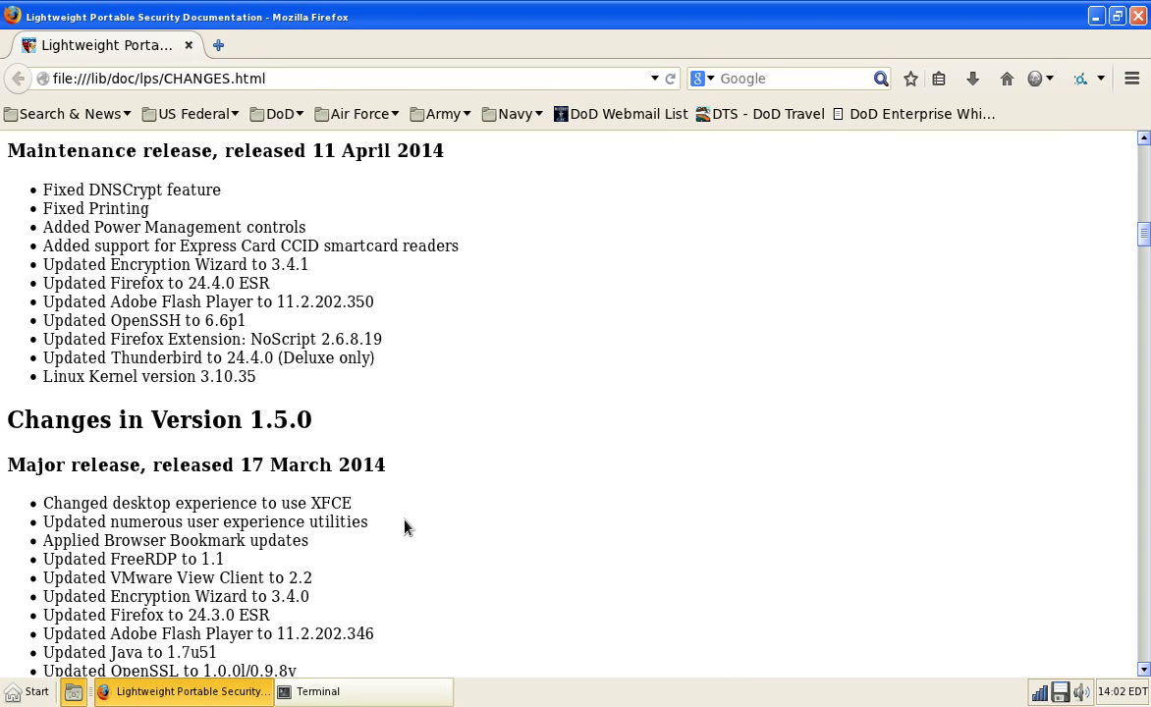
{"action": "scroll", "coordinate": [404, 527], "scroll_direction": "down", "scroll_amount": 20}
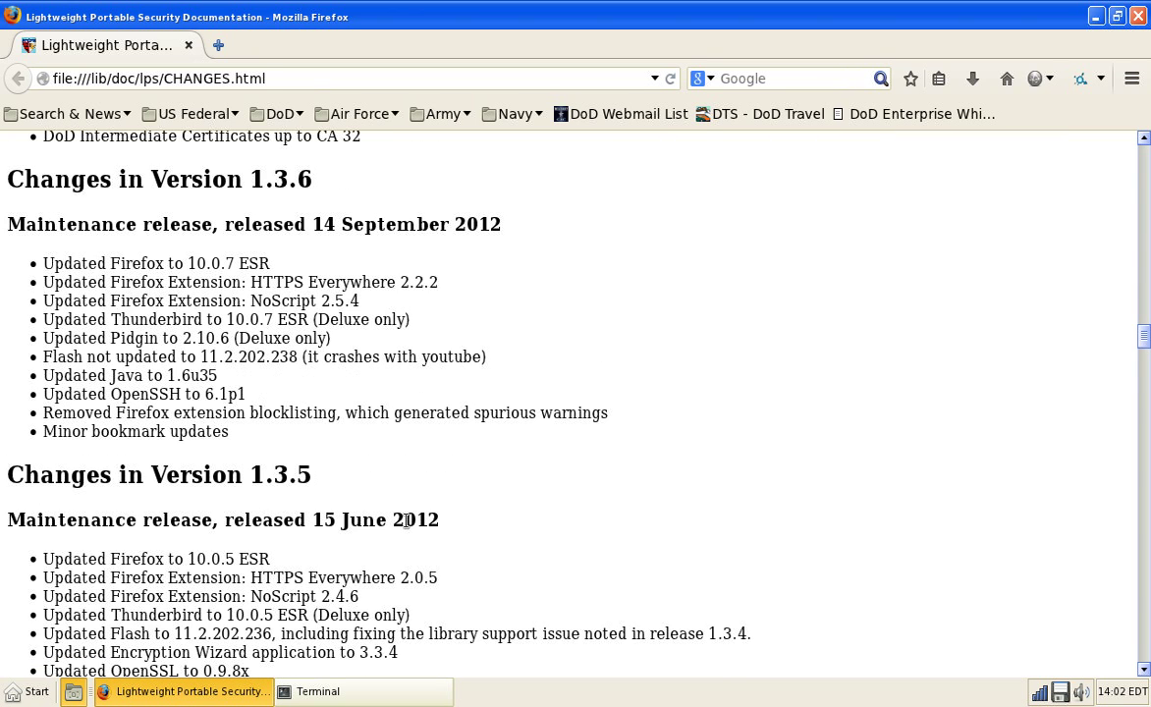
{"action": "key", "text": "ctrl+q"}
{"action": "left_click", "coordinate": [27, 691]}
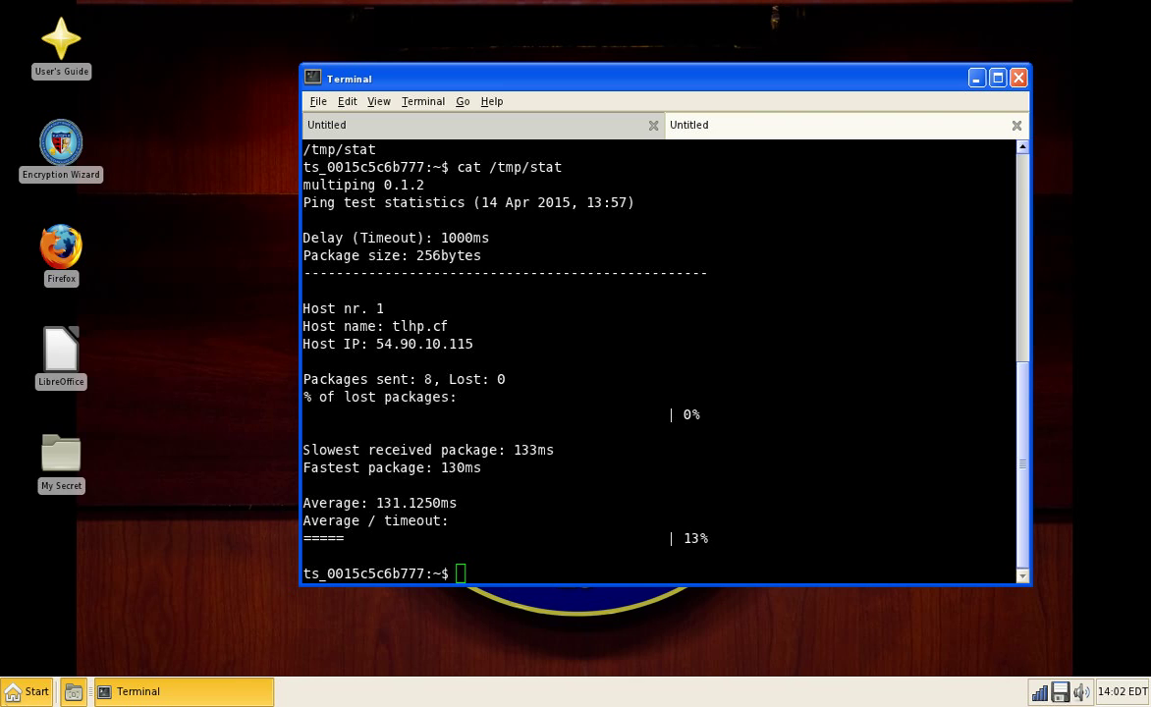
{"action": "mouse_move", "coordinate": [62, 583]}
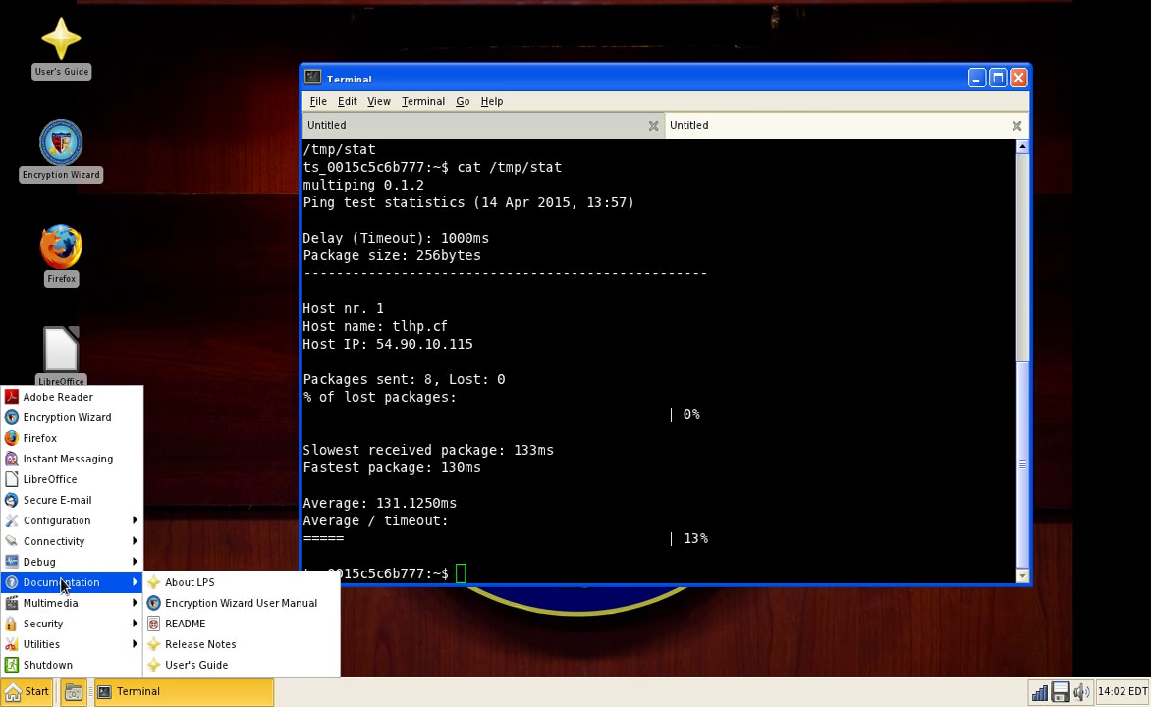
{"action": "left_click", "coordinate": [225, 625]}
{"action": "left_click", "coordinate": [16, 696]}
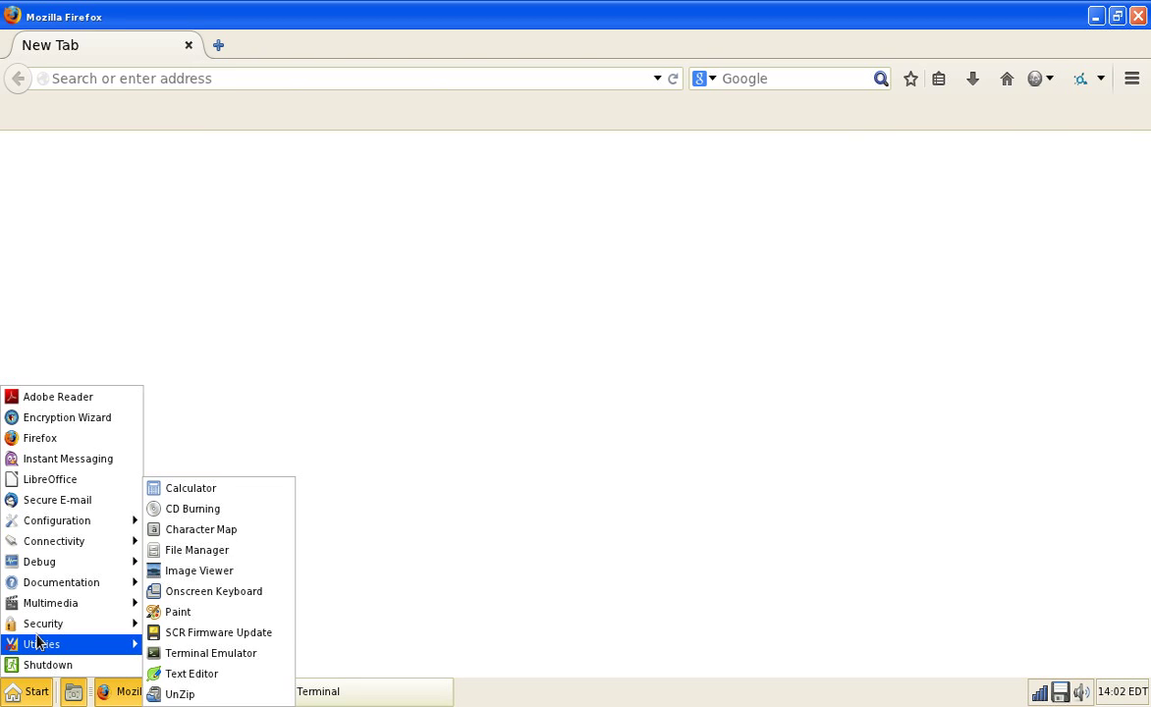
{"action": "left_click", "coordinate": [281, 395]}
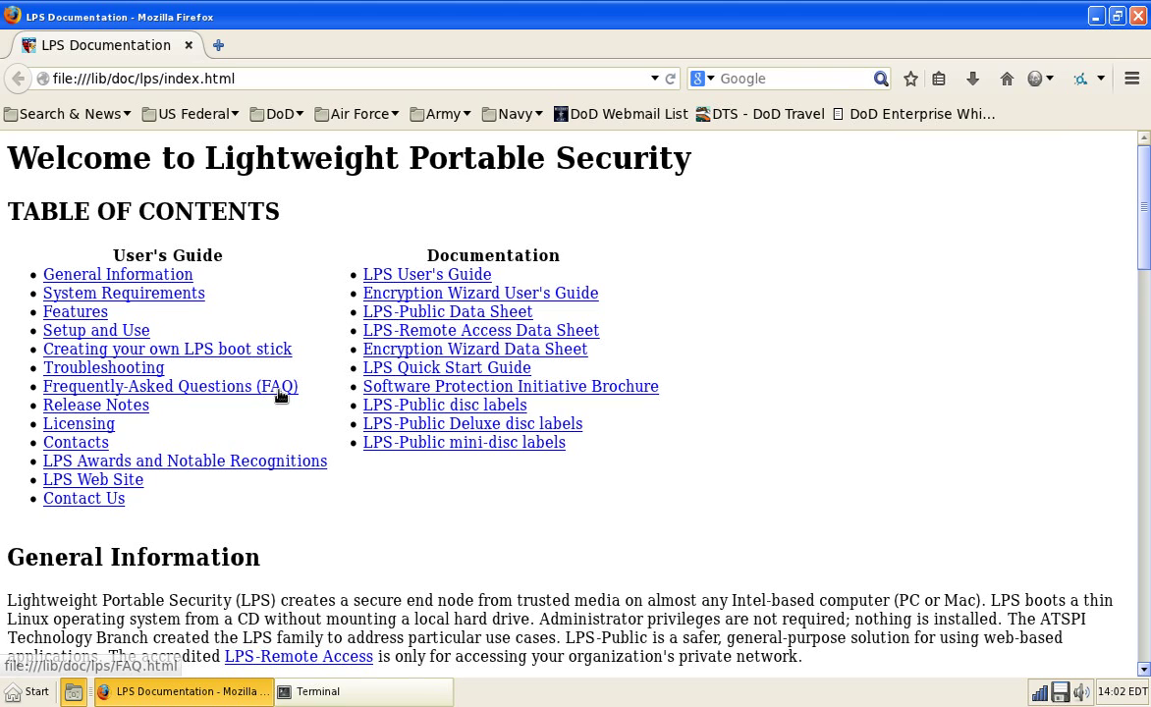
{"action": "left_click", "coordinate": [438, 366]}
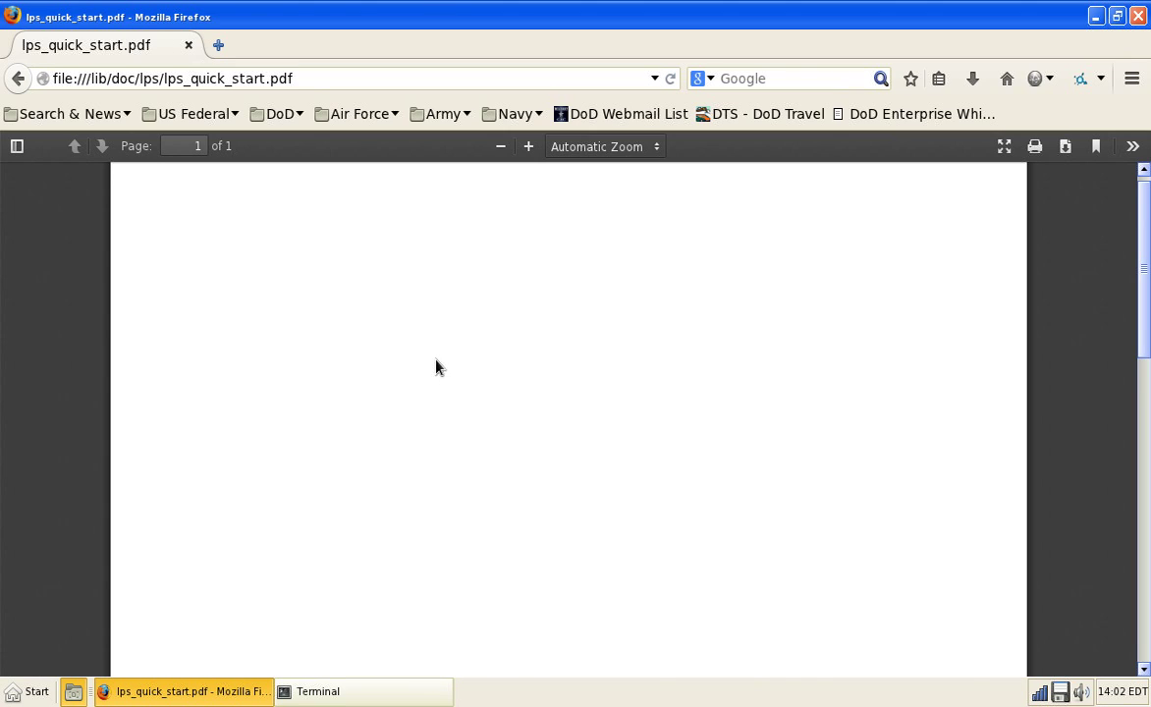
{"action": "scroll", "coordinate": [438, 363], "scroll_direction": "down", "scroll_amount": 10}
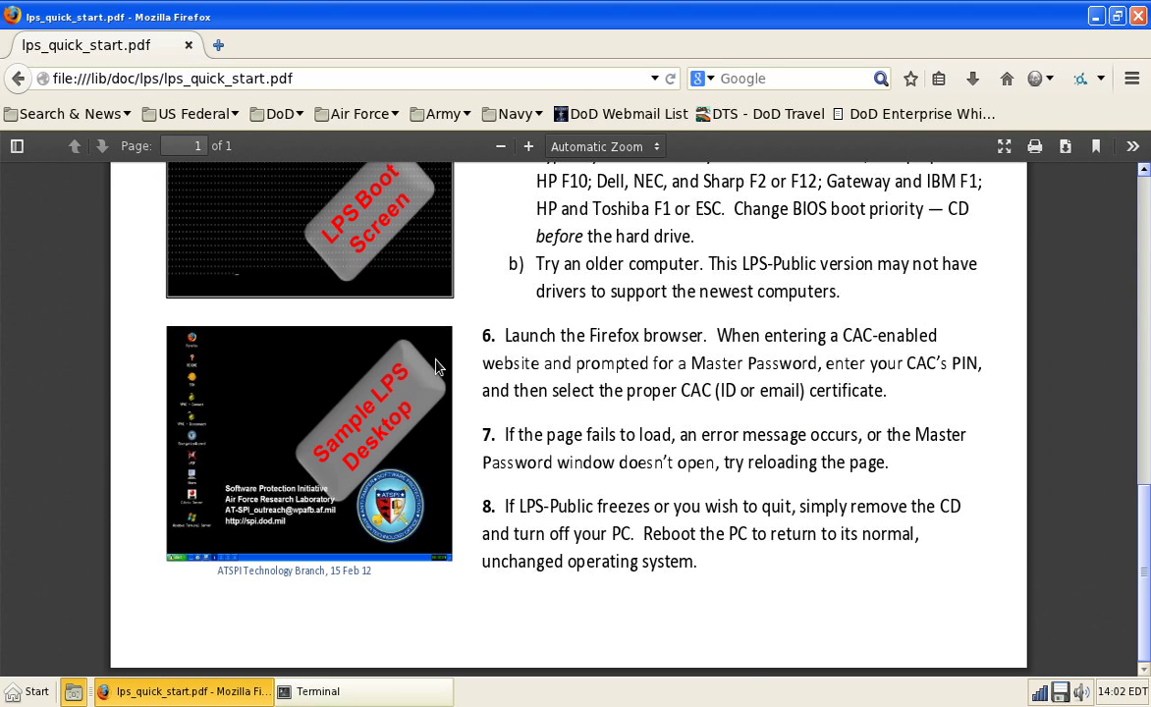
{"action": "scroll", "coordinate": [438, 365], "scroll_direction": "up", "scroll_amount": 3}
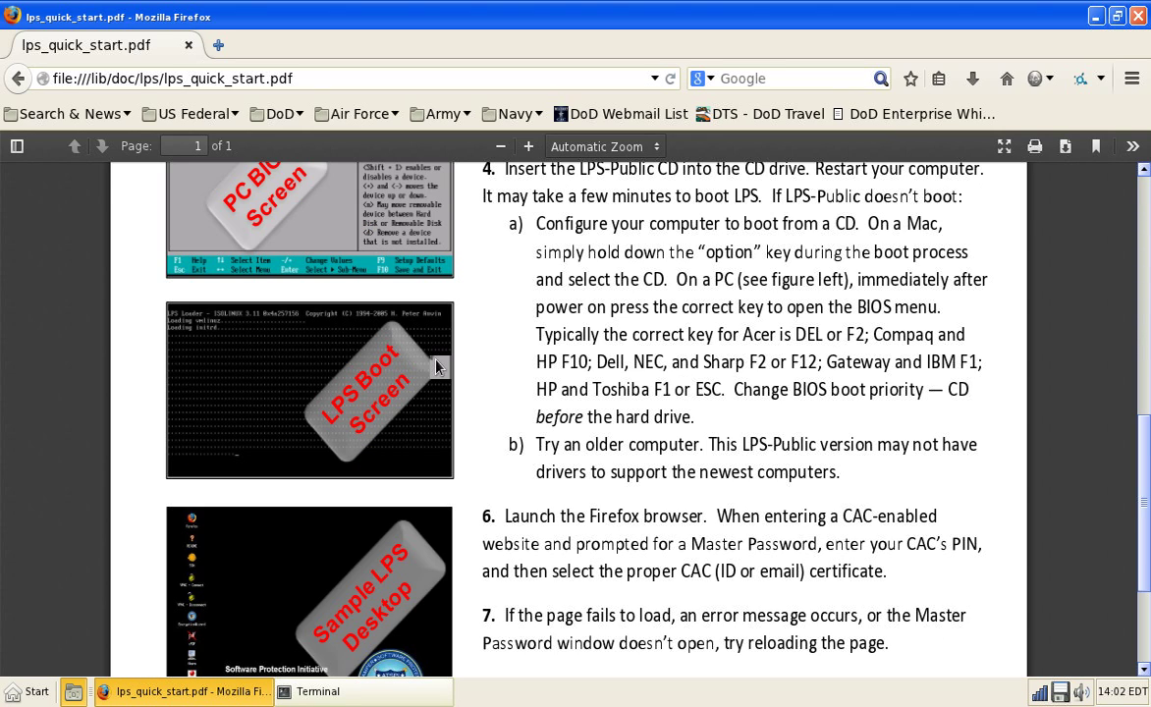
{"action": "scroll", "coordinate": [438, 366], "scroll_direction": "up", "scroll_amount": 5}
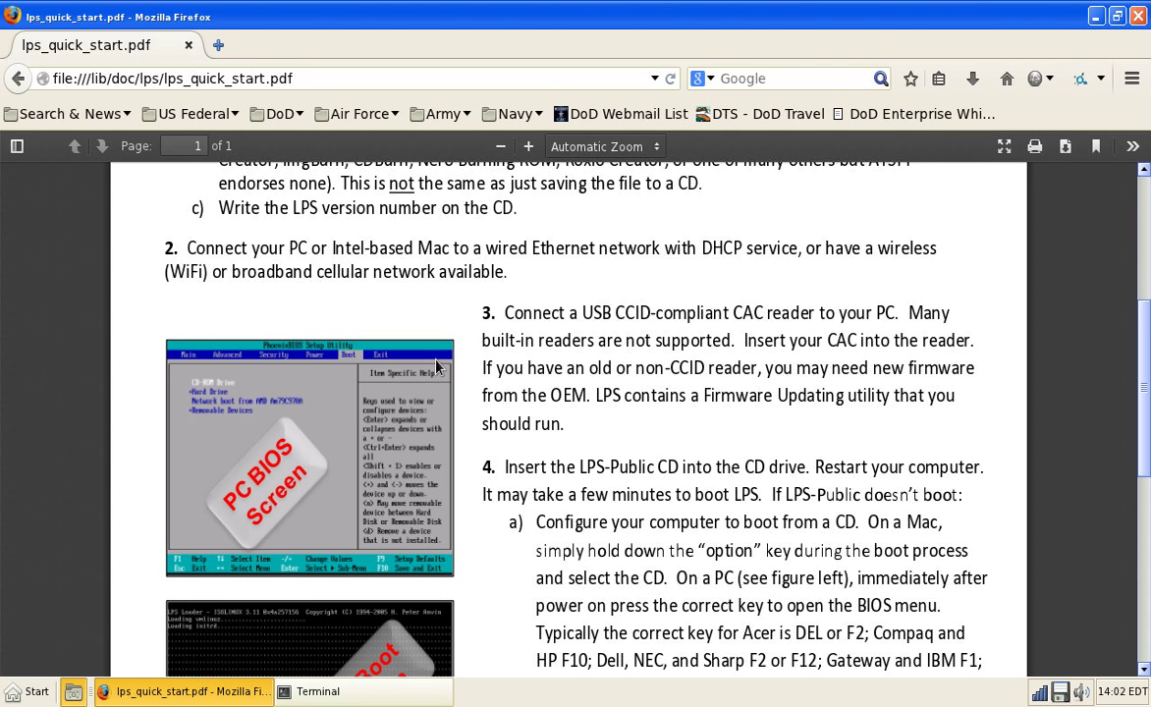
{"action": "scroll", "coordinate": [438, 365], "scroll_direction": "up", "scroll_amount": 5}
{"action": "key", "text": "ctrl+q"}
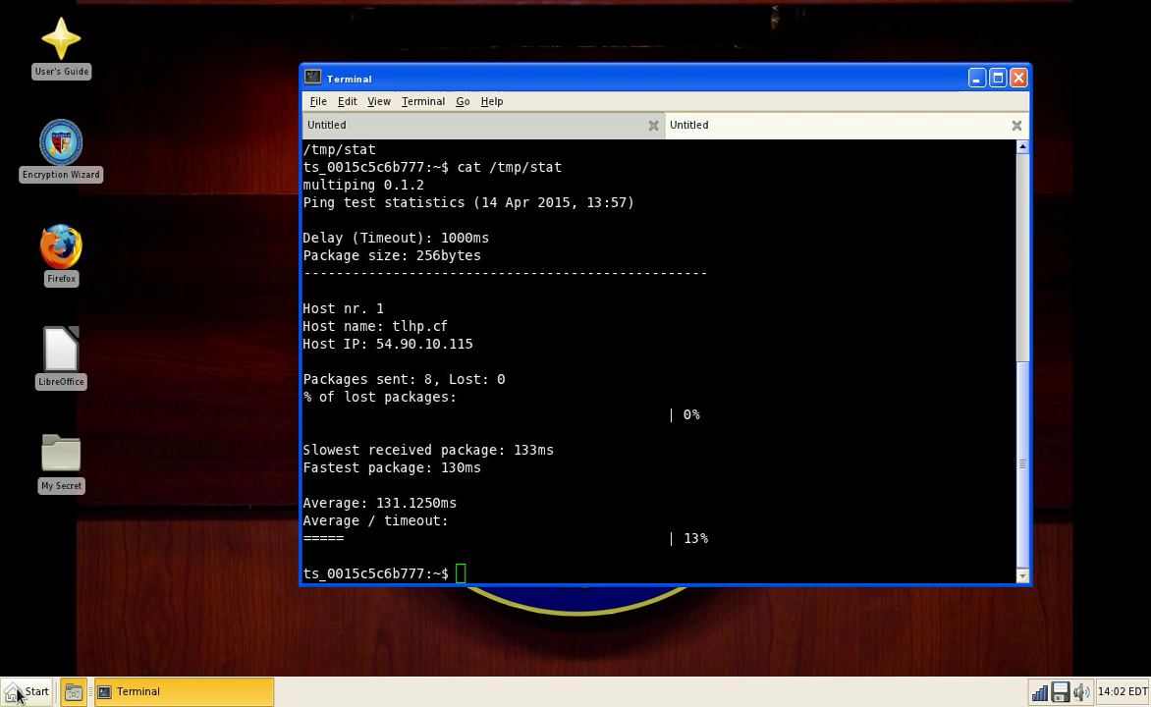
{"action": "left_click", "coordinate": [19, 691]}
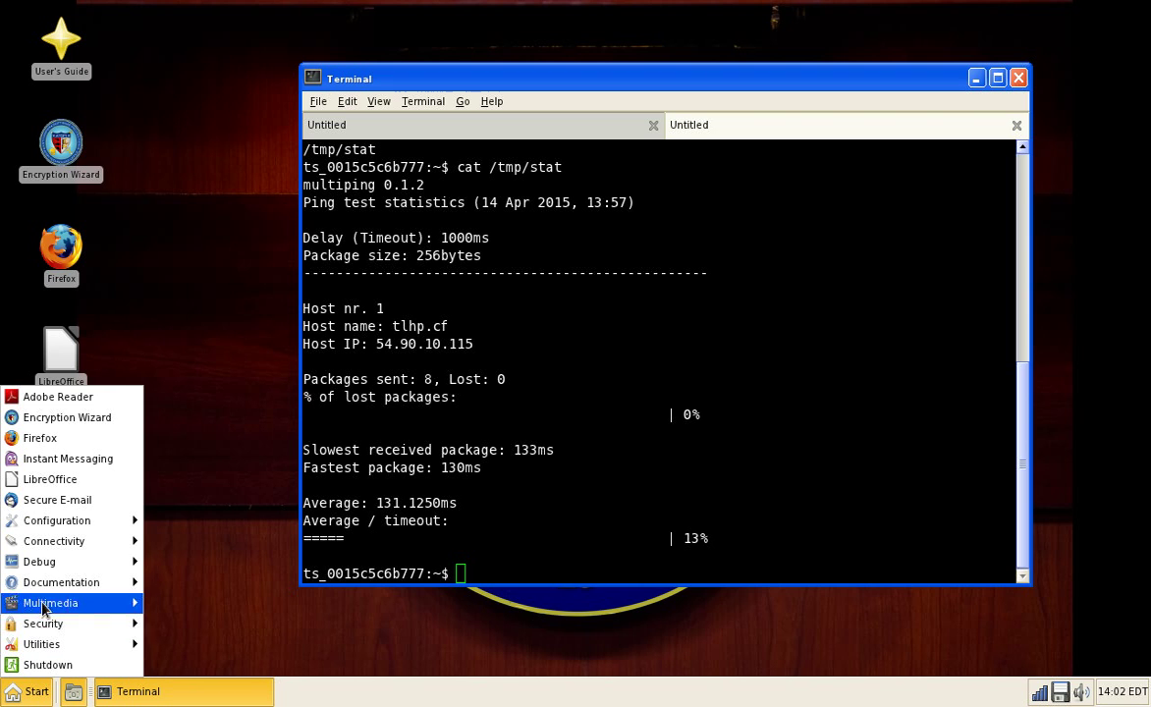
{"action": "mouse_move", "coordinate": [55, 605]}
{"action": "left_click", "coordinate": [167, 602]}
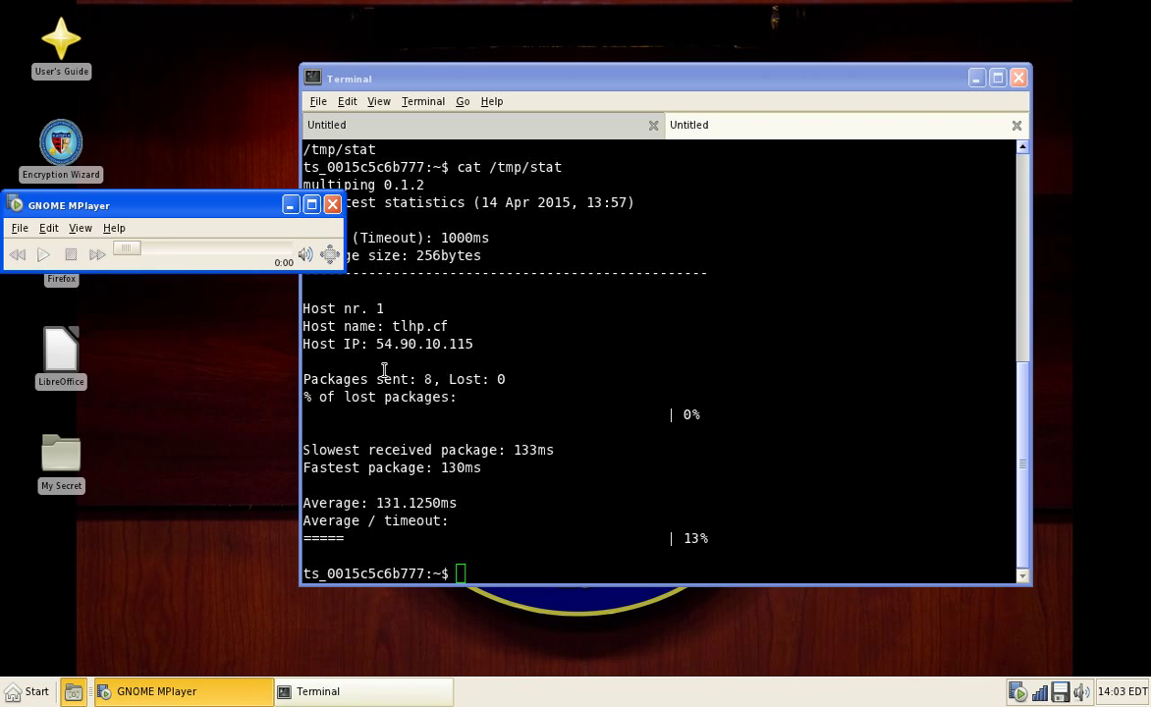
{"action": "left_click", "coordinate": [29, 254]}
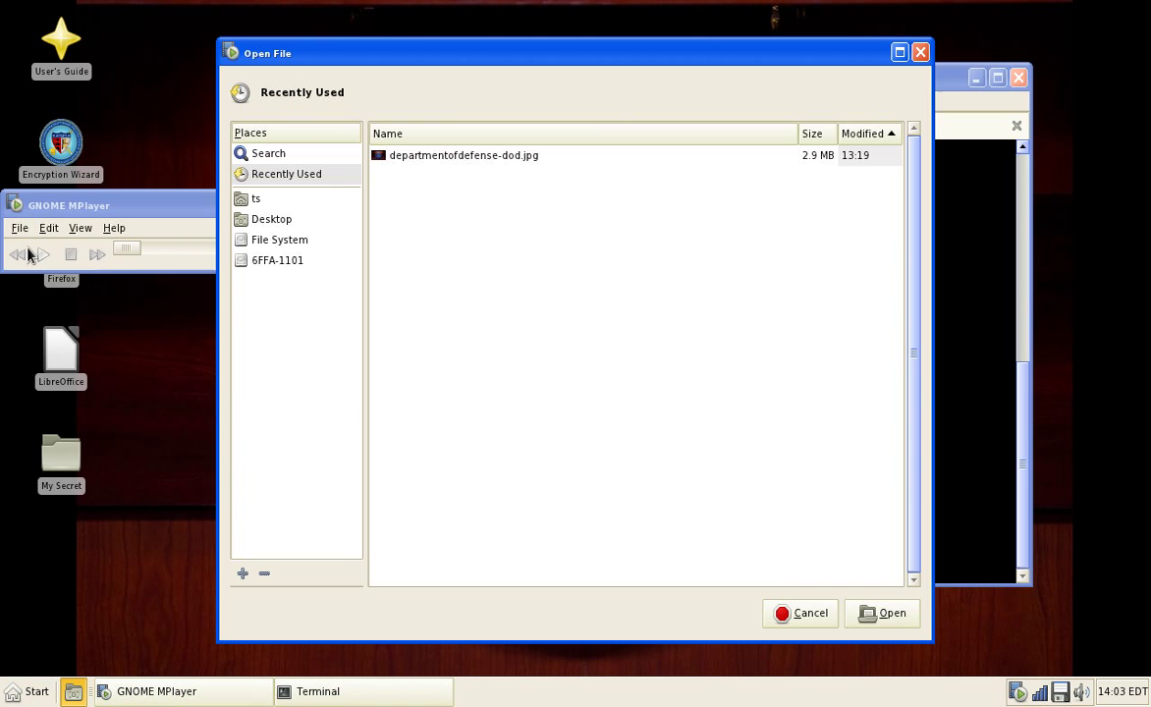
{"action": "left_click", "coordinate": [283, 260]}
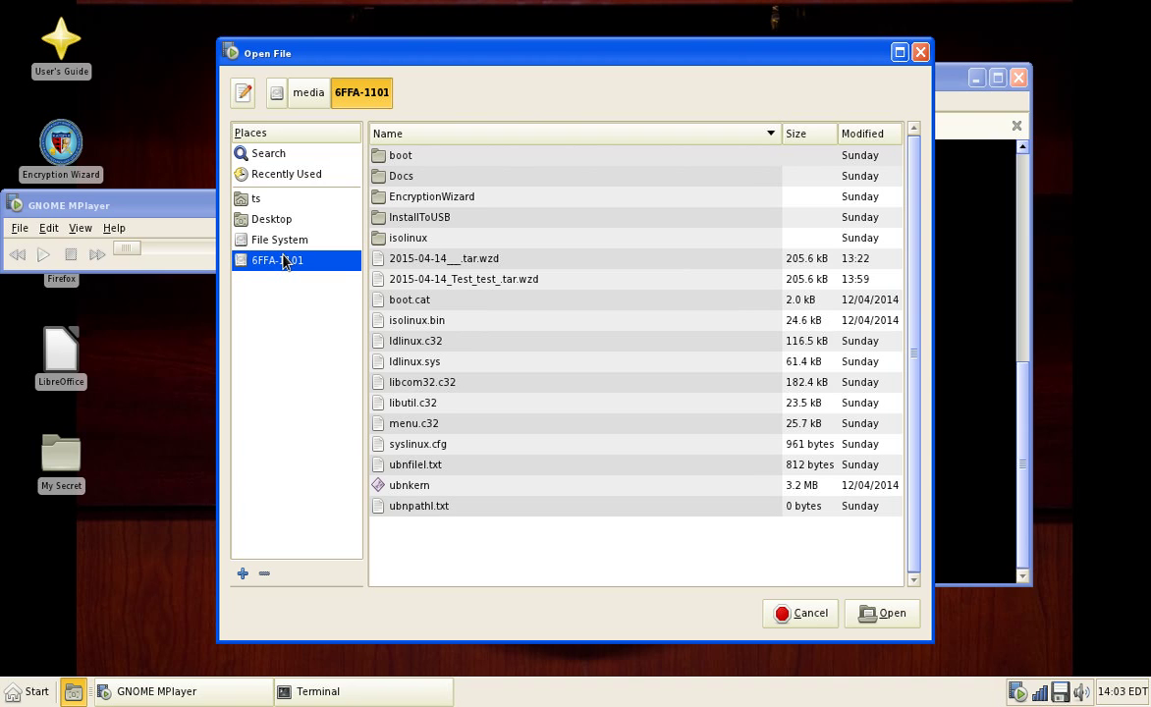
{"action": "left_click", "coordinate": [282, 241]}
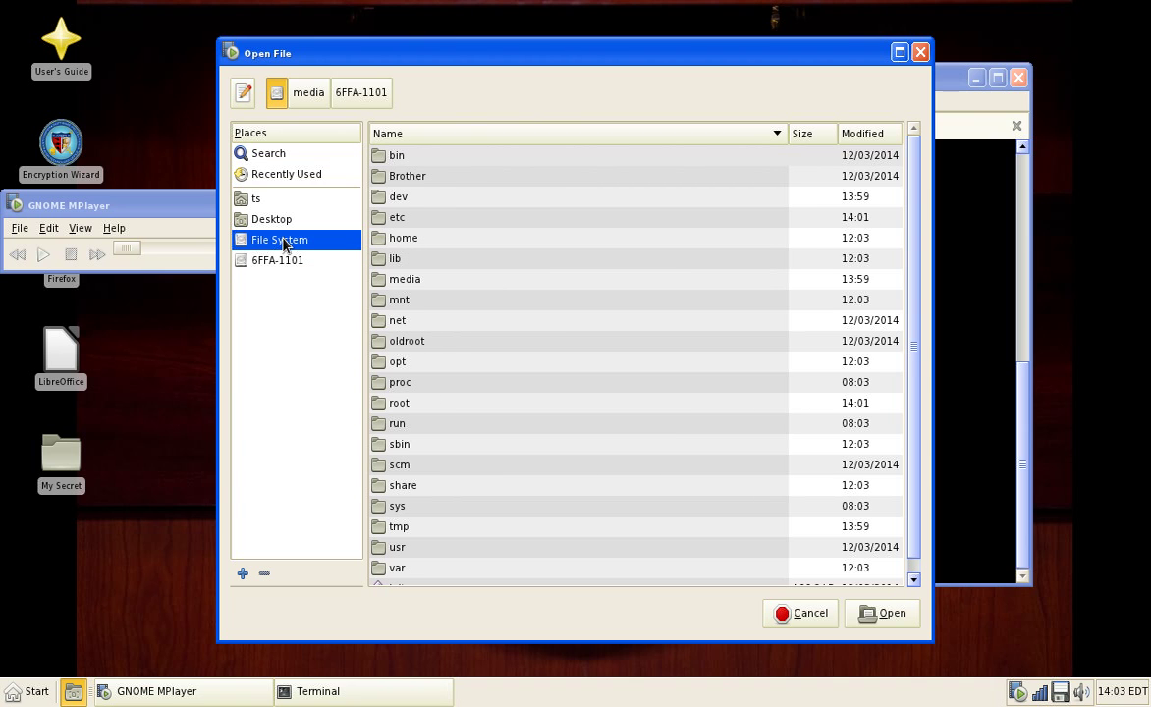
{"action": "double_click", "coordinate": [392, 279]}
{"action": "double_click", "coordinate": [429, 160]}
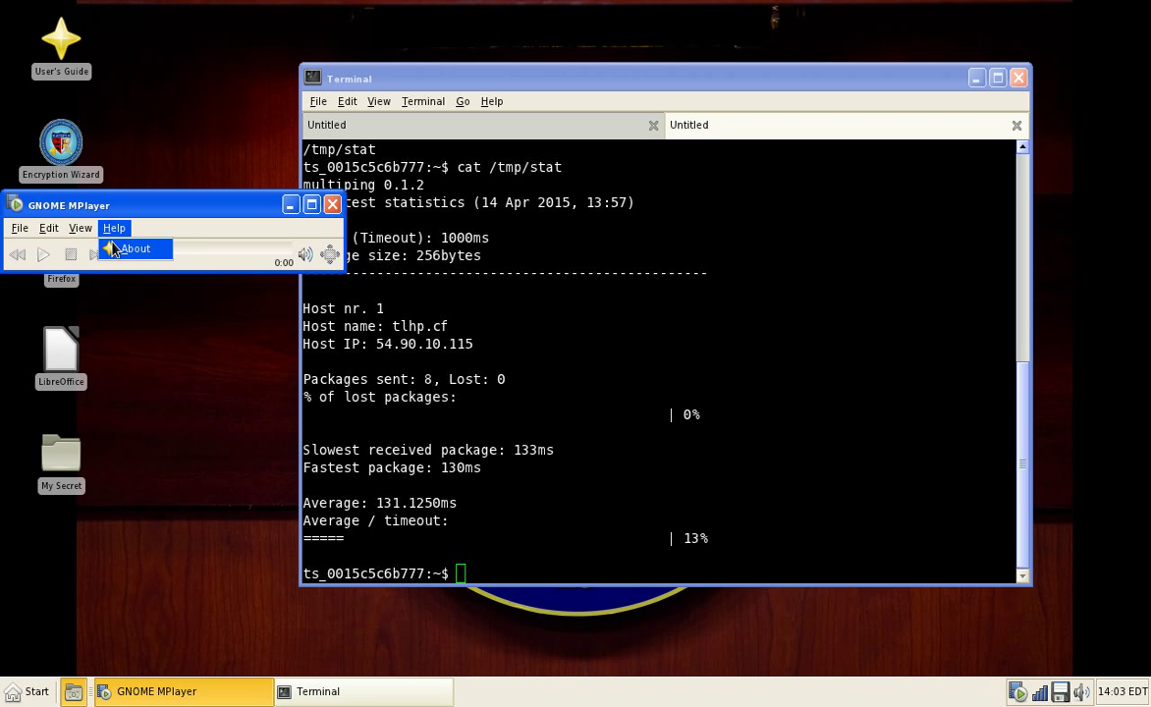
{"action": "key", "text": "Escape"}
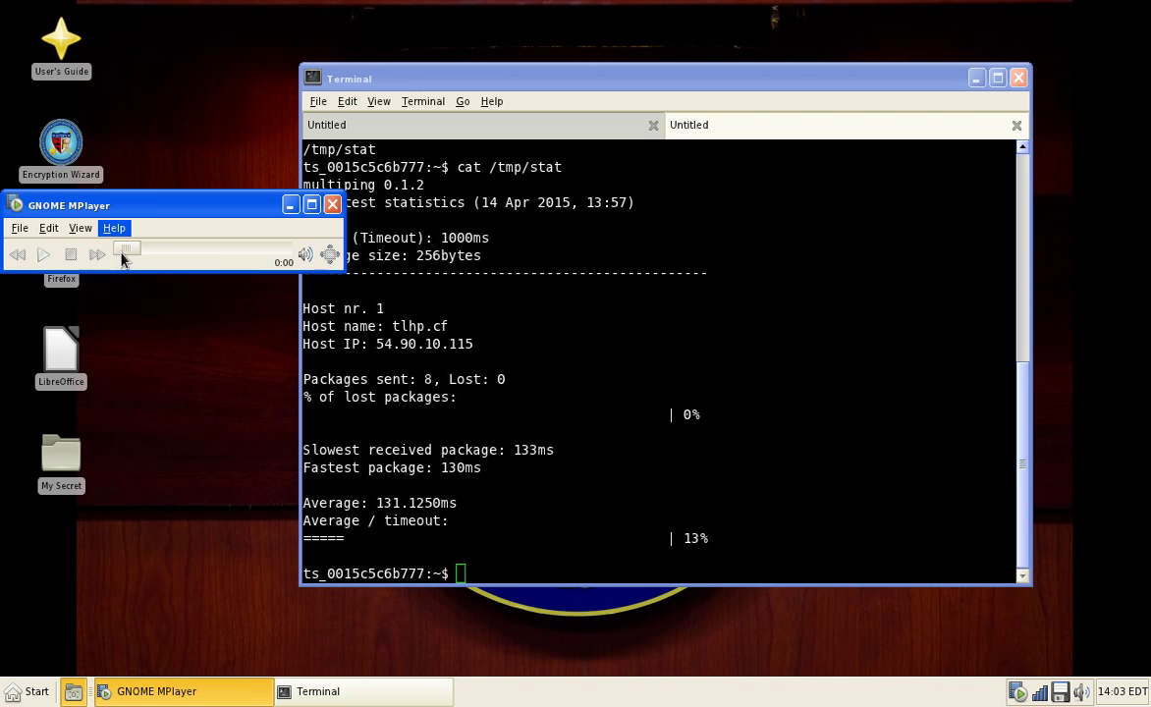
{"action": "key", "text": "Escape"}
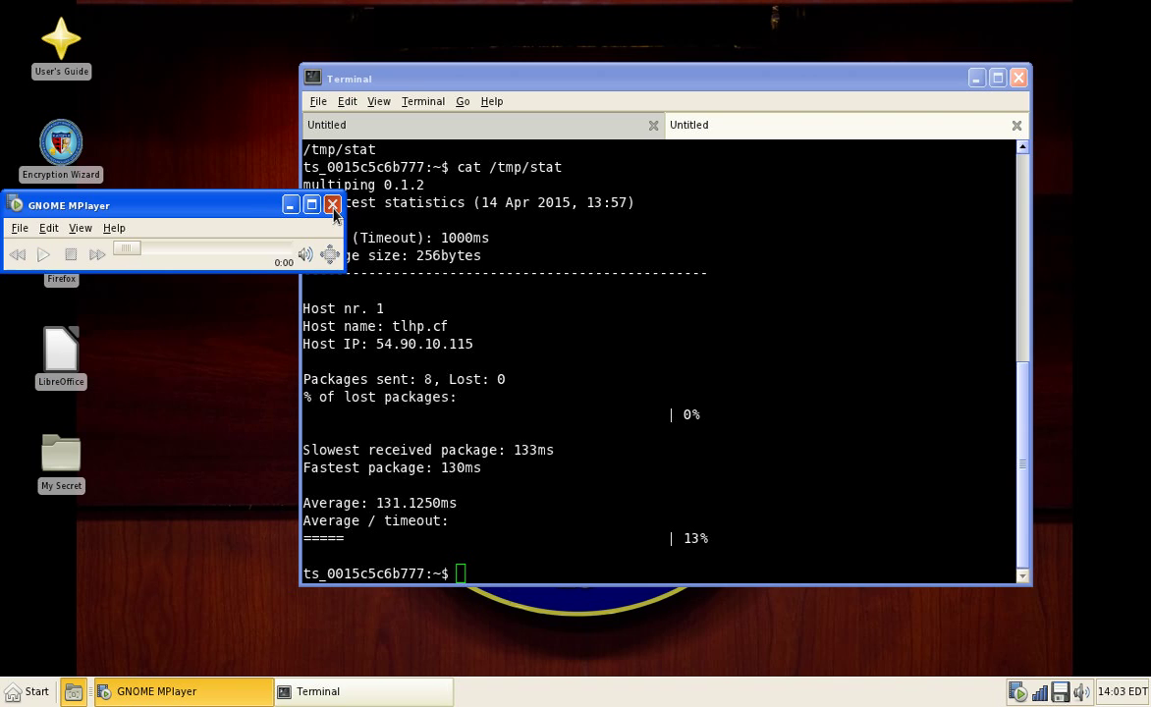
{"action": "left_click", "coordinate": [333, 204]}
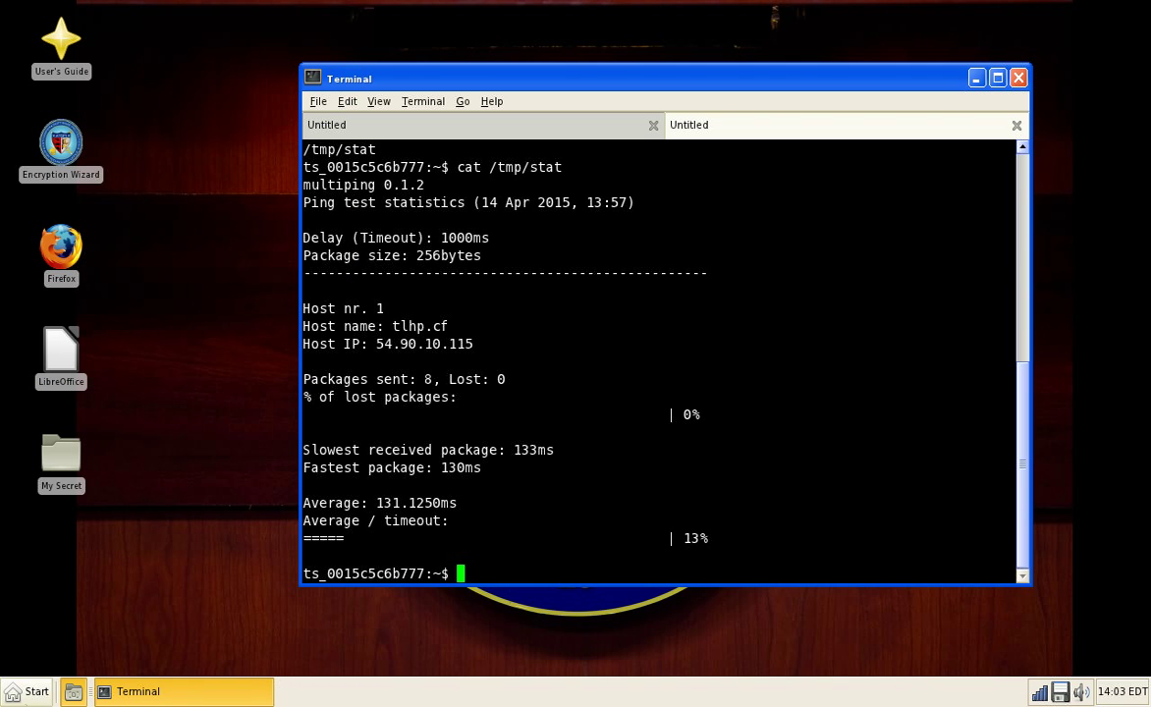
{"action": "left_click", "coordinate": [32, 691]}
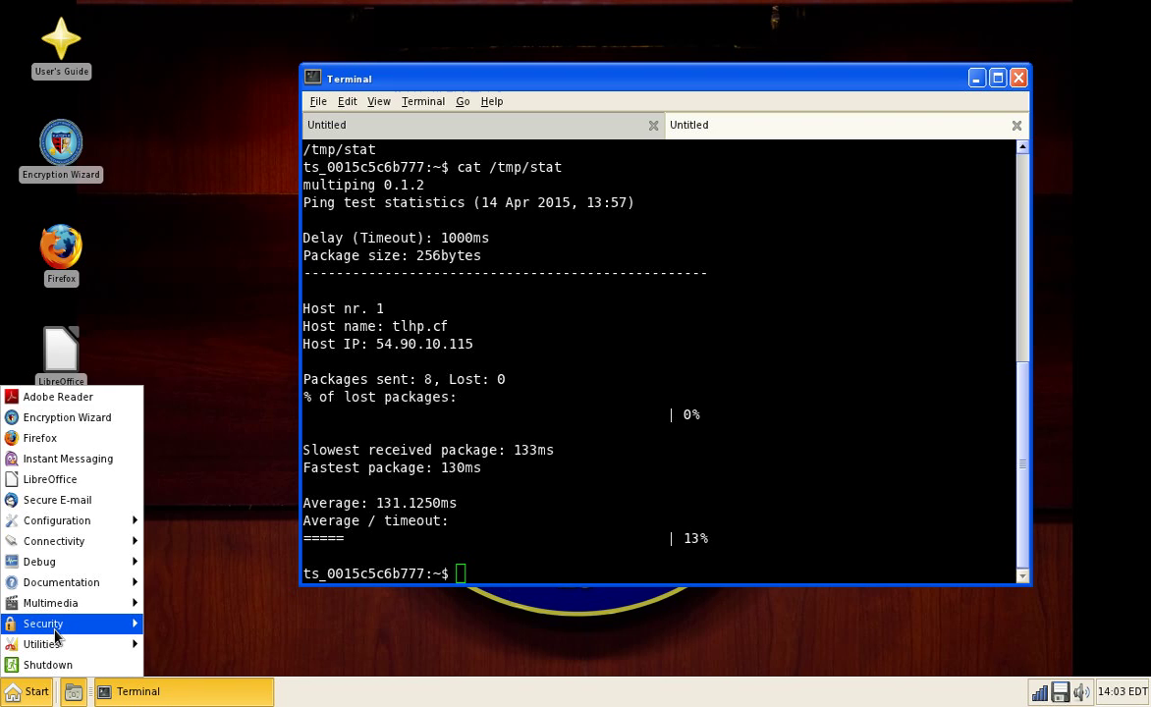
{"action": "left_click", "coordinate": [159, 647]}
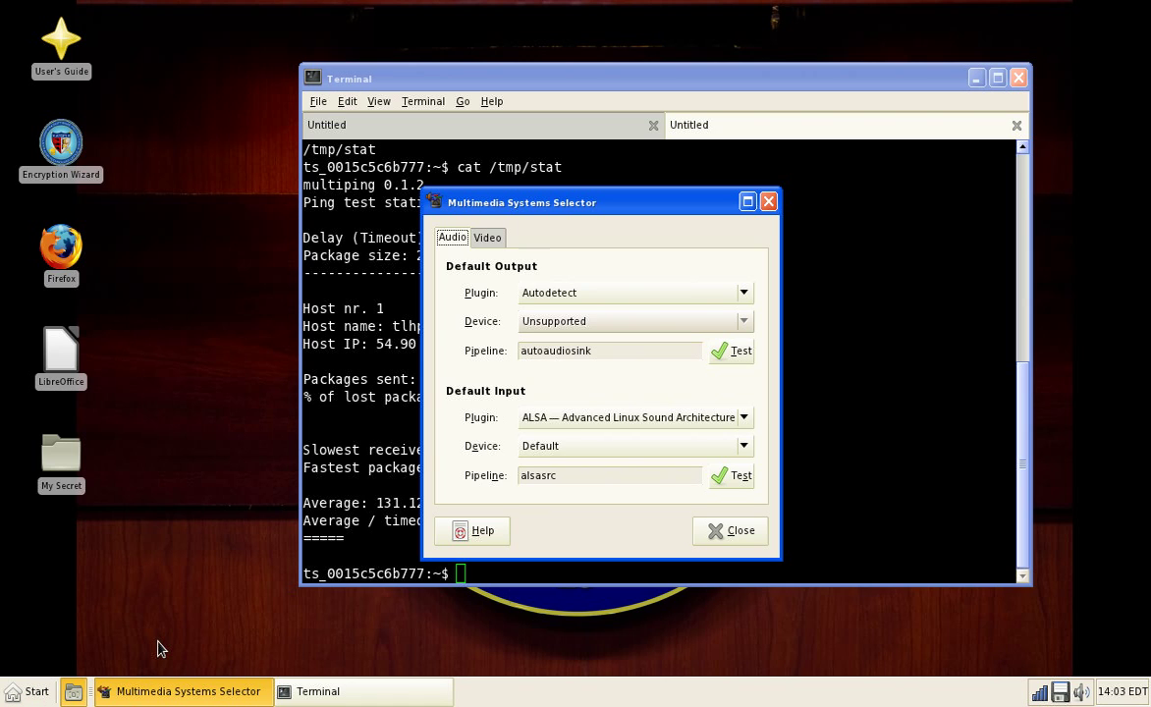
{"action": "left_click", "coordinate": [487, 237]}
{"action": "left_click", "coordinate": [453, 238]}
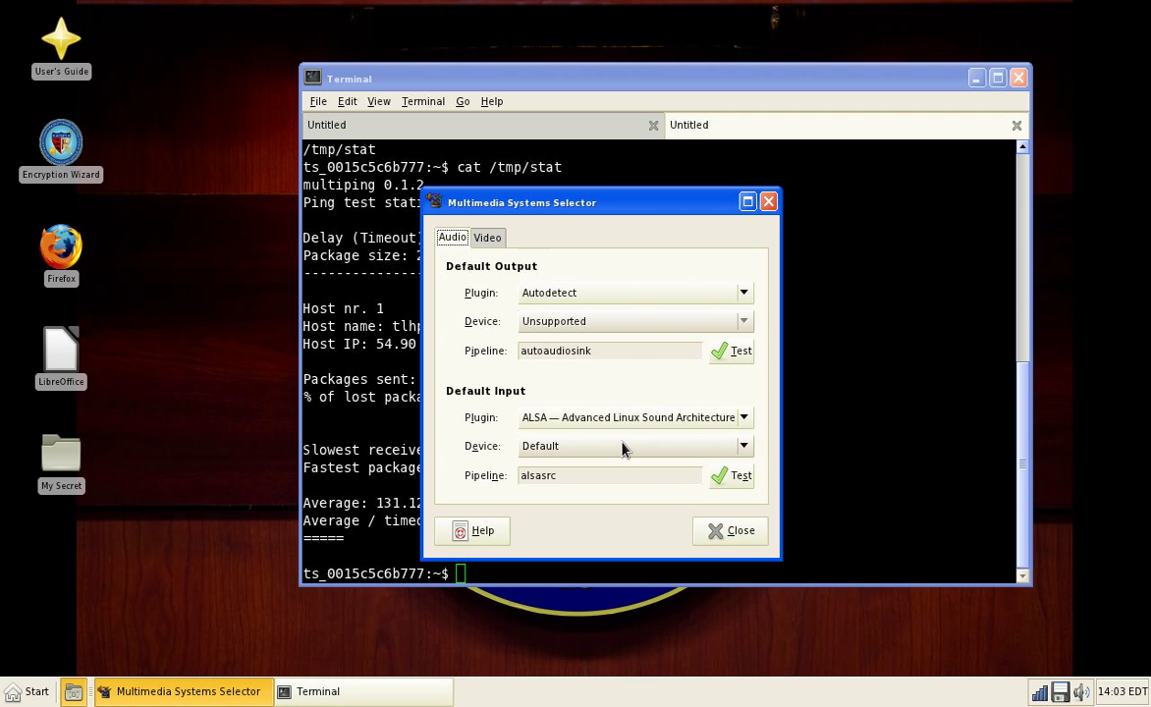
{"action": "left_click", "coordinate": [728, 531]}
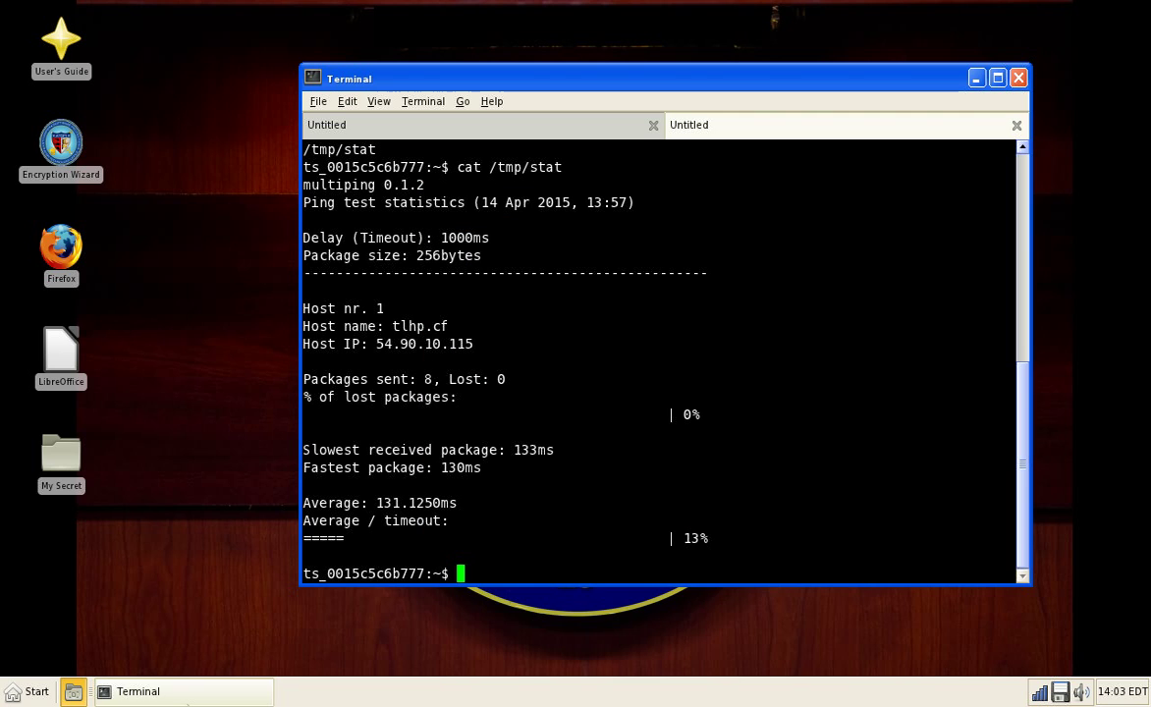
Step: Launch Firefox to the OpenDNS welcome page, which says OpenDNS isn't in use yet
{"action": "left_click", "coordinate": [30, 691]}
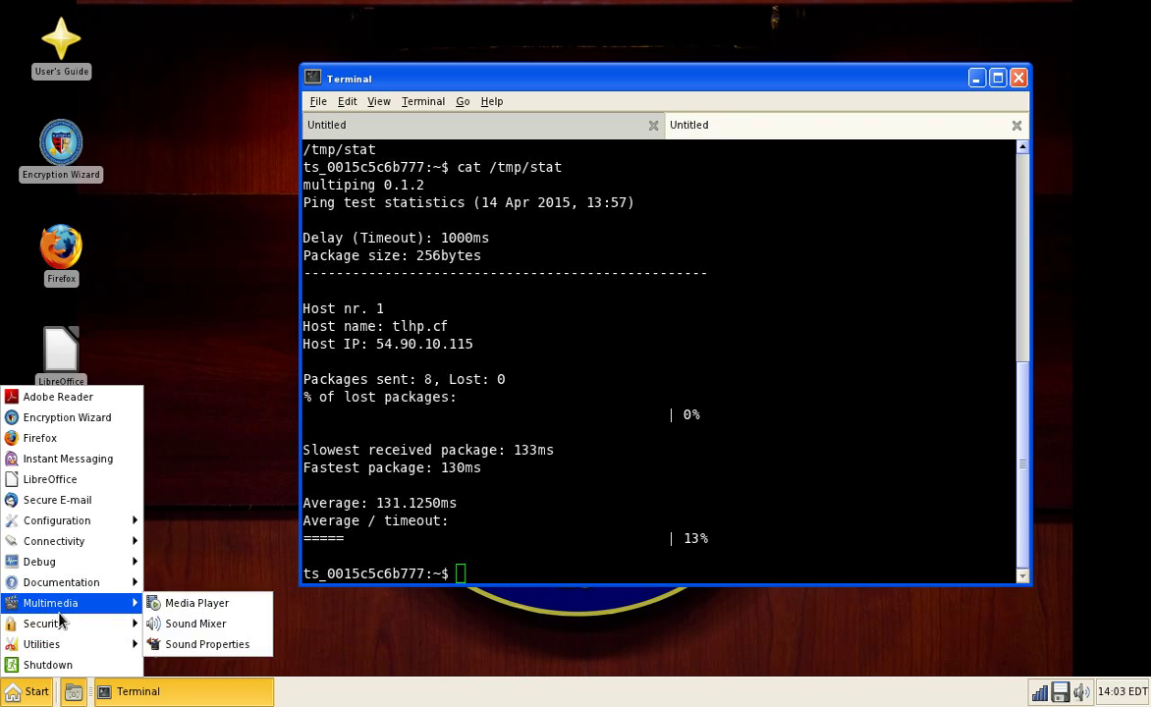
{"action": "left_click", "coordinate": [179, 632]}
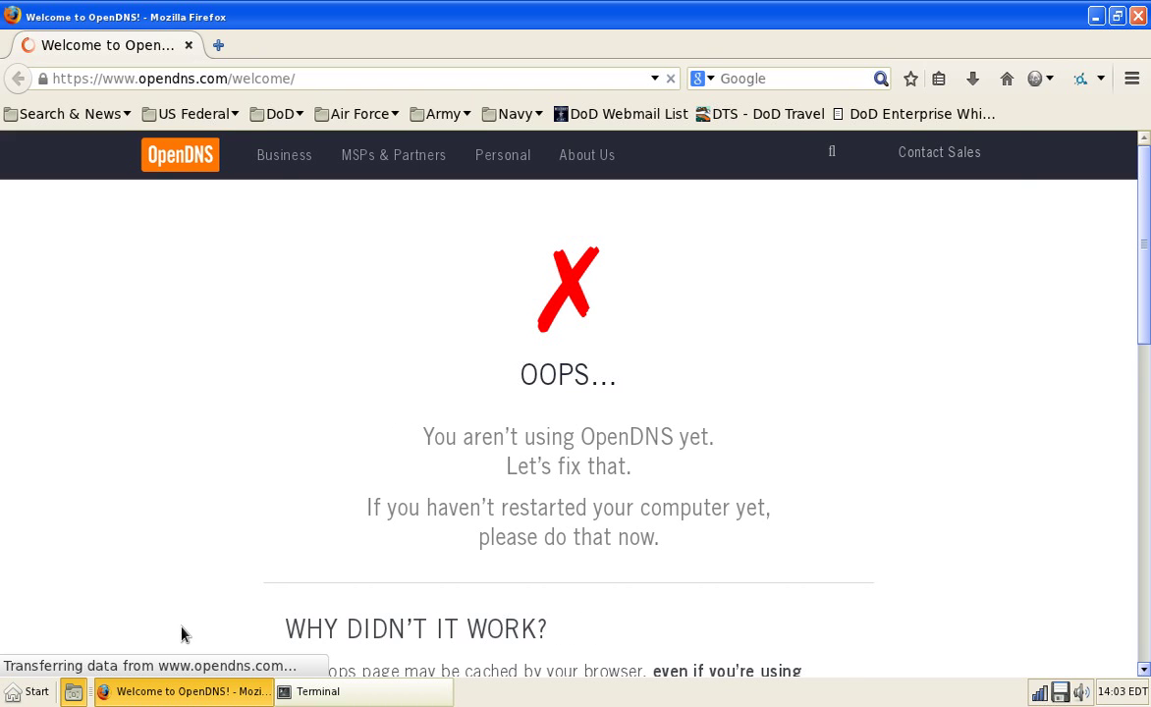
{"action": "triple_click", "coordinate": [594, 441]}
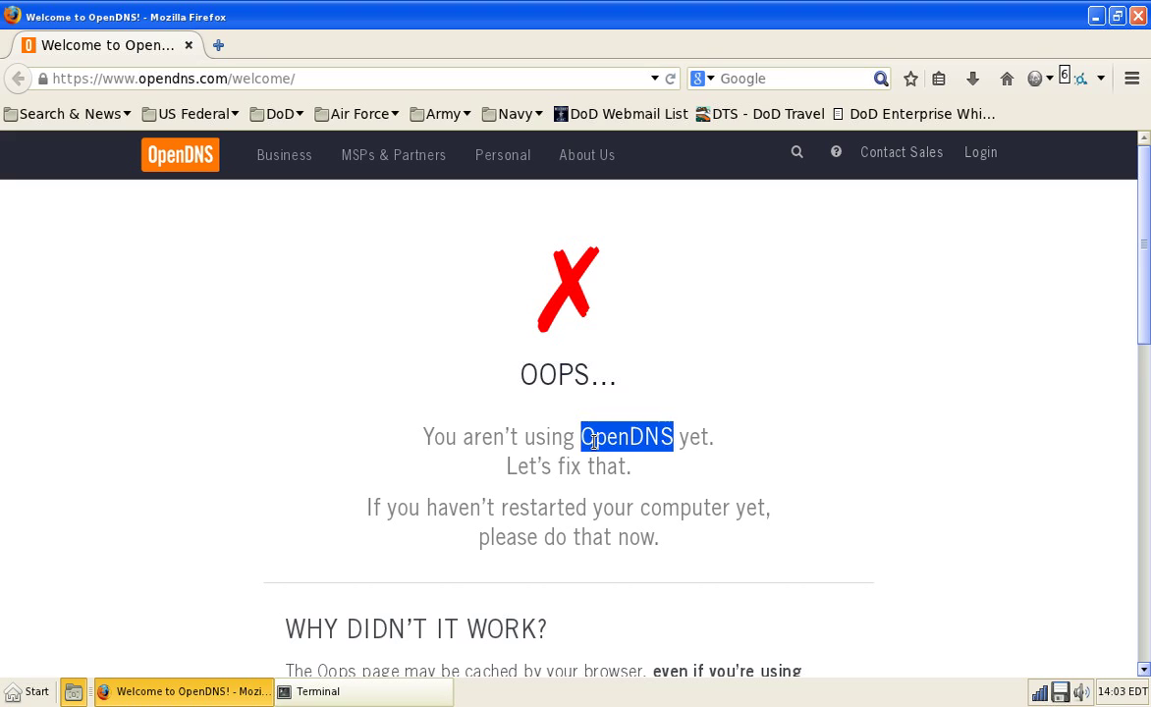
{"action": "left_click", "coordinate": [594, 442]}
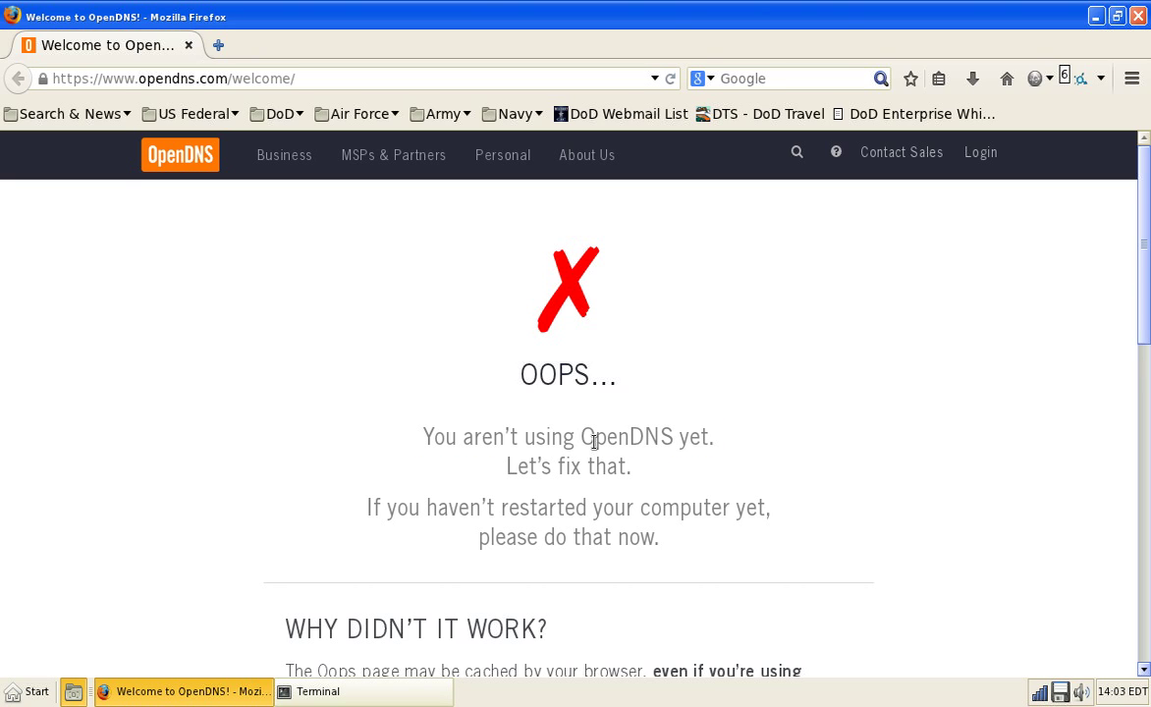
{"action": "left_click_drag", "start_coordinate": [1143, 267], "coordinate": [1109, 444]}
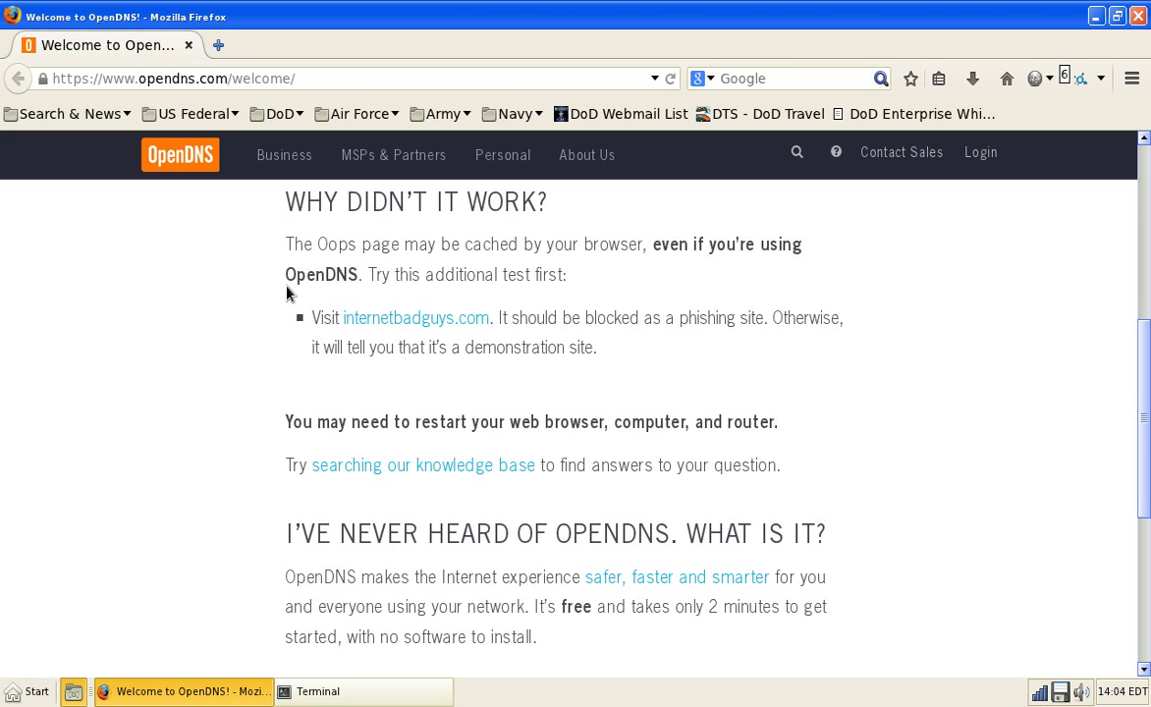
{"action": "right_click", "coordinate": [410, 325]}
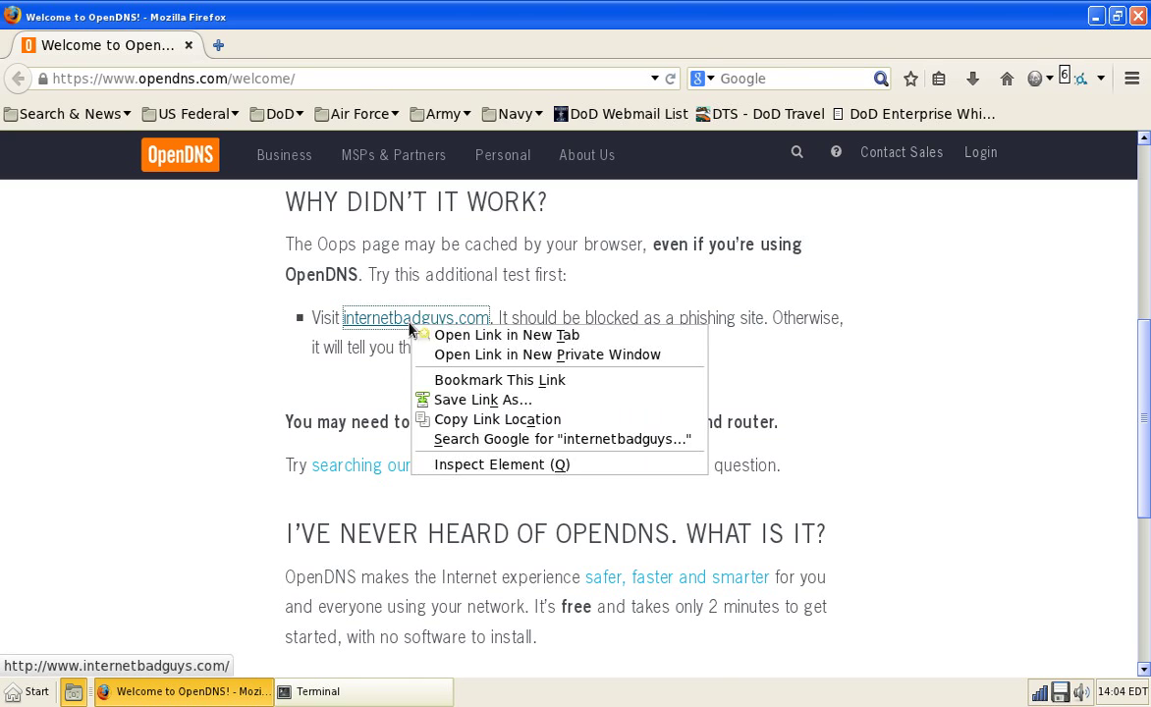
{"action": "left_click", "coordinate": [461, 335]}
{"action": "key", "text": "ctrl+w"}
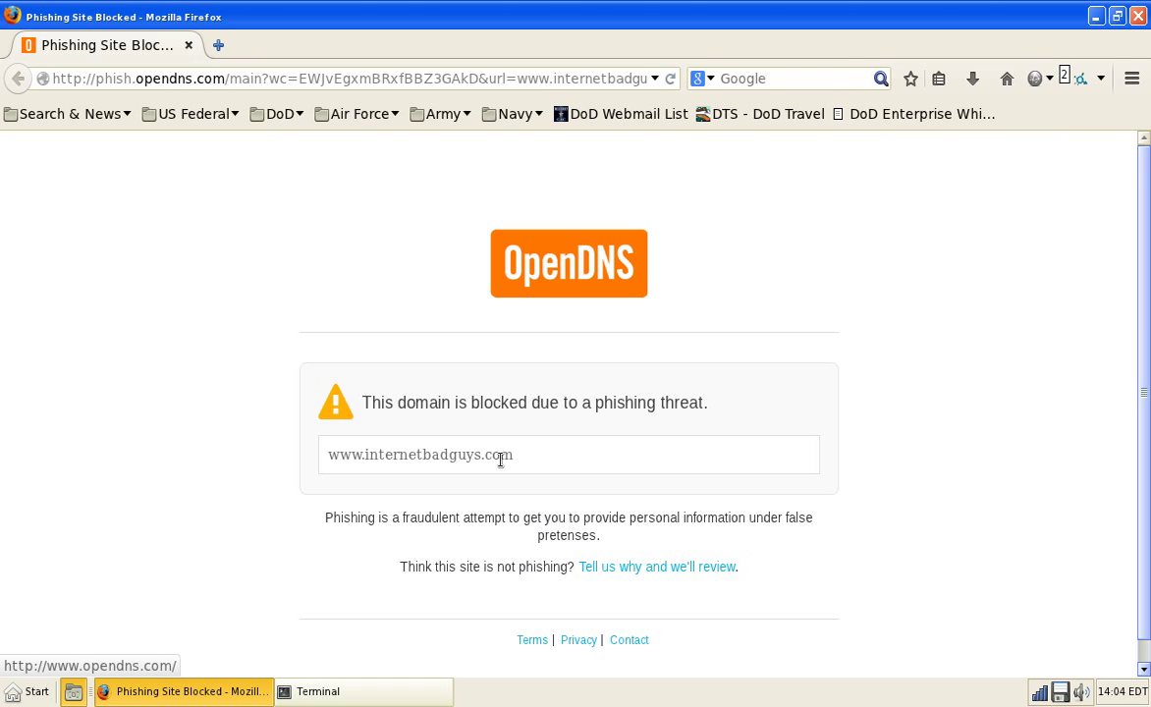
{"action": "key", "text": "ctrl+q"}
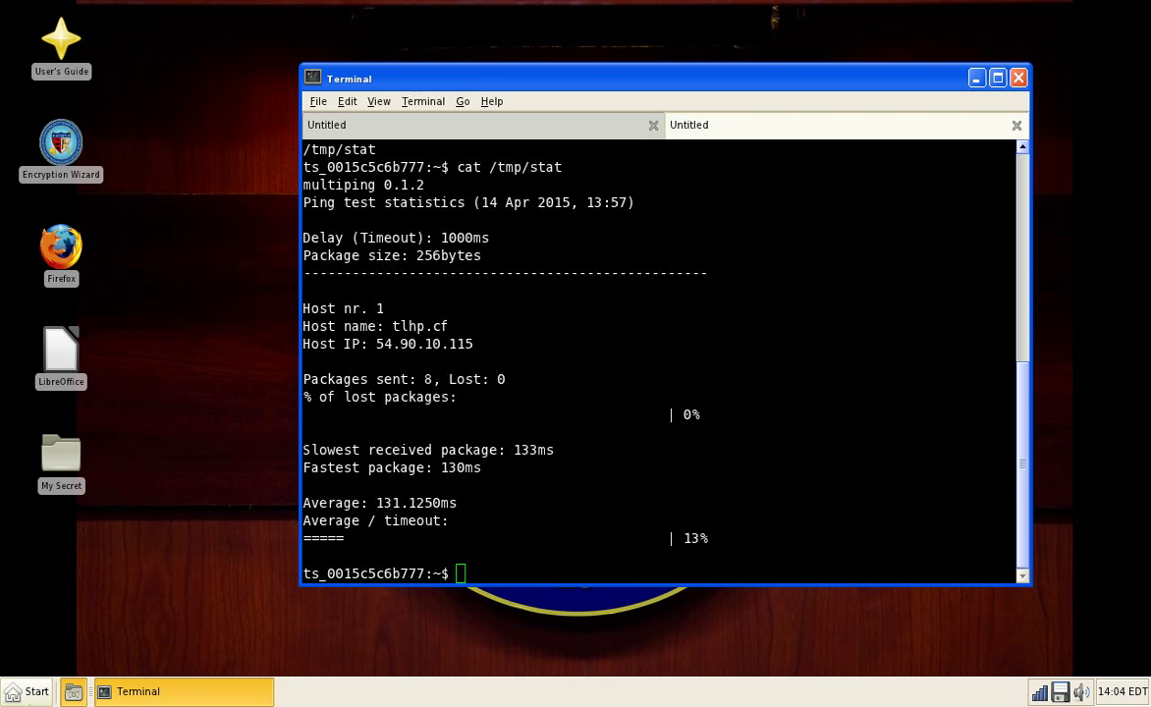
Step: Start galculator from Utilities and compute 97 + 6 / 99 = 97.0606060606
{"action": "left_click", "coordinate": [28, 691]}
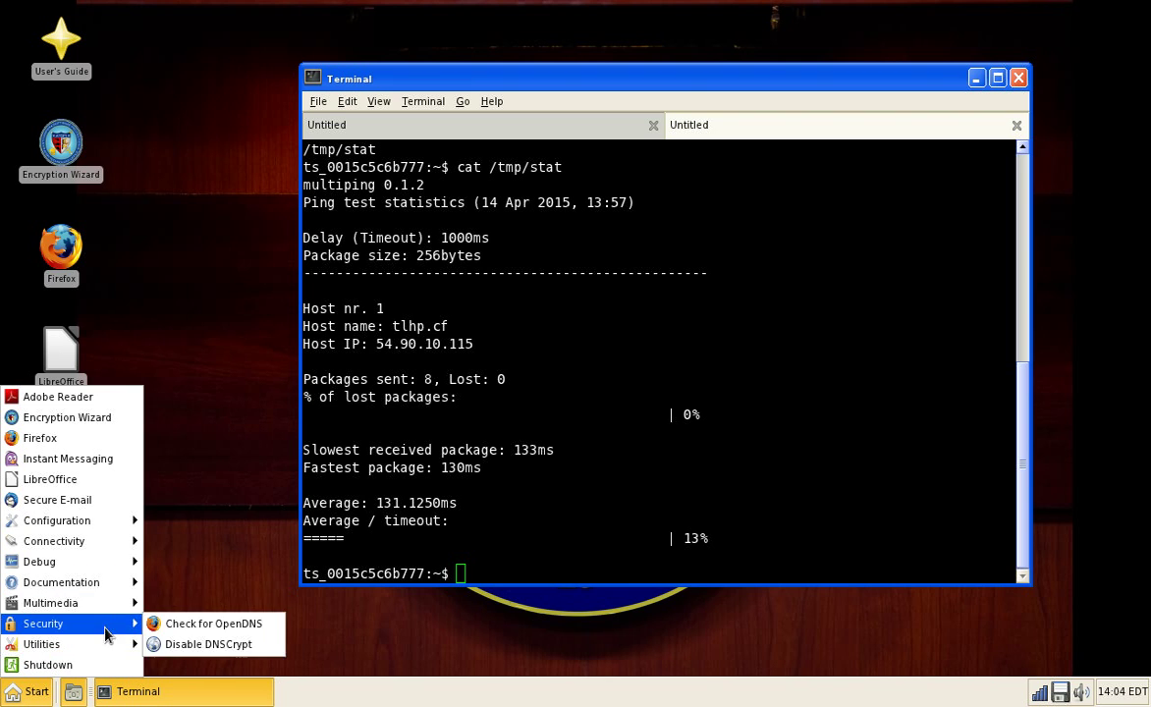
{"action": "mouse_move", "coordinate": [107, 646]}
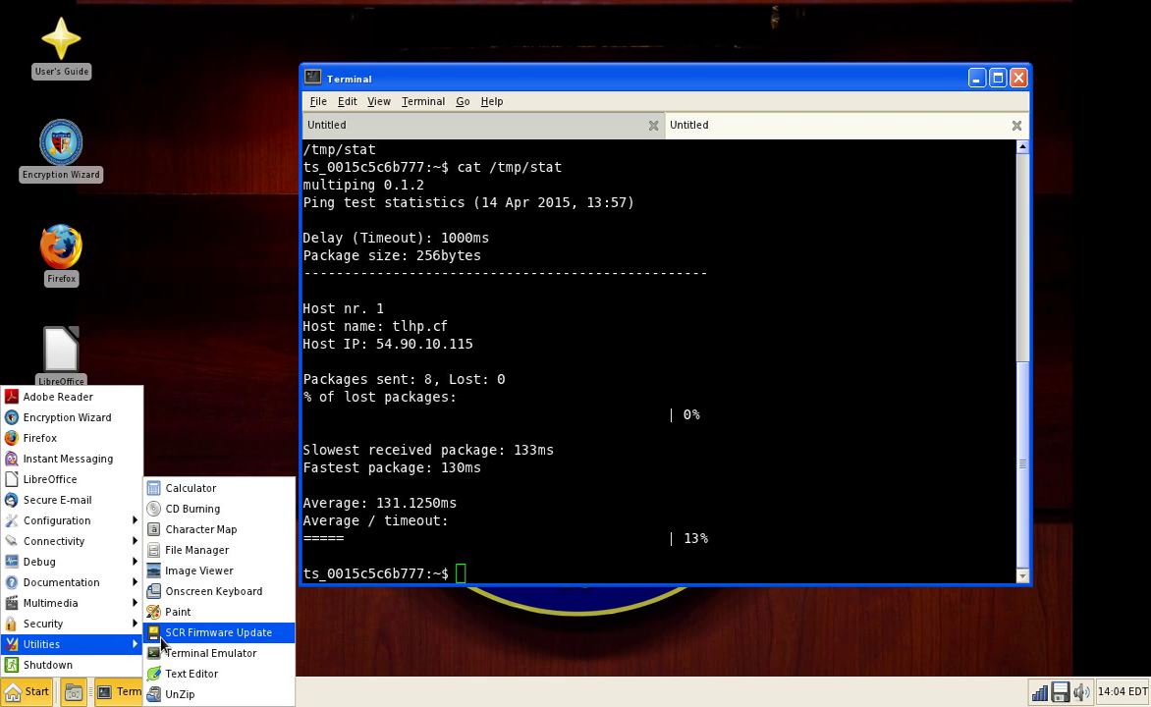
{"action": "left_click", "coordinate": [246, 490]}
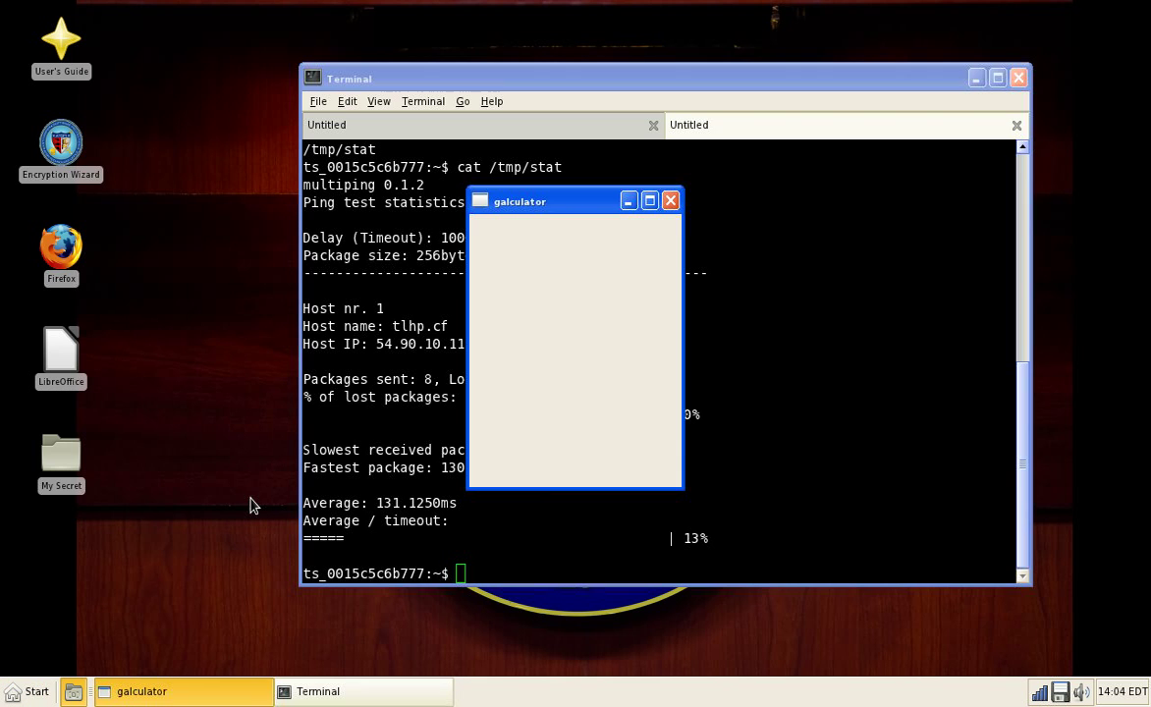
{"action": "left_click", "coordinate": [573, 377]}
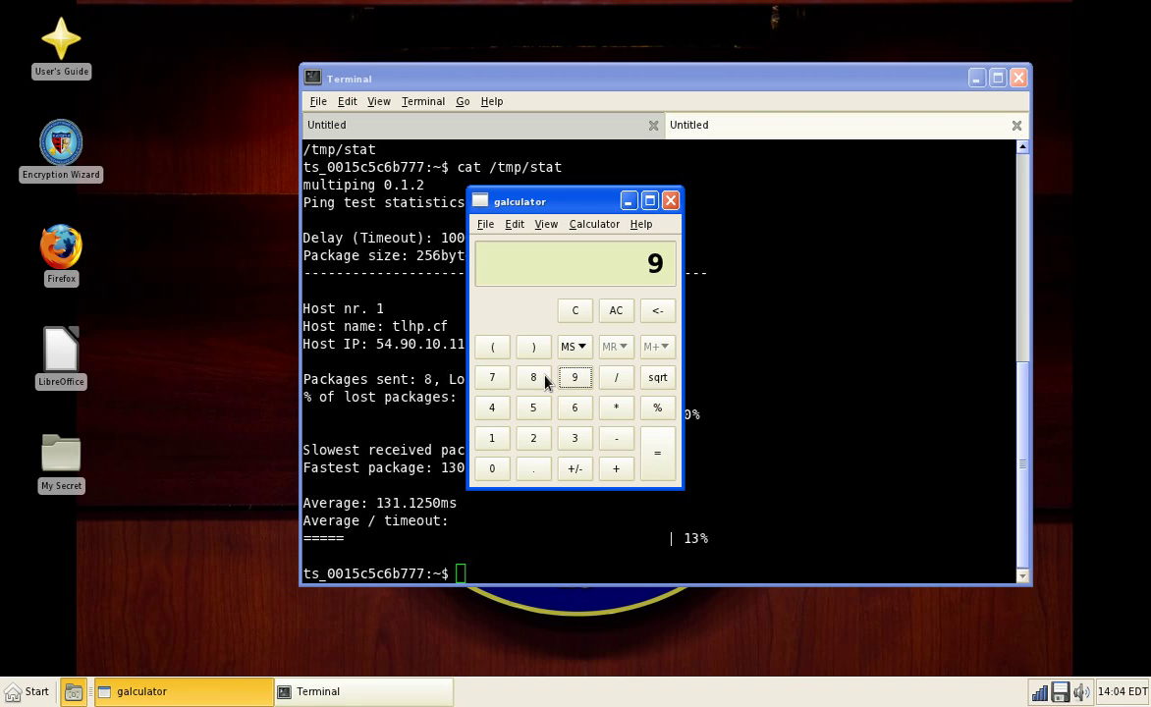
{"action": "left_click", "coordinate": [491, 377]}
{"action": "left_click", "coordinate": [609, 465]}
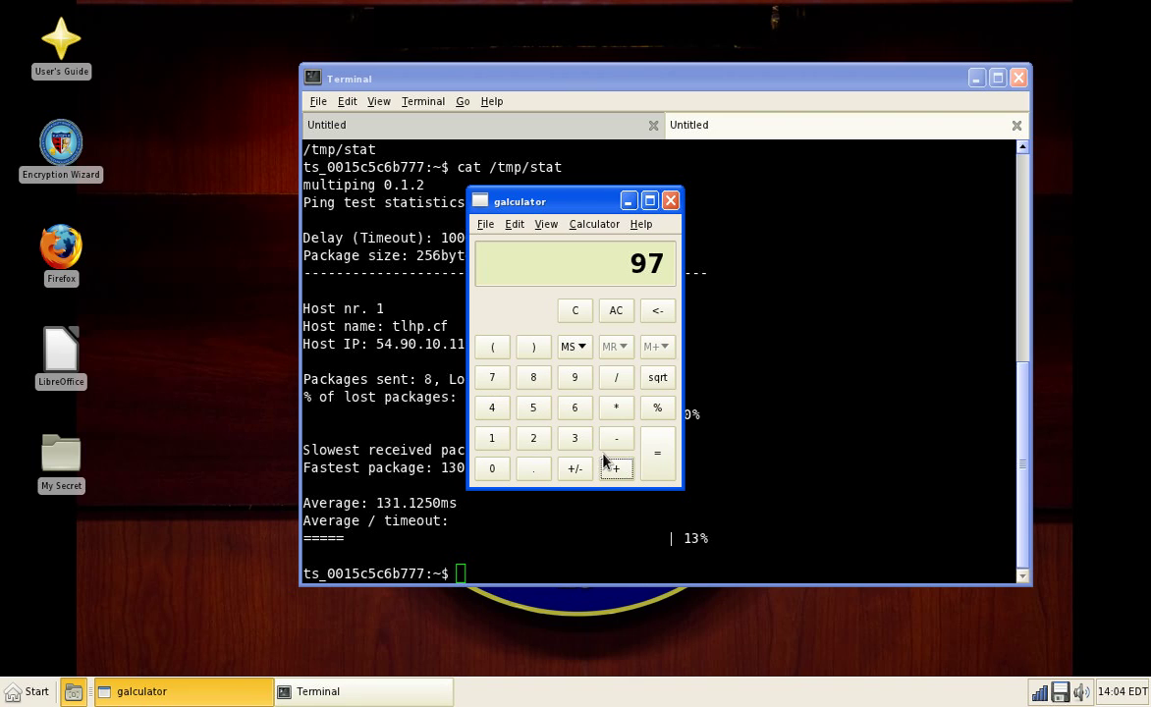
{"action": "left_click", "coordinate": [577, 410]}
{"action": "left_click", "coordinate": [625, 381]}
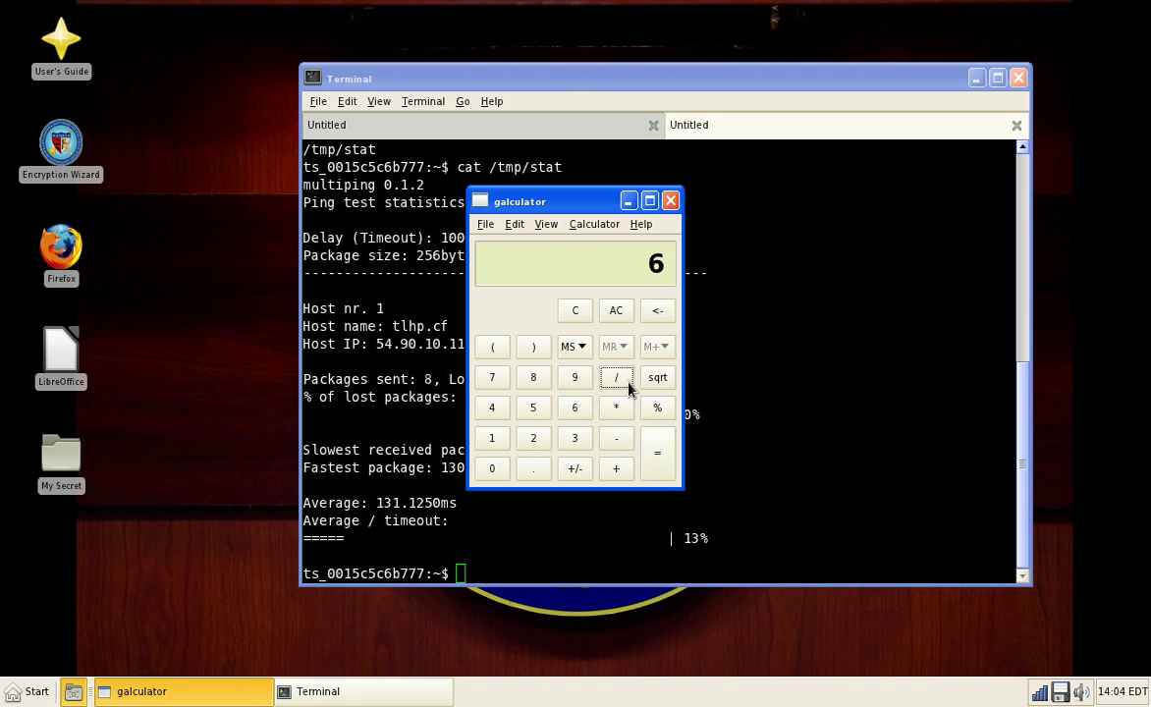
{"action": "double_click", "coordinate": [574, 379]}
{"action": "left_click", "coordinate": [656, 467]}
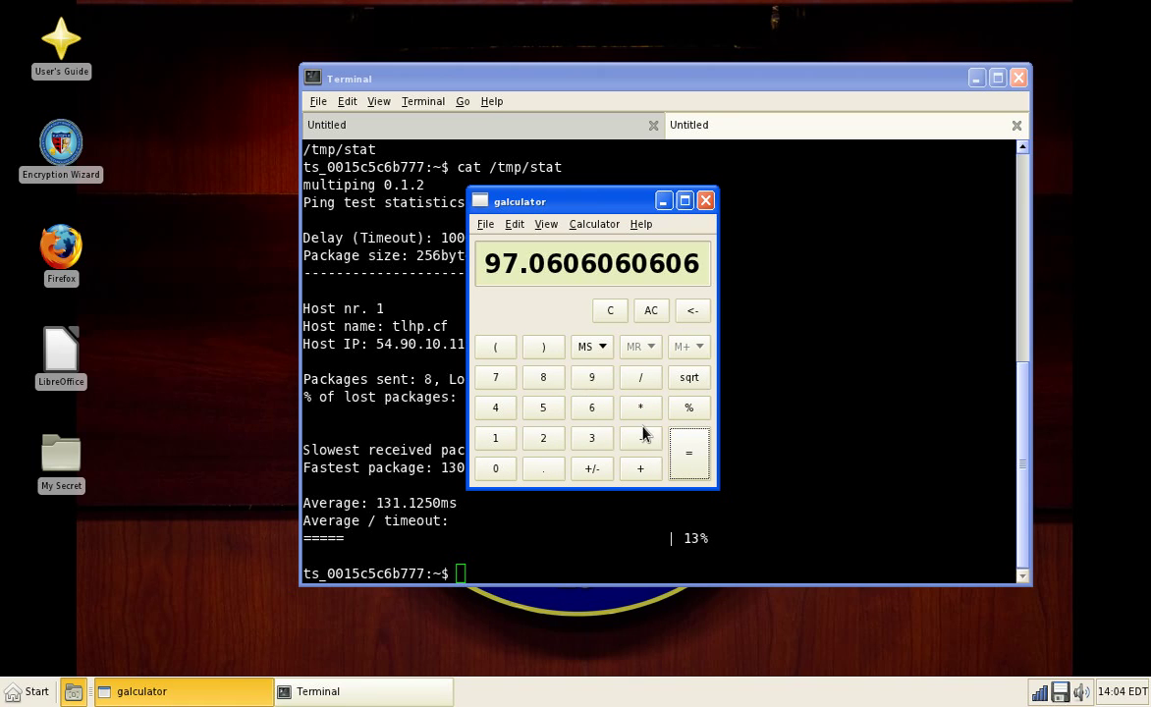
Step: Switch galculator to Scientific Mode, evaluate an entry of 1, and look through its menus
{"action": "left_click", "coordinate": [546, 224]}
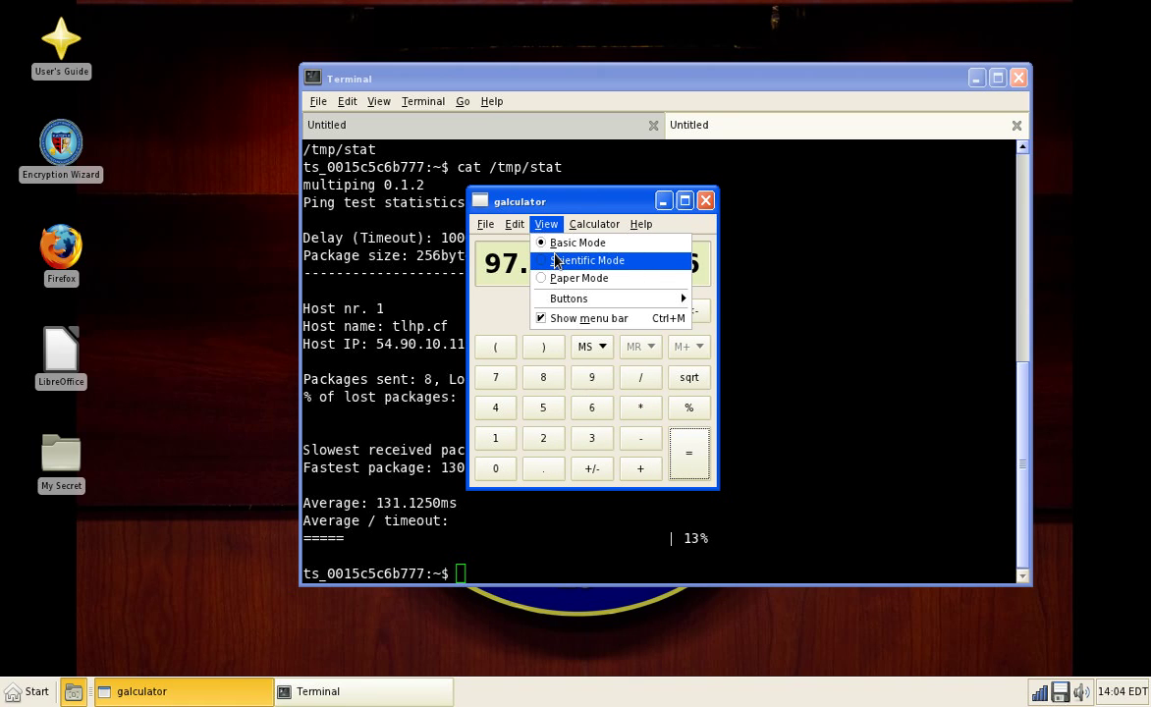
{"action": "left_click", "coordinate": [557, 260]}
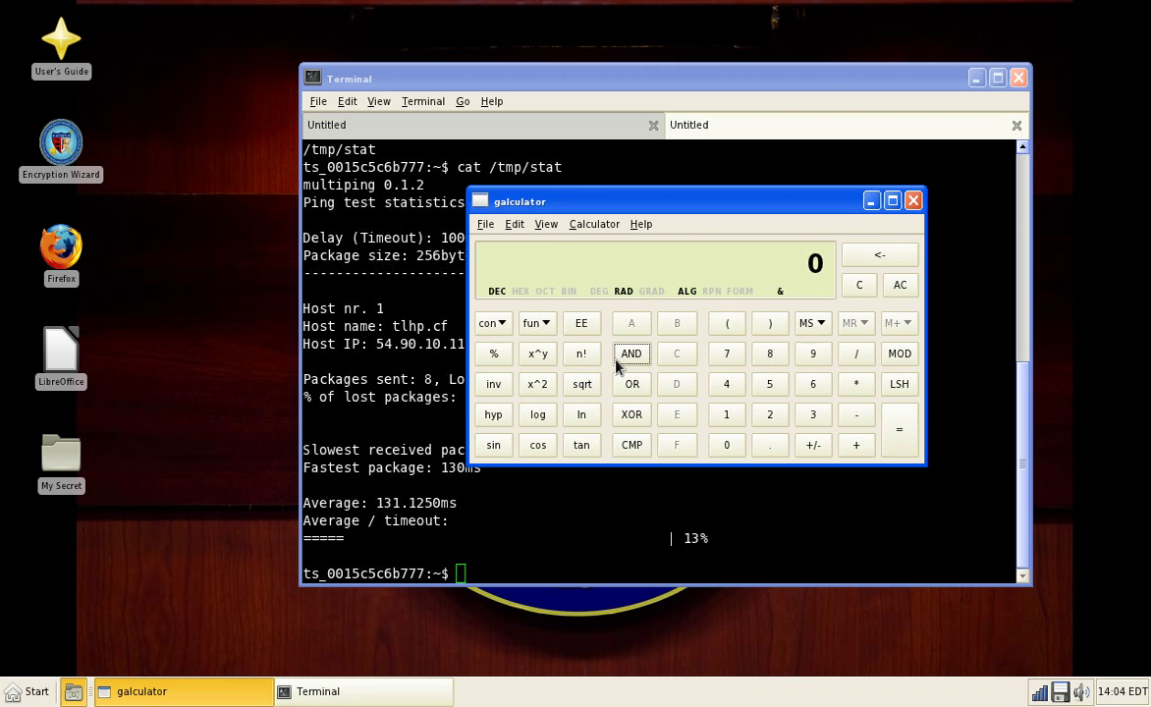
{"action": "left_click", "coordinate": [727, 416]}
{"action": "left_click", "coordinate": [886, 442]}
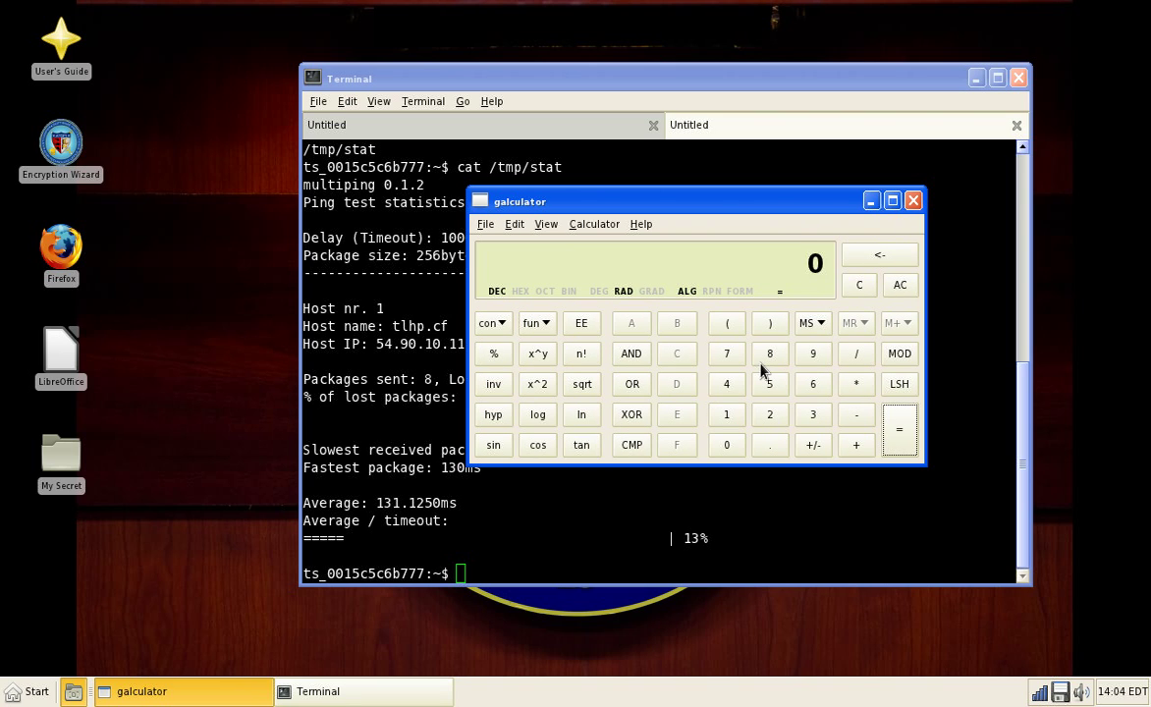
{"action": "left_click", "coordinate": [579, 226]}
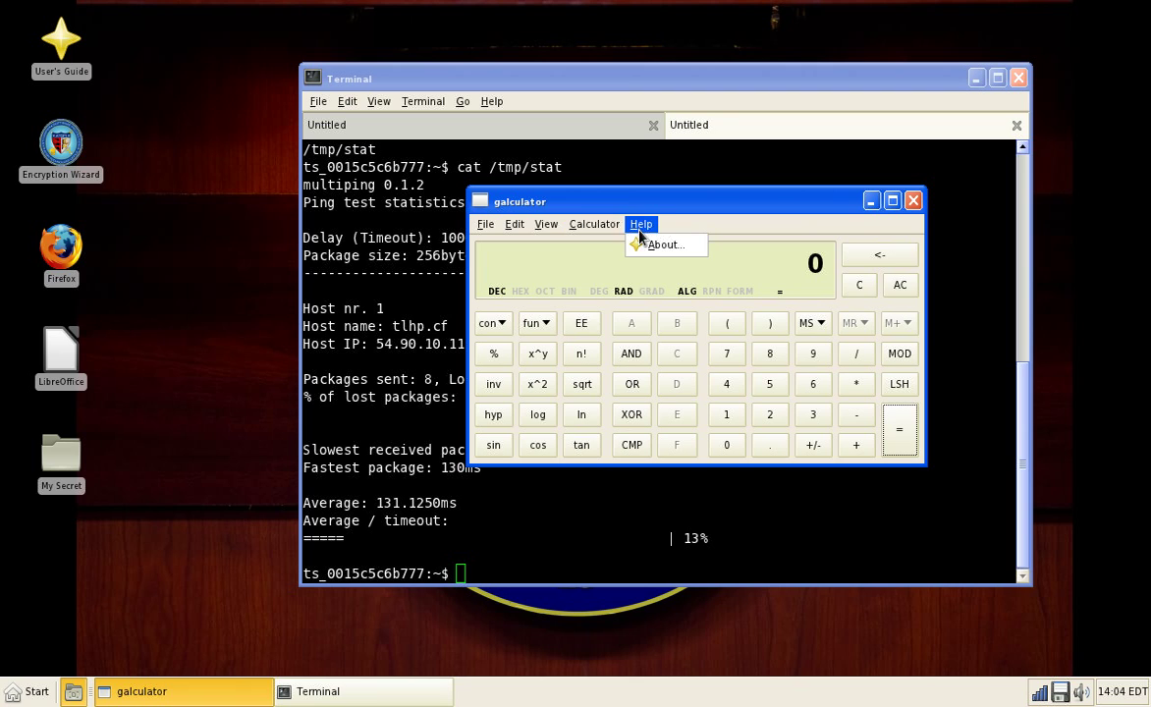
{"action": "mouse_move", "coordinate": [546, 224]}
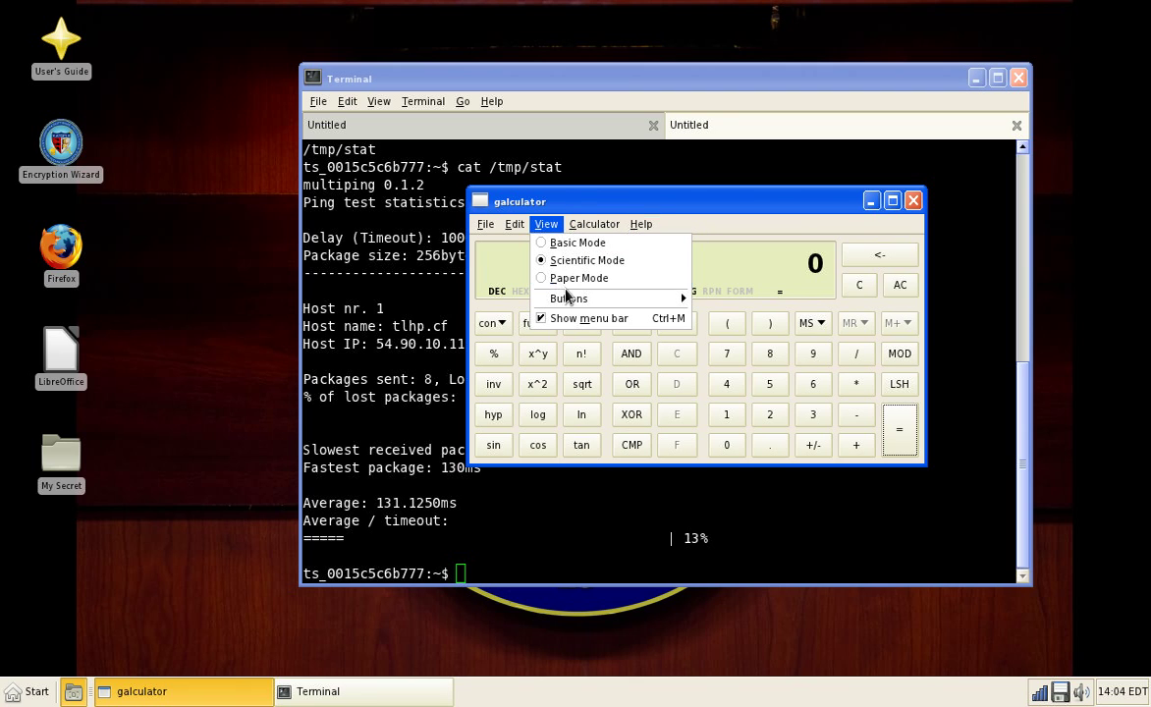
{"action": "left_click", "coordinate": [24, 633]}
{"action": "left_click", "coordinate": [29, 692]}
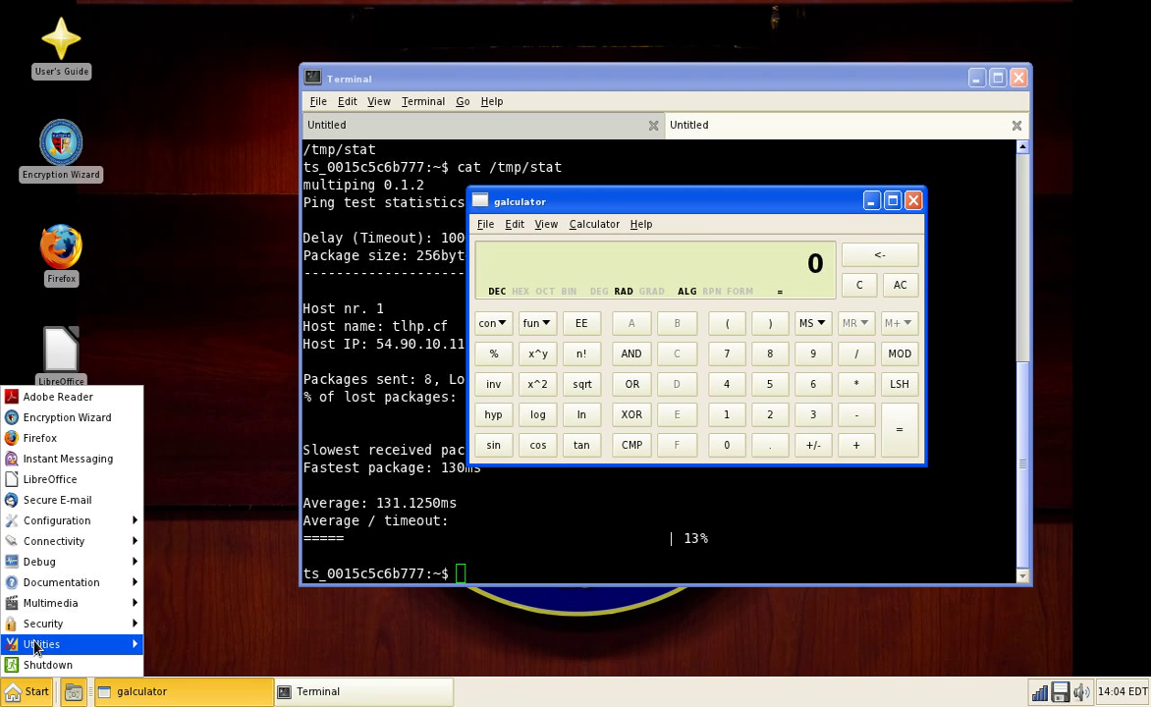
Step: Start Xfburn from Utilities, close galculator, and dismiss the 'No burners are currently available' warning
{"action": "mouse_move", "coordinate": [70, 625]}
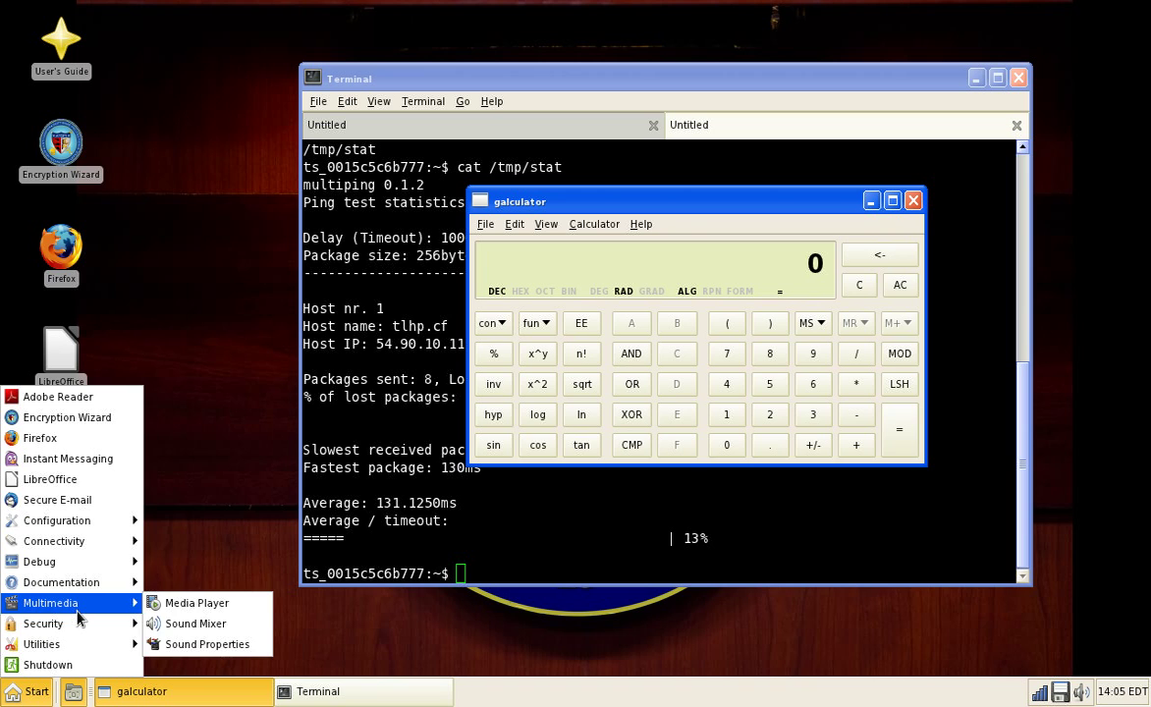
{"action": "mouse_move", "coordinate": [98, 644]}
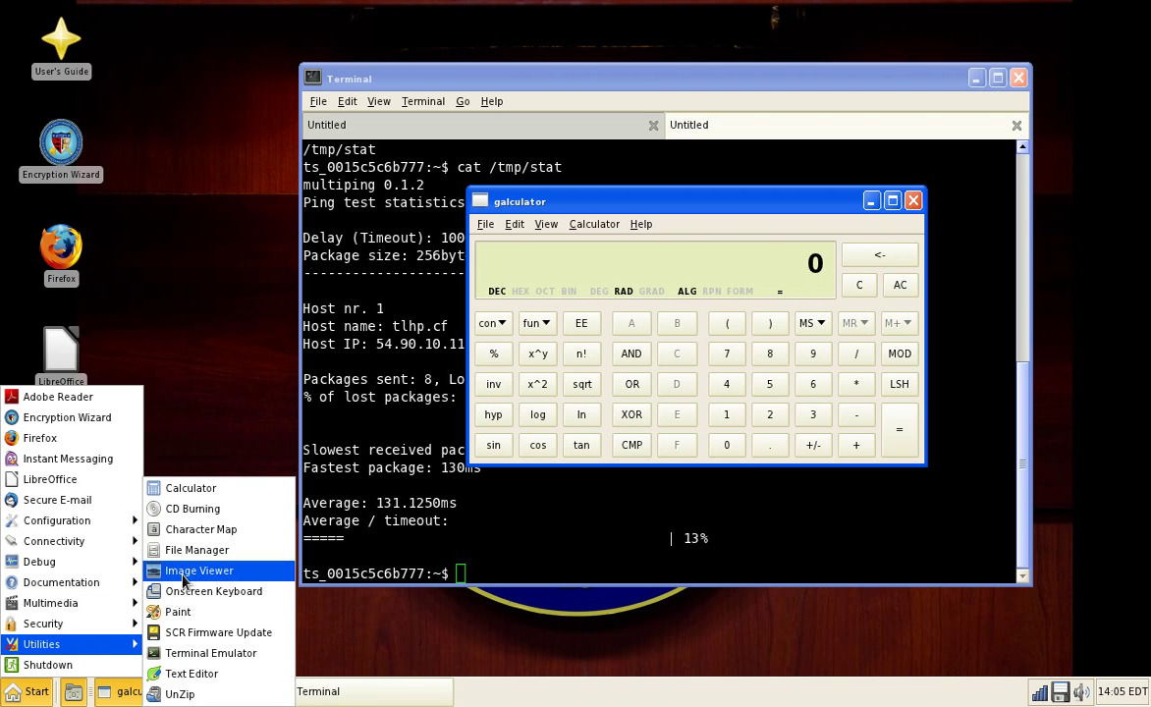
{"action": "left_click", "coordinate": [204, 528]}
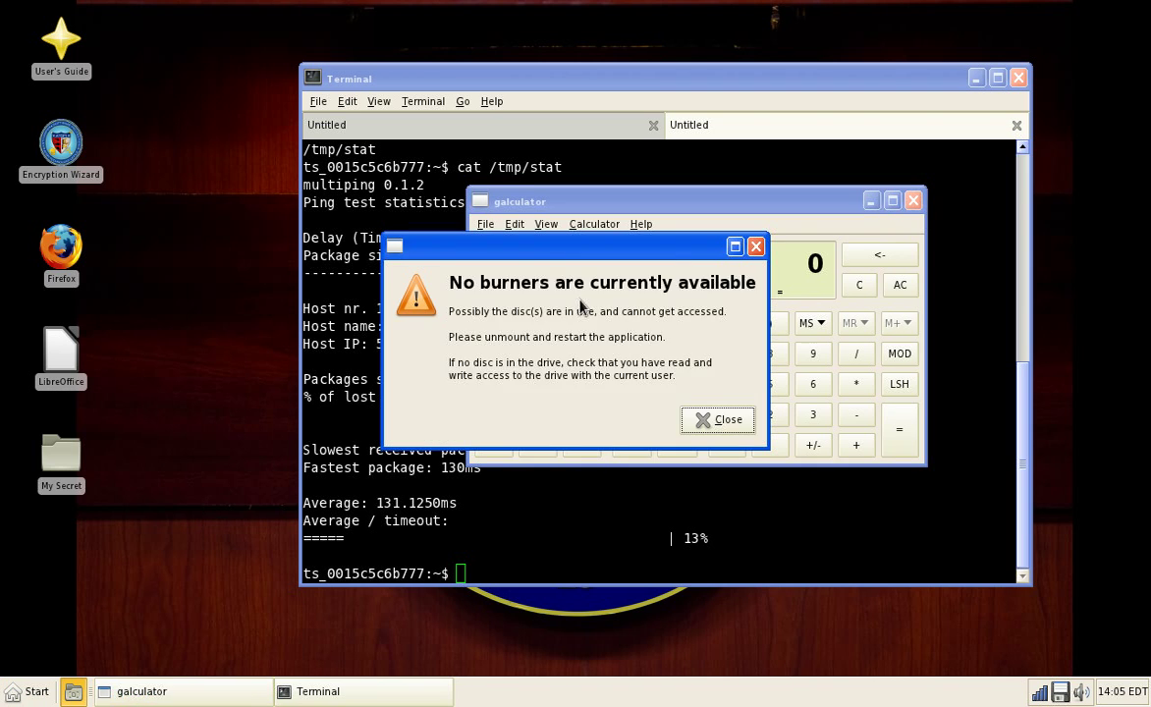
{"action": "left_click", "coordinate": [916, 199]}
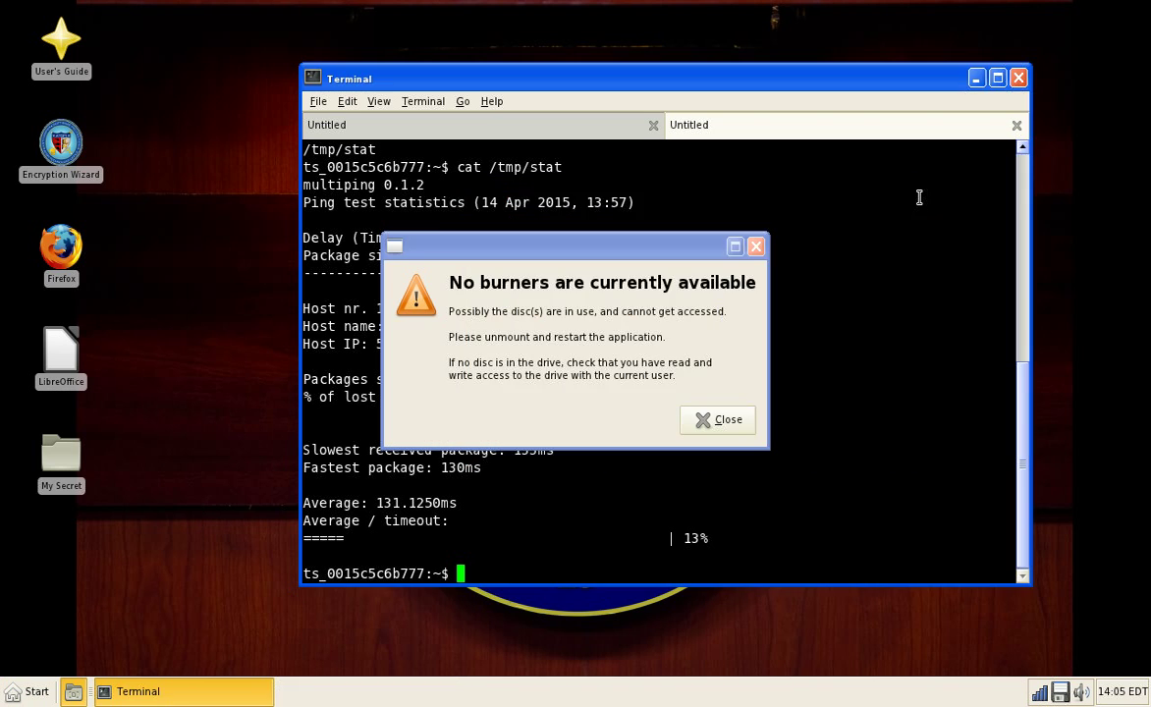
{"action": "left_click", "coordinate": [726, 417]}
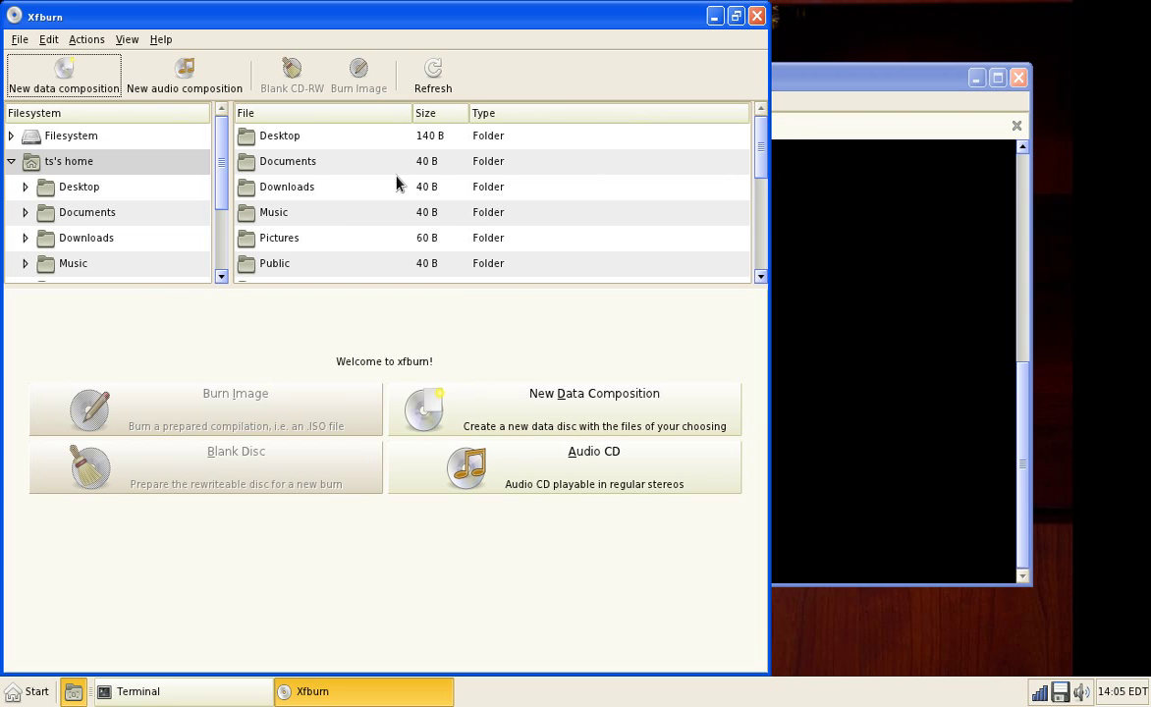
Step: Look over Xfburn's Help and File menus, then quit it with Ctrl+Q
{"action": "left_click", "coordinate": [160, 39]}
{"action": "left_click", "coordinate": [160, 39]}
{"action": "left_click", "coordinate": [19, 39]}
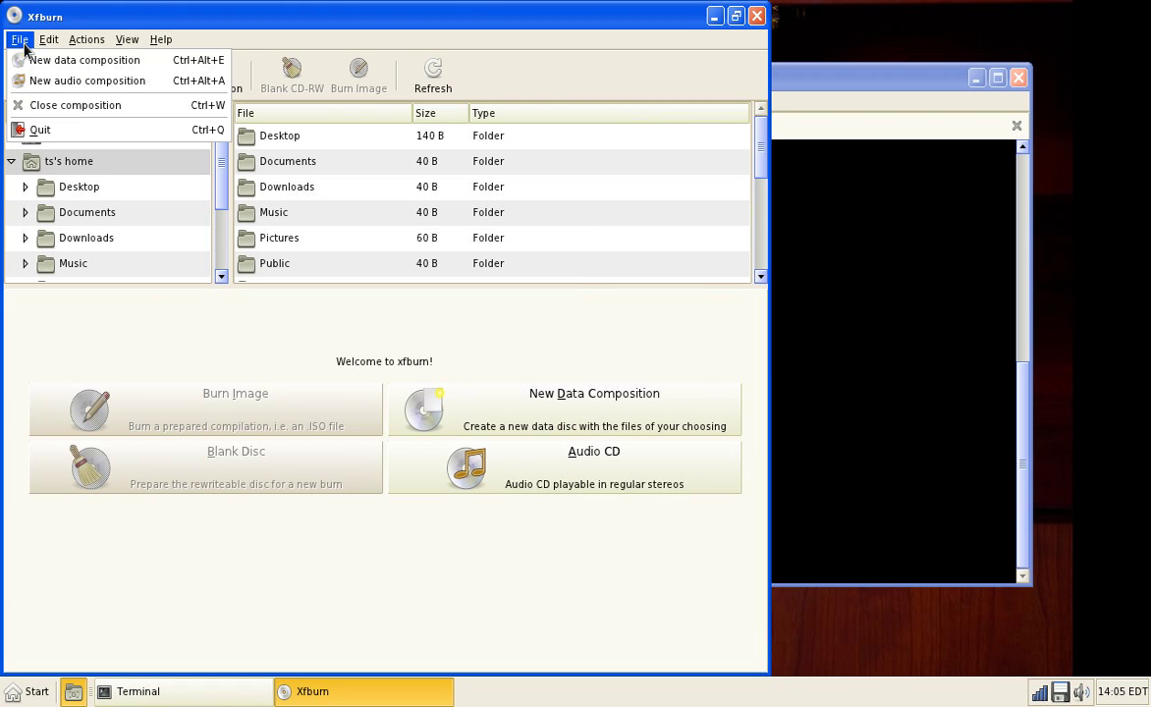
{"action": "key", "text": "ctrl+q"}
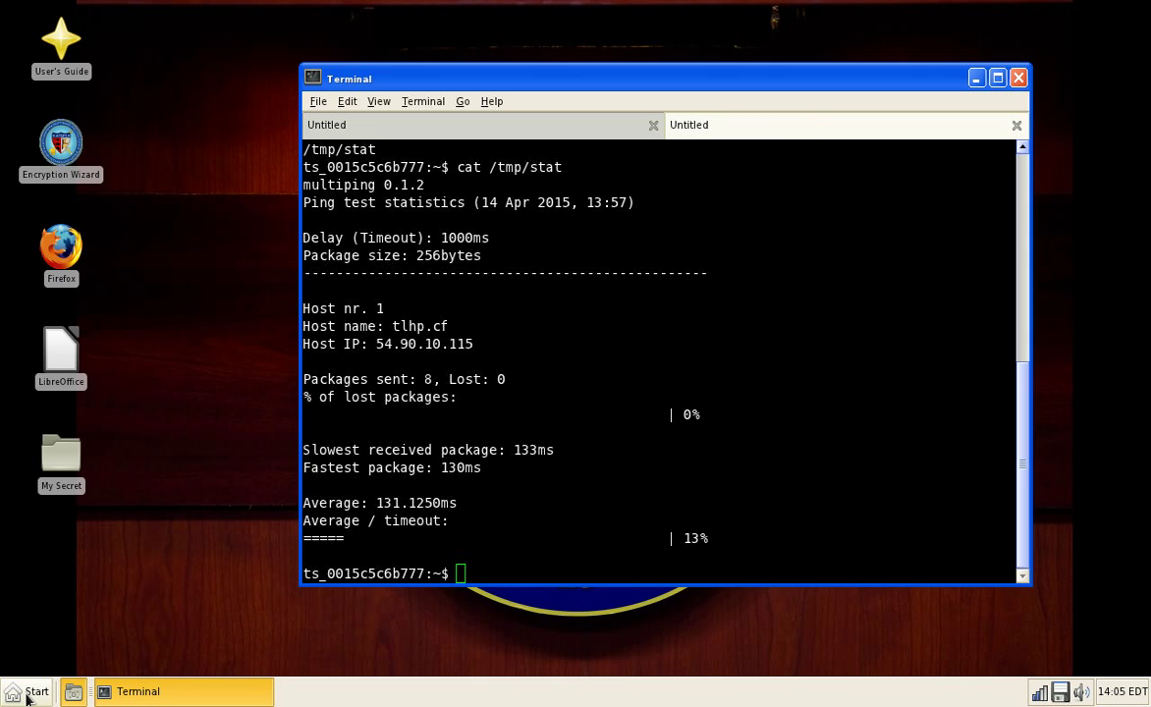
Step: Start Character Map from Utilities, showing 256 characters in Dialog font at size 30
{"action": "left_click", "coordinate": [27, 696]}
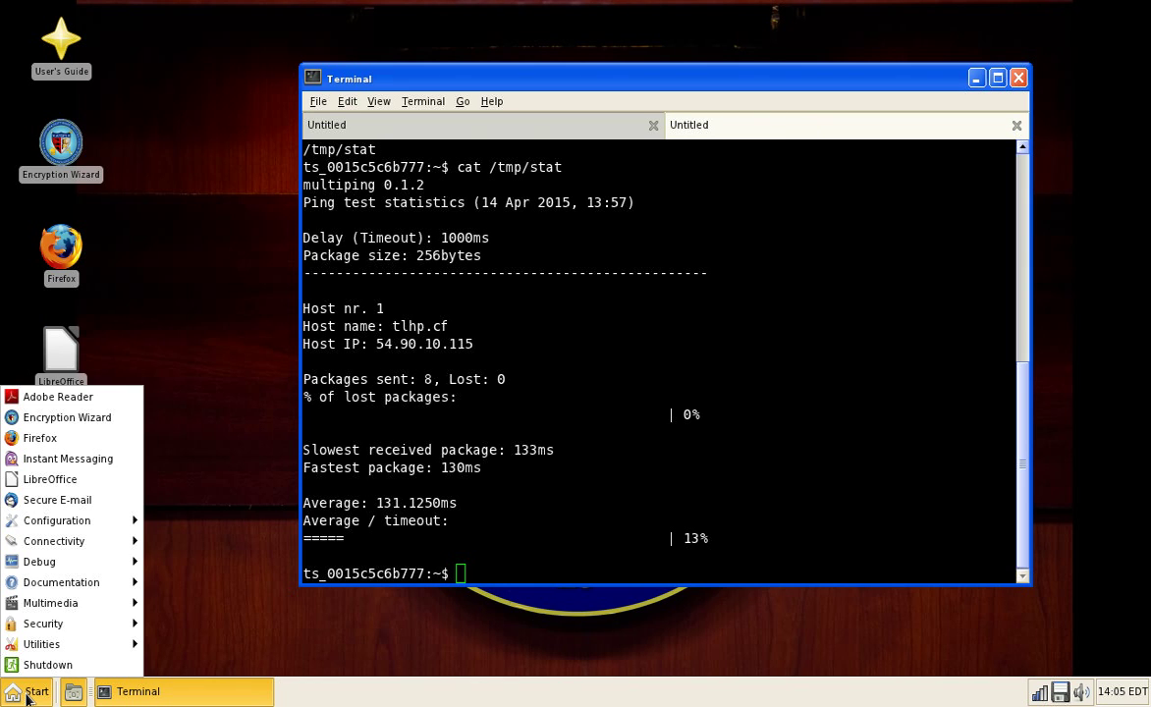
{"action": "mouse_move", "coordinate": [67, 622]}
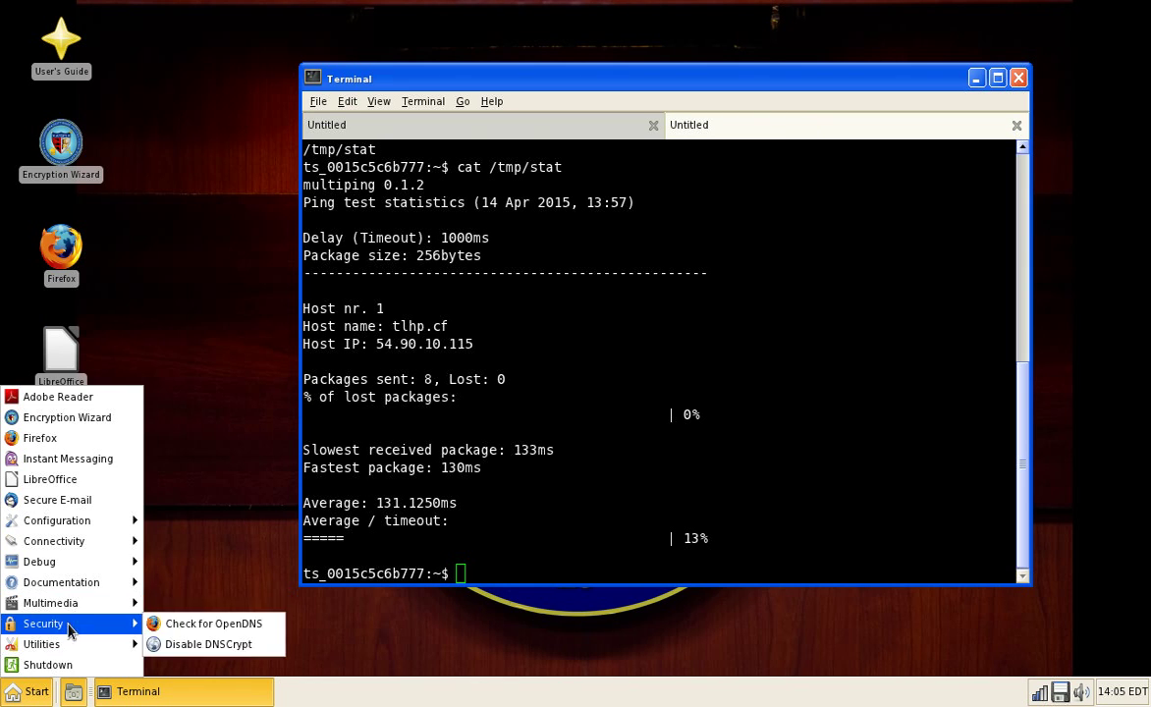
{"action": "mouse_move", "coordinate": [65, 644]}
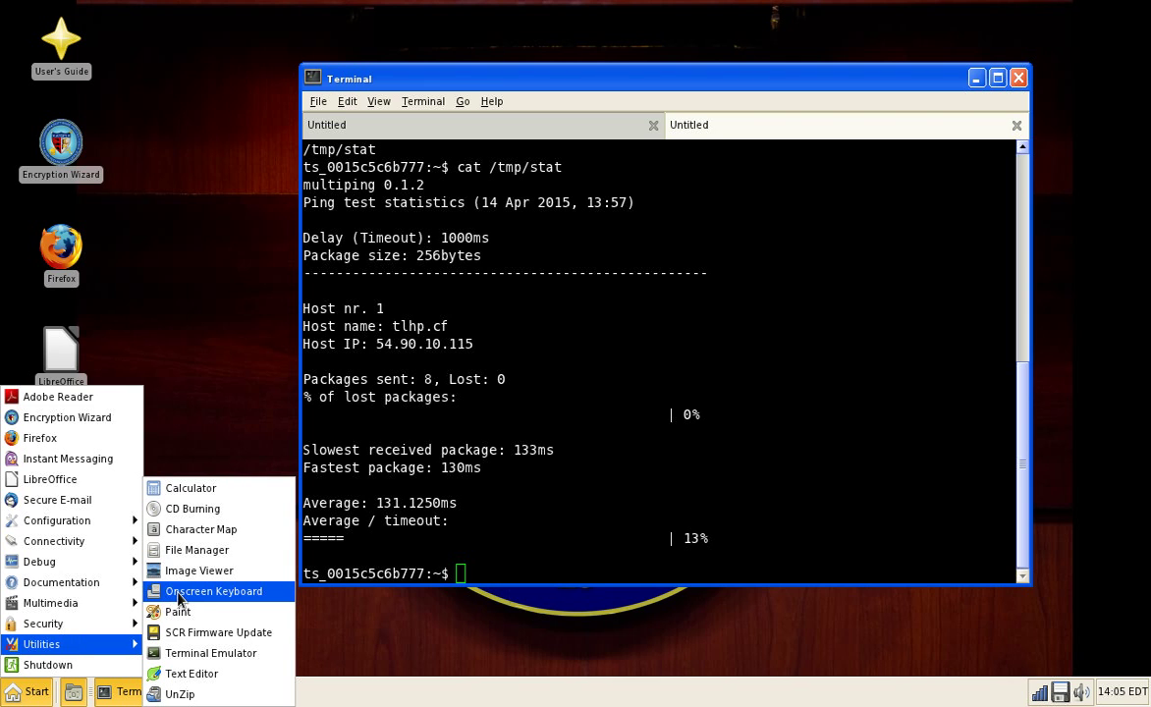
{"action": "left_click", "coordinate": [246, 529]}
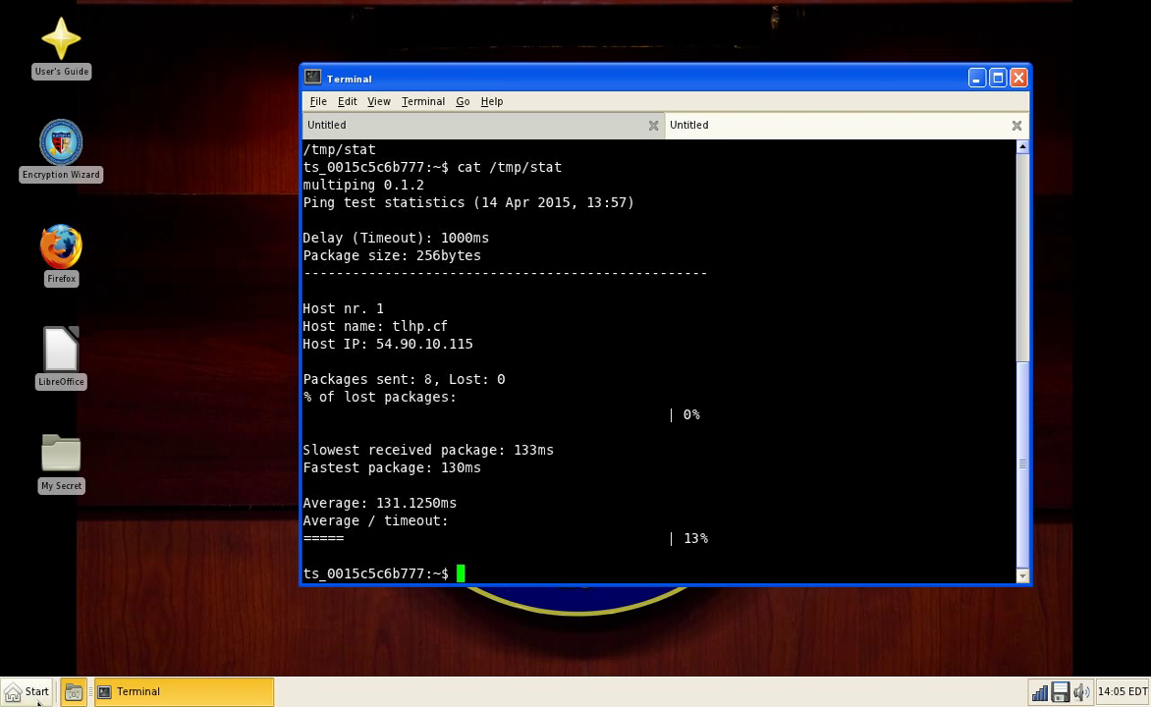
{"action": "left_click", "coordinate": [28, 691]}
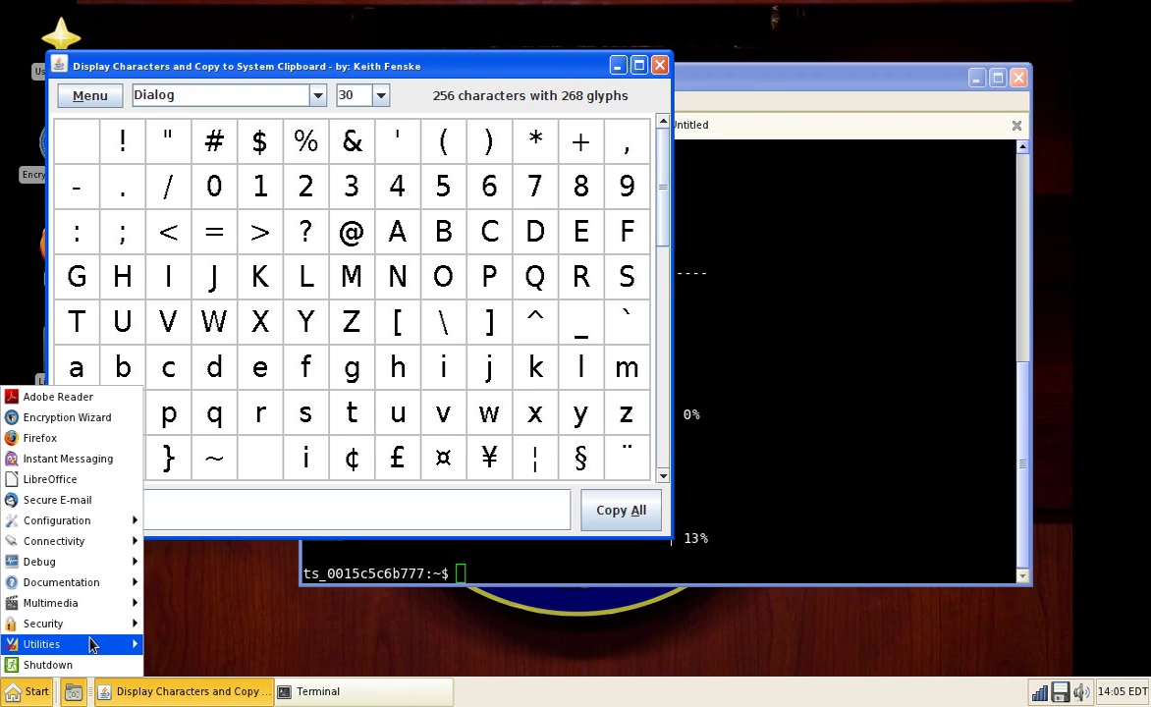
Step: Start GPicView and open departmentofdefense-dod.jpg from the ts home folder's Pictures
{"action": "left_click", "coordinate": [202, 574]}
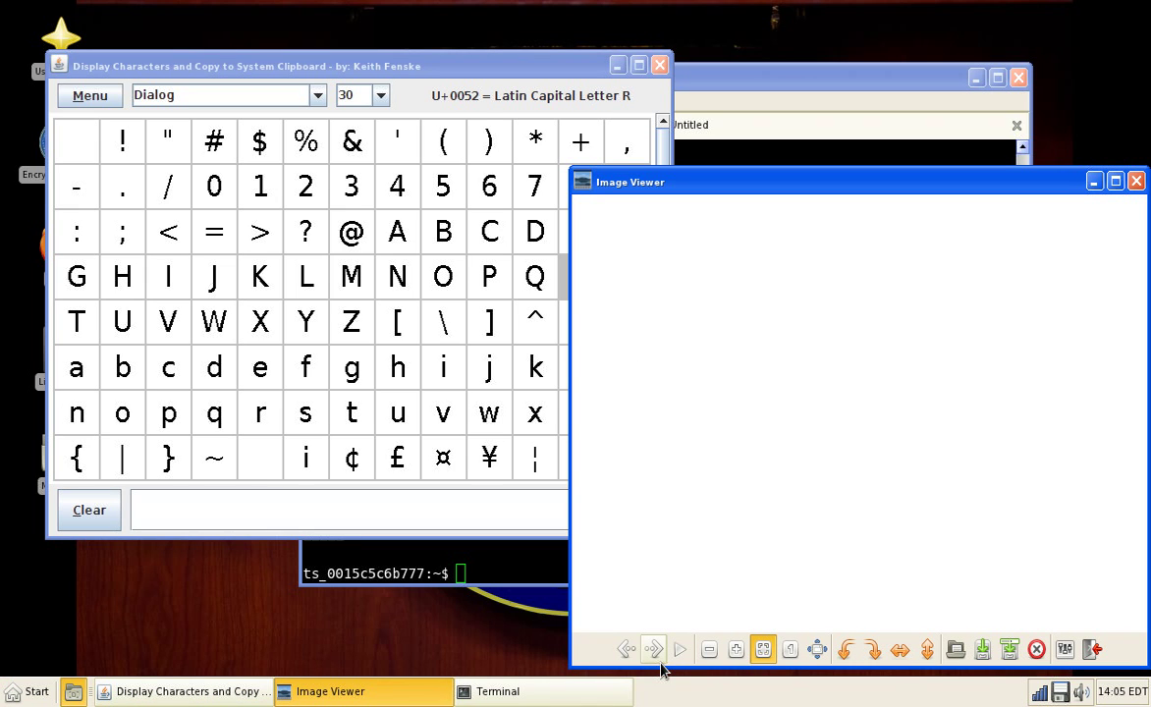
{"action": "left_click", "coordinate": [680, 649]}
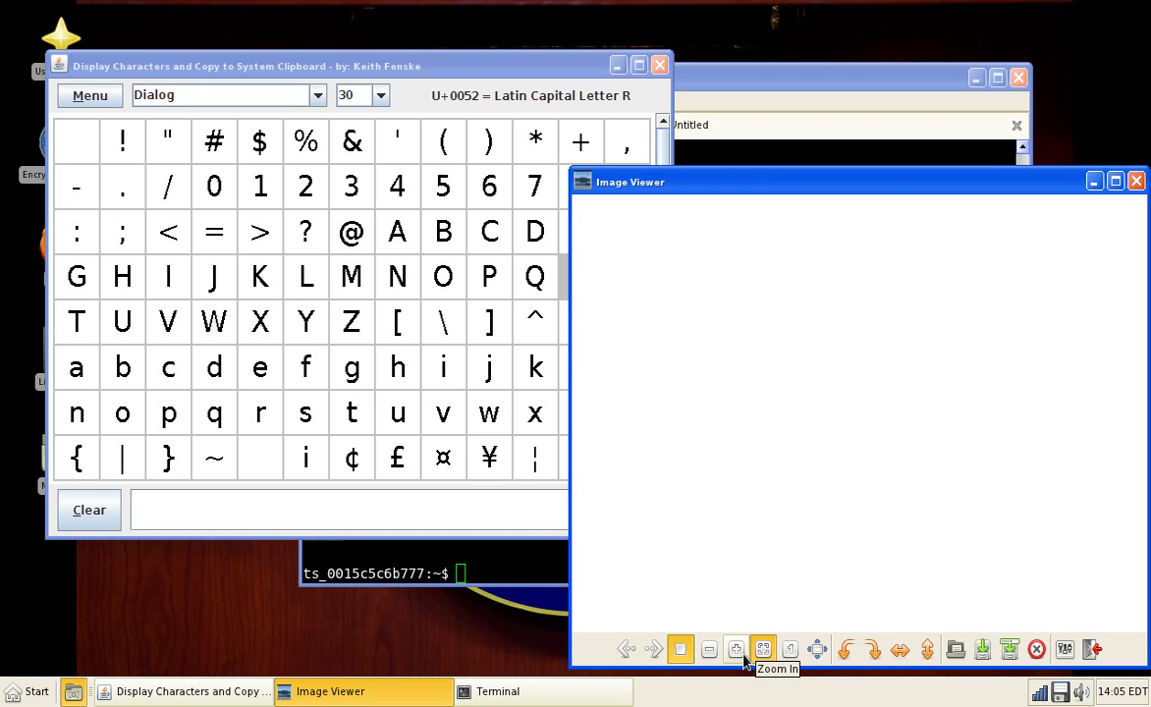
{"action": "left_click", "coordinate": [677, 649]}
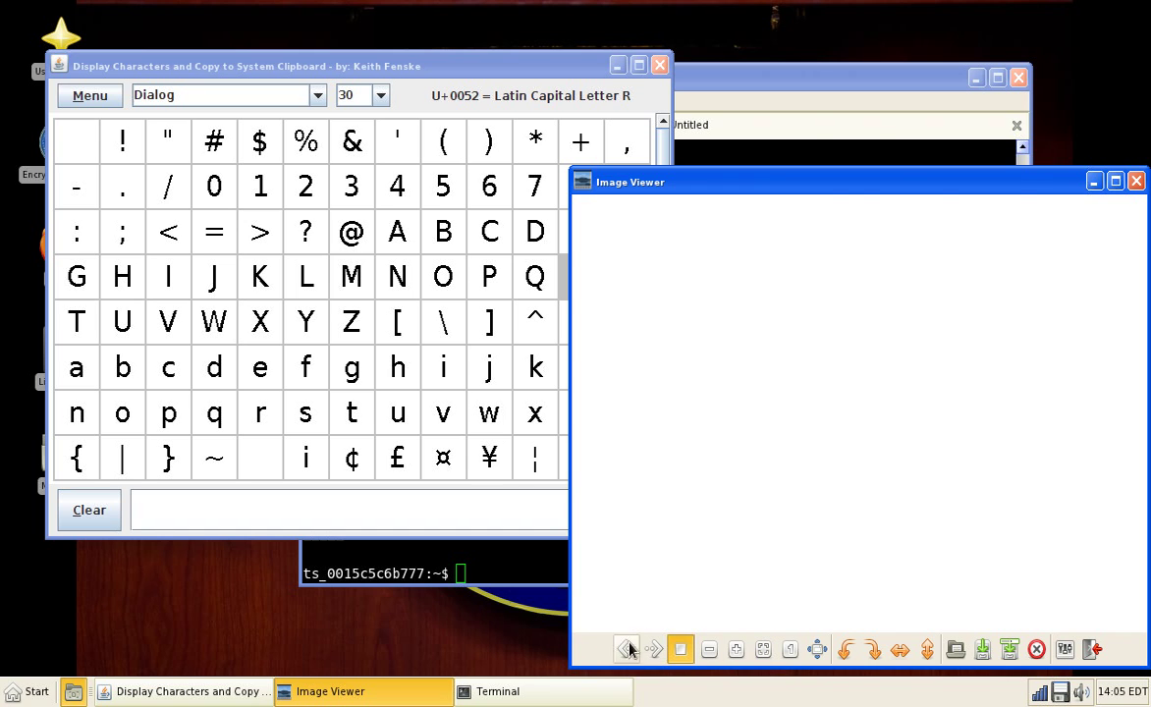
{"action": "right_click", "coordinate": [811, 418]}
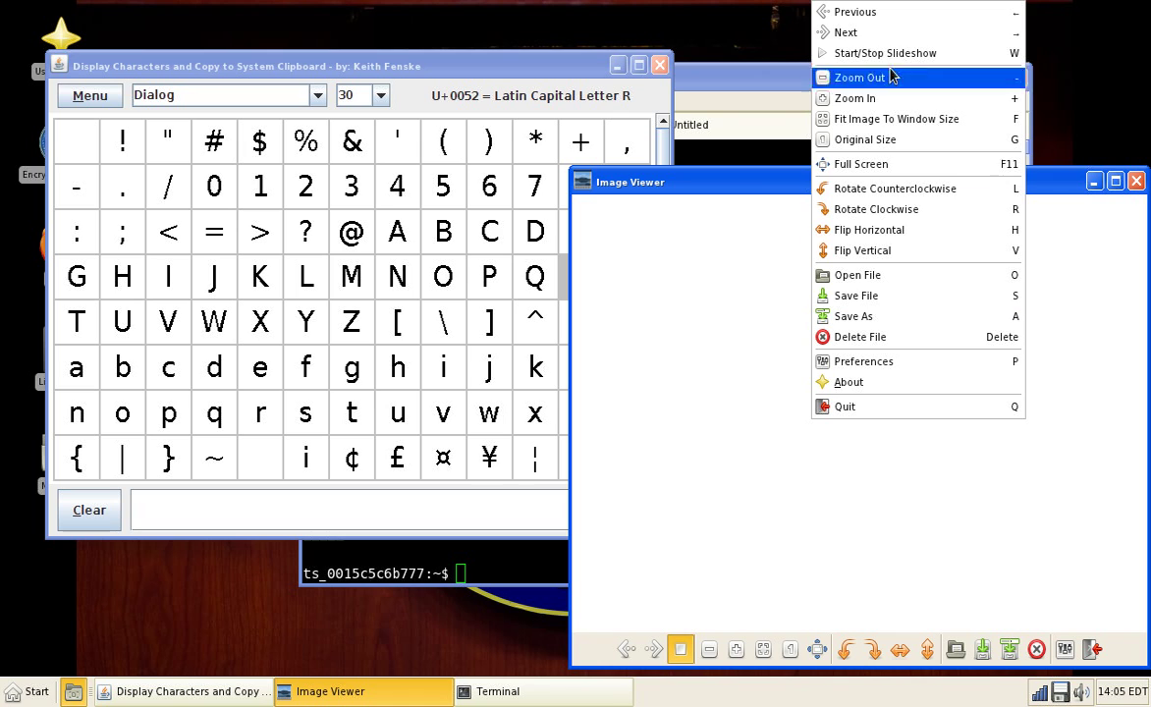
{"action": "left_click", "coordinate": [909, 275]}
{"action": "left_click", "coordinate": [496, 252]}
{"action": "left_click", "coordinate": [486, 231]}
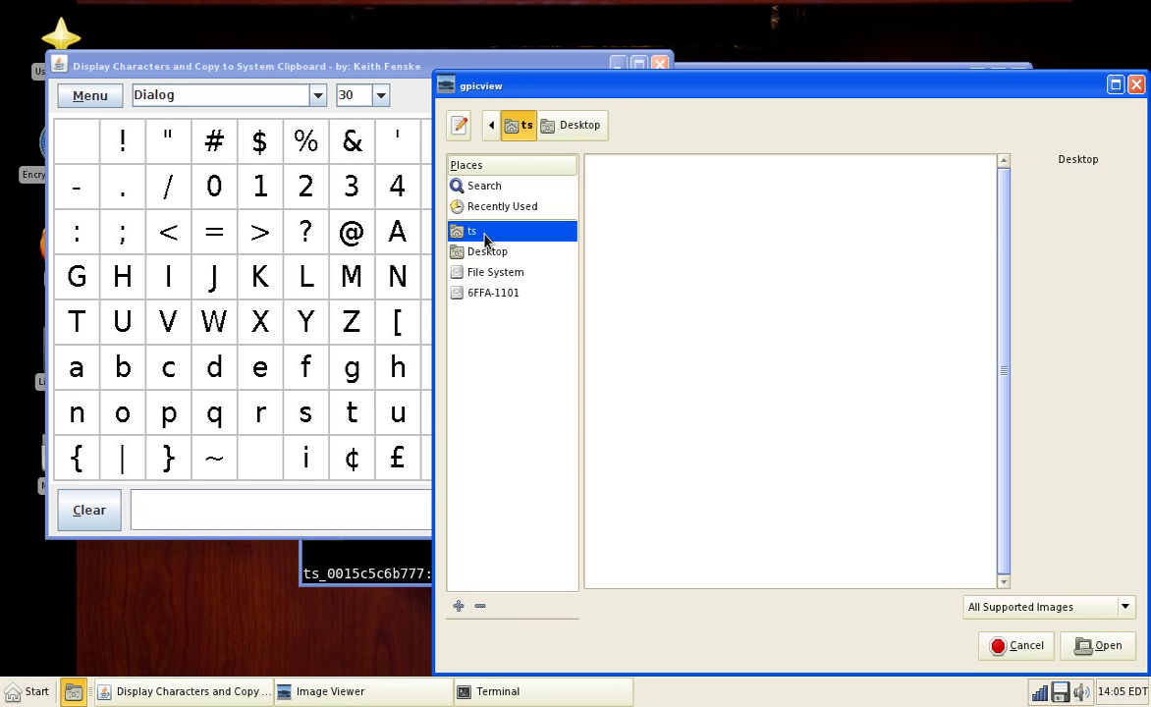
{"action": "double_click", "coordinate": [644, 272]}
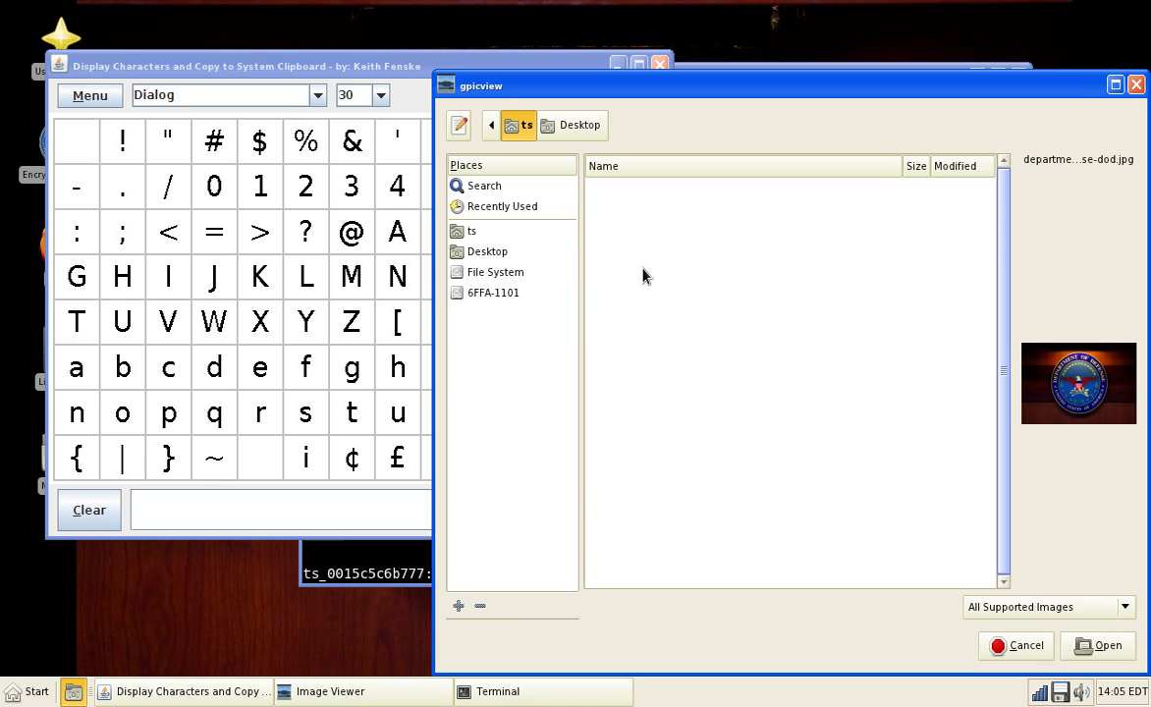
{"action": "left_click", "coordinate": [1075, 658]}
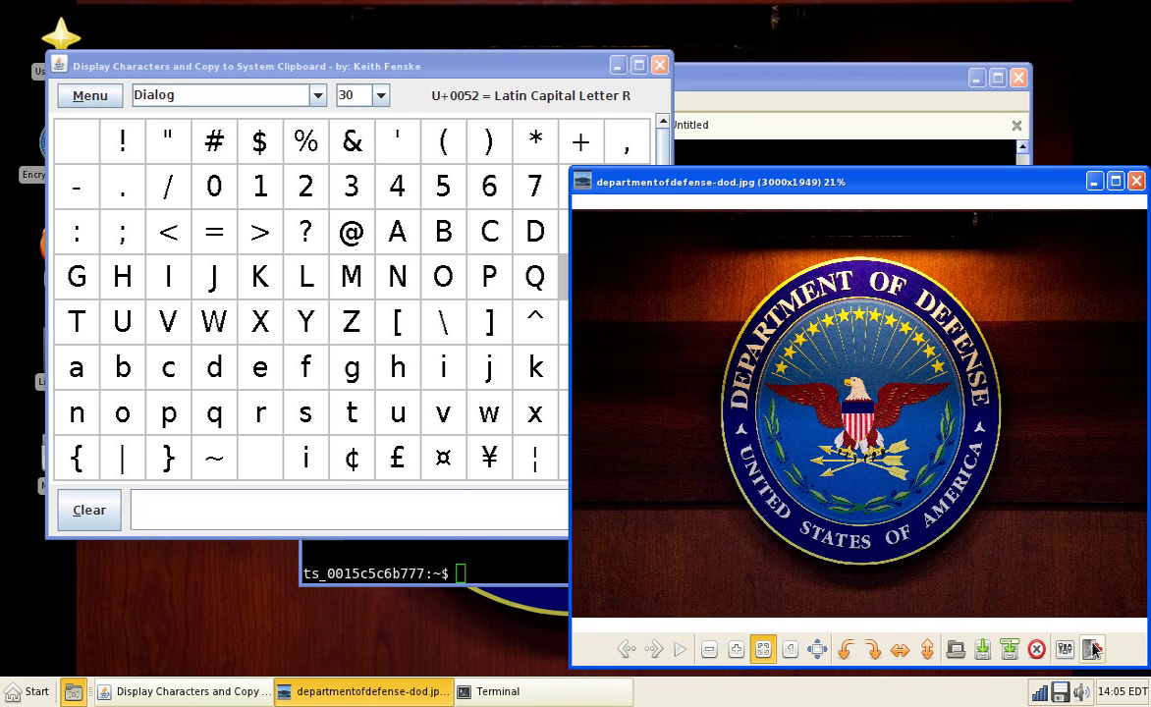
Step: Maximise the viewer, fit the seal image, show it full screen, rotate it, then close
{"action": "double_click", "coordinate": [746, 179]}
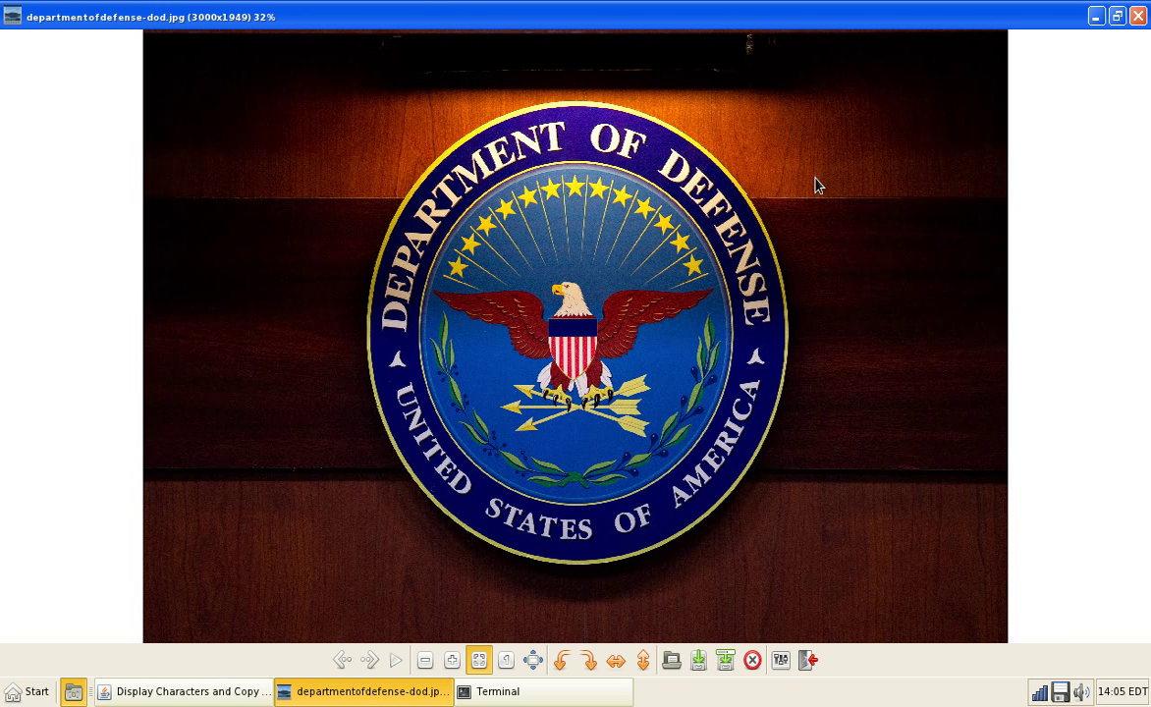
{"action": "left_click", "coordinate": [479, 660]}
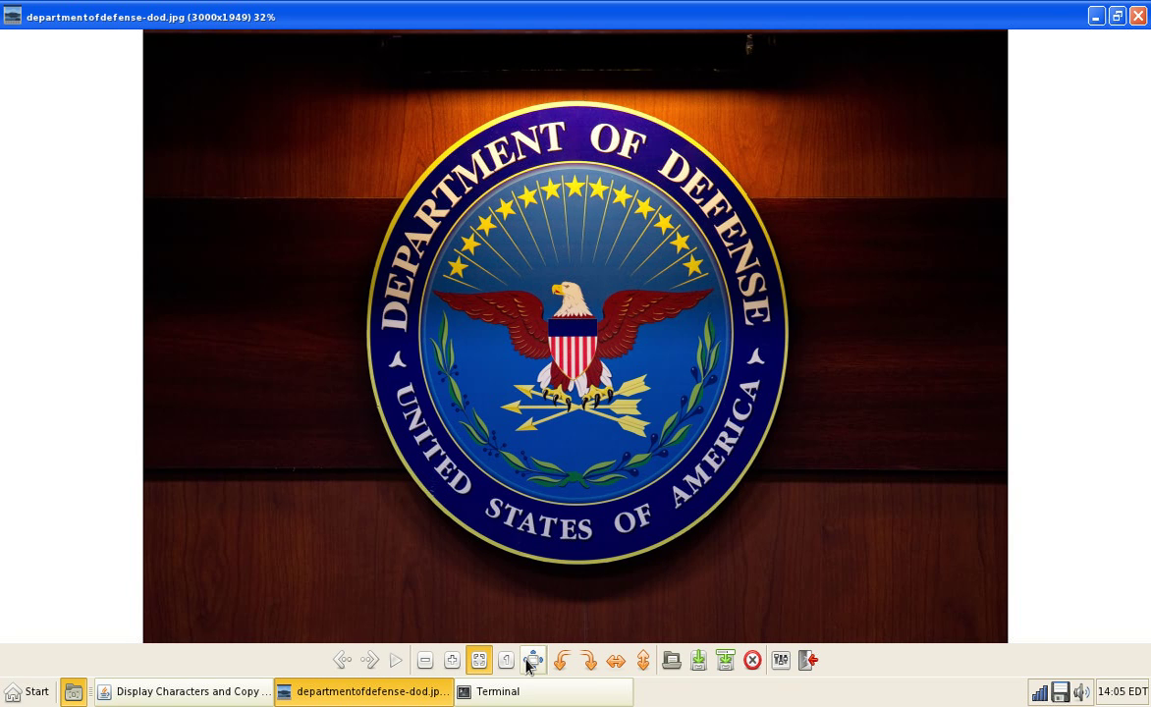
{"action": "left_click", "coordinate": [530, 661]}
{"action": "left_click", "coordinate": [590, 690]}
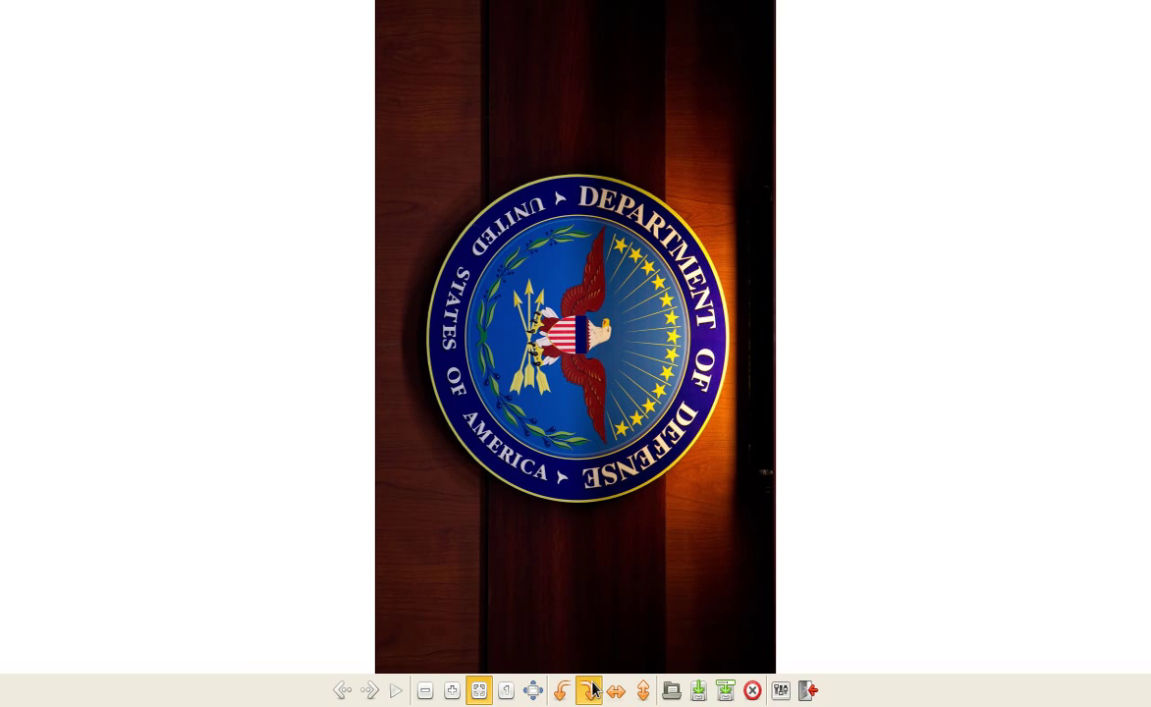
{"action": "left_click", "coordinate": [590, 690]}
{"action": "left_click", "coordinate": [590, 690]}
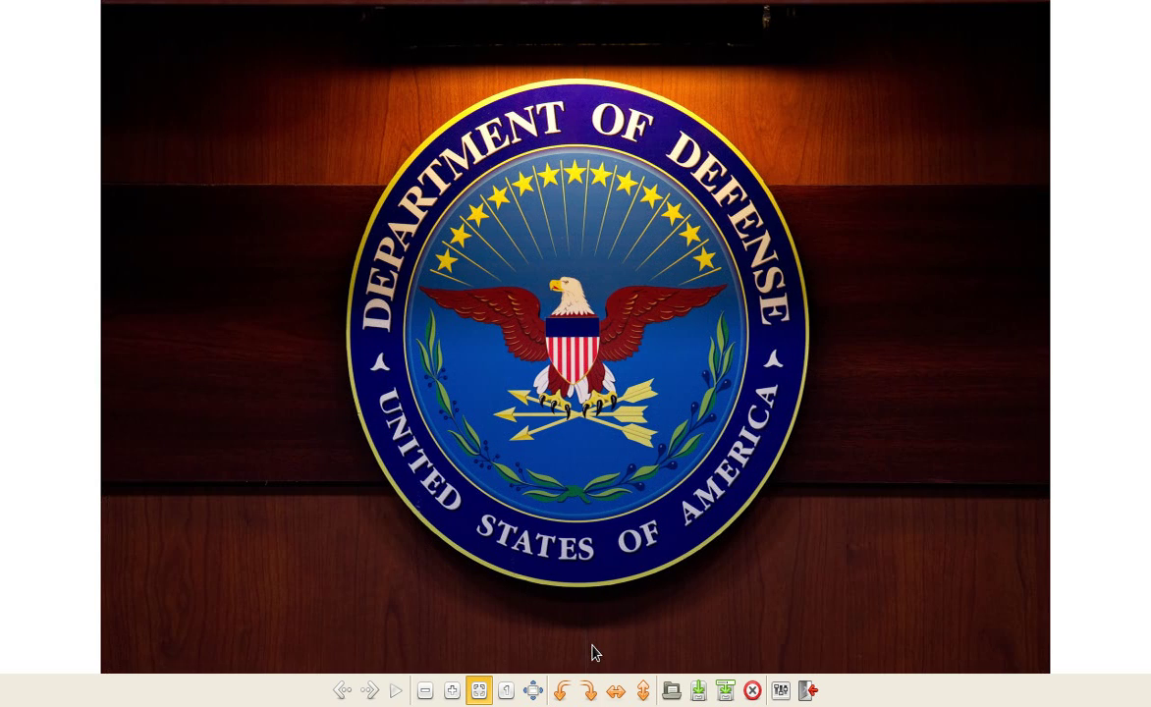
{"action": "key", "text": "Escape"}
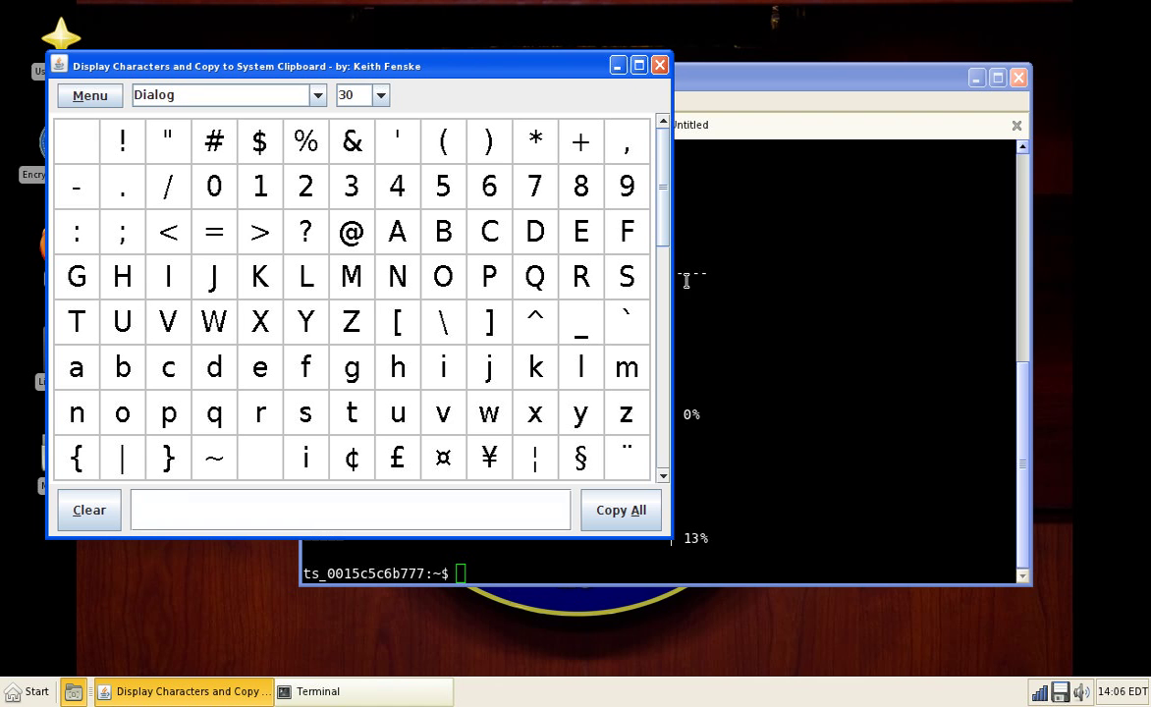
Step: Add ?, A and repeated [ characters from the grid to the text box, then close
{"action": "left_click", "coordinate": [299, 228]}
{"action": "left_click", "coordinate": [408, 242]}
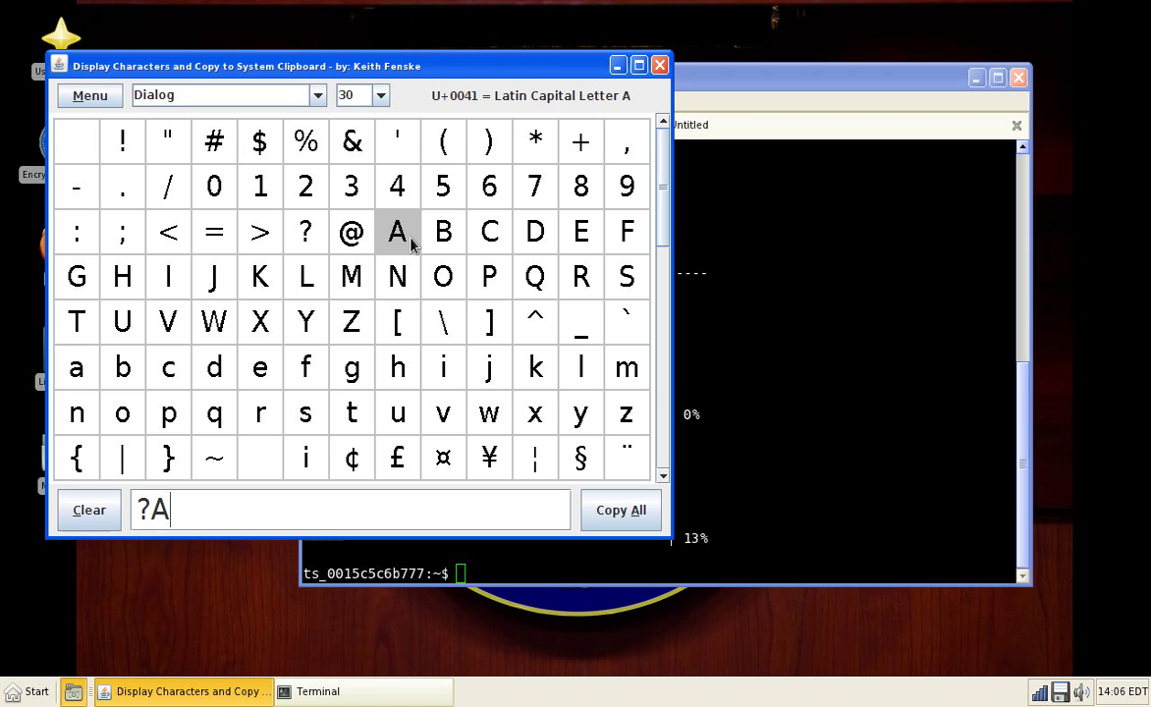
{"action": "left_click", "coordinate": [404, 323]}
{"action": "left_click", "coordinate": [405, 323]}
{"action": "left_click", "coordinate": [405, 323]}
{"action": "left_click", "coordinate": [405, 323]}
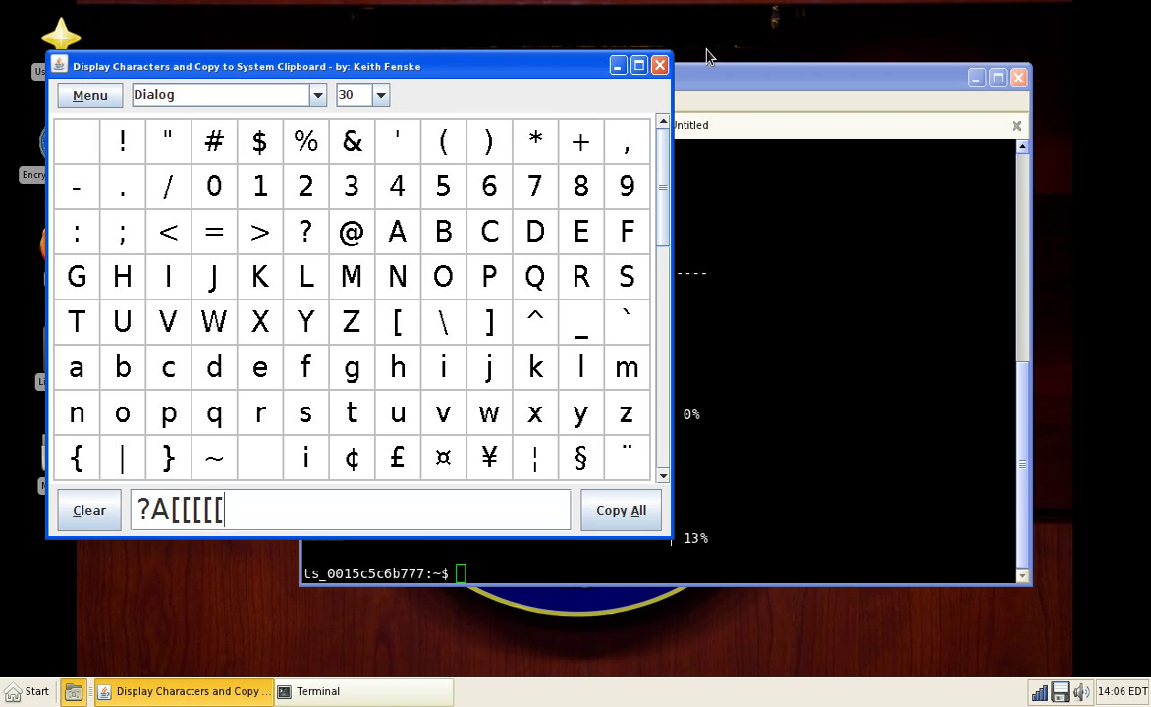
{"action": "left_click", "coordinate": [660, 66]}
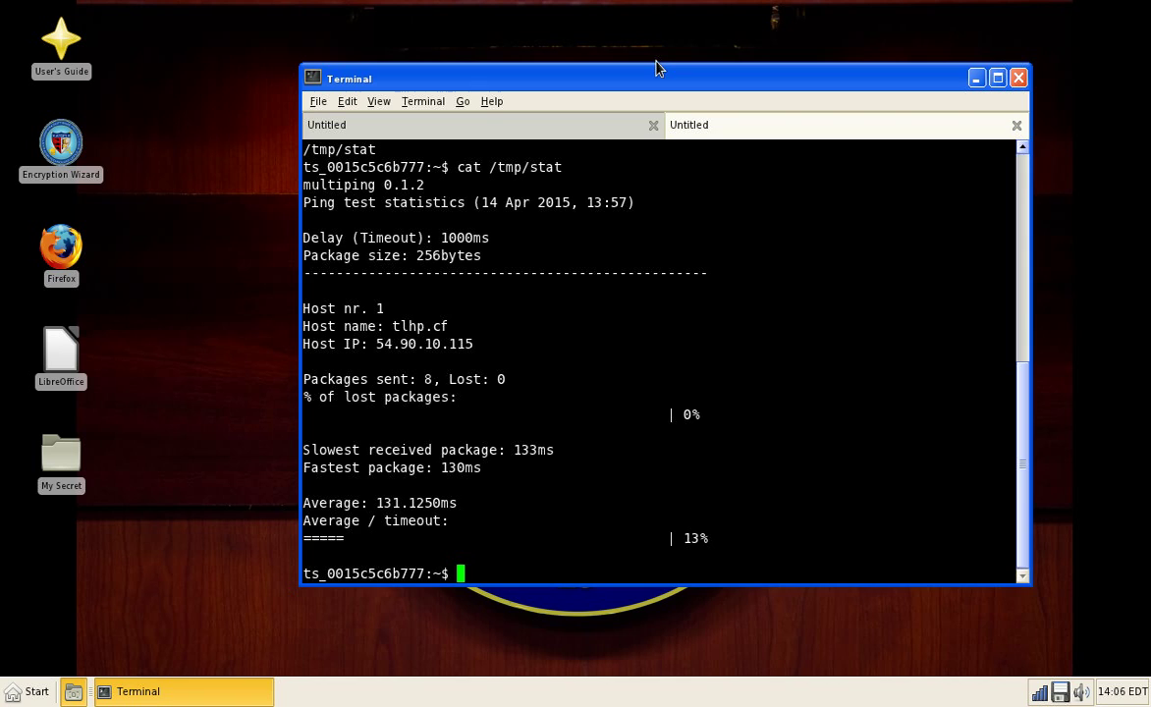
Step: Start the onscreen keyboard and run ls in Terminal using its l, s and Enter keys
{"action": "left_click", "coordinate": [44, 689]}
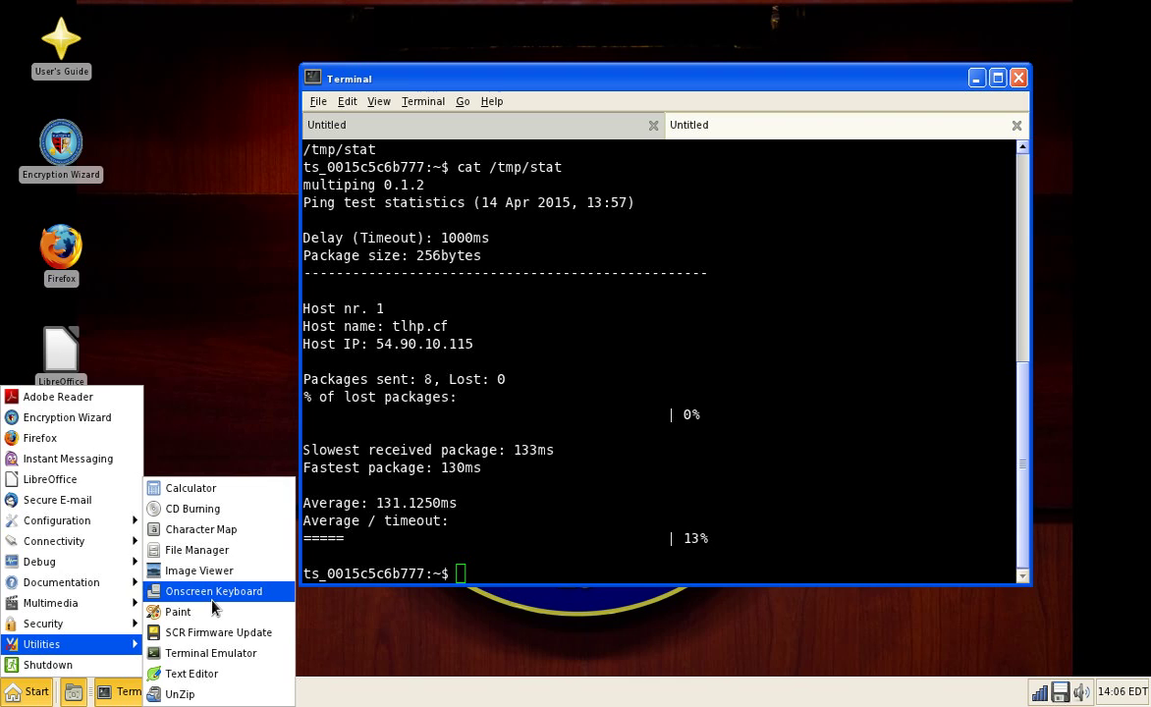
{"action": "left_click", "coordinate": [226, 571]}
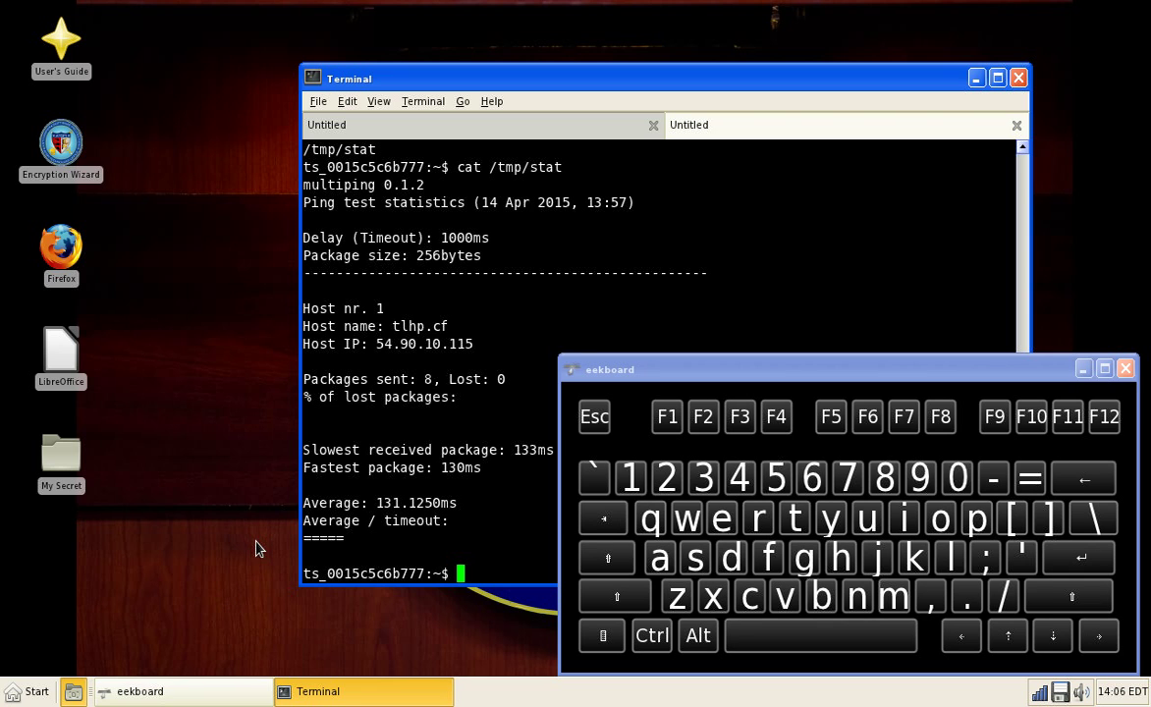
{"action": "left_click", "coordinate": [950, 557]}
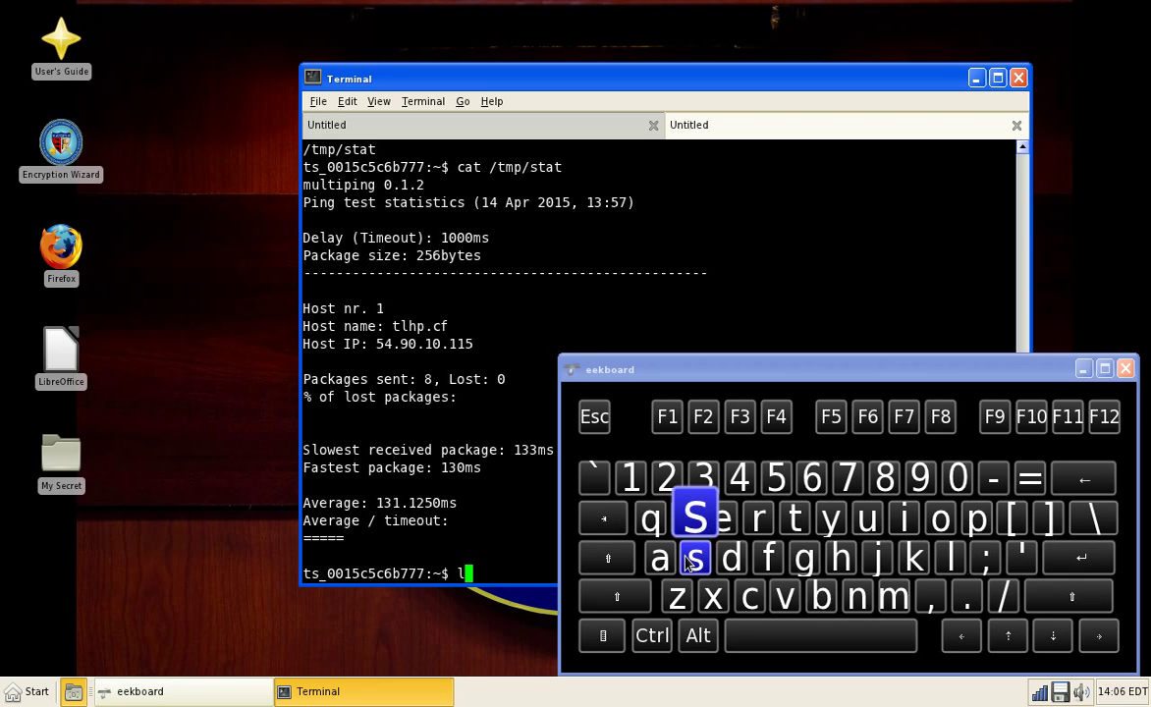
{"action": "left_click", "coordinate": [687, 560]}
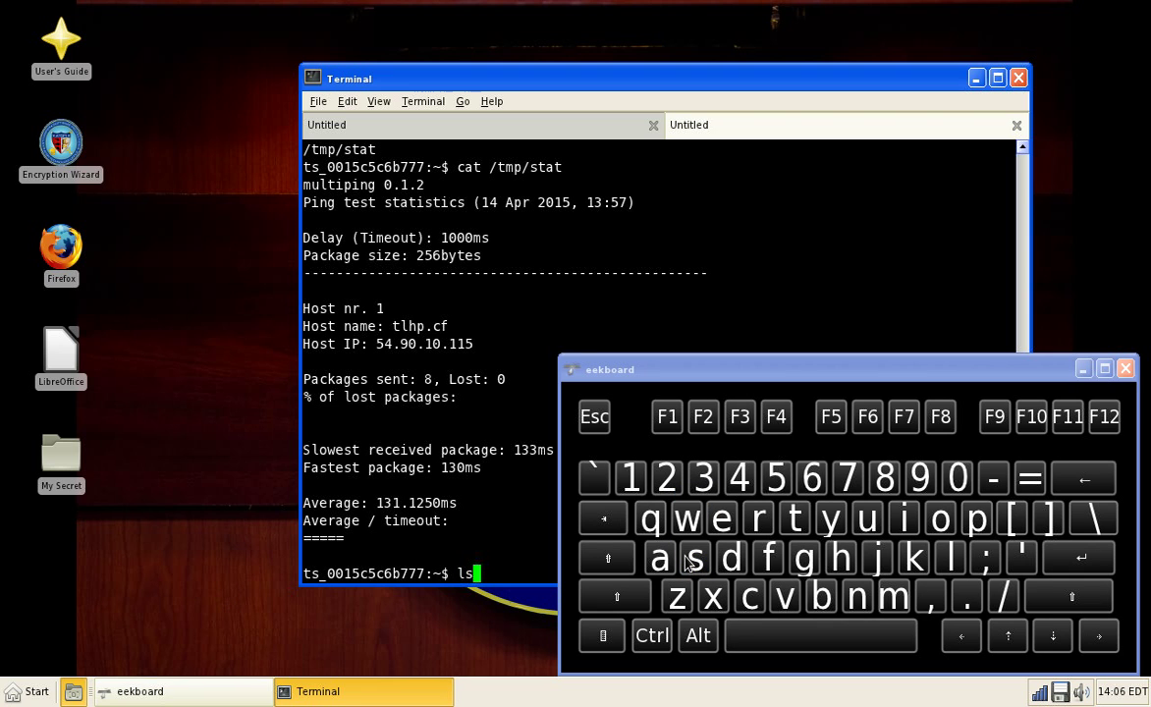
{"action": "left_click", "coordinate": [1081, 563]}
Step: Move the eekboard window up over the terminal, then close the onscreen keyboard
{"action": "left_click_drag", "start_coordinate": [744, 378], "coordinate": [509, 257]}
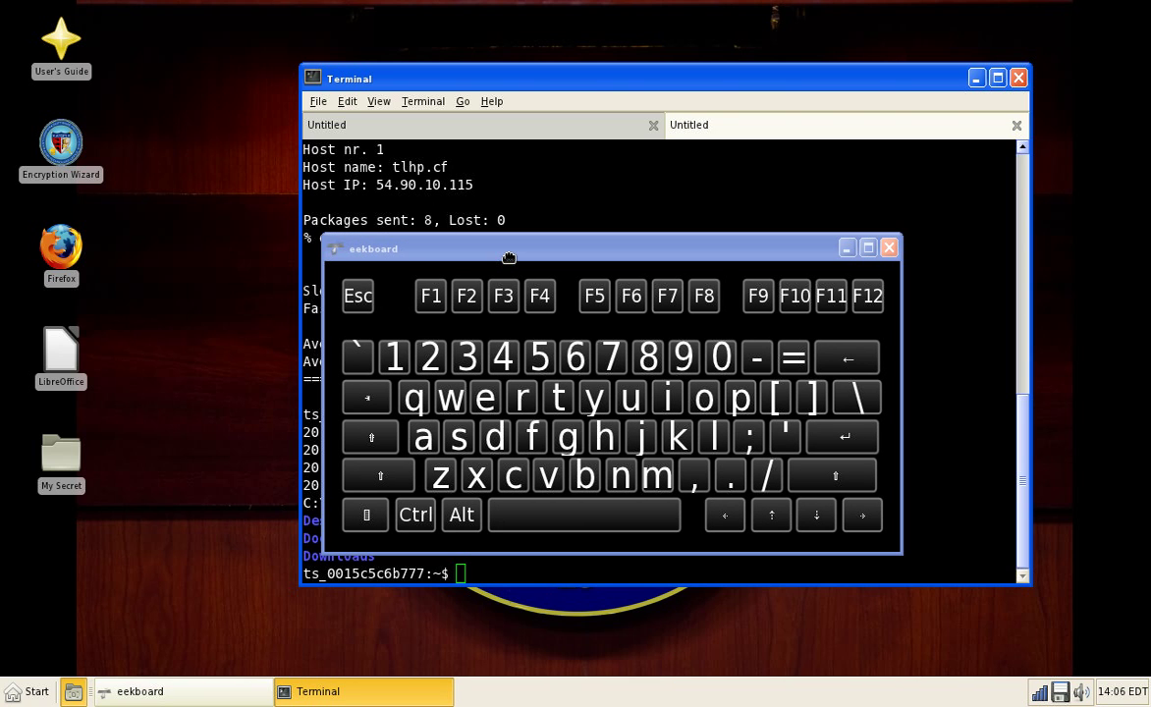
{"action": "right_click", "coordinate": [509, 258]}
{"action": "left_click", "coordinate": [488, 252]}
{"action": "left_click", "coordinate": [888, 250]}
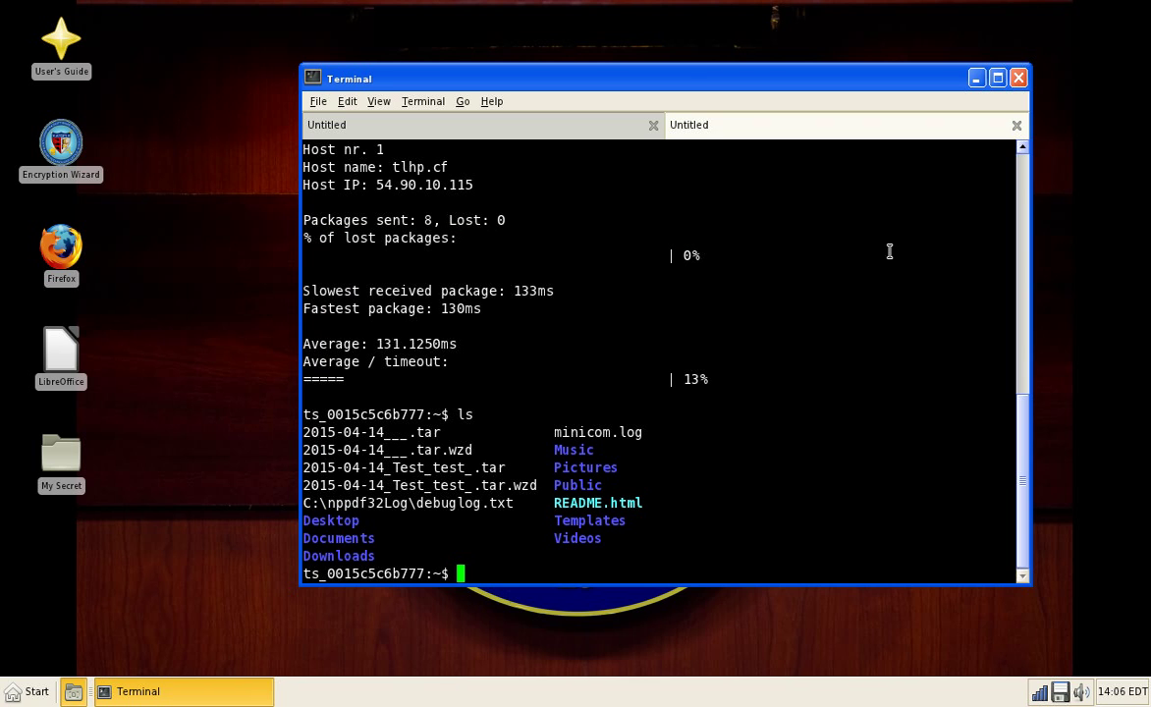
{"action": "left_click", "coordinate": [24, 691]}
Step: Start mtPaint, load a 1280x720 desktop screenshot as a new image, and maximise the window
{"action": "mouse_move", "coordinate": [43, 648]}
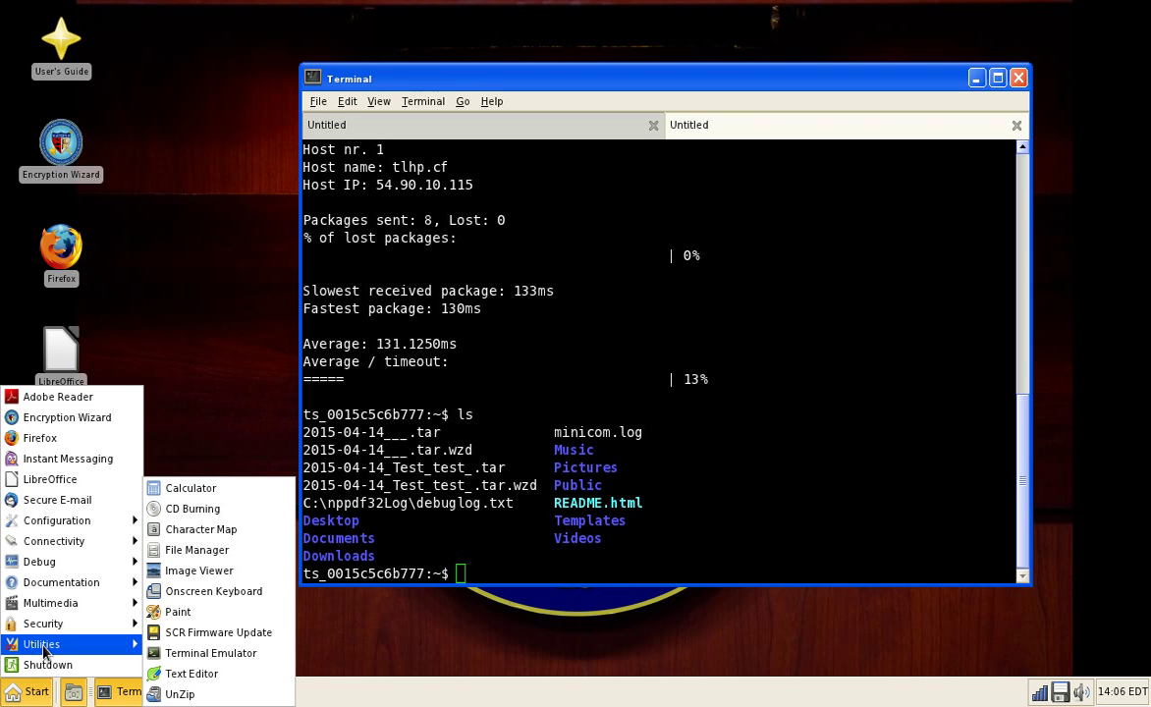
{"action": "left_click", "coordinate": [231, 590]}
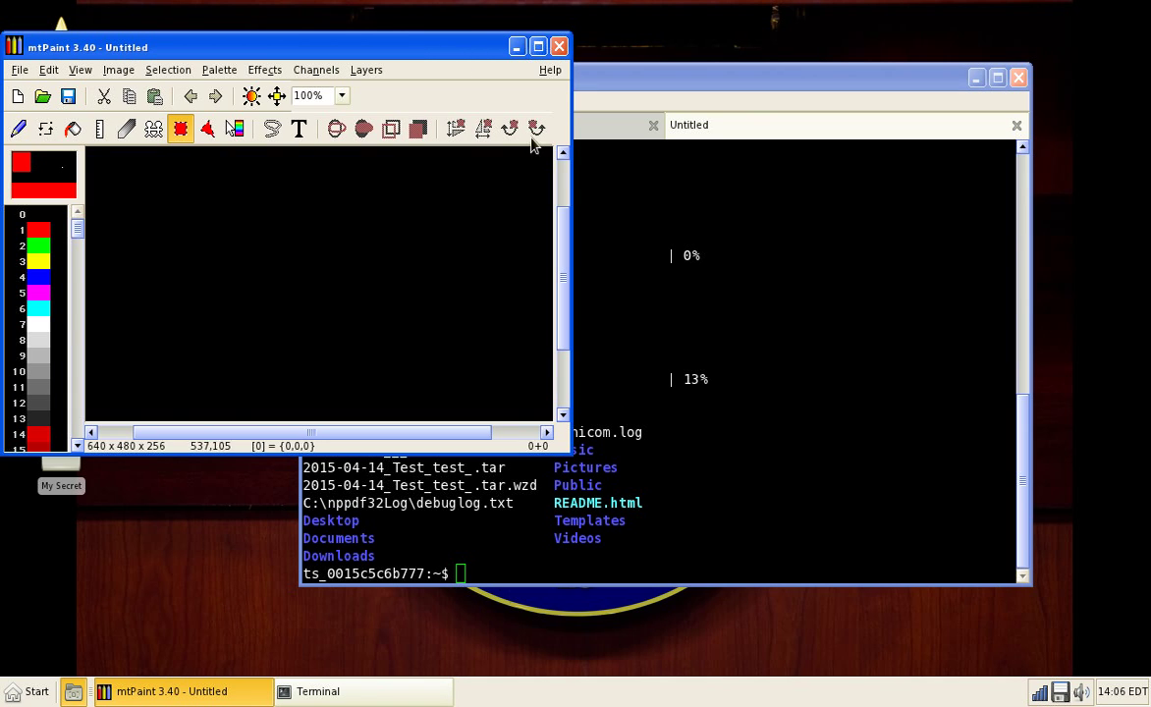
{"action": "left_click", "coordinate": [557, 48]}
{"action": "key", "text": "Print"}
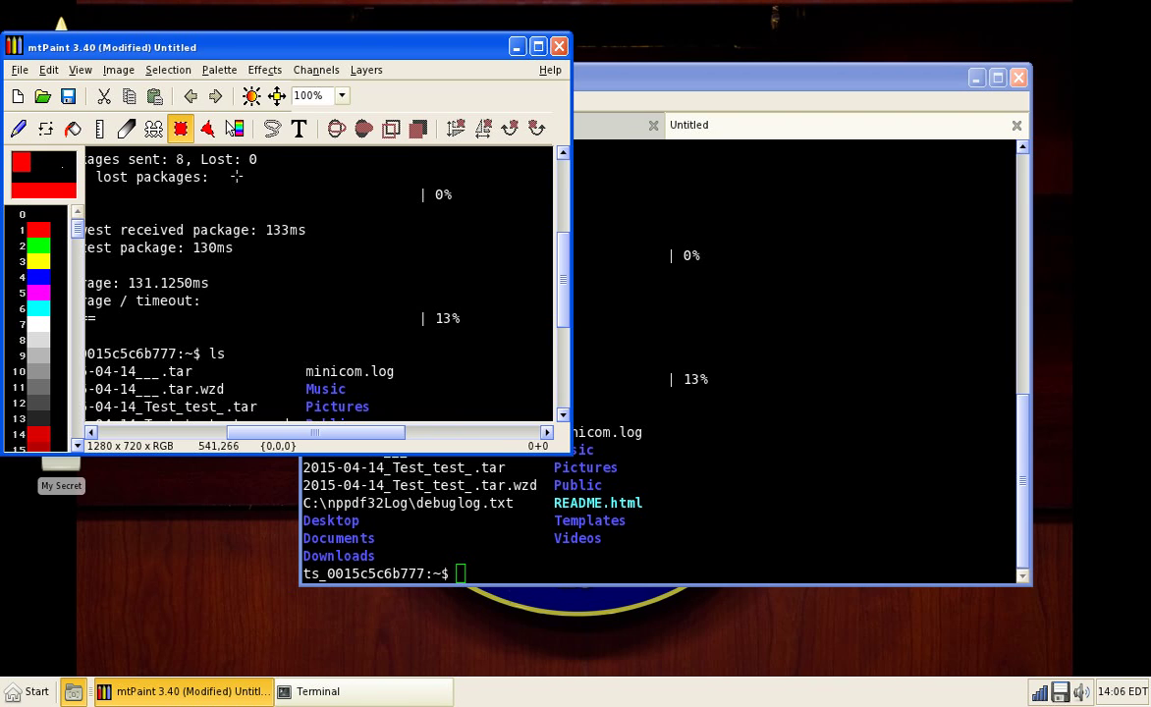
{"action": "double_click", "coordinate": [236, 47]}
{"action": "left_click", "coordinate": [15, 39]}
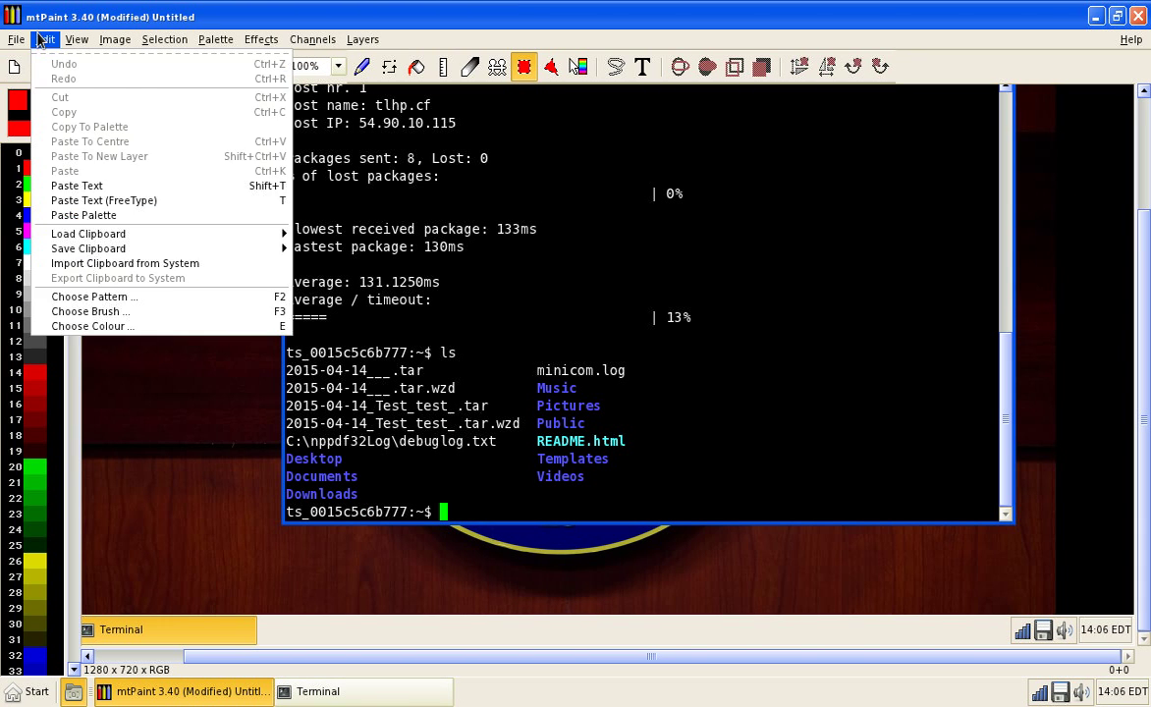
{"action": "mouse_move", "coordinate": [74, 40]}
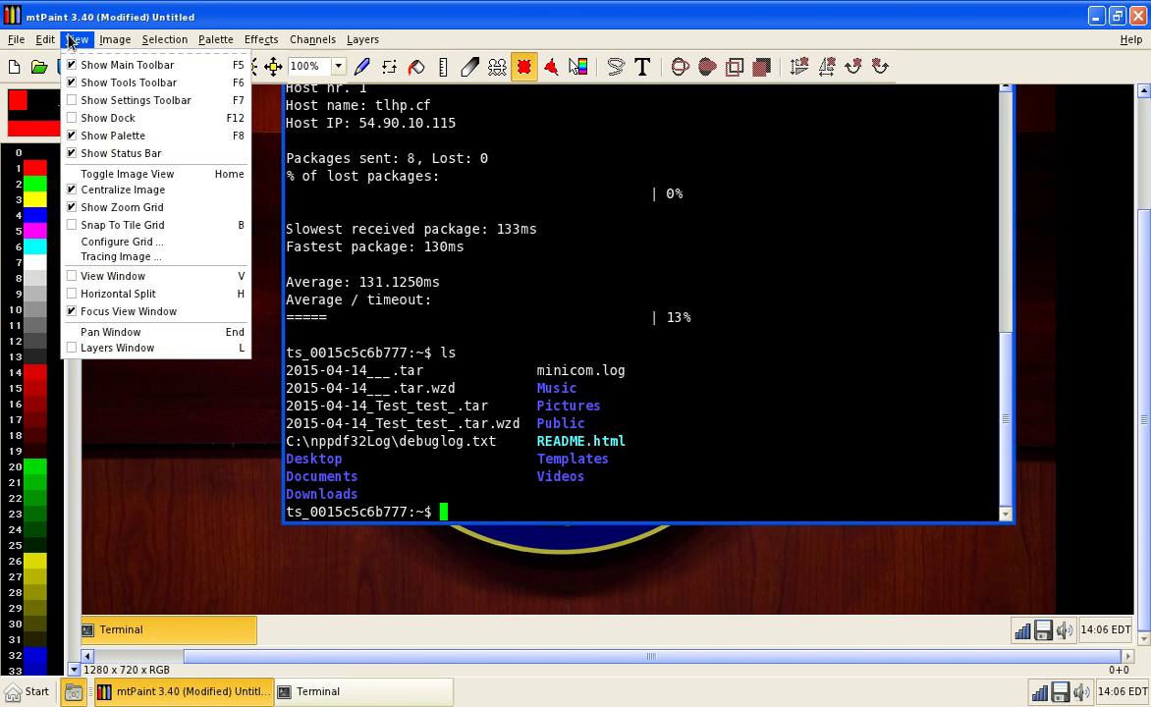